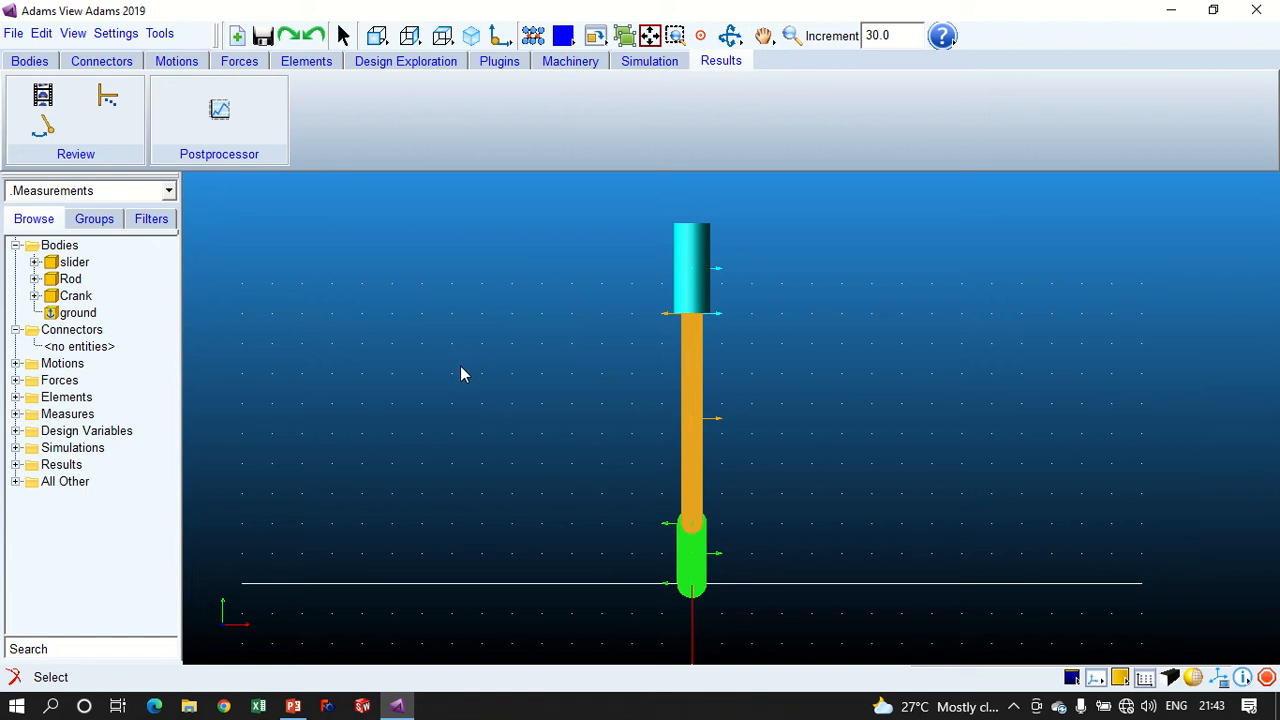
left_click(308, 62)
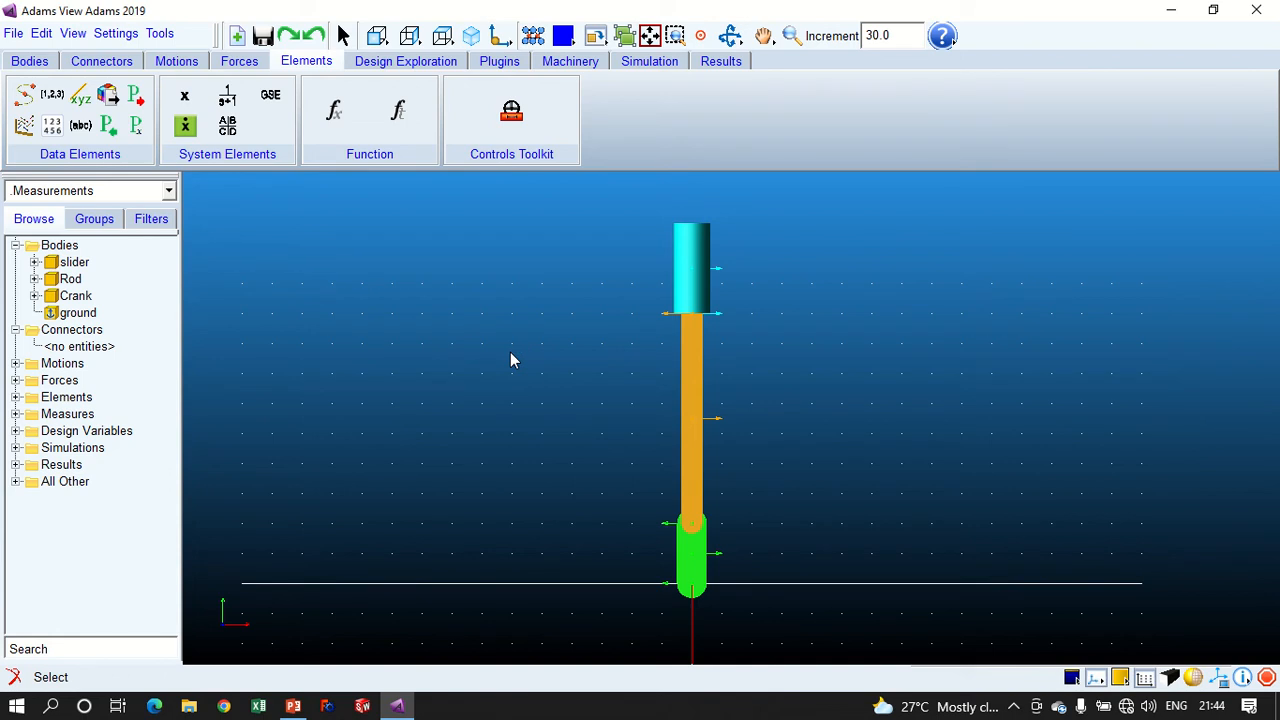
left_click(675, 565)
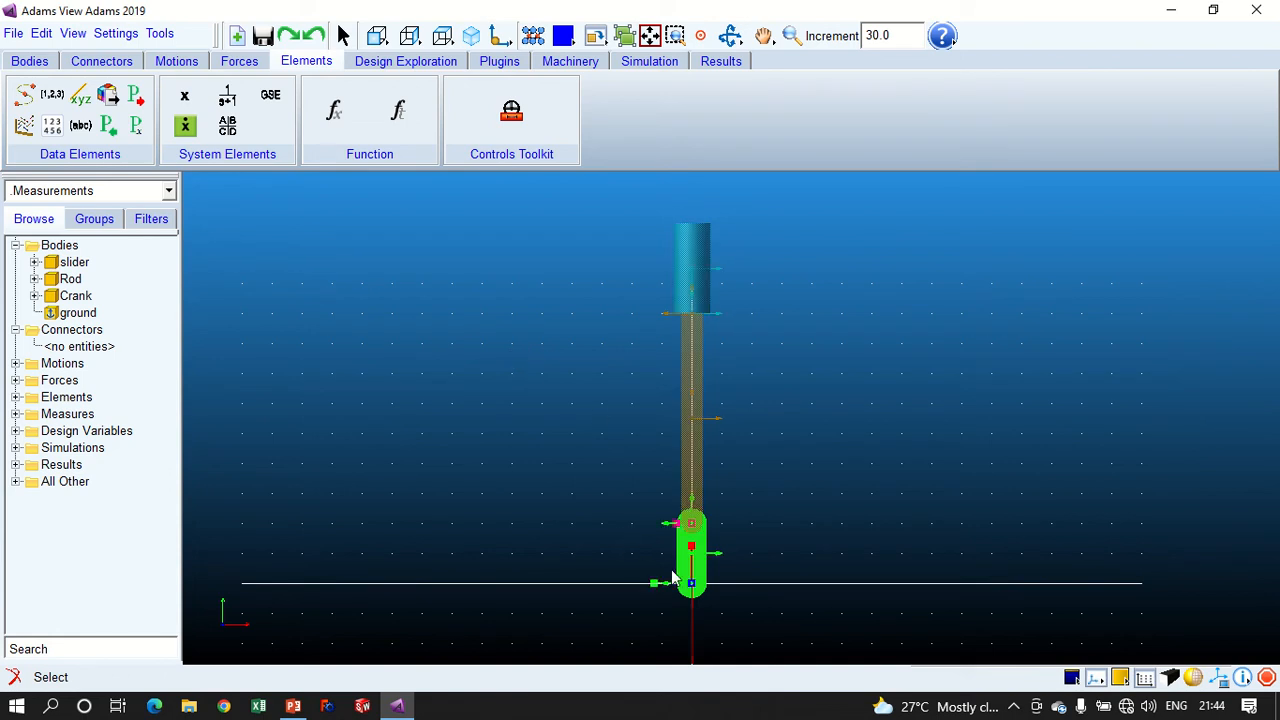
left_click(684, 402)
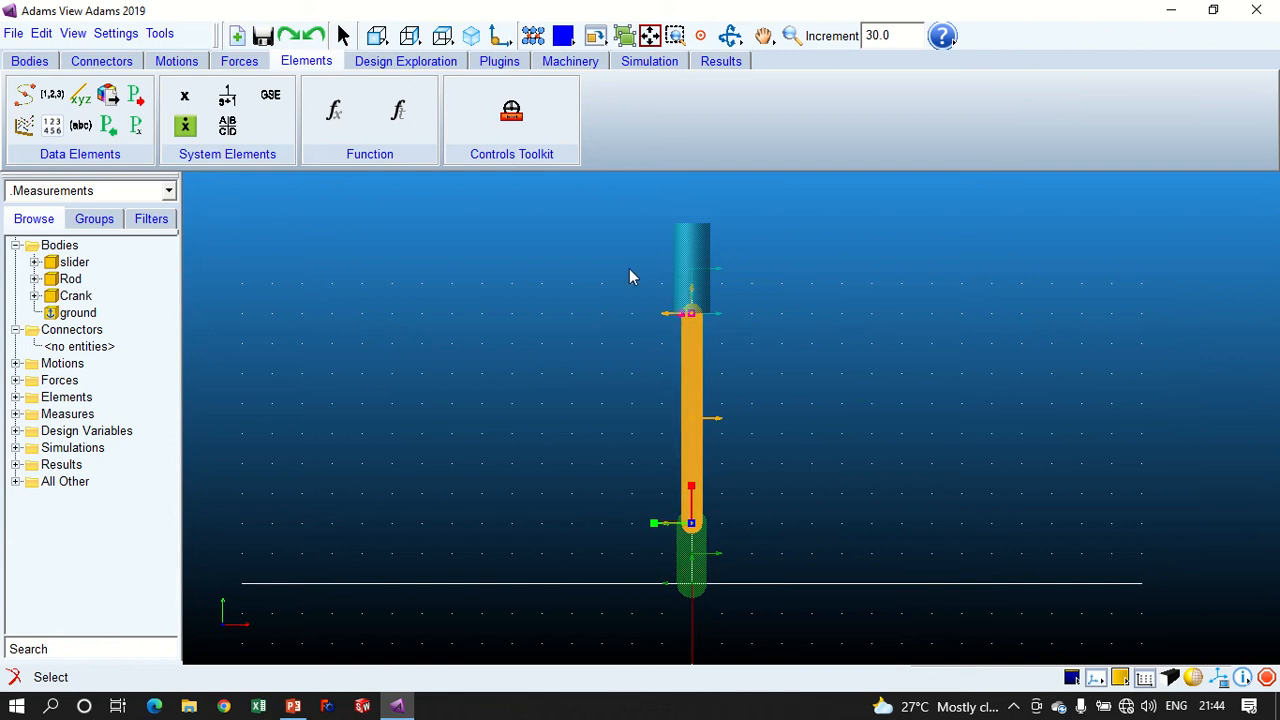
left_click(685, 259)
left_click(618, 397)
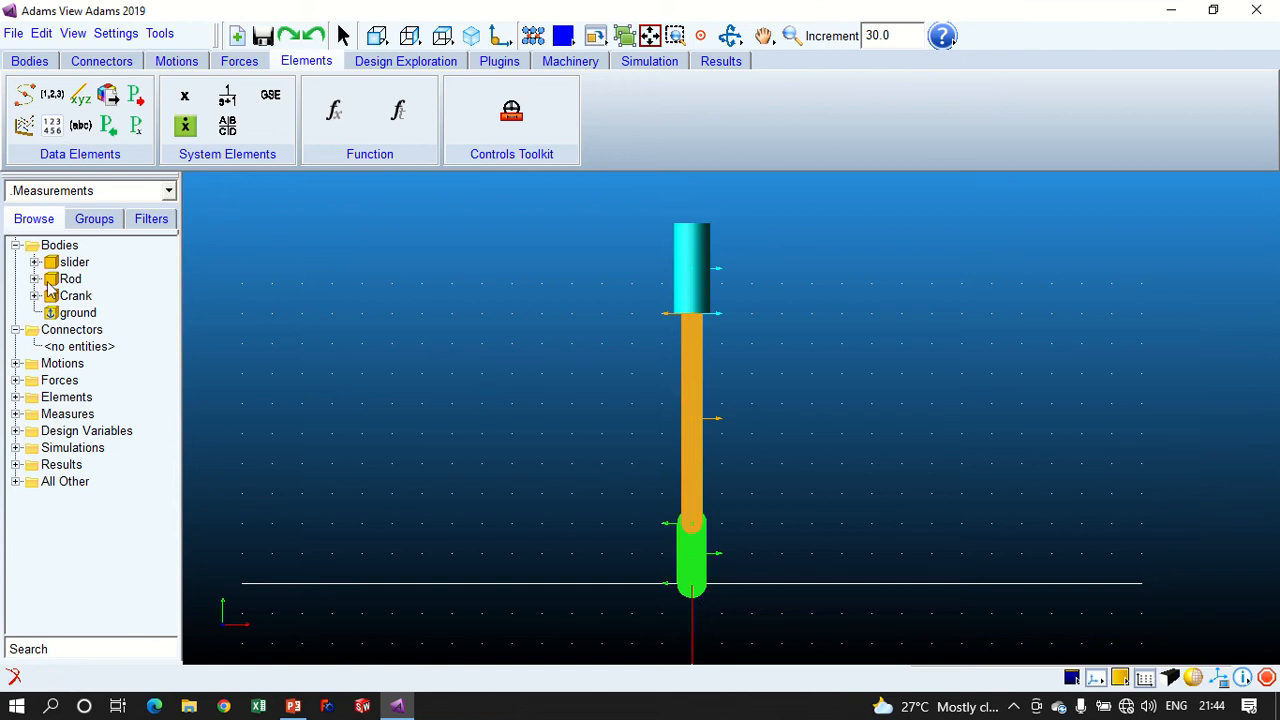
- Create a revolute joint, normal to the grid, between the crank and ground at the crank's lower end, Crank.MARKER_1
left_click(97, 63)
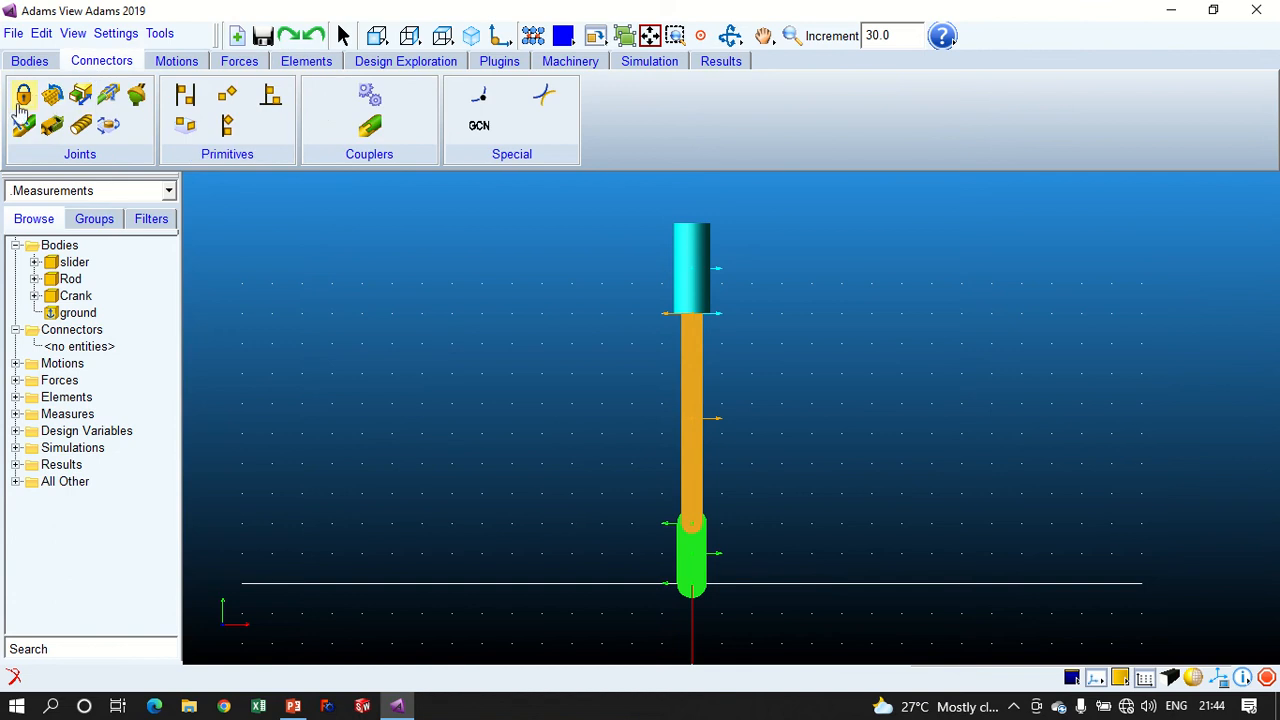
left_click(53, 100)
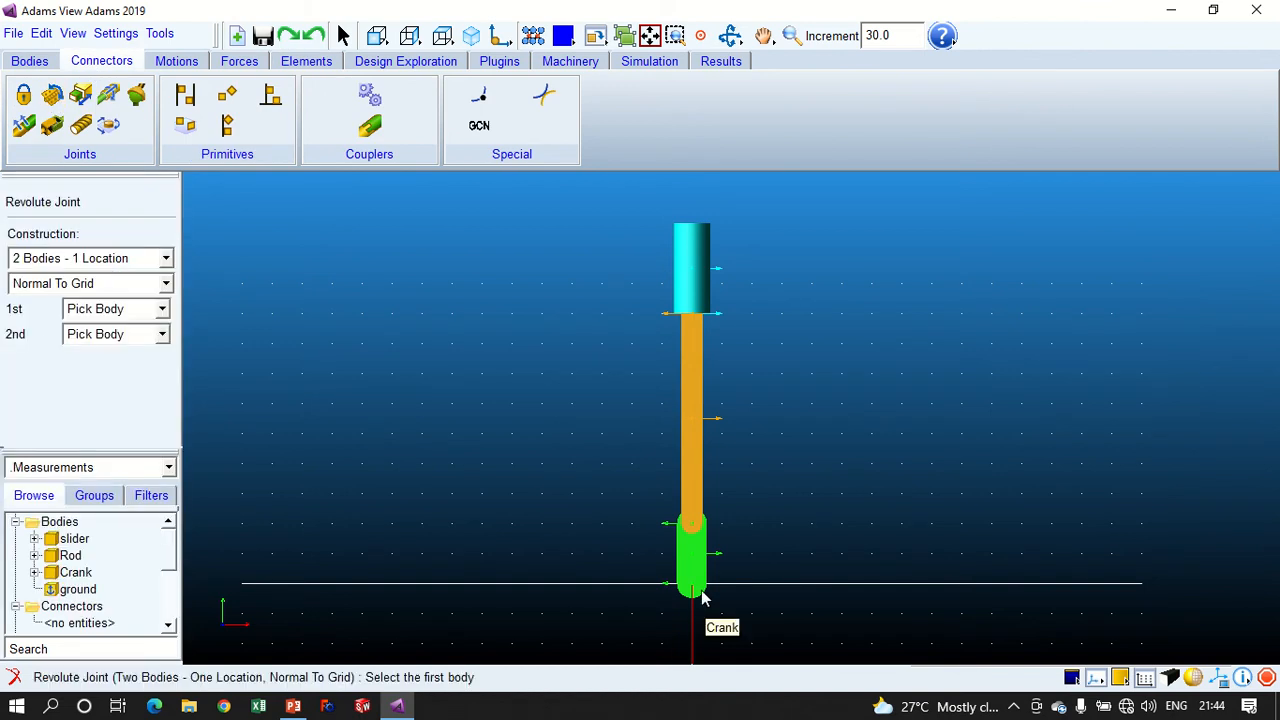
left_click(683, 567)
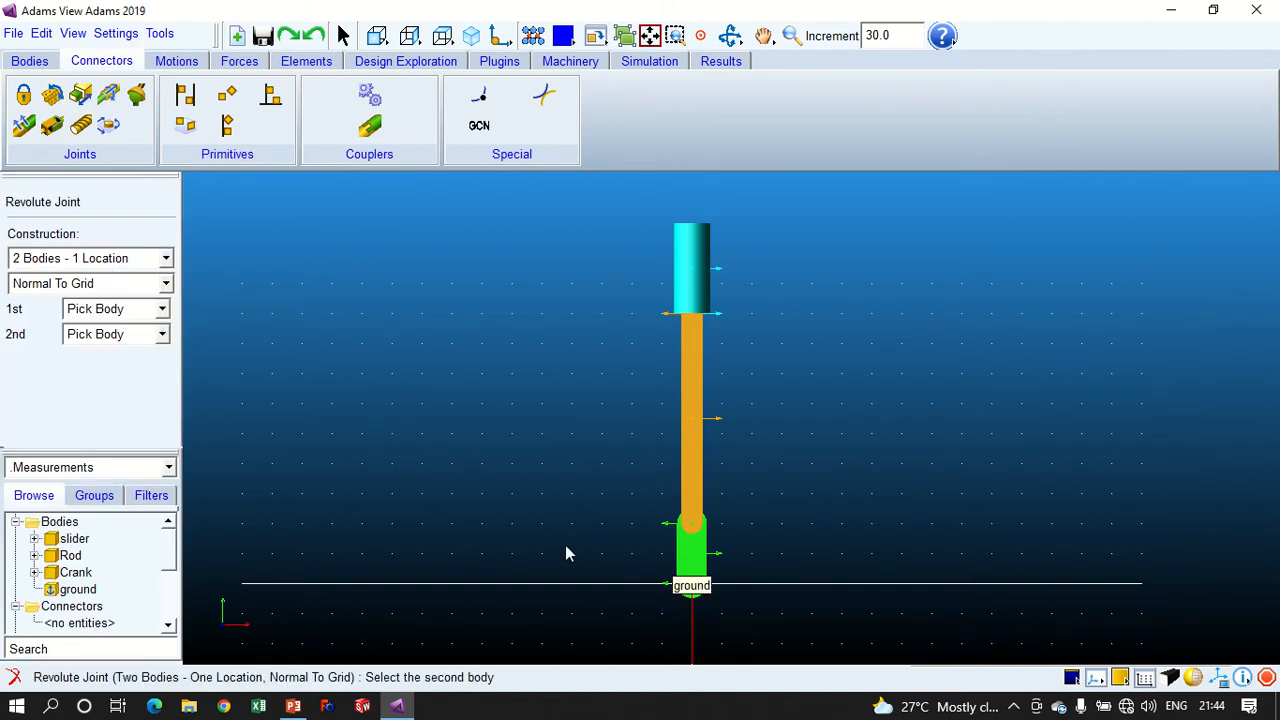
left_click(566, 546)
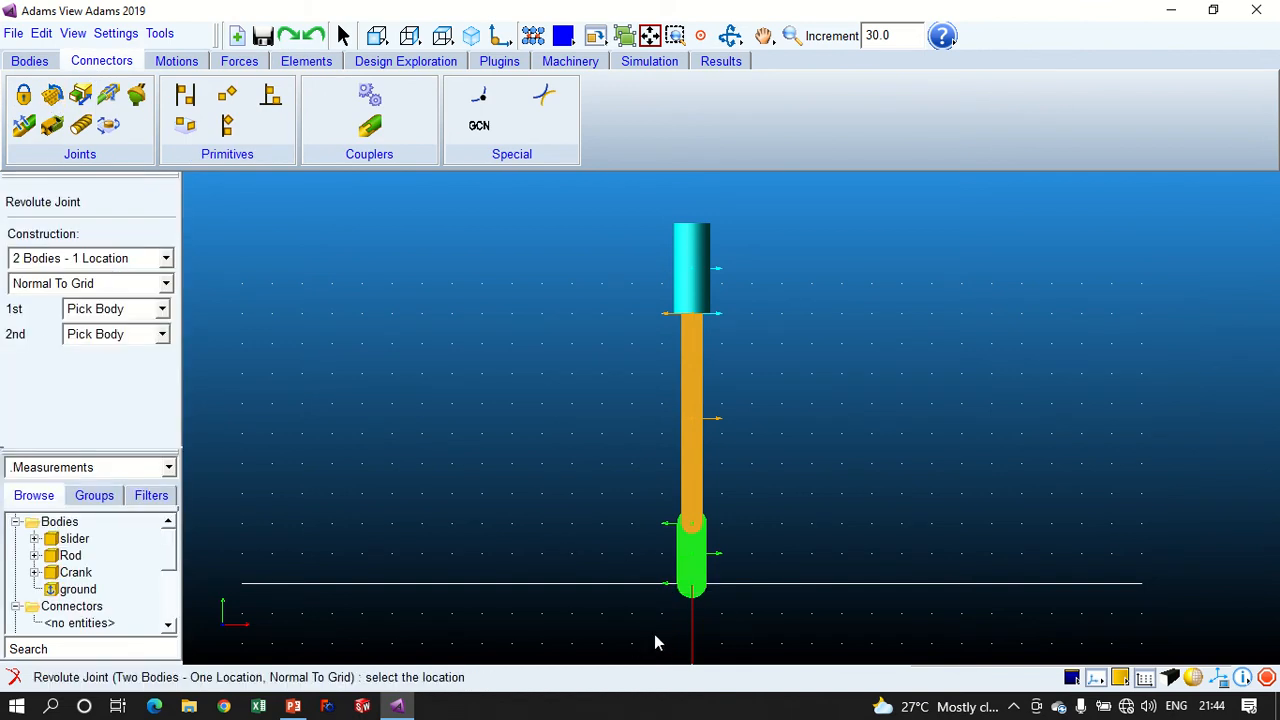
left_click(692, 588)
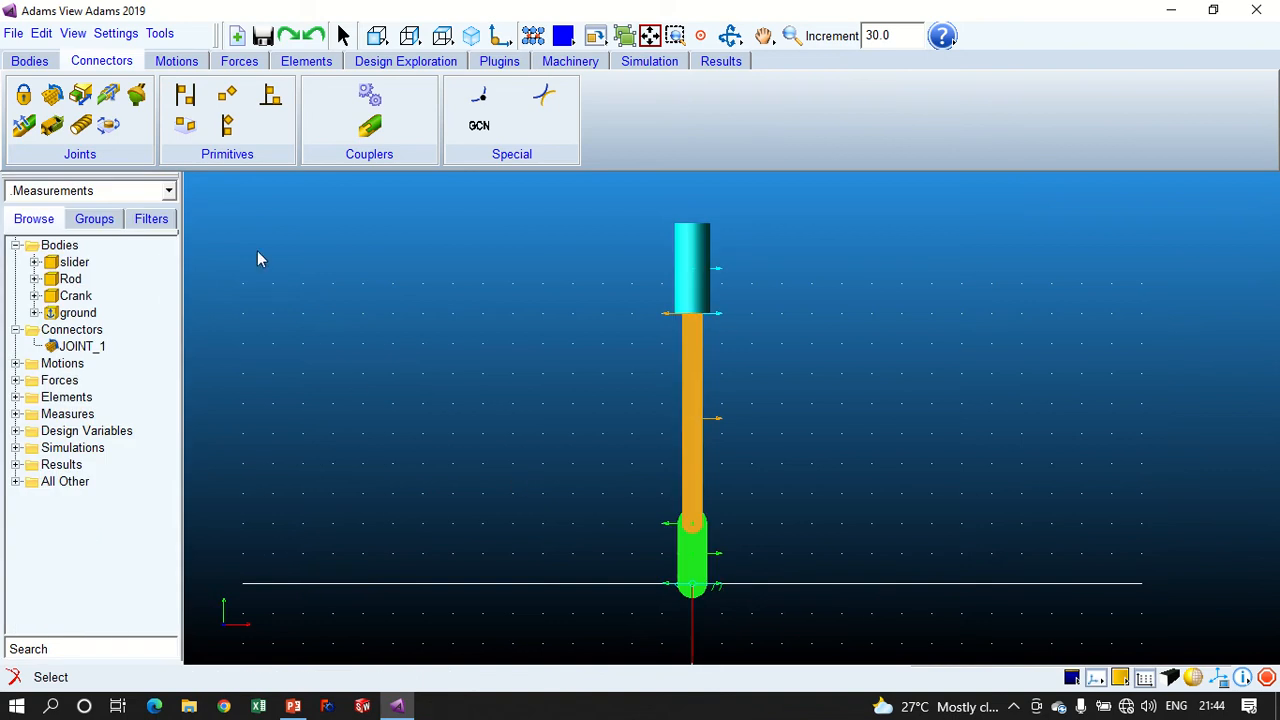
- Create a revolute joint, normal to the grid, between the rod and the crank at Crank.MARKER_2
left_click(52, 94)
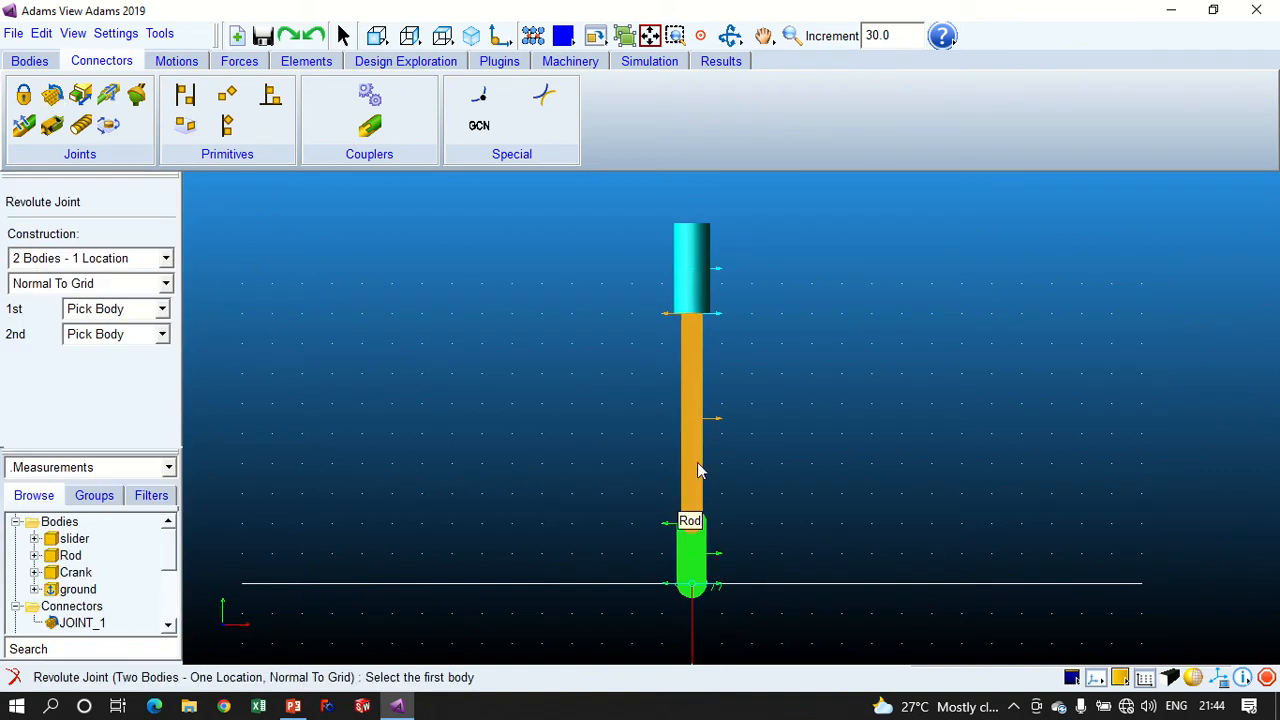
left_click(697, 470)
left_click(695, 524)
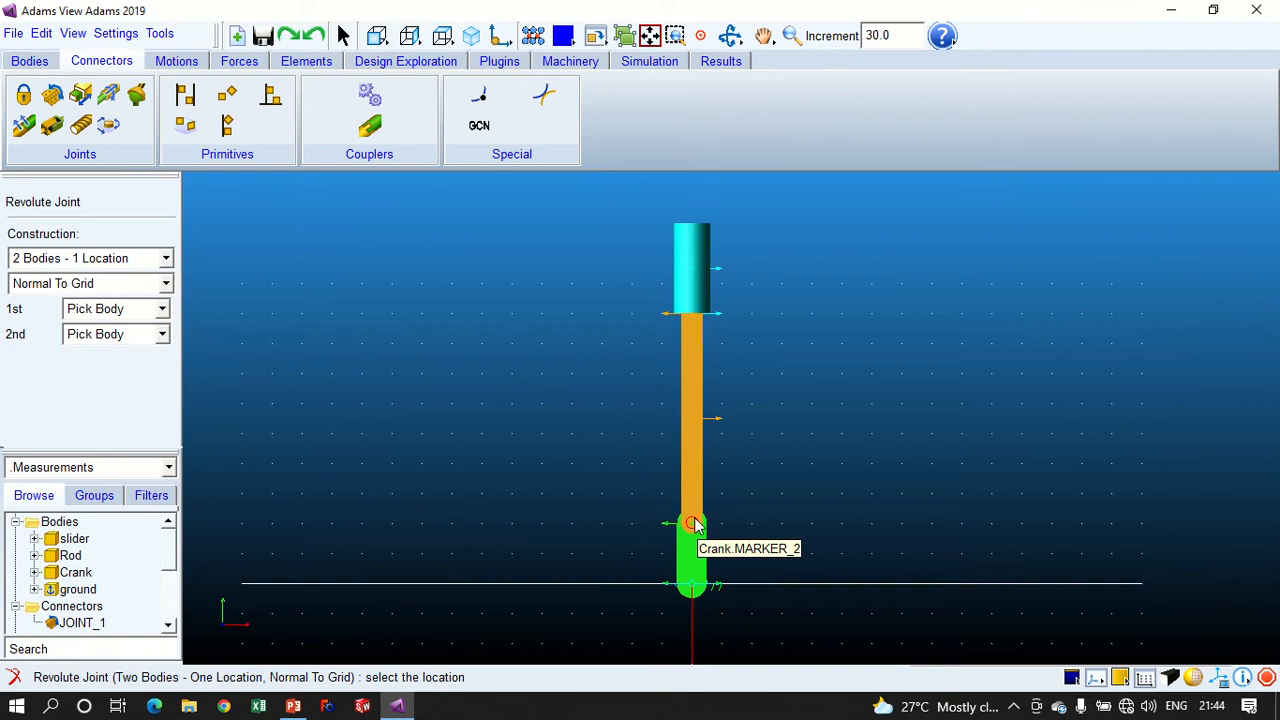
left_click(694, 524)
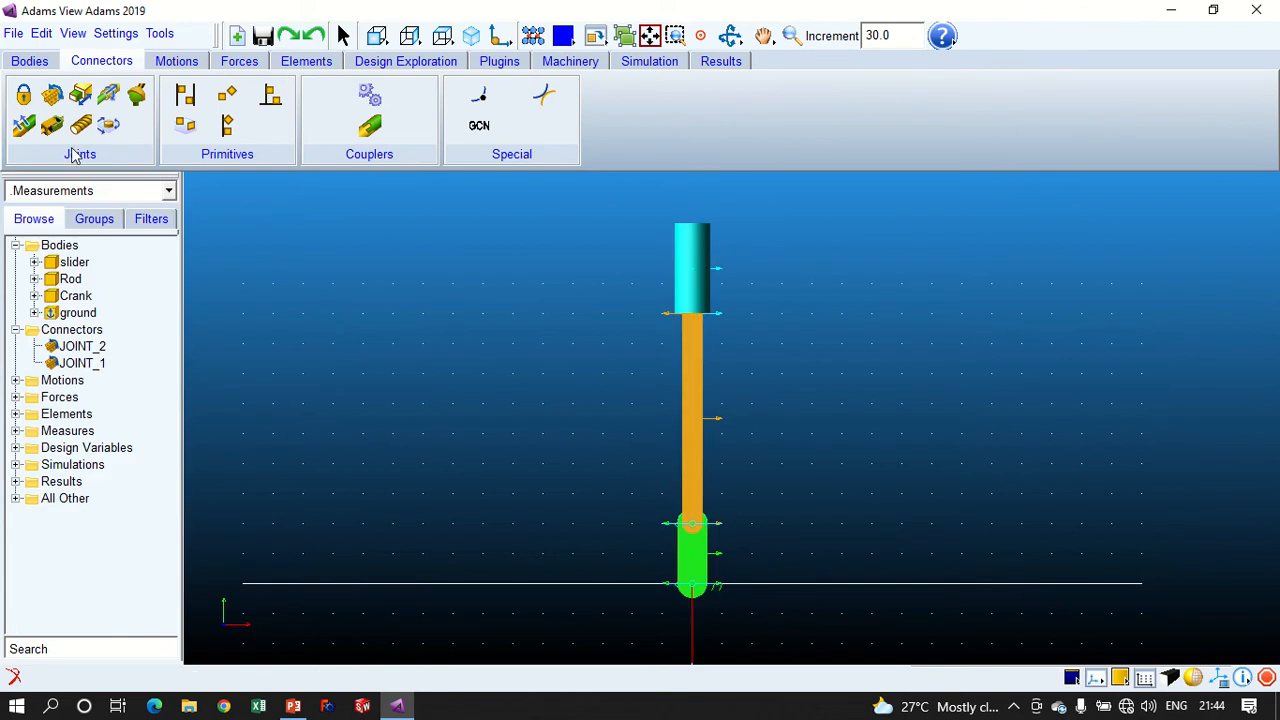
- Create a revolute joint, normal to the grid, between the slider and the rod at Rod.MARKER_4
left_click(52, 94)
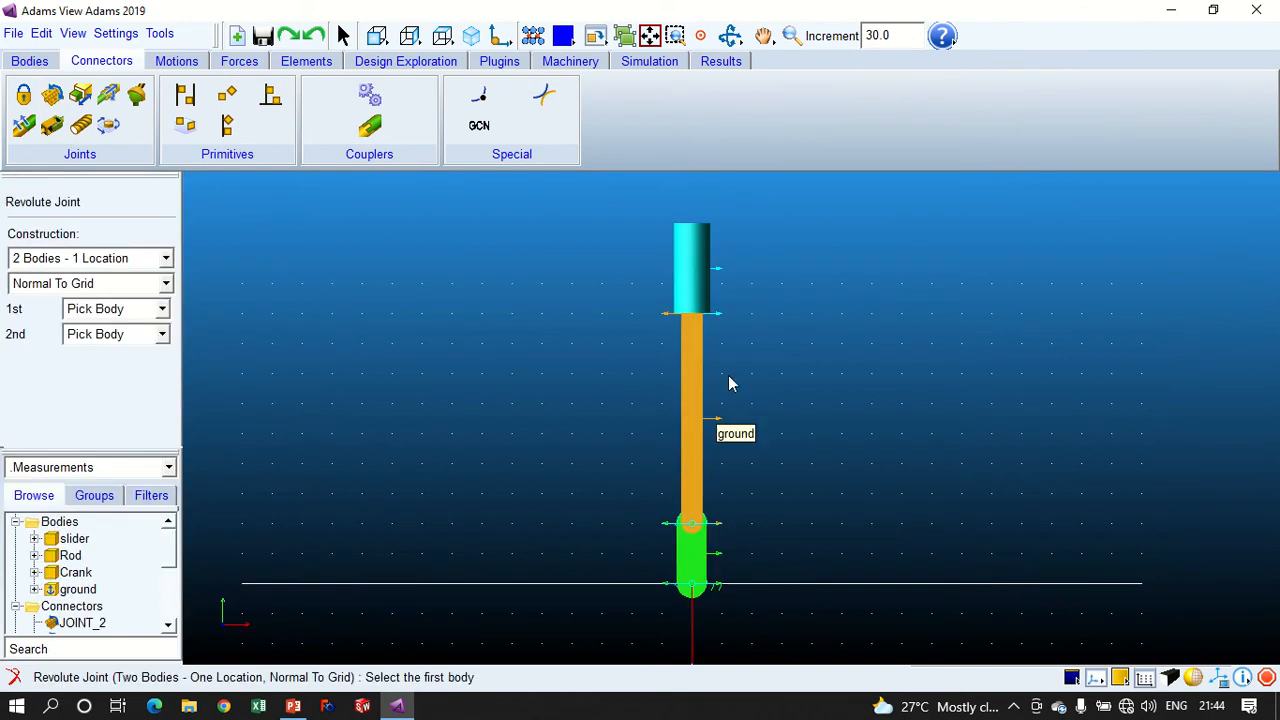
left_click(683, 259)
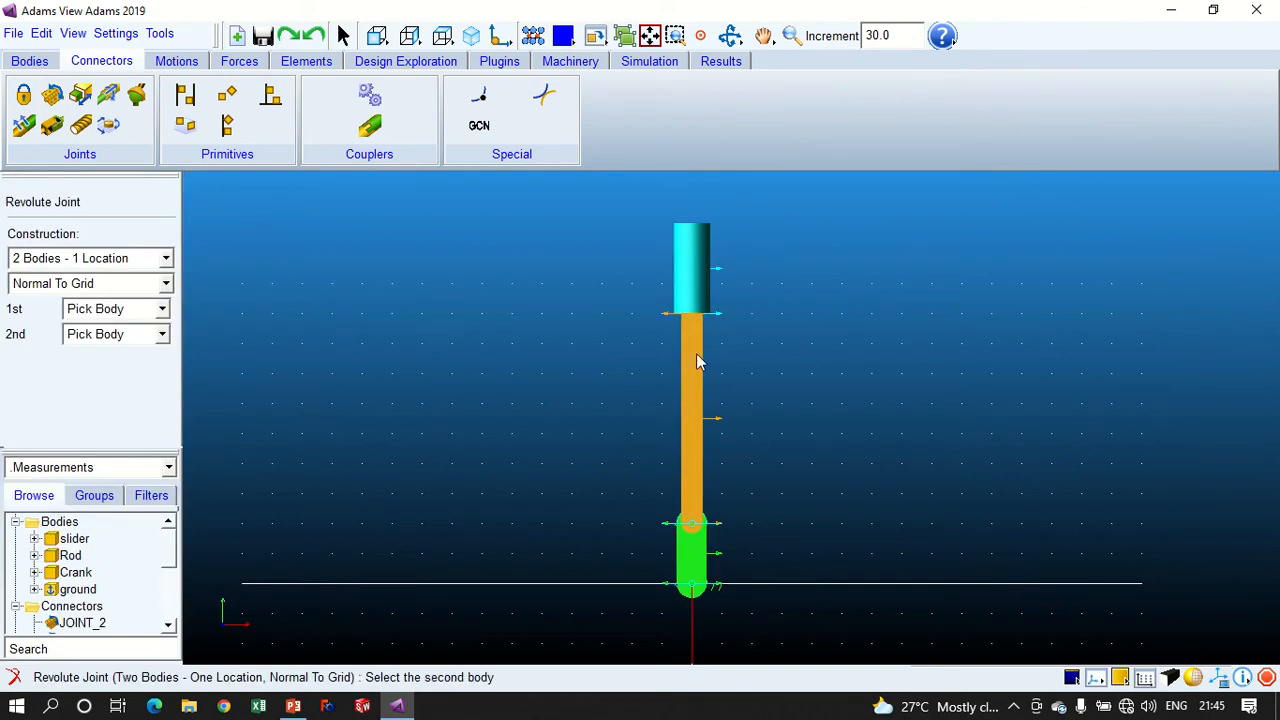
left_click(692, 447)
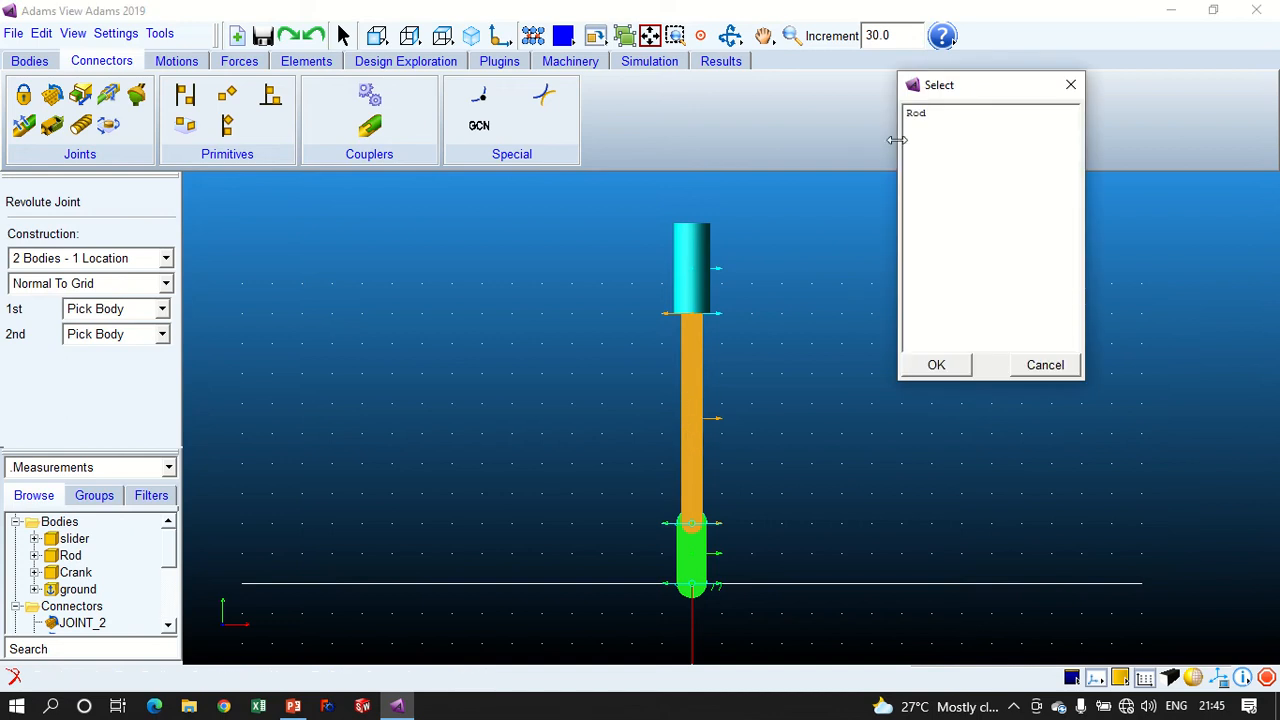
double_click(915, 114)
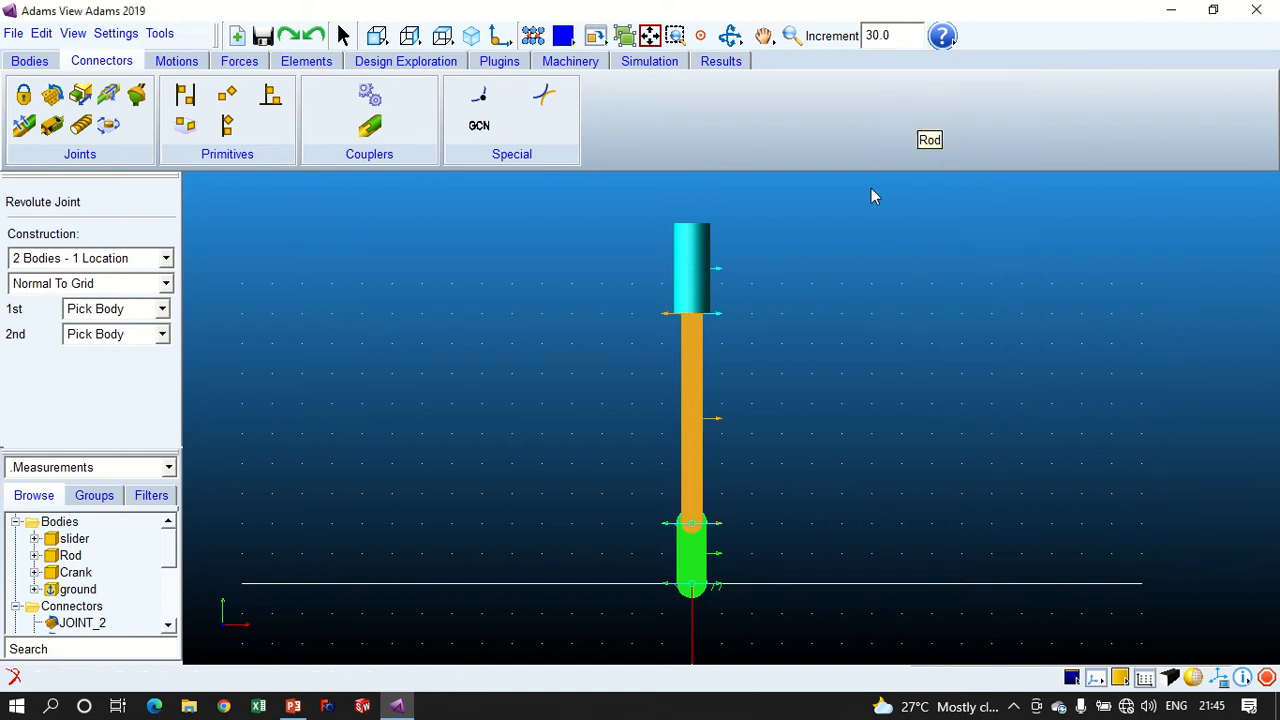
left_click(692, 313)
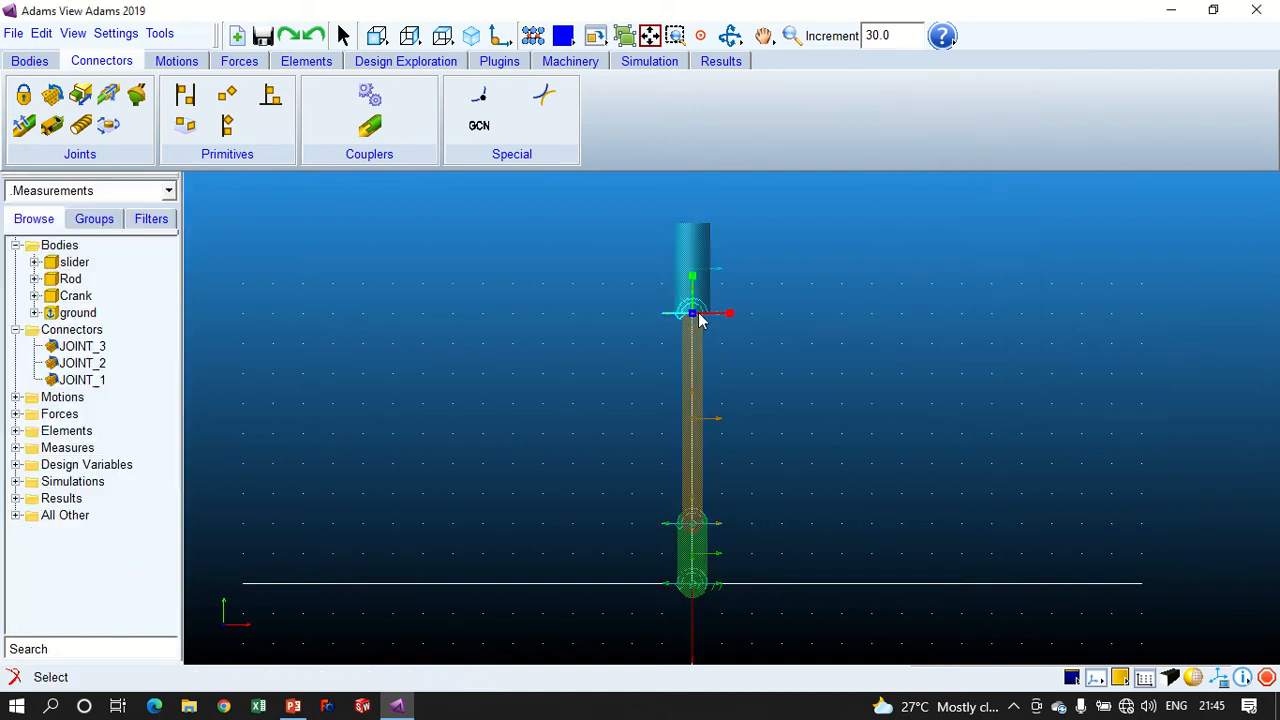
- Create a translational joint between the slider and ground at slider.cm, with its direction along Rod.MARKER_22.Y
left_click(52, 94)
left_click(81, 124)
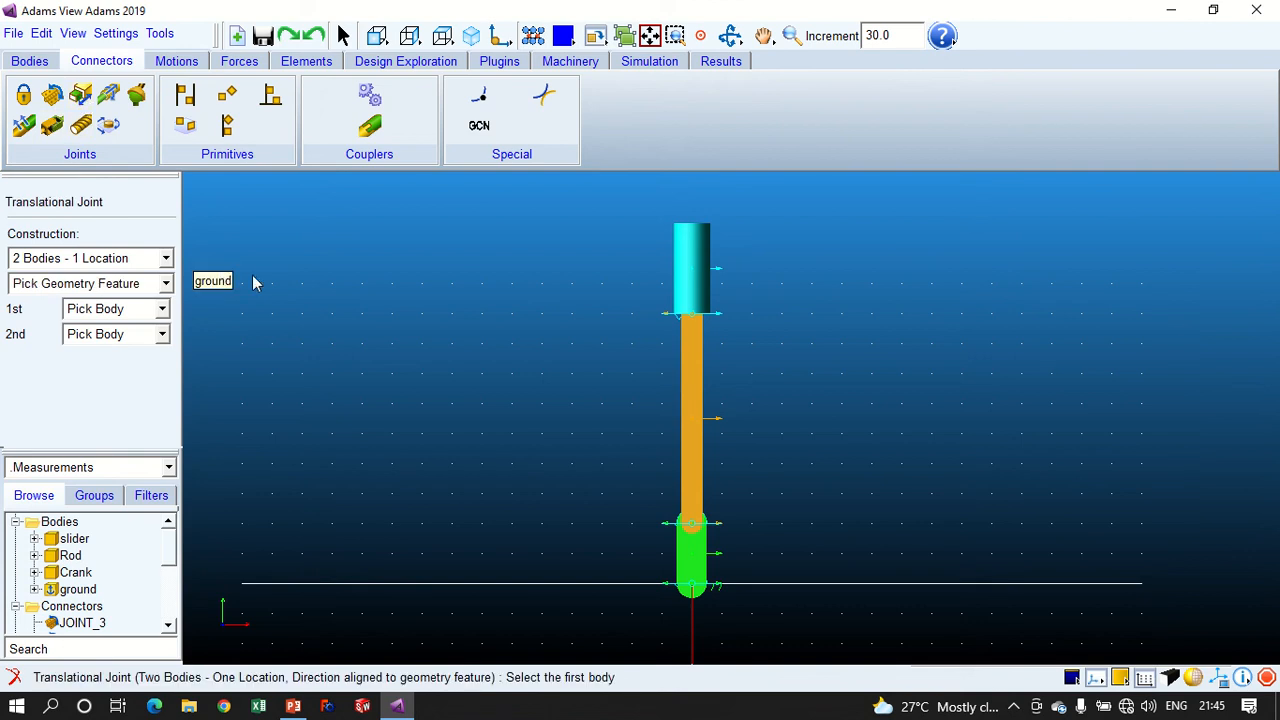
left_click(685, 242)
left_click(551, 315)
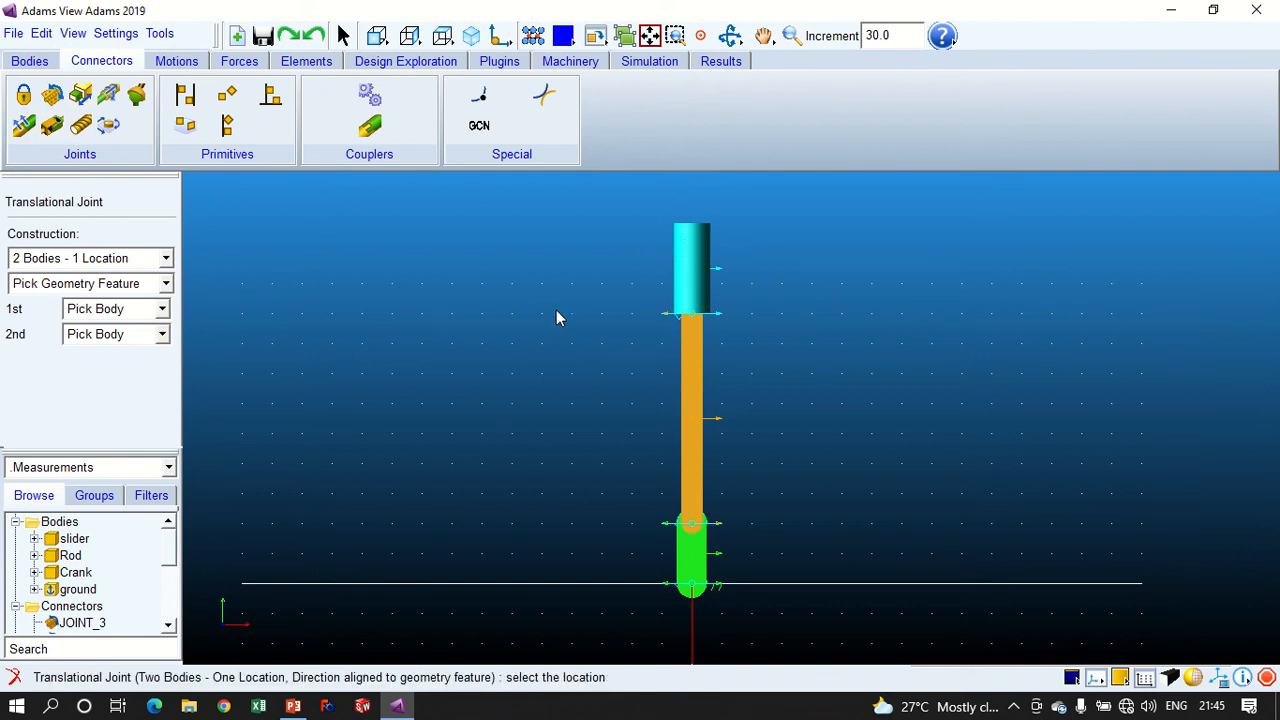
right_click(692, 271)
left_click(948, 113)
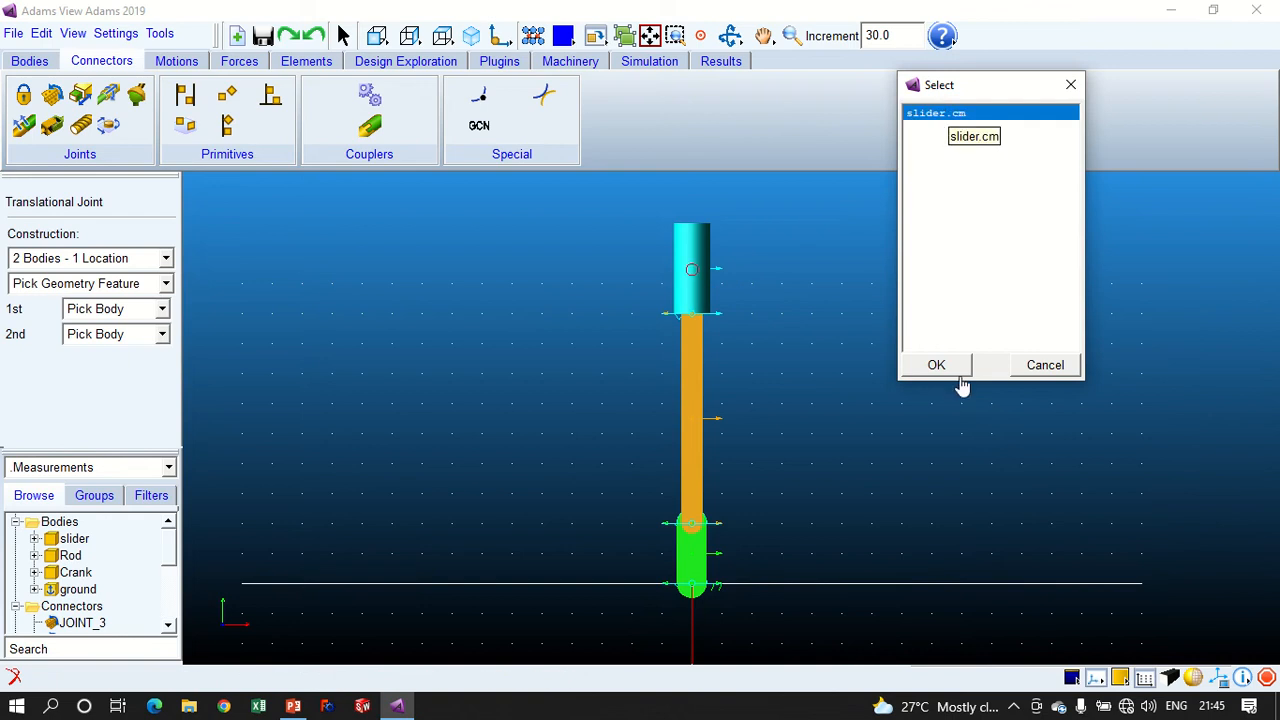
left_click(934, 380)
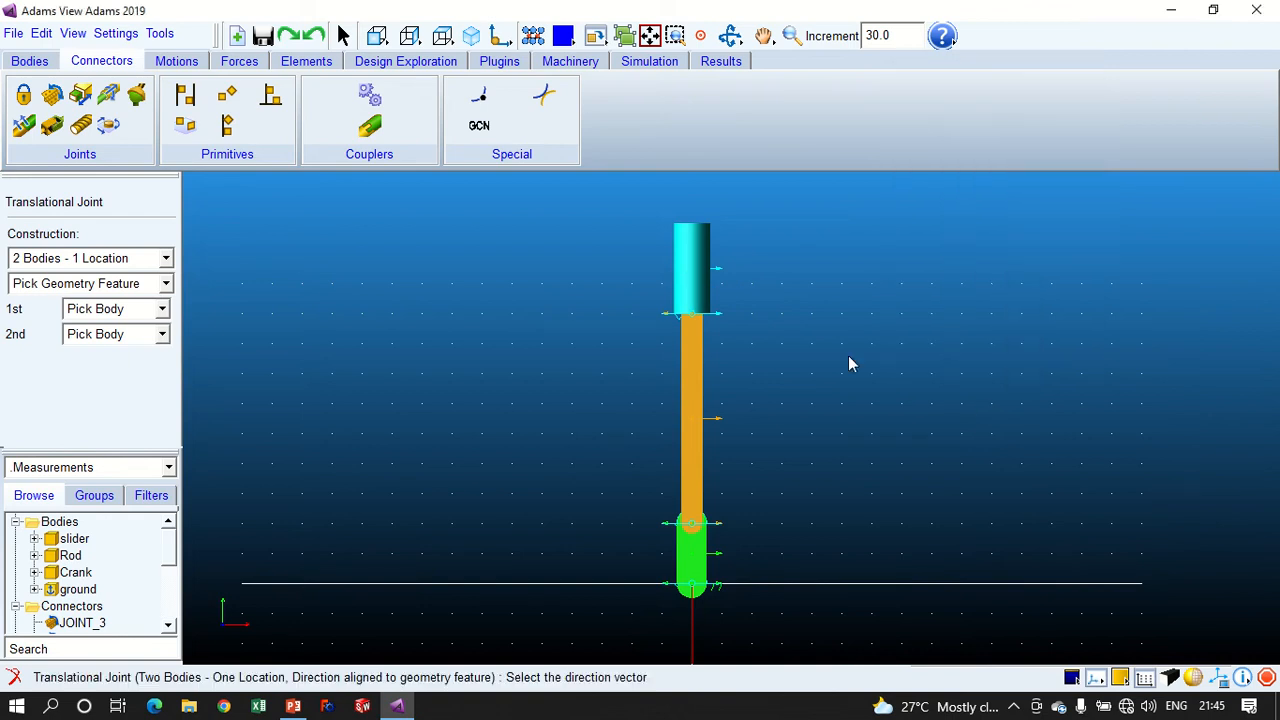
right_click(685, 311)
scroll(990, 240, "down", 3)
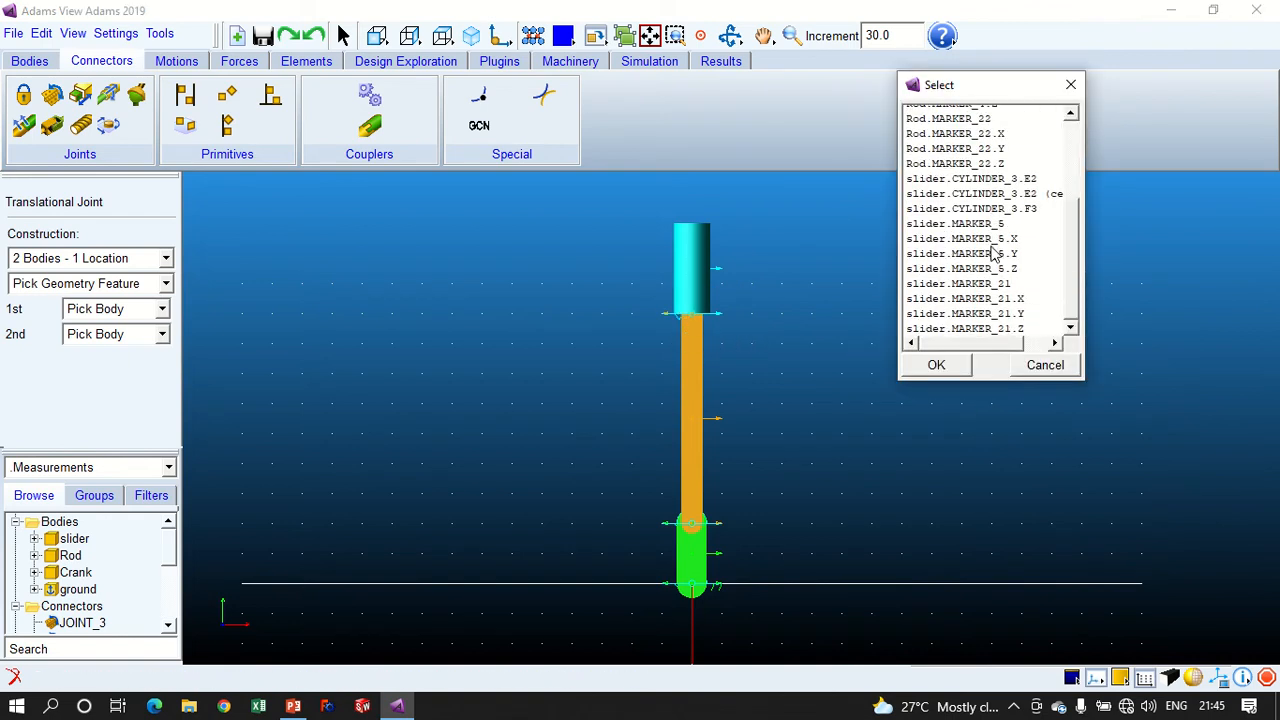
scroll(990, 240, "up", 1)
left_click(988, 262)
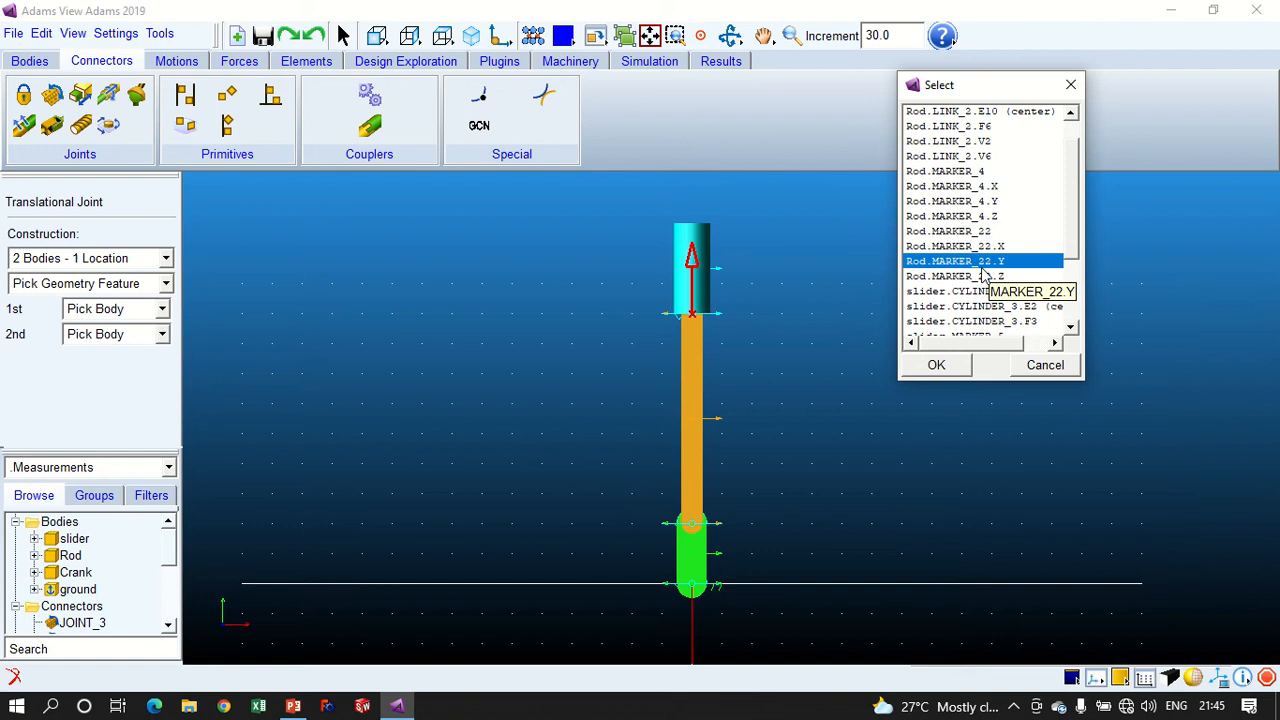
left_click(940, 366)
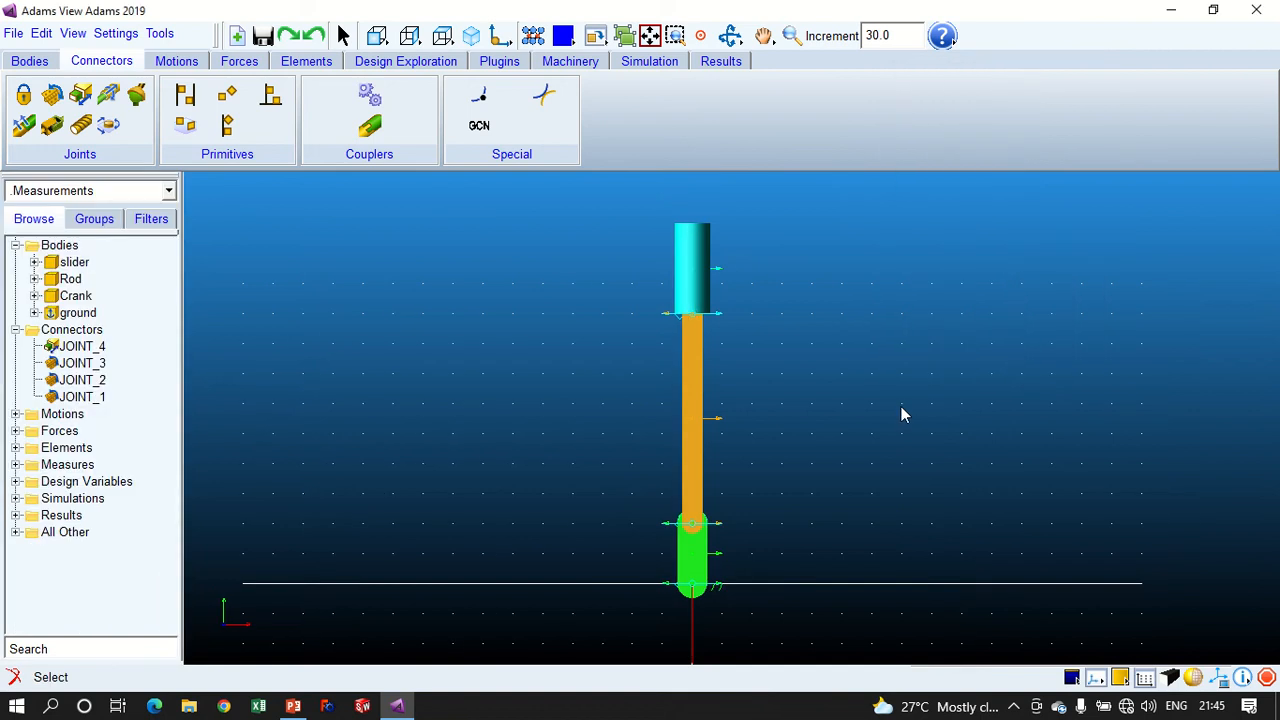
key("r")
left_click_drag(890, 430, 778, 443)
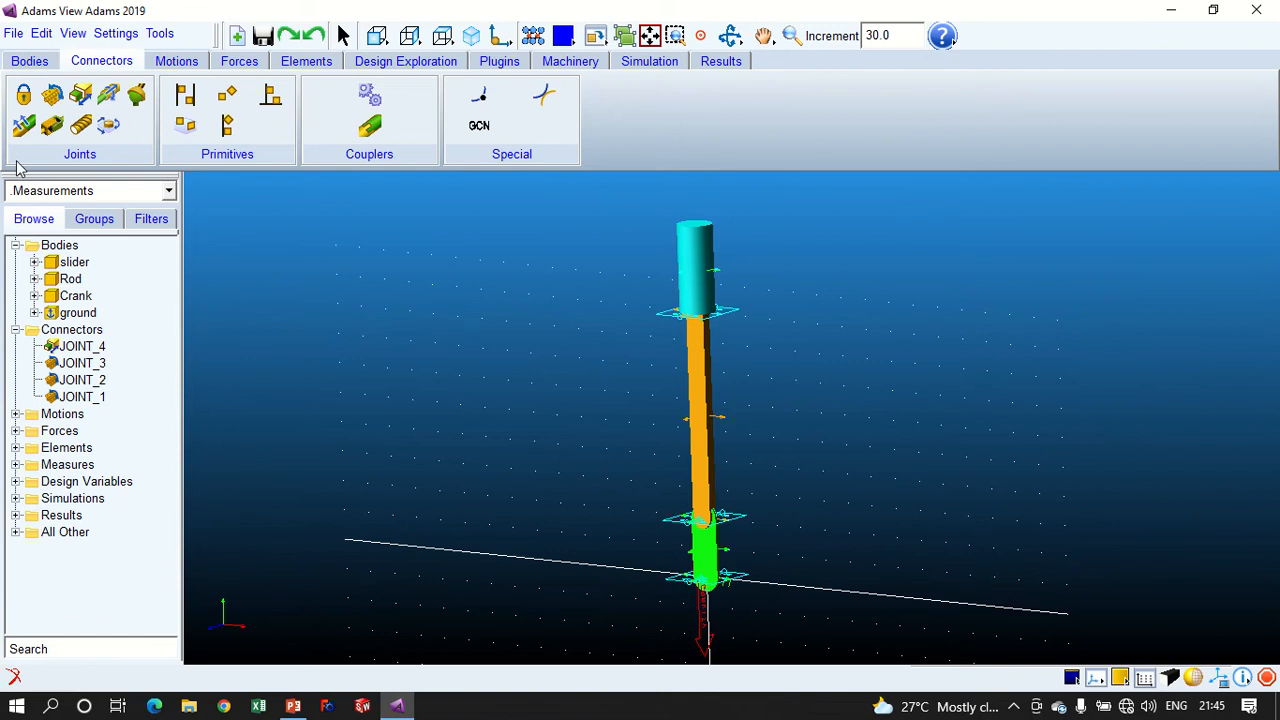
left_click(18, 64)
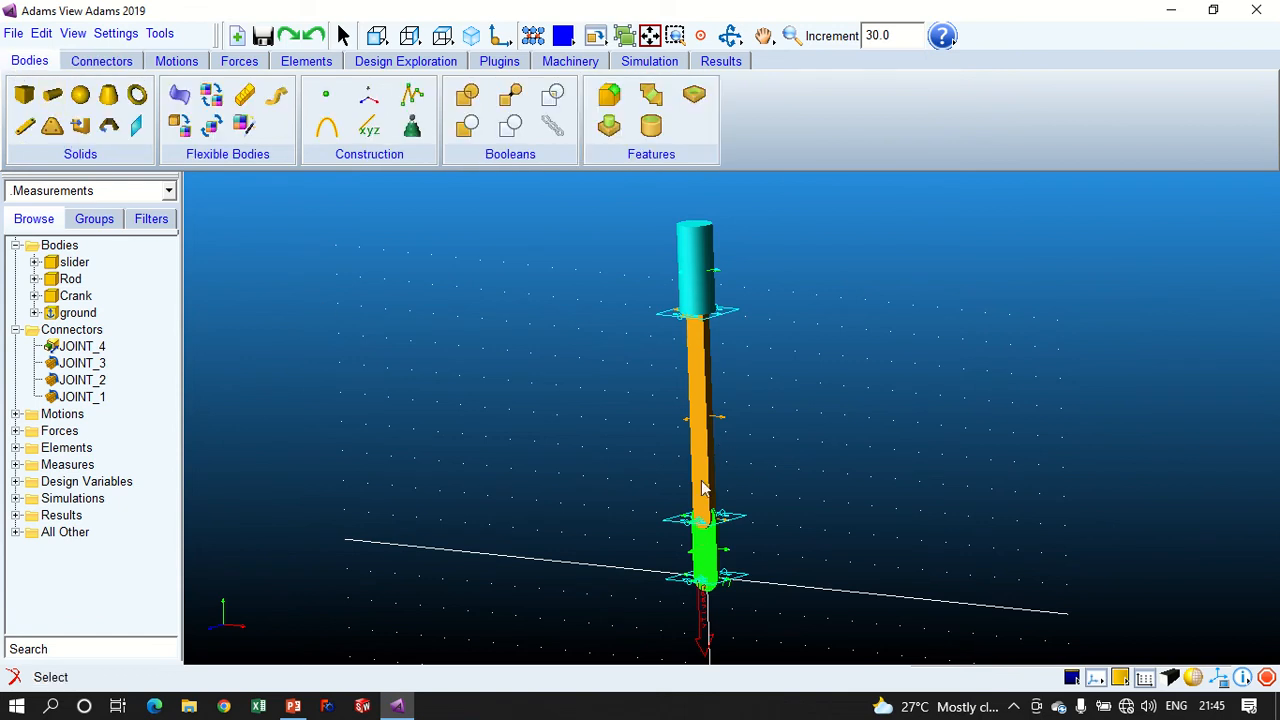
left_click(377, 36)
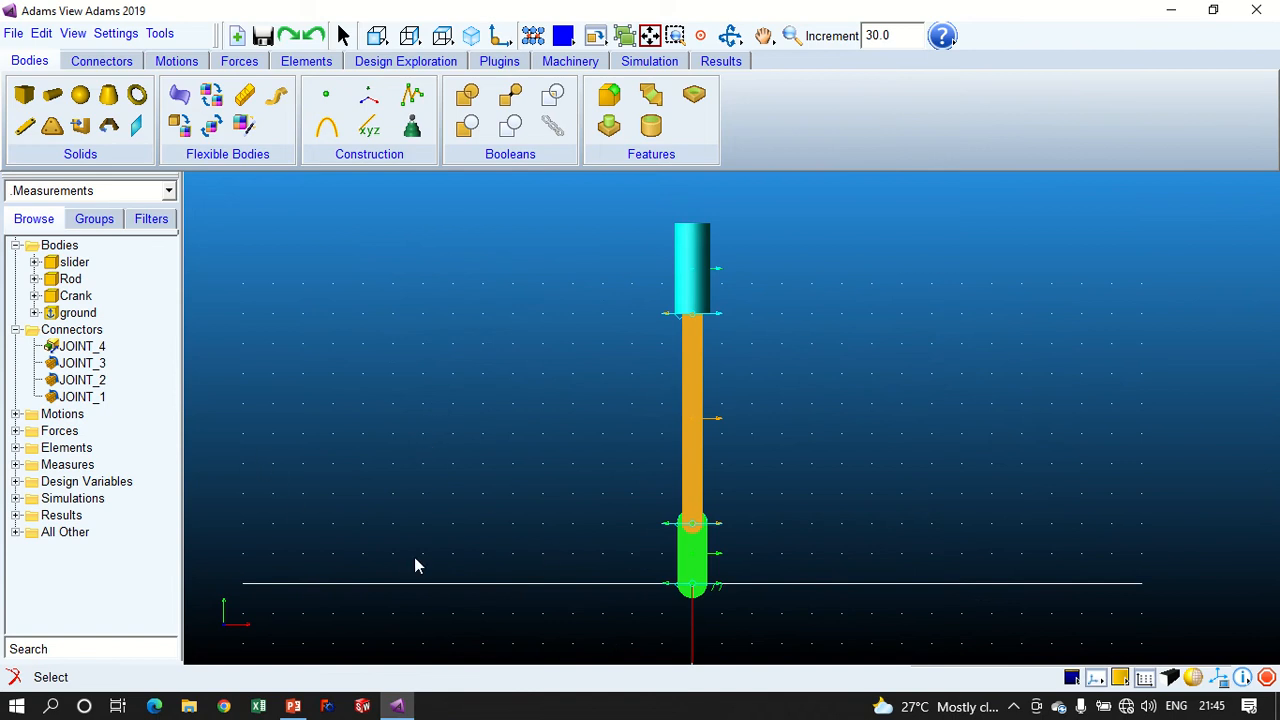
- Impose a motion on the crank's ground joint JOINT_1, setting its Rot Z'' type to velo(time)
left_click(74, 398)
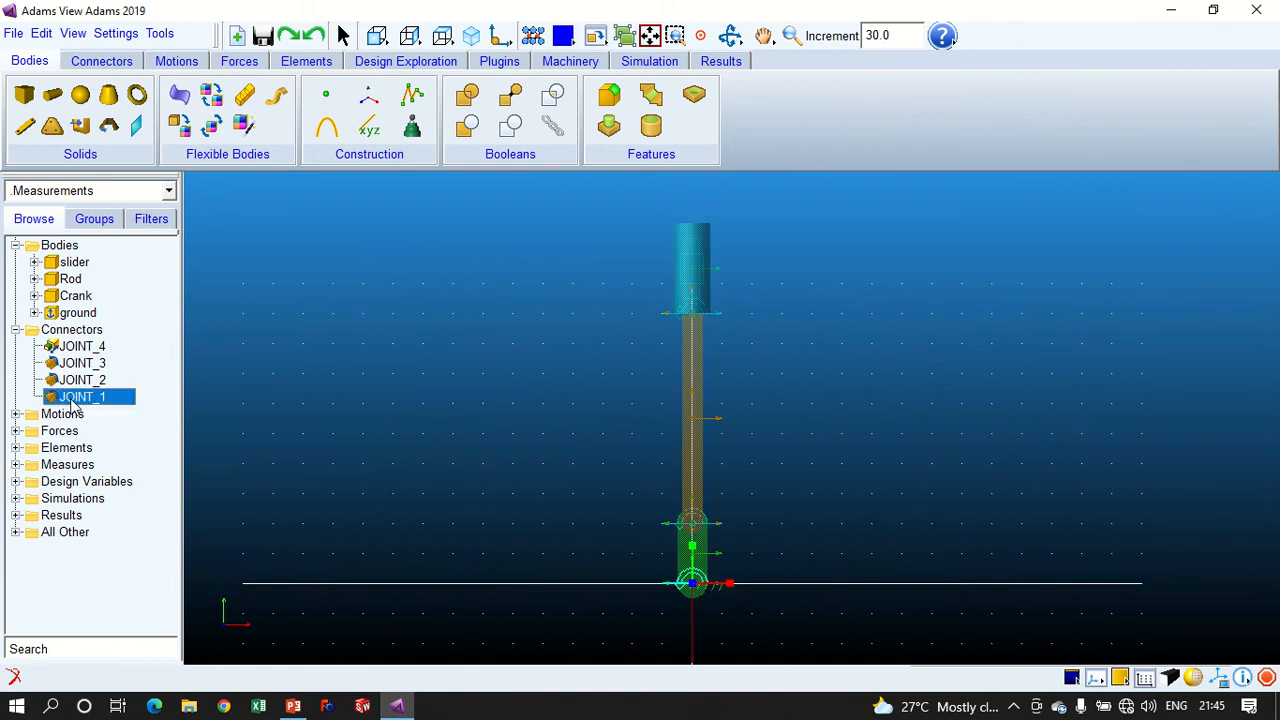
double_click(74, 398)
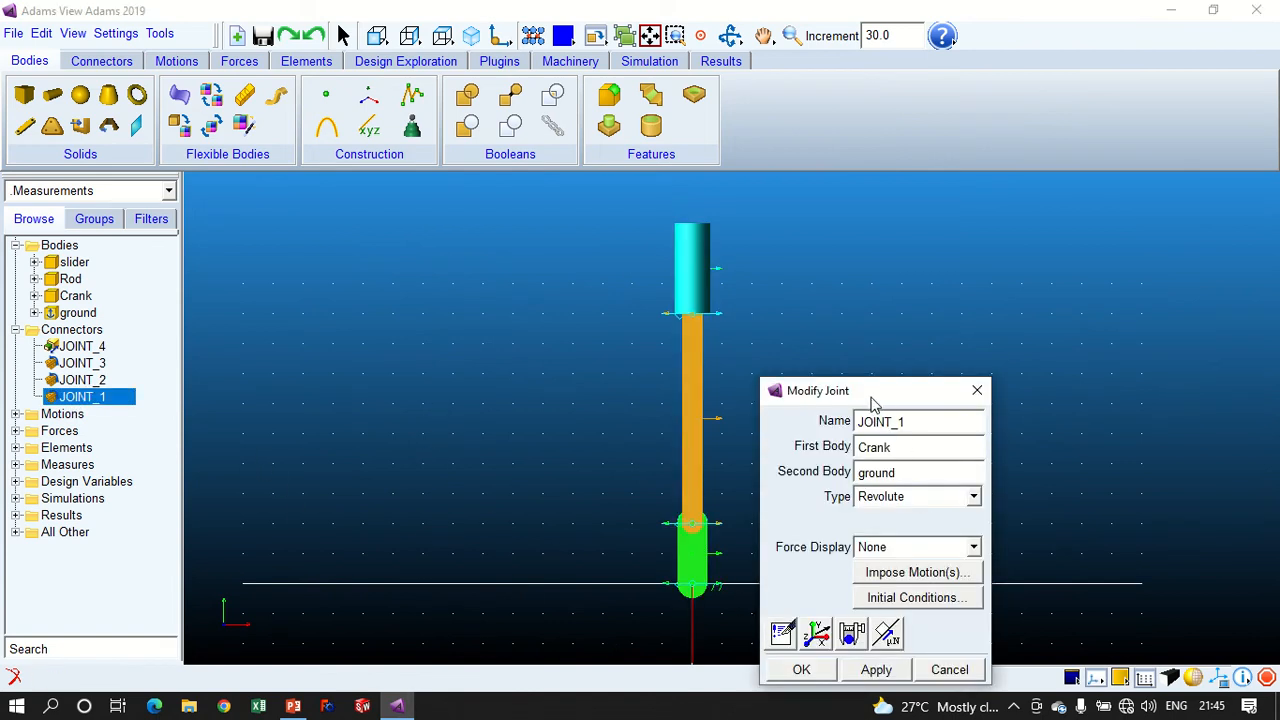
left_click_drag(863, 390, 323, 261)
left_click(355, 434)
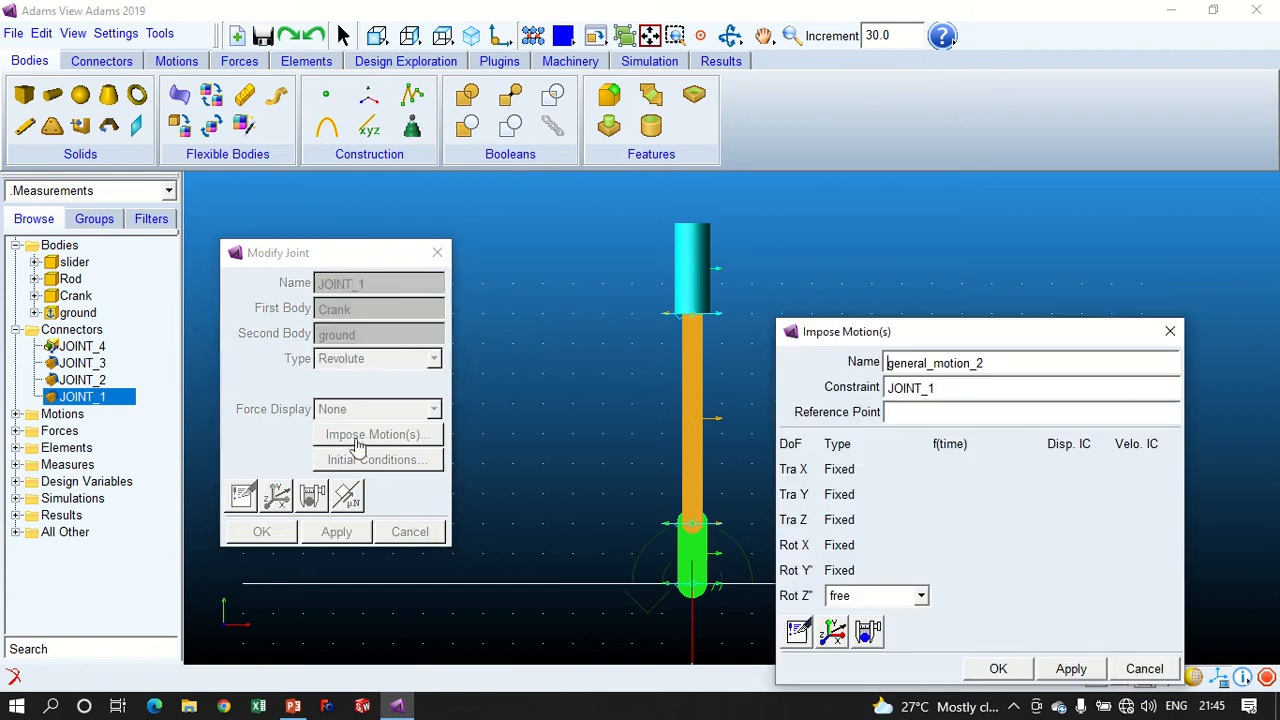
left_click(160, 62)
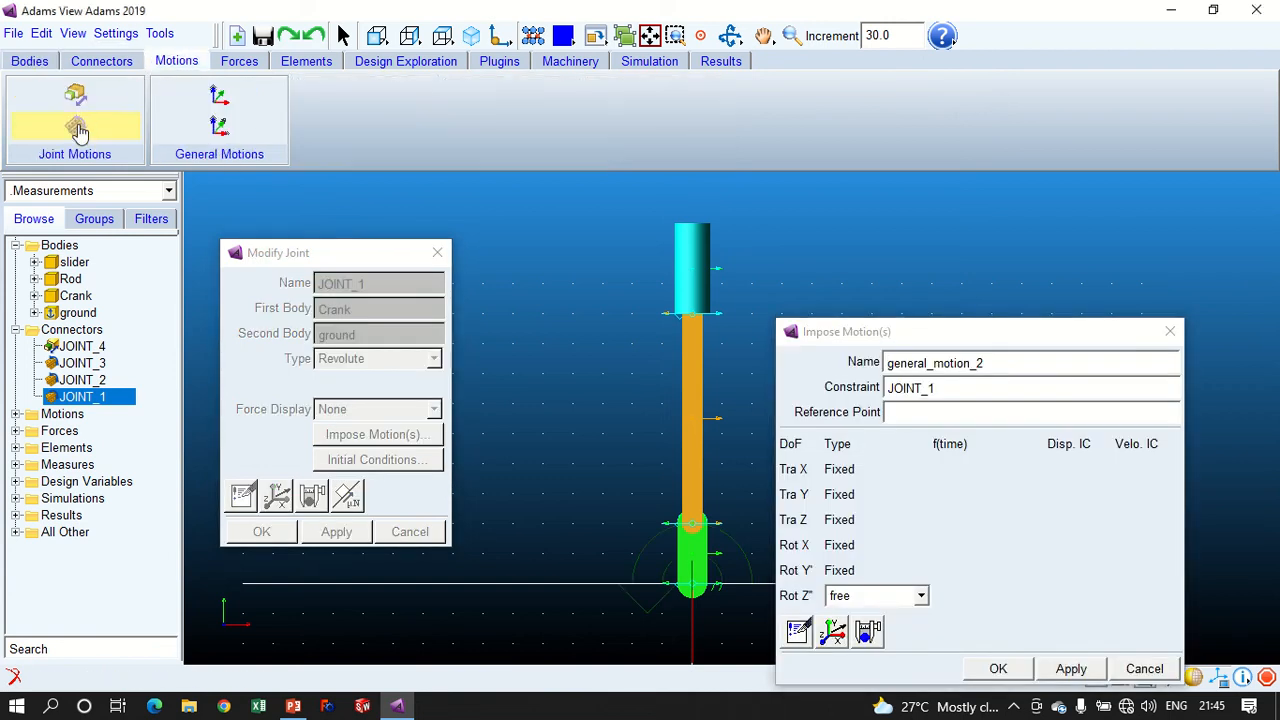
left_click(840, 598)
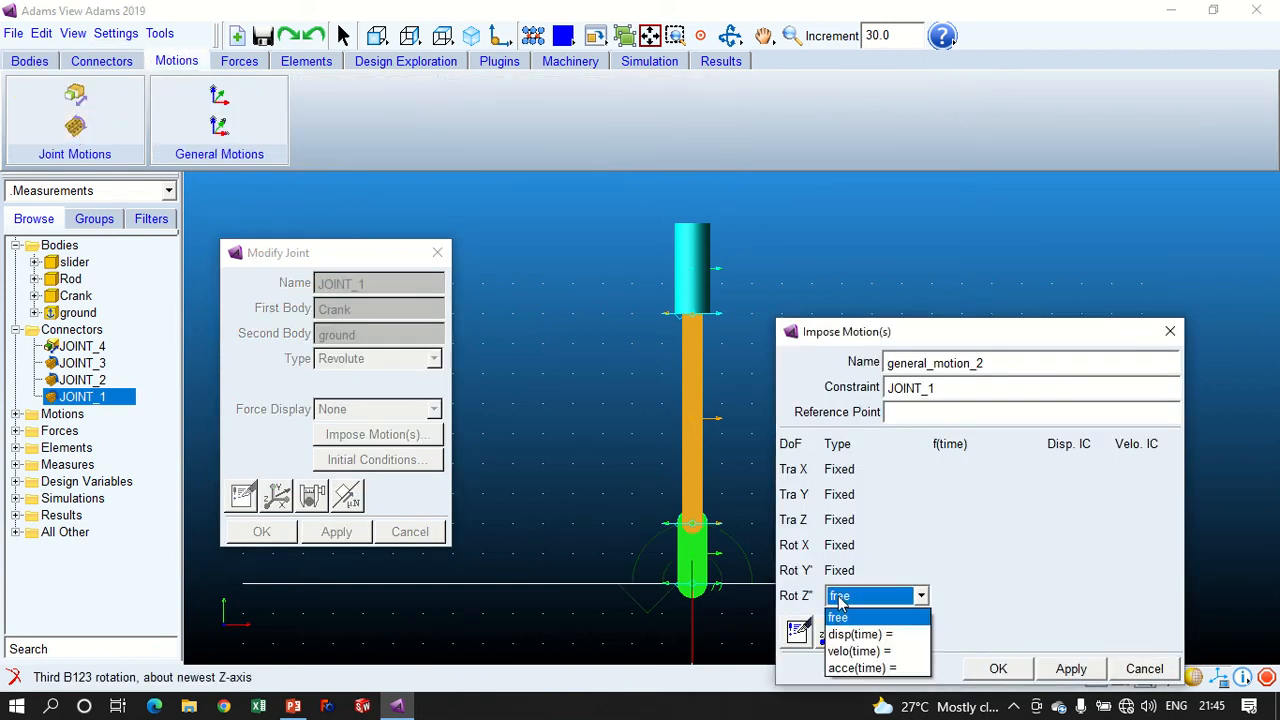
left_click(858, 651)
- Set the Rot Z'' velocity function to 4*360d and accept both the imposed motion and the joint changes
left_click_drag(997, 598, 938, 597)
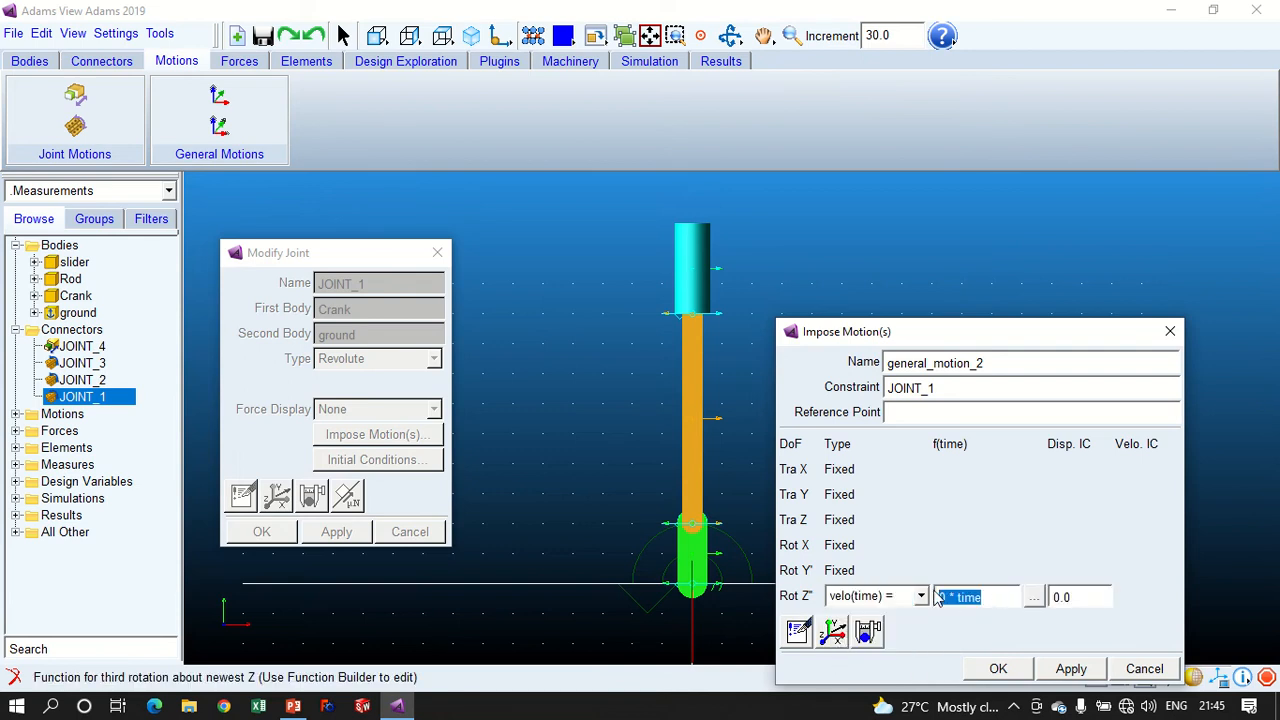
type("1*")
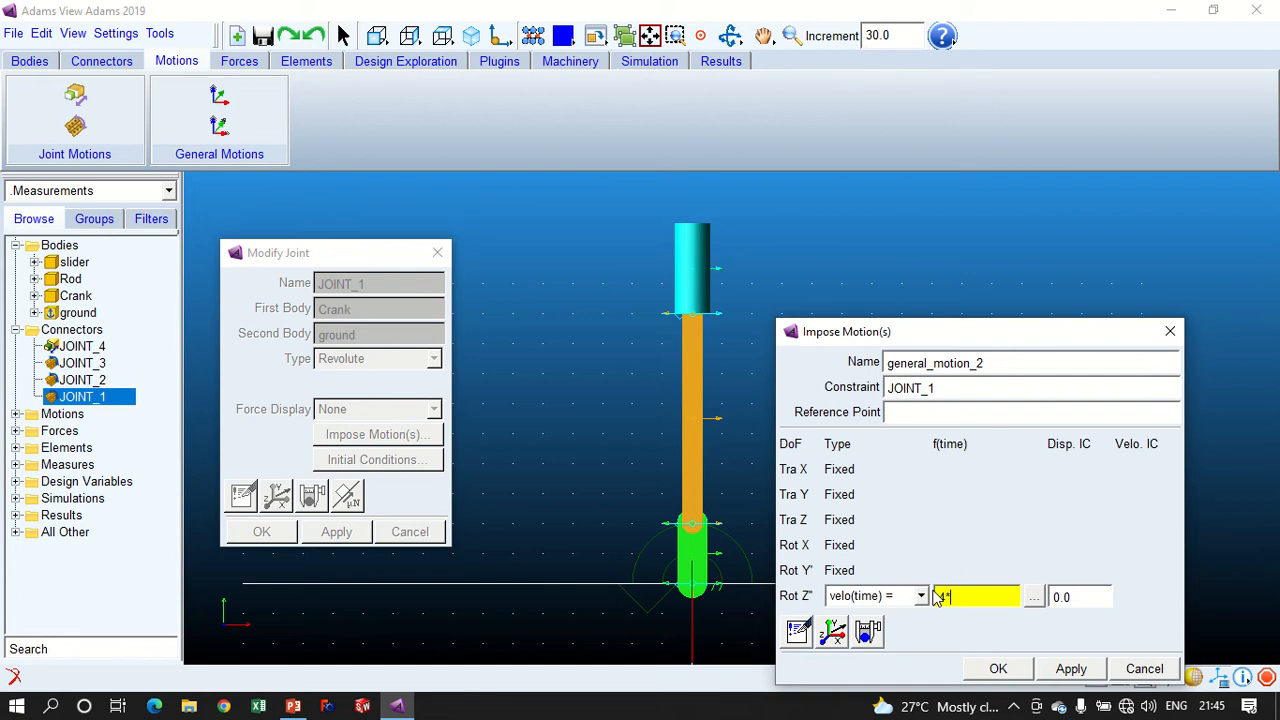
type("360d")
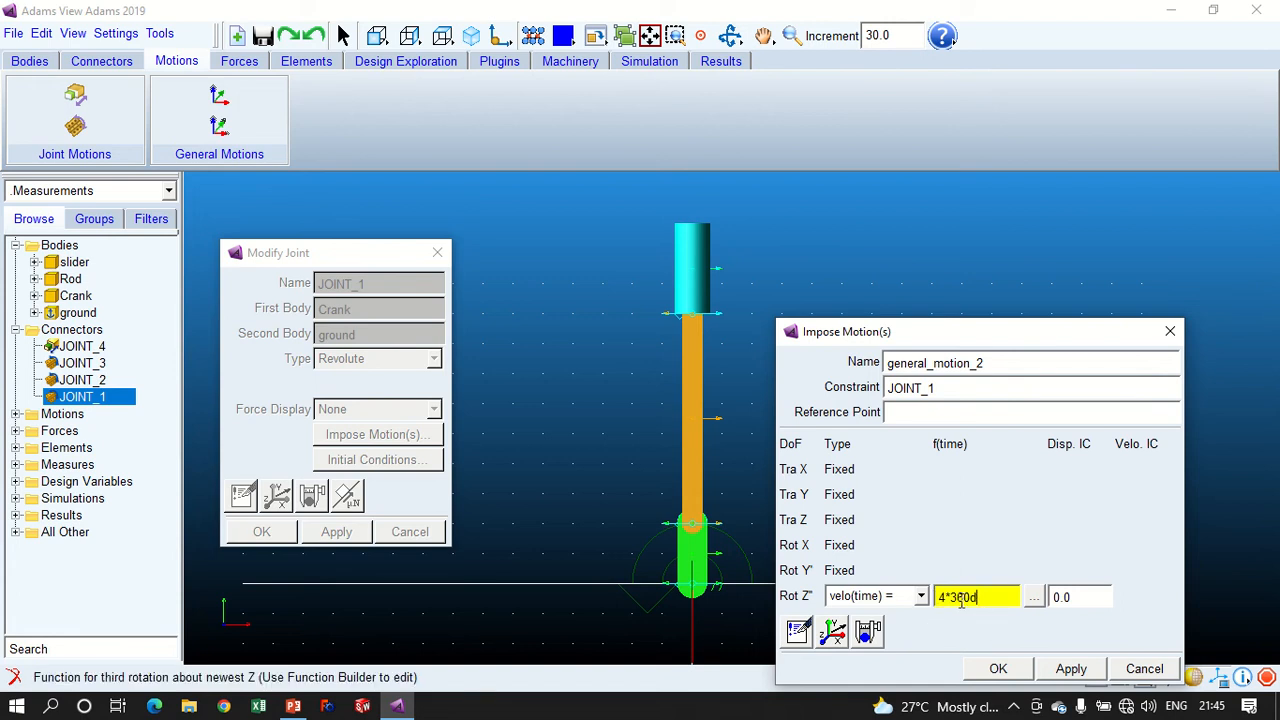
mouse_move(938, 597)
left_mouse_down()
mouse_move(990, 597)
mouse_move(953, 597)
left_mouse_up()
left_click(982, 597)
left_click(972, 602)
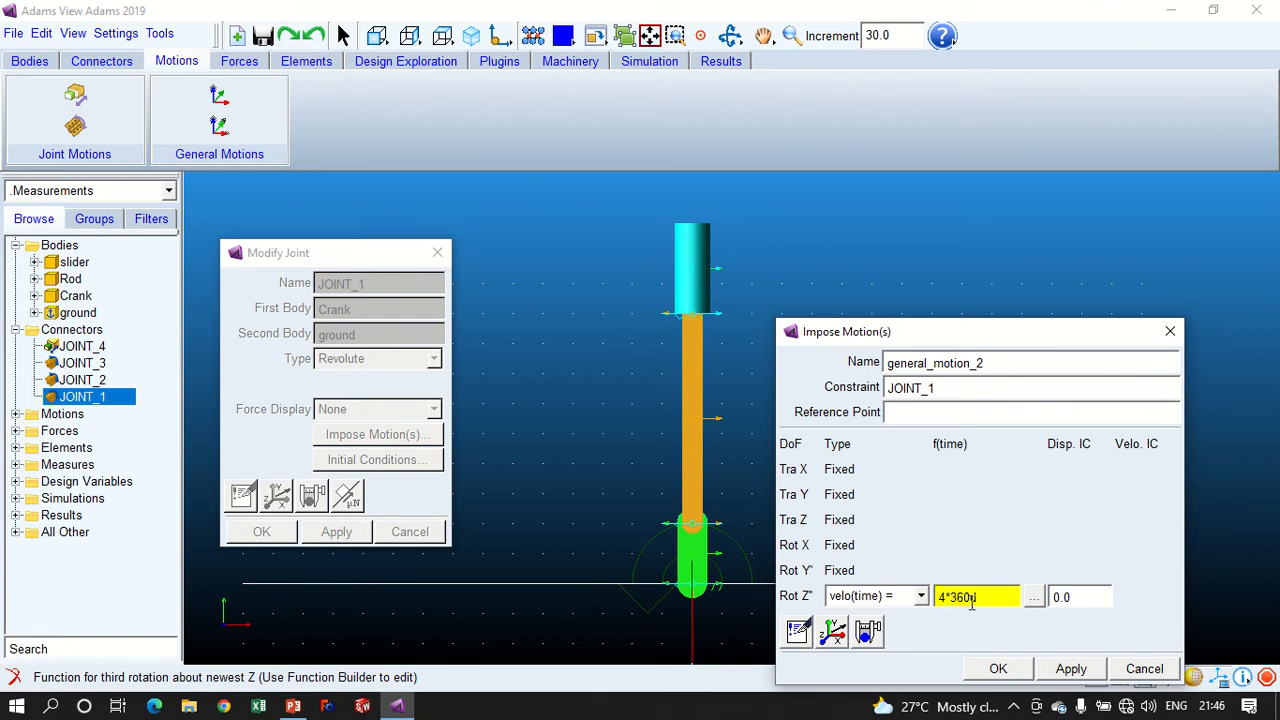
left_click(997, 671)
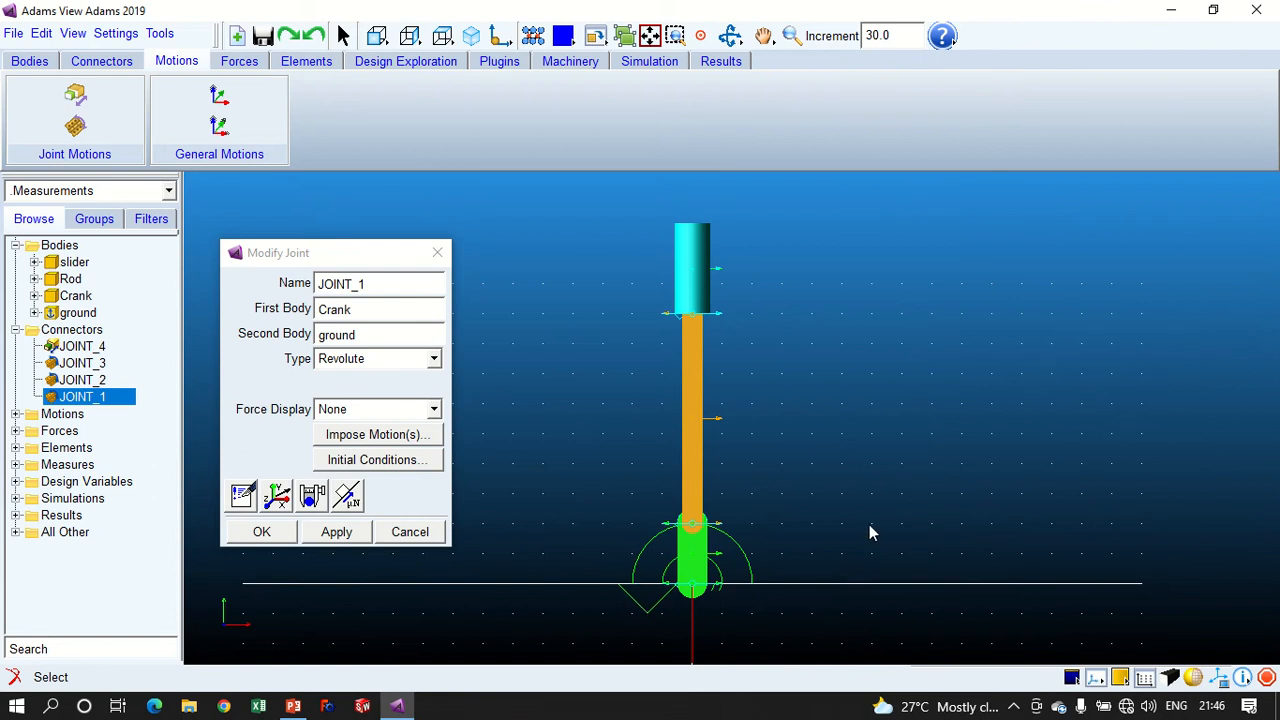
key("r")
left_click_drag(869, 524, 737, 570)
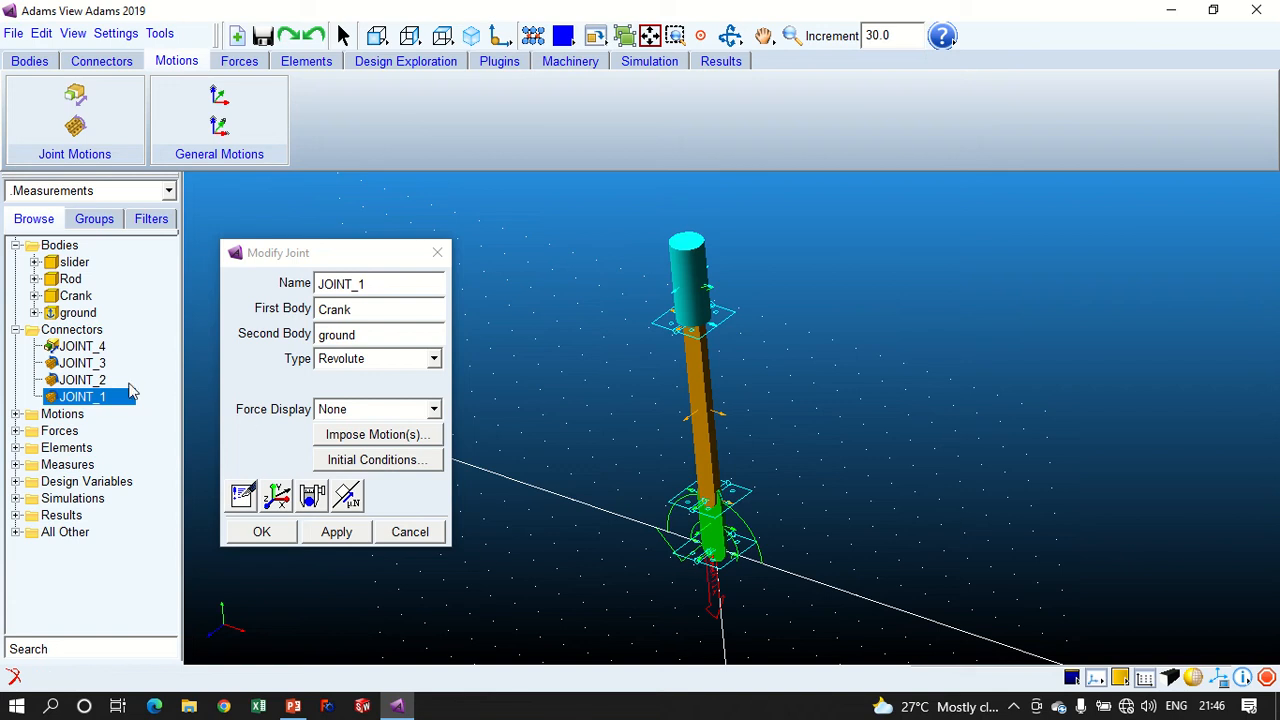
left_click(263, 535)
- Examine the imposed motion and axes at JOINT_1 close up and the whole mechanism from the front
left_click(98, 401)
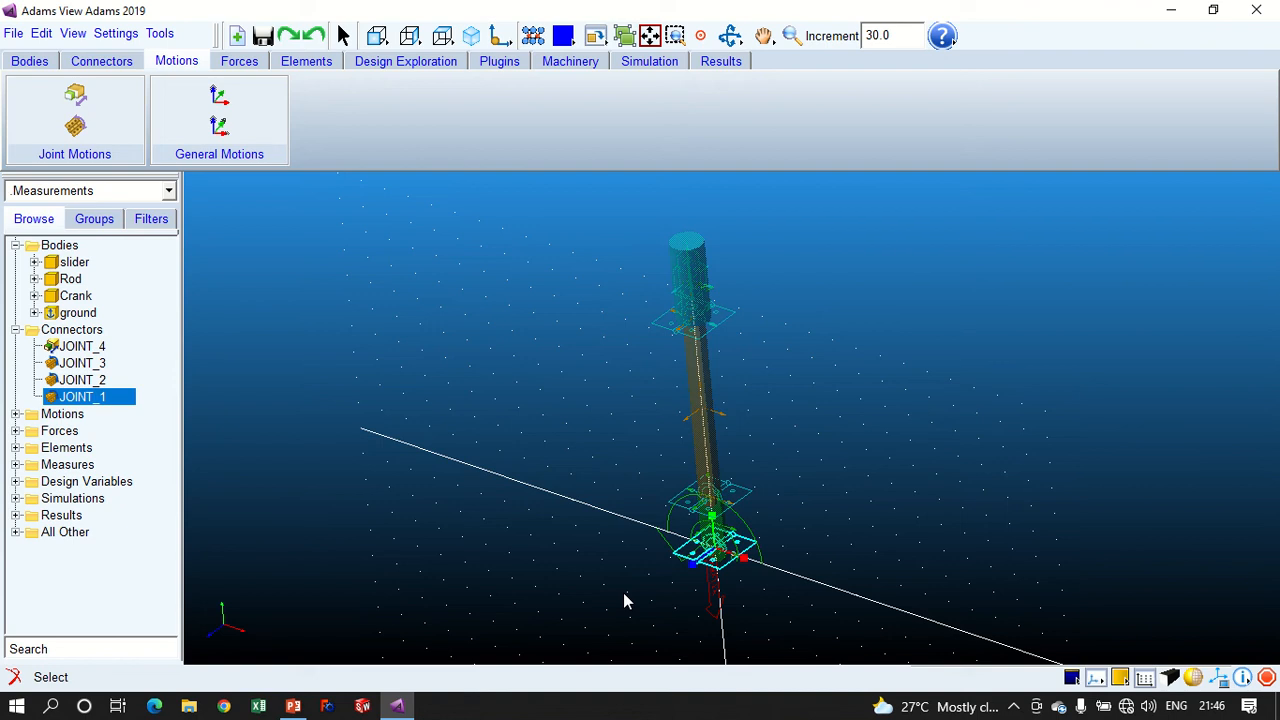
key("w")
left_click_drag(613, 473, 779, 601)
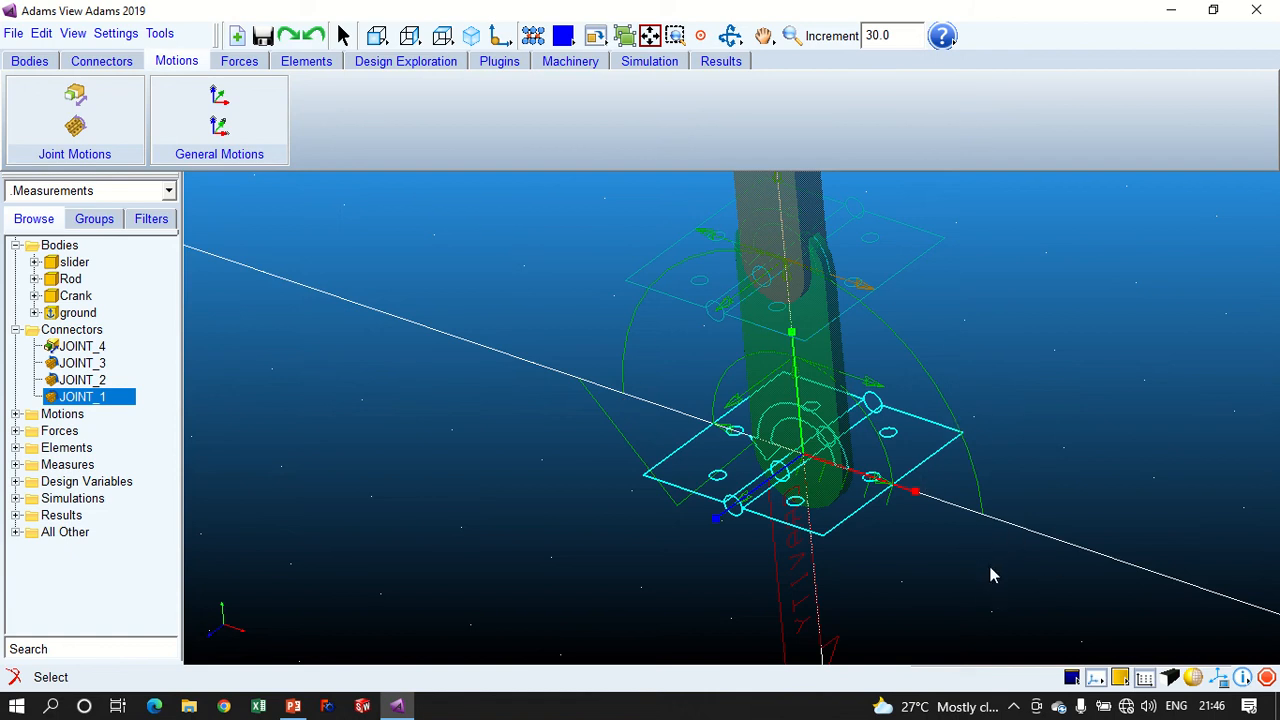
left_click(377, 35)
left_click(1014, 420)
key("z")
left_click_drag(1133, 390, 1162, 449)
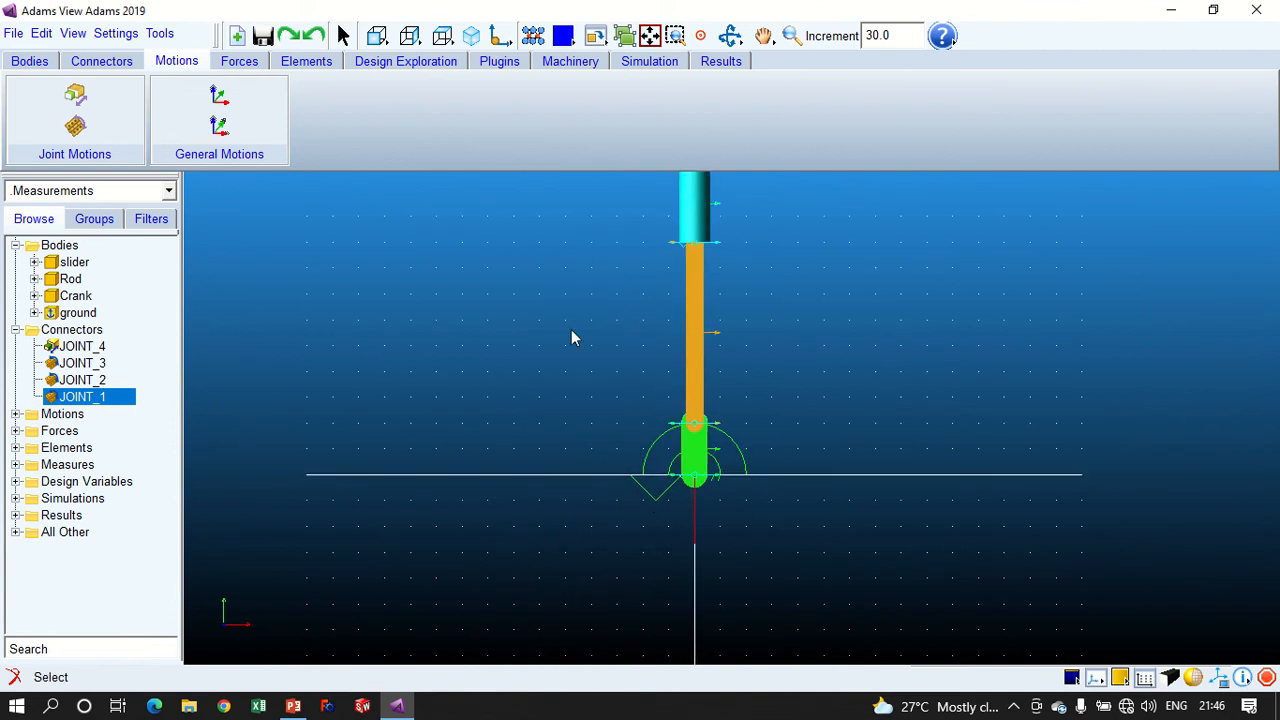
- Run an interactive simulation with end time 1.0 and step size 1.0E-03
left_click(662, 66)
left_click(240, 100)
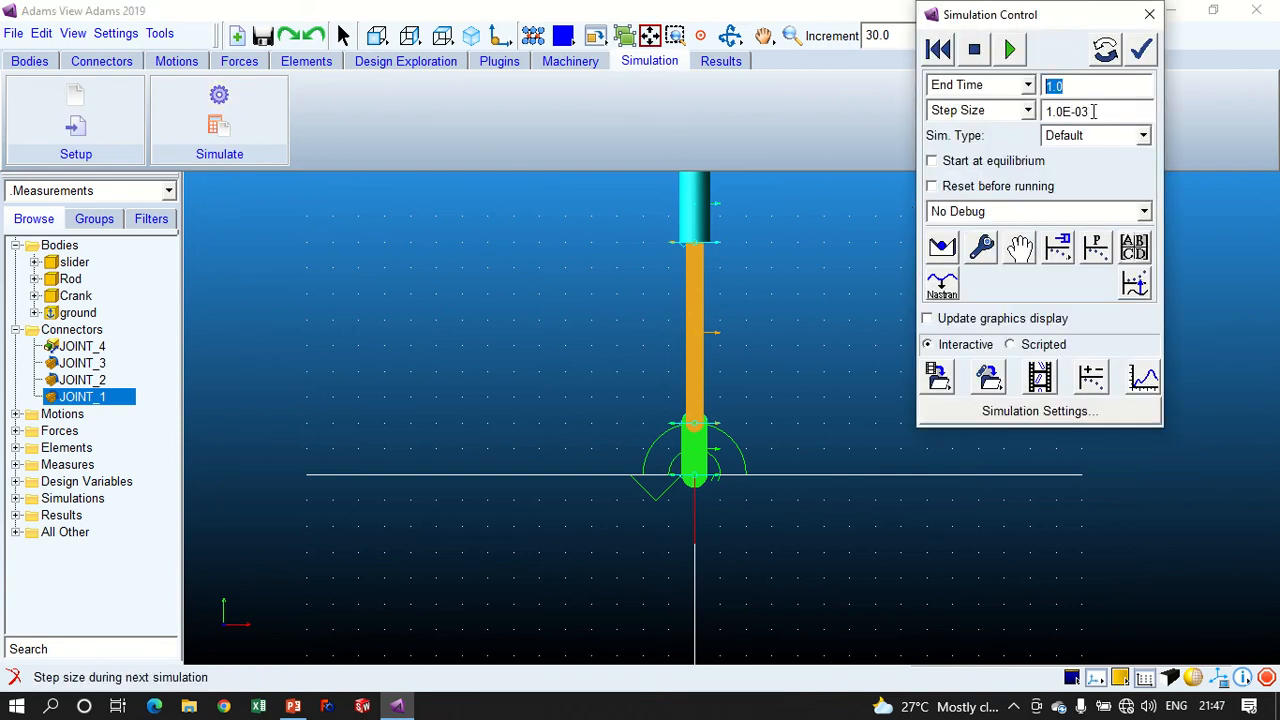
left_click_drag(1093, 111, 1044, 111)
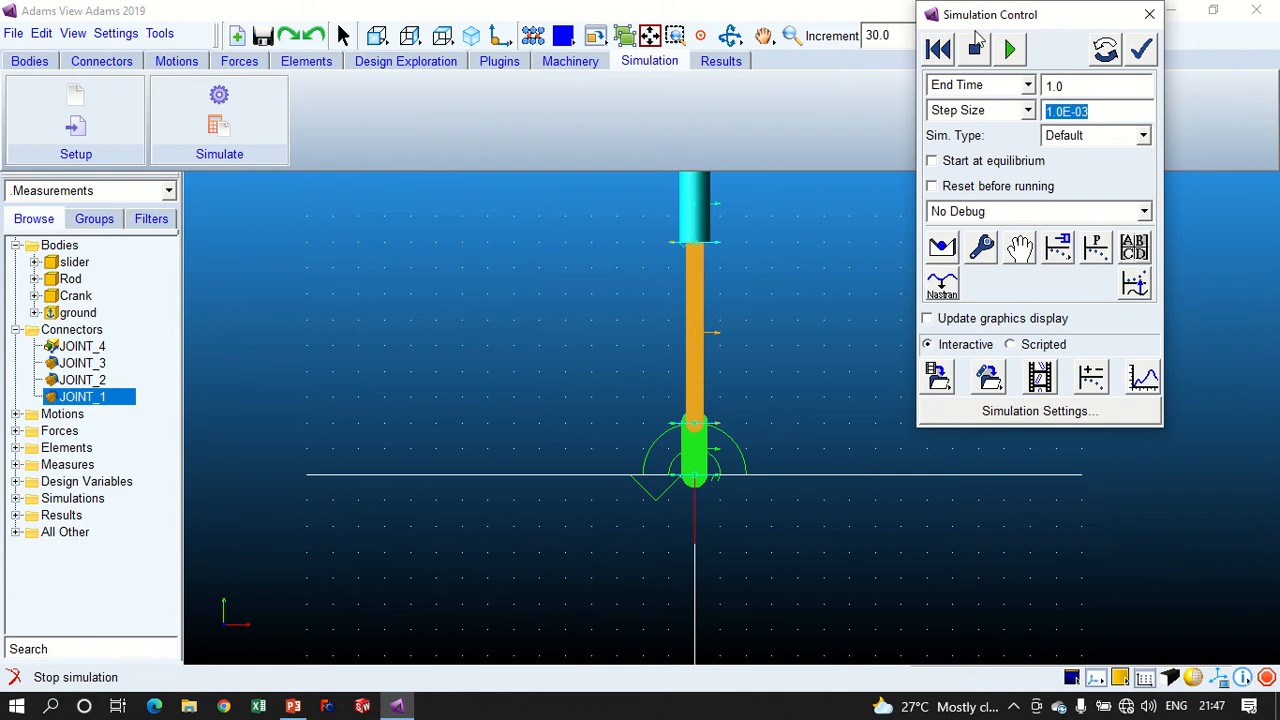
left_click_drag(985, 14, 978, 114)
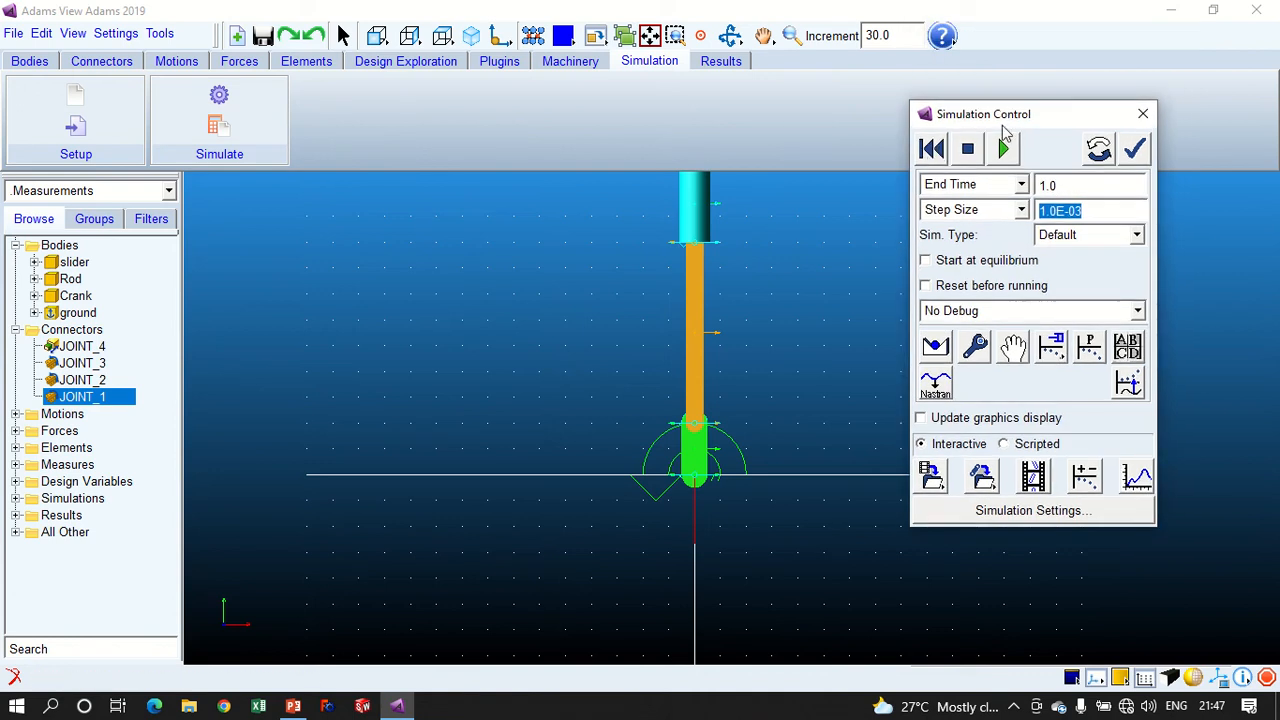
left_click(1004, 146)
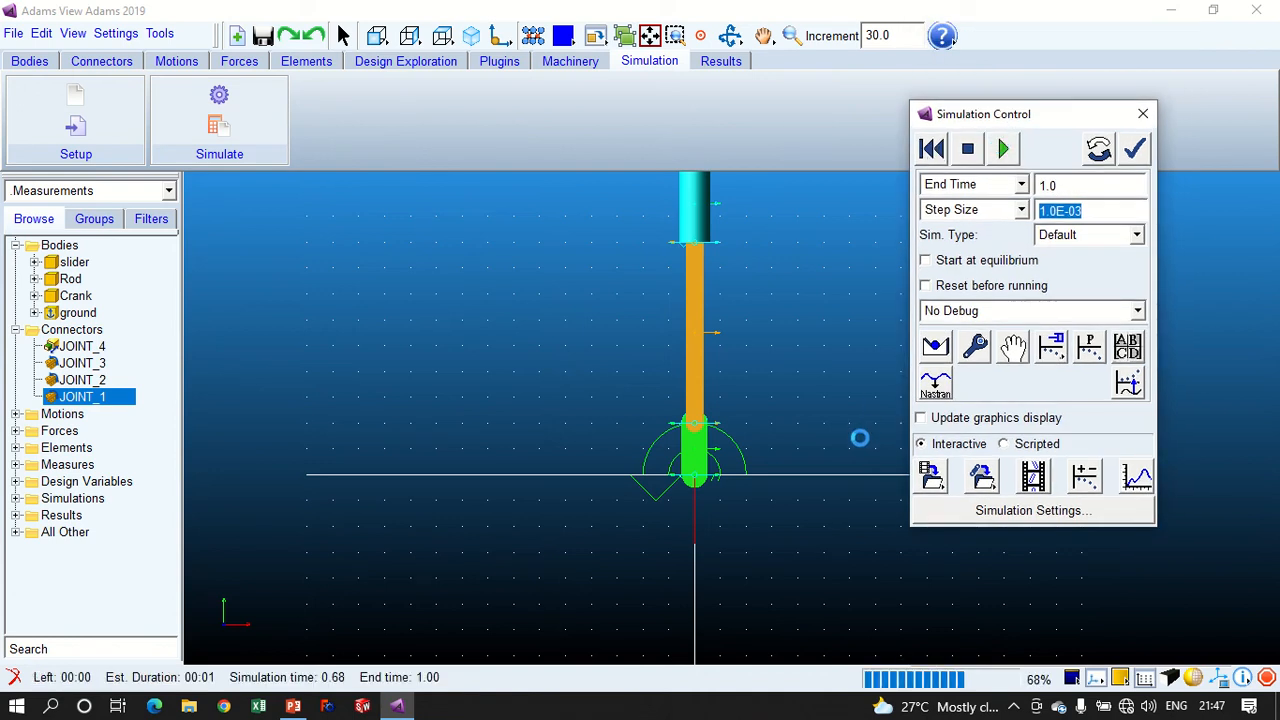
- Play the animation of the last run, rewind it to the first frame and close the animation controls
left_click(1033, 476)
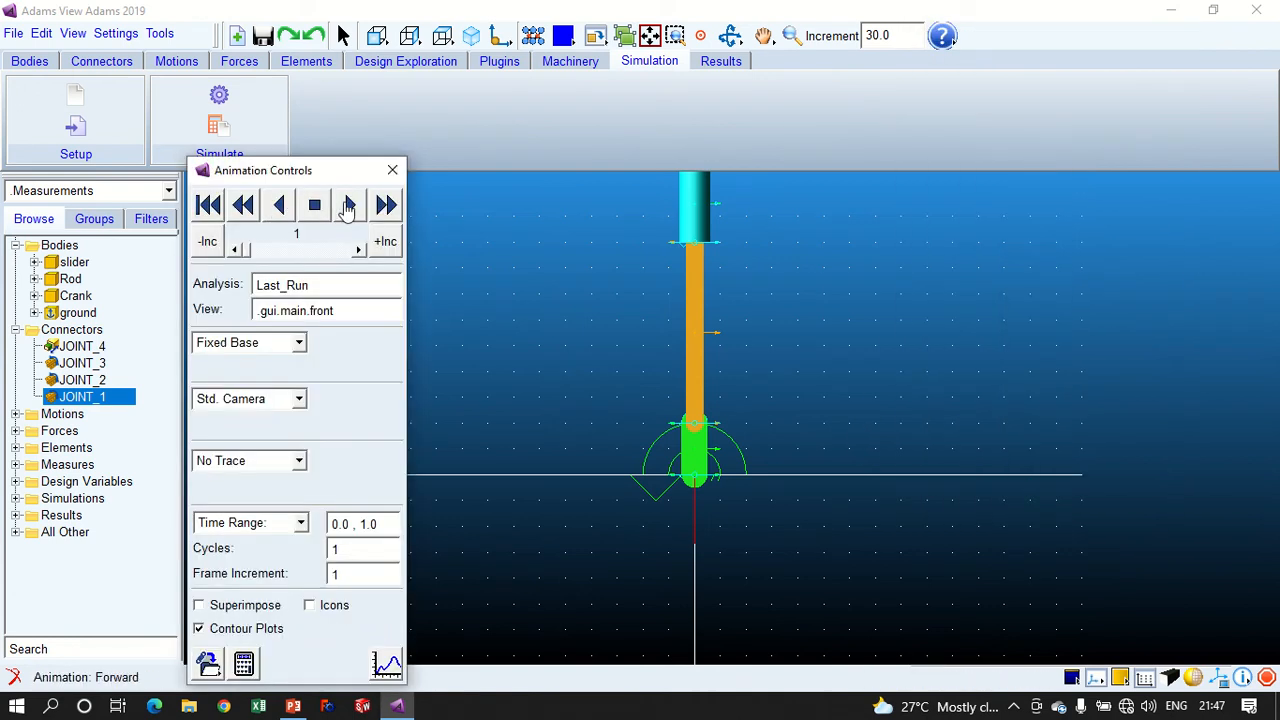
left_click(348, 205)
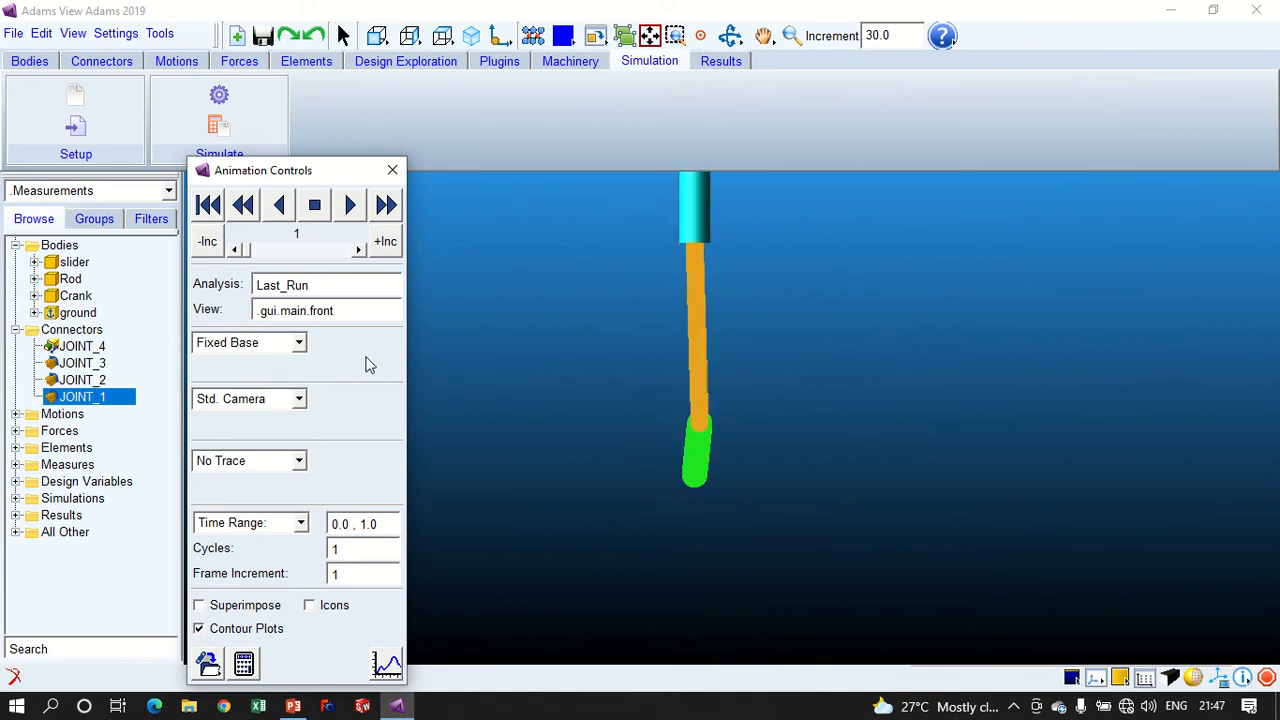
left_click(208, 205)
left_click(392, 170)
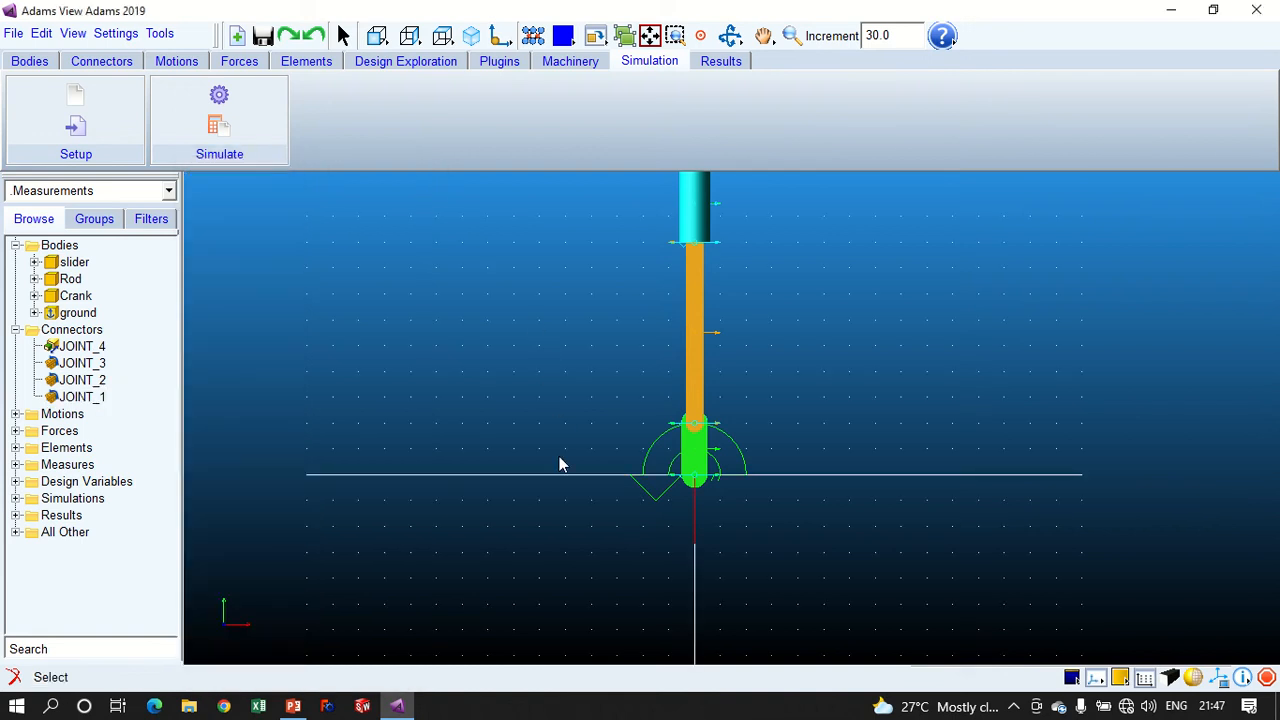
- Examine the crank's joints and motion direction in 3D, finishing with an isometric view of the mechanism
key("t")
left_click_drag(563, 474, 463, 567)
key("r")
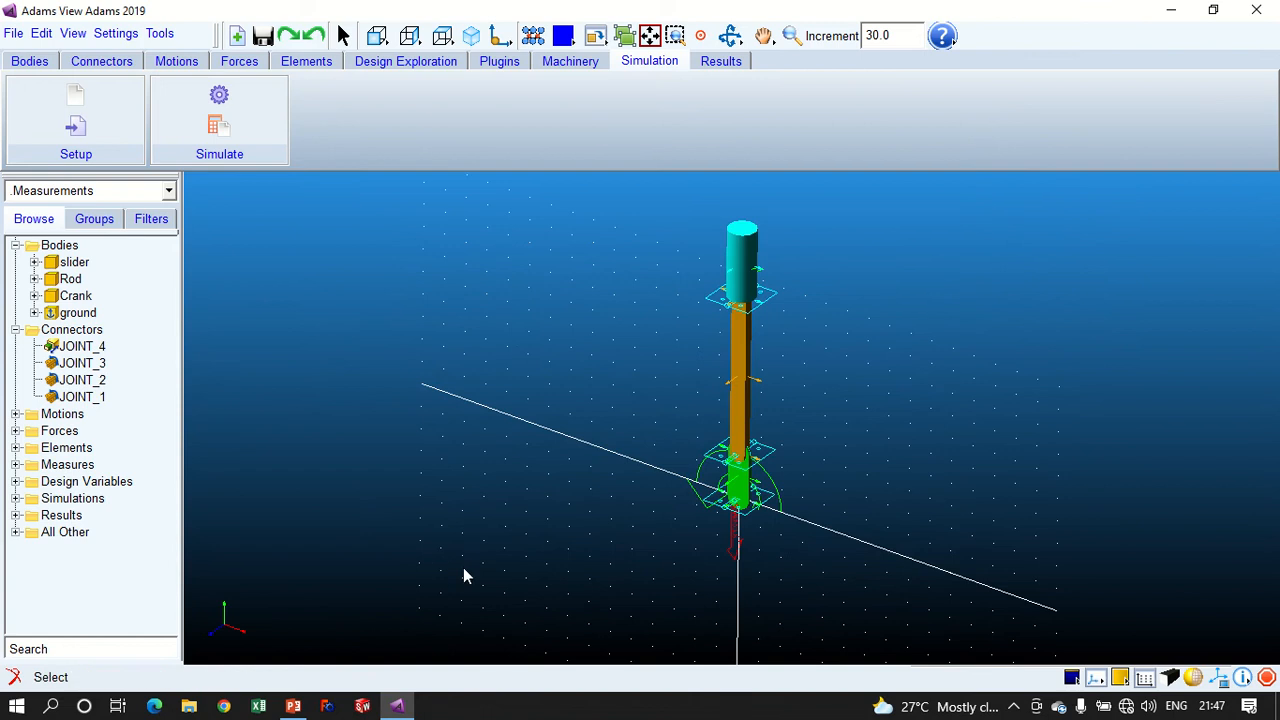
key("w")
left_click_drag(658, 395, 817, 569)
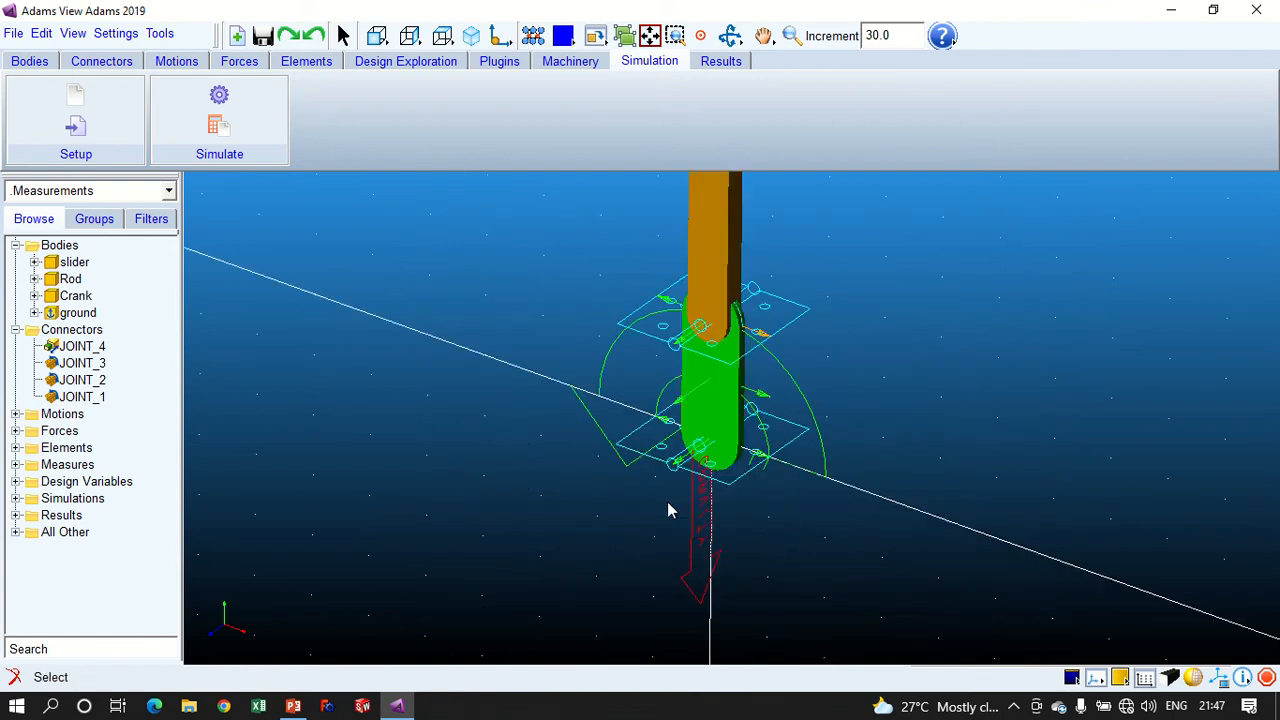
key("z")
left_click_drag(877, 366, 877, 406)
key("t")
left_click_drag(826, 324, 816, 405)
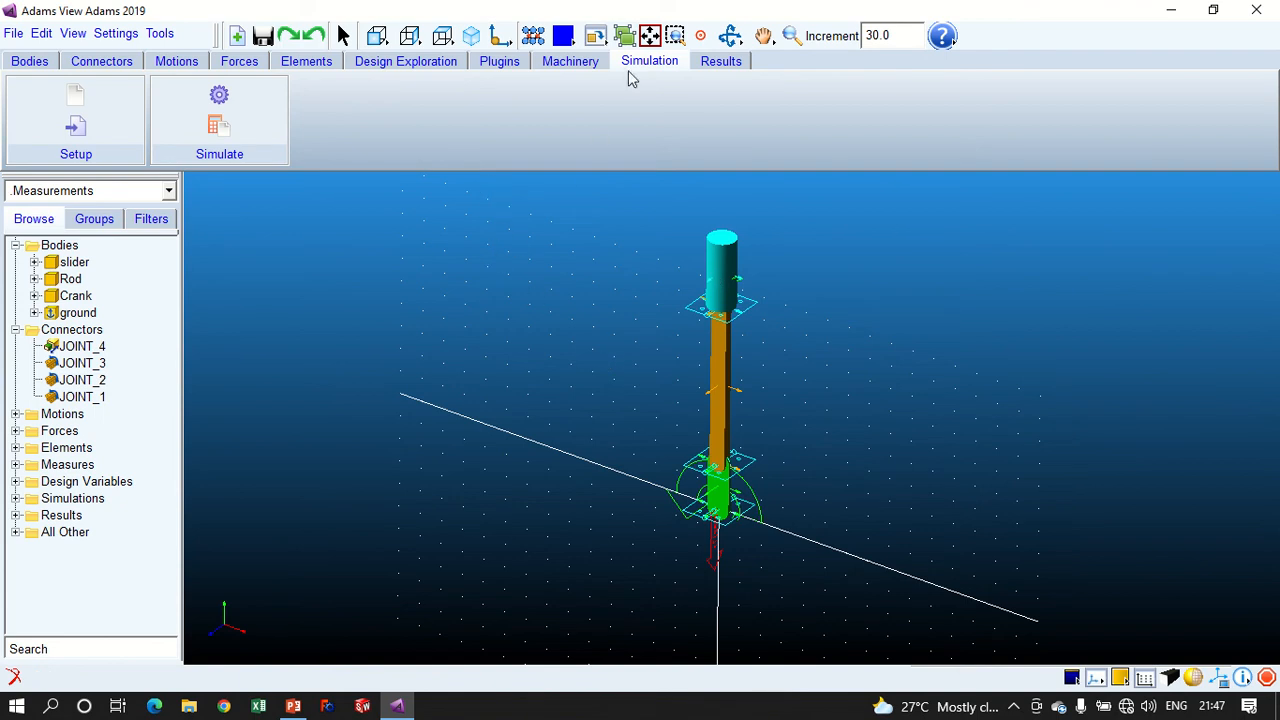
left_click(471, 36)
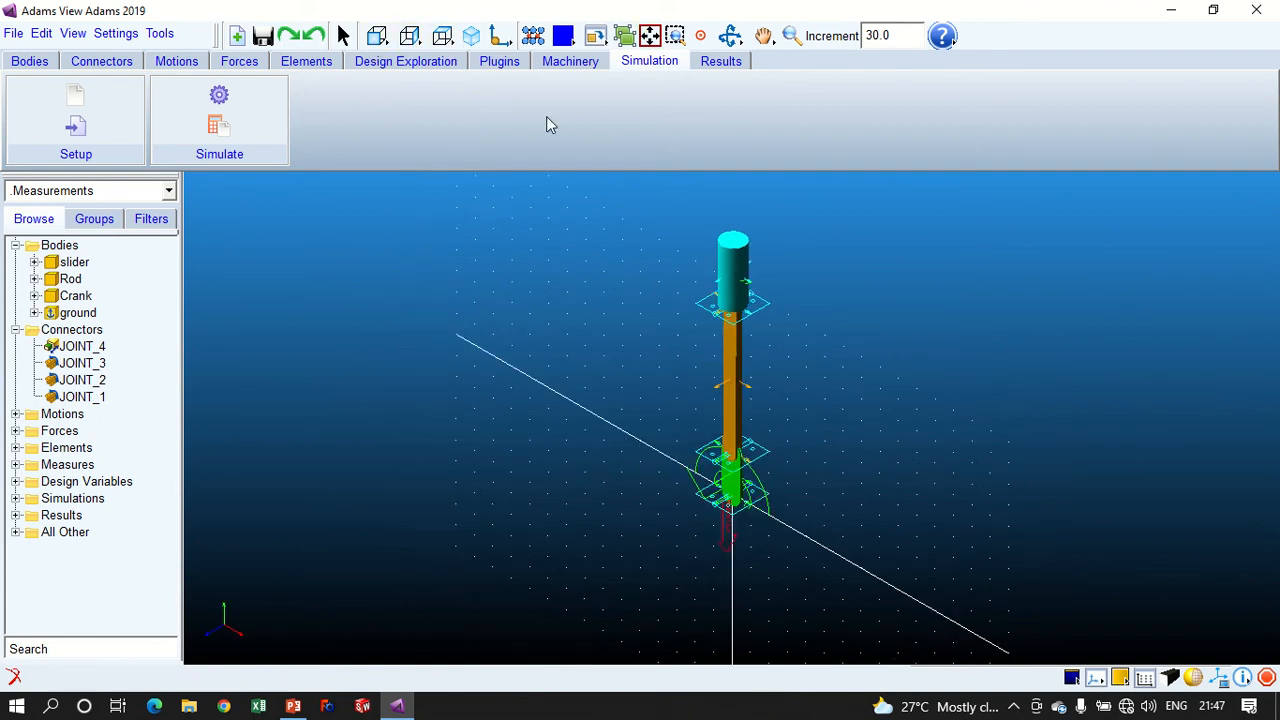
- Switch to Adams PostProcessor, activate the second plot on the page and set the data source to Result Sets
left_click(720, 62)
left_click(212, 110)
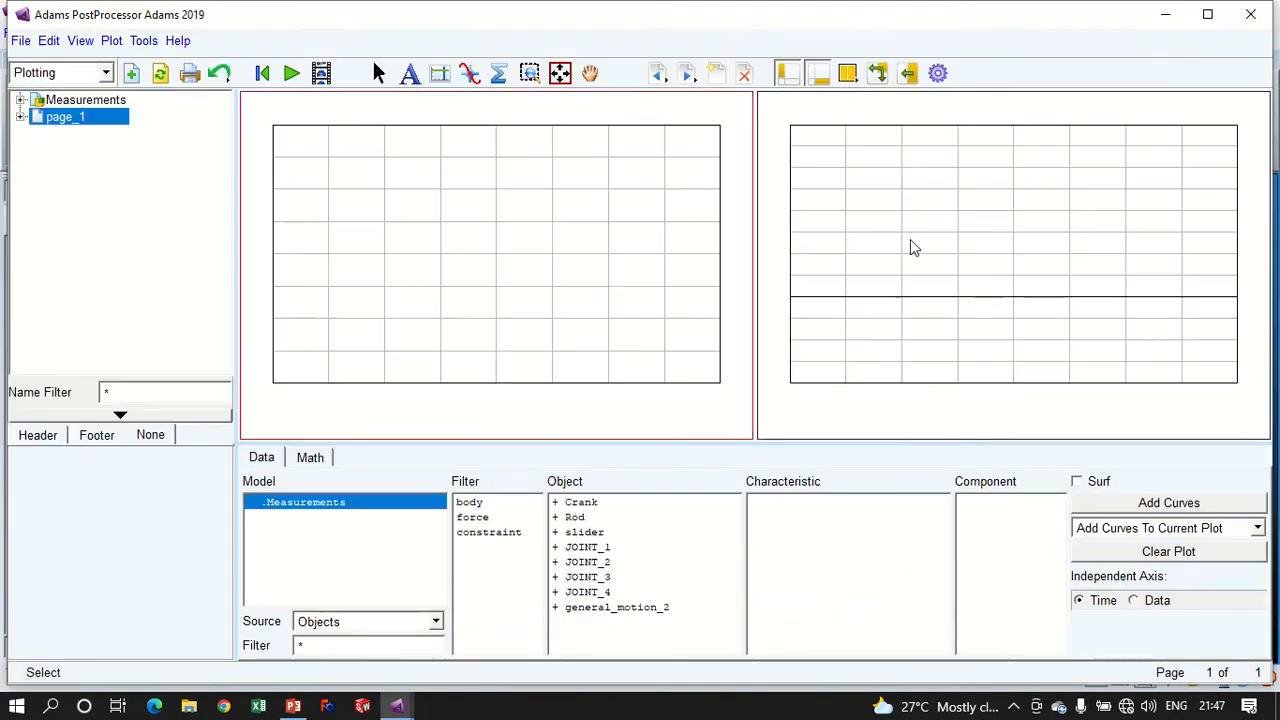
left_click(913, 247)
left_click(330, 621)
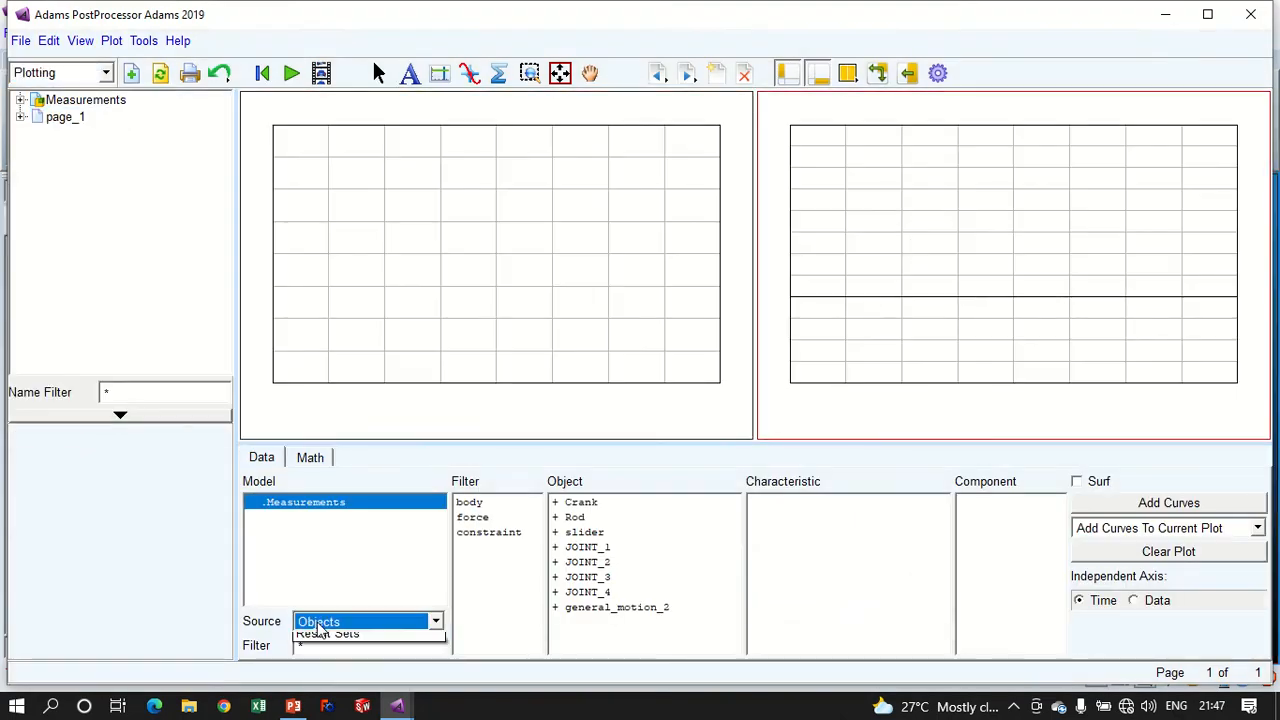
left_click(330, 661)
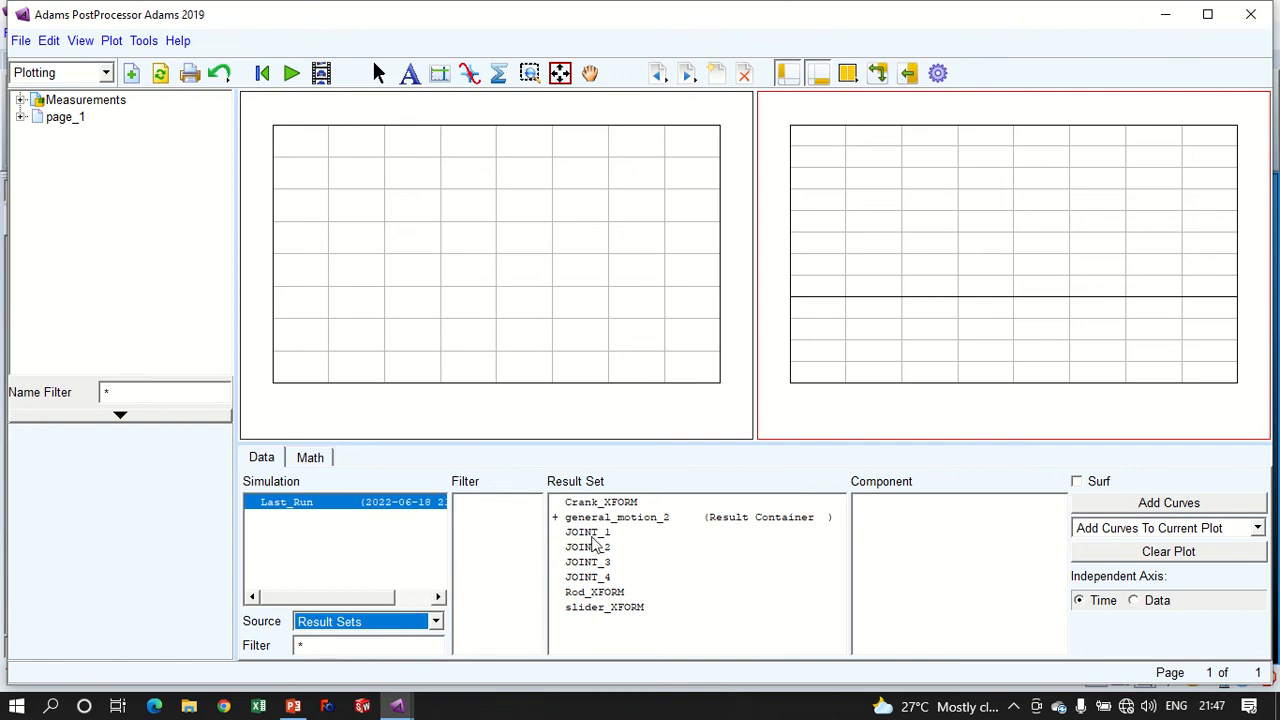
- Plot the THETA component of Crank_XFORM against time, and clear the plot after viewing it
left_click(599, 503)
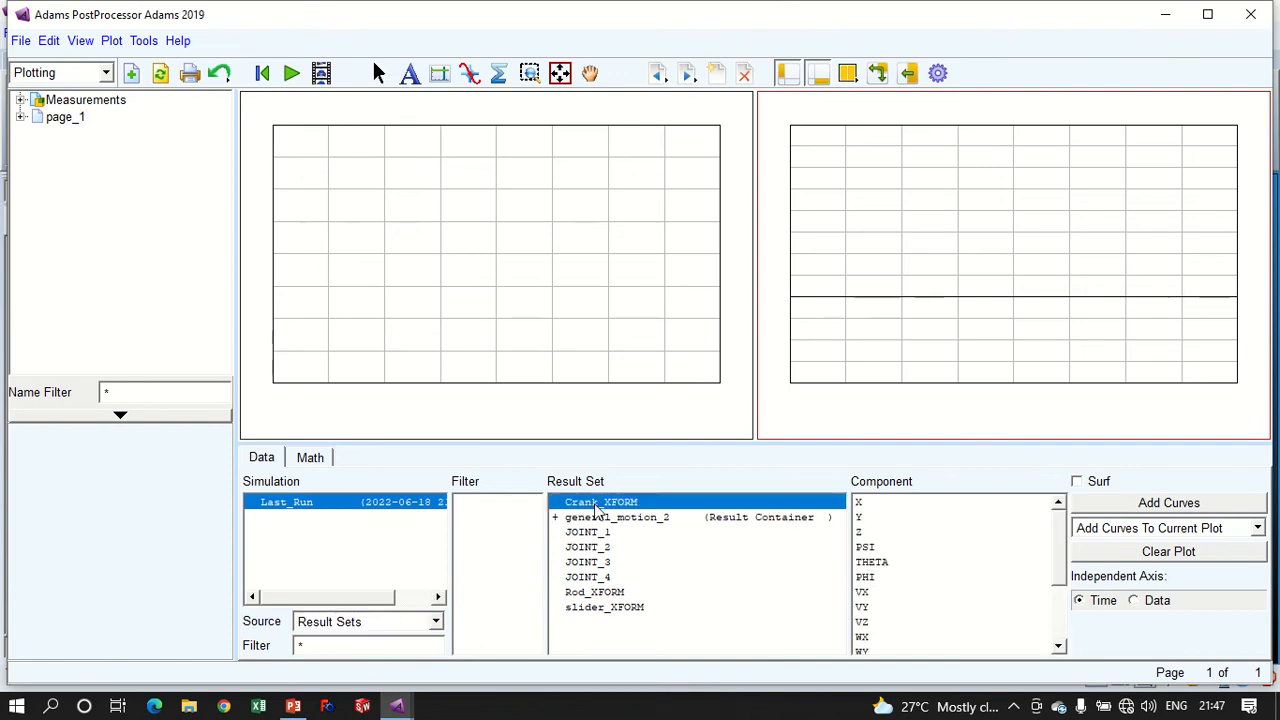
left_click(895, 564)
left_click(1086, 507)
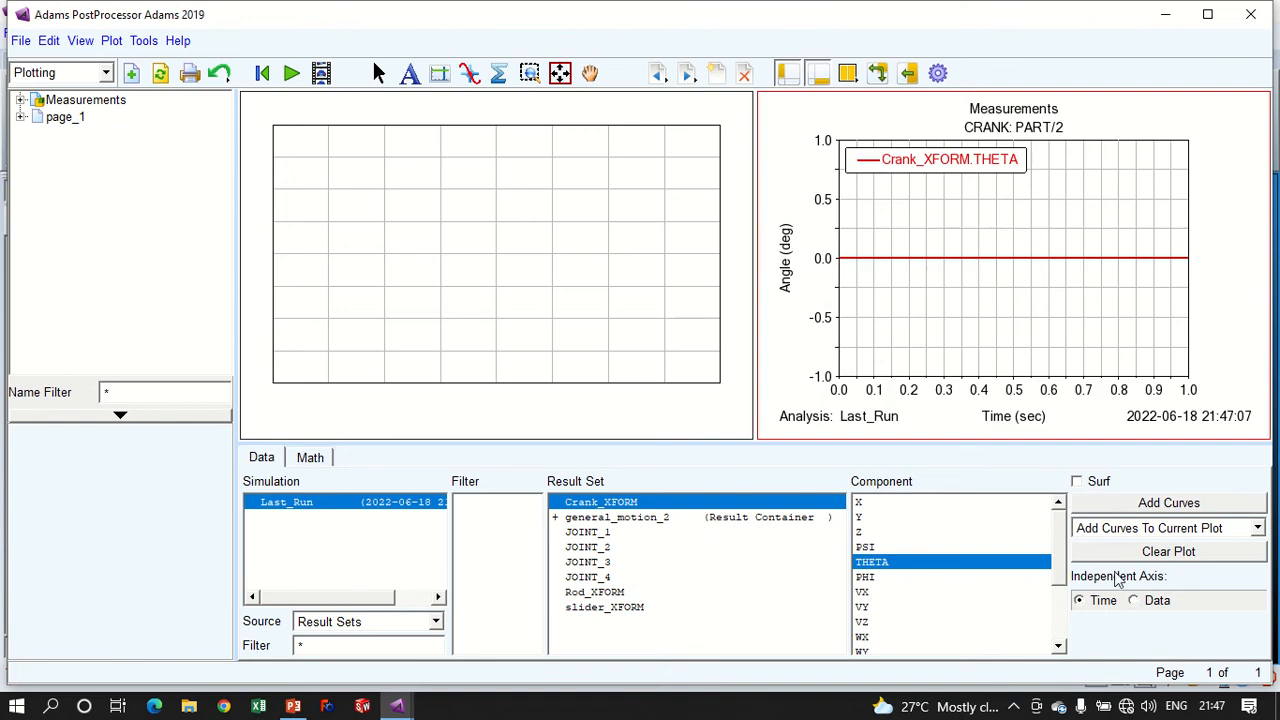
left_click(1118, 552)
- Plot the crank's PSI rotation angle against time to check its revolutions, and clear the plot
left_click(884, 548)
left_click(1158, 505)
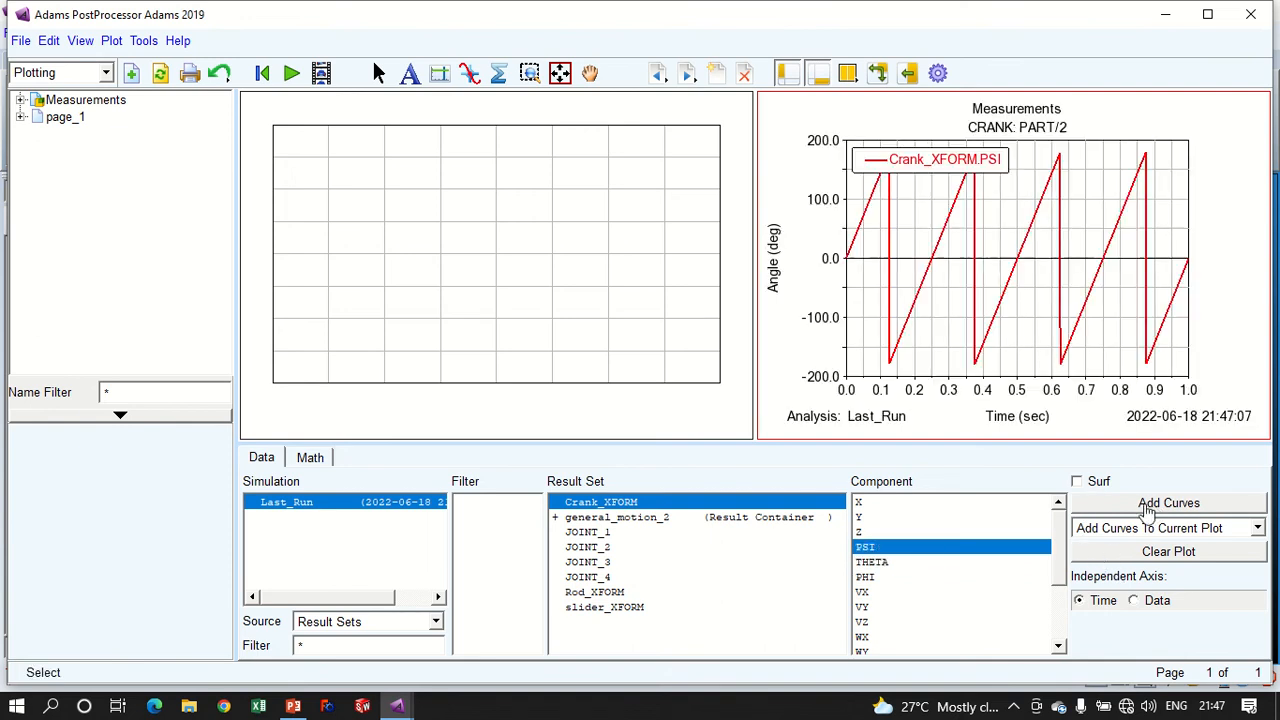
left_click(1092, 552)
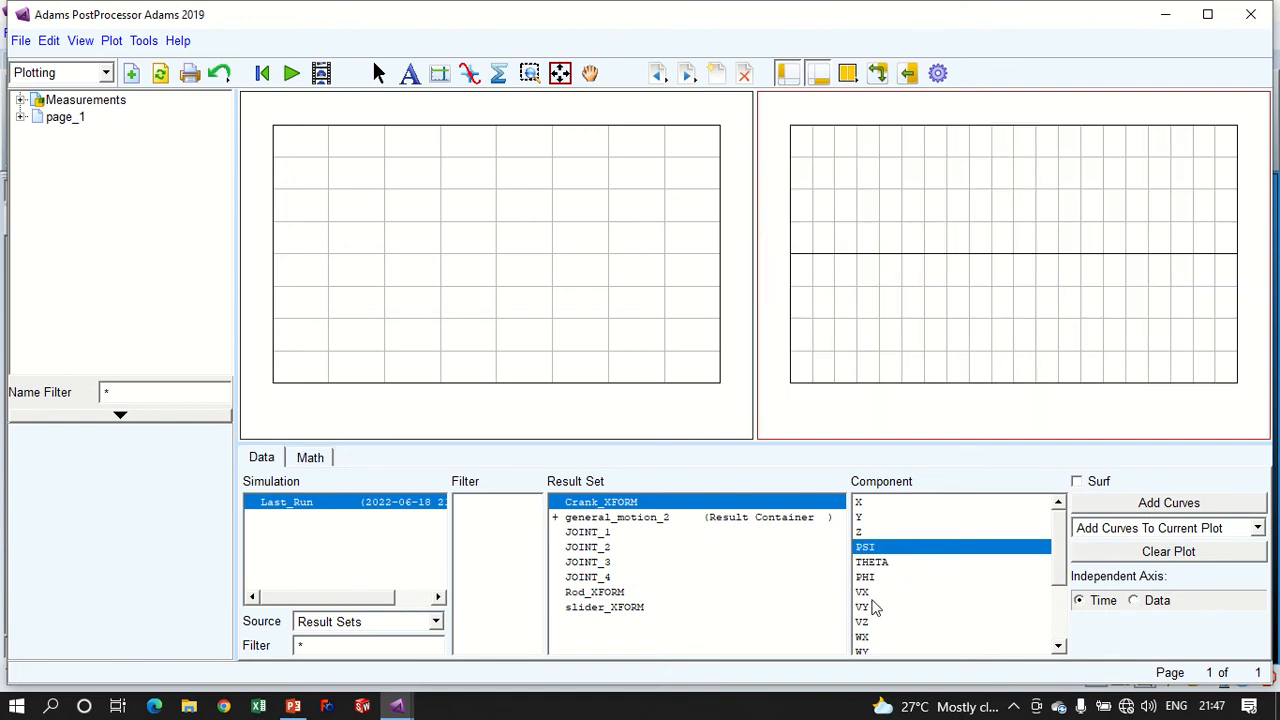
- Plot the crank's angular velocity component WZ against time to check the imposed speed, and clear the plot
scroll(868, 618, "down", 1)
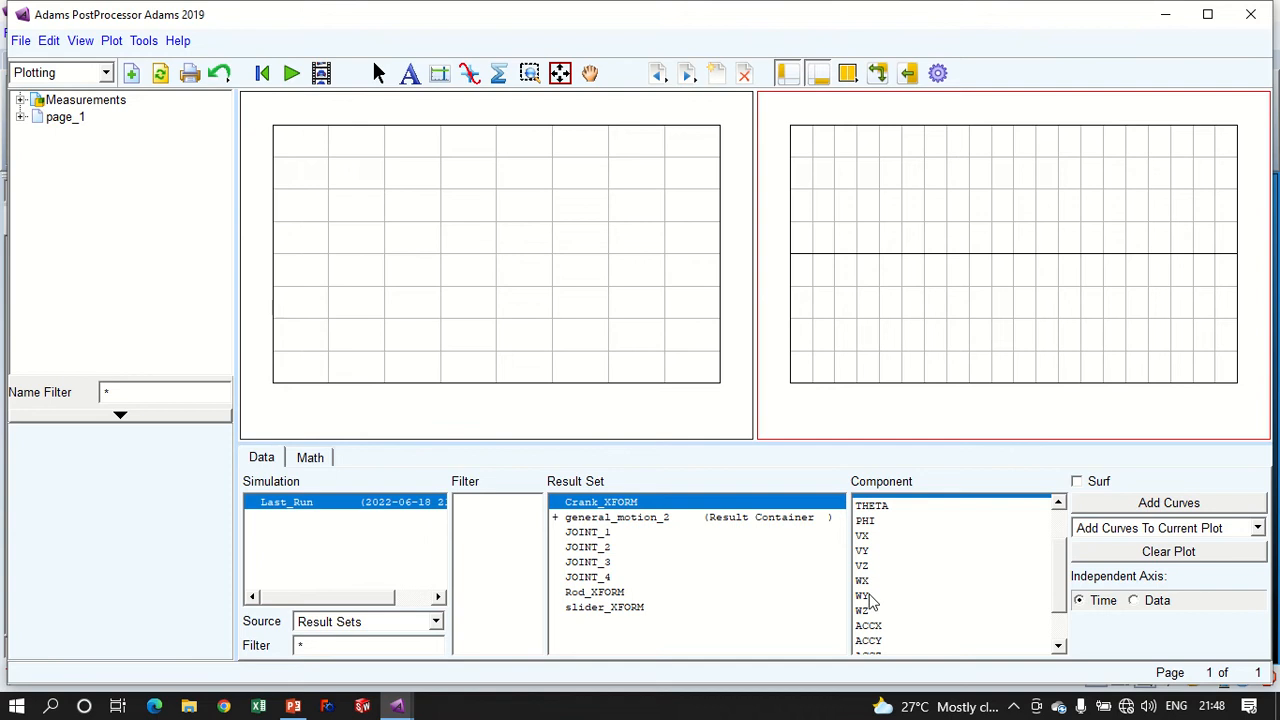
left_click(868, 608)
left_click(1088, 508)
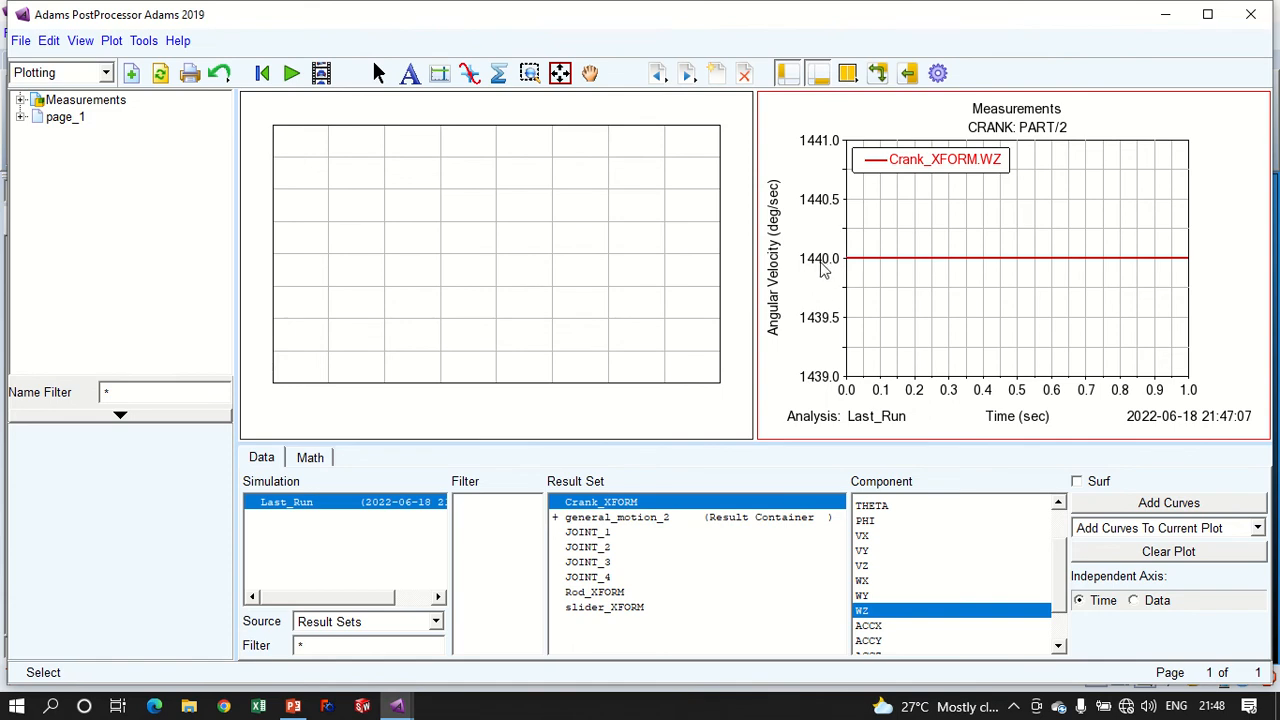
left_click(1108, 556)
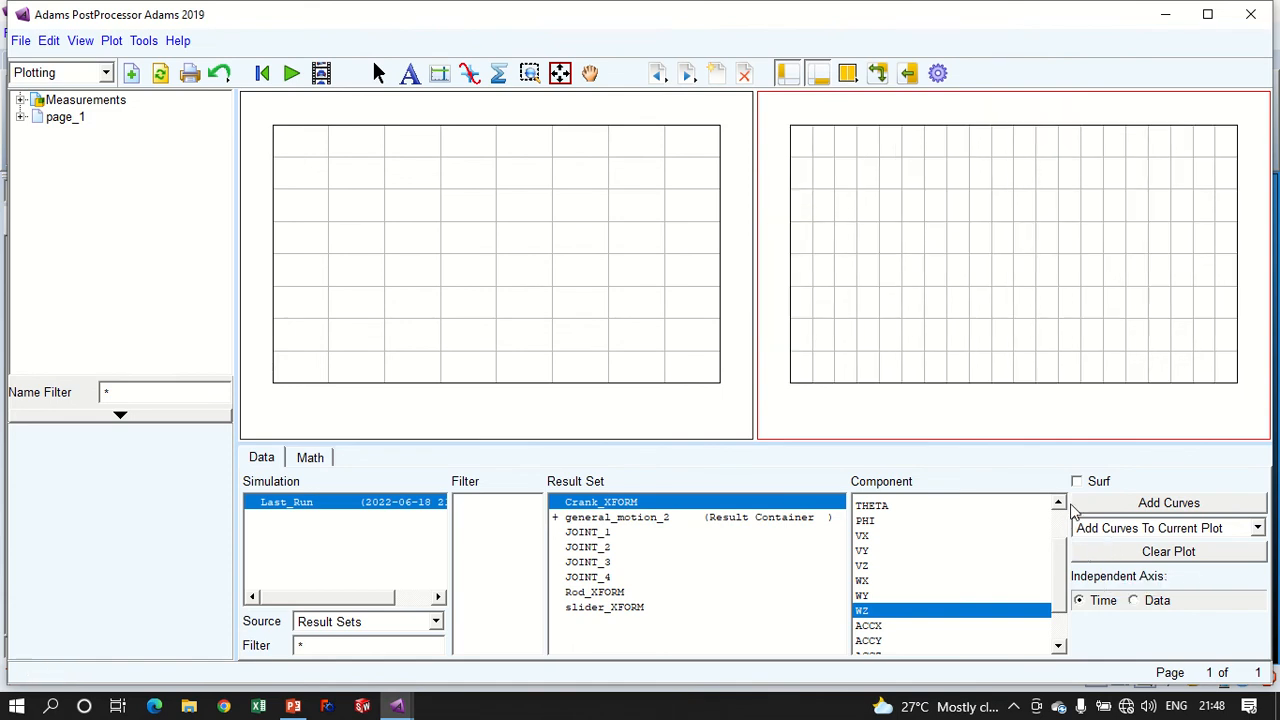
- Close Adams PostProcessor and return to the slider-crank model in Adams View
left_click(1165, 14)
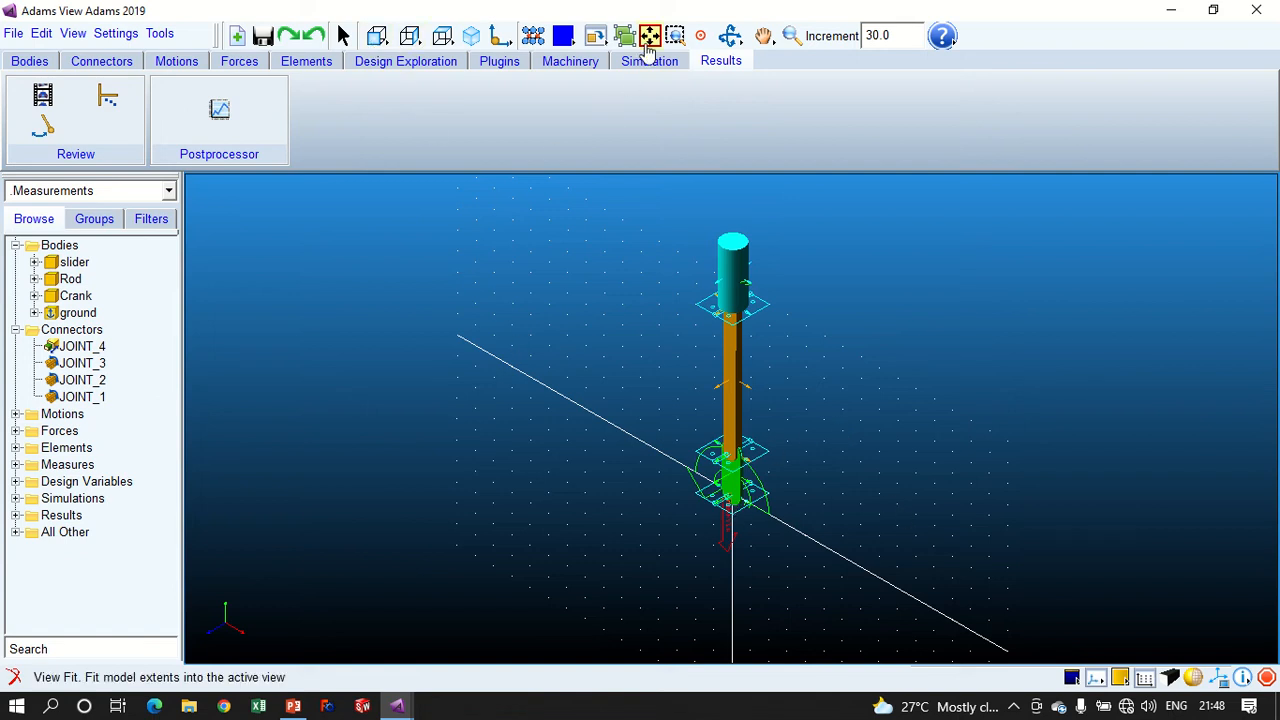
mouse_move(395, 708)
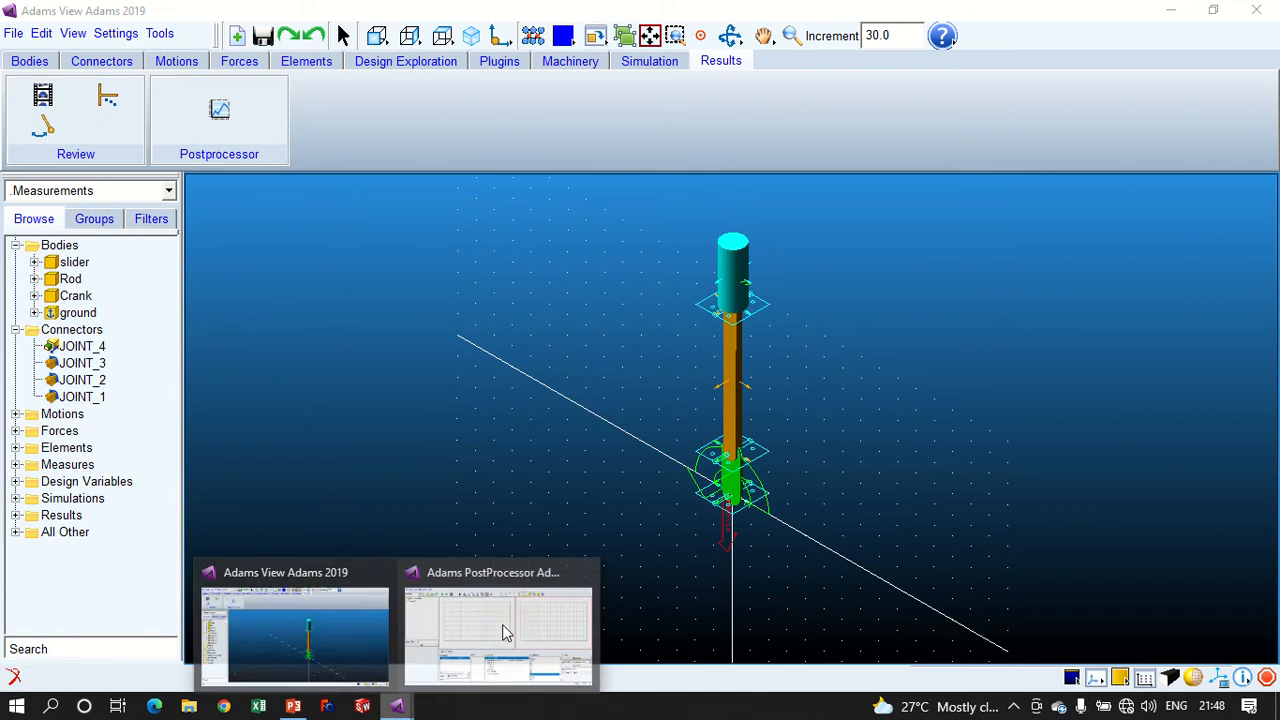
left_click(490, 625)
left_click(1251, 14)
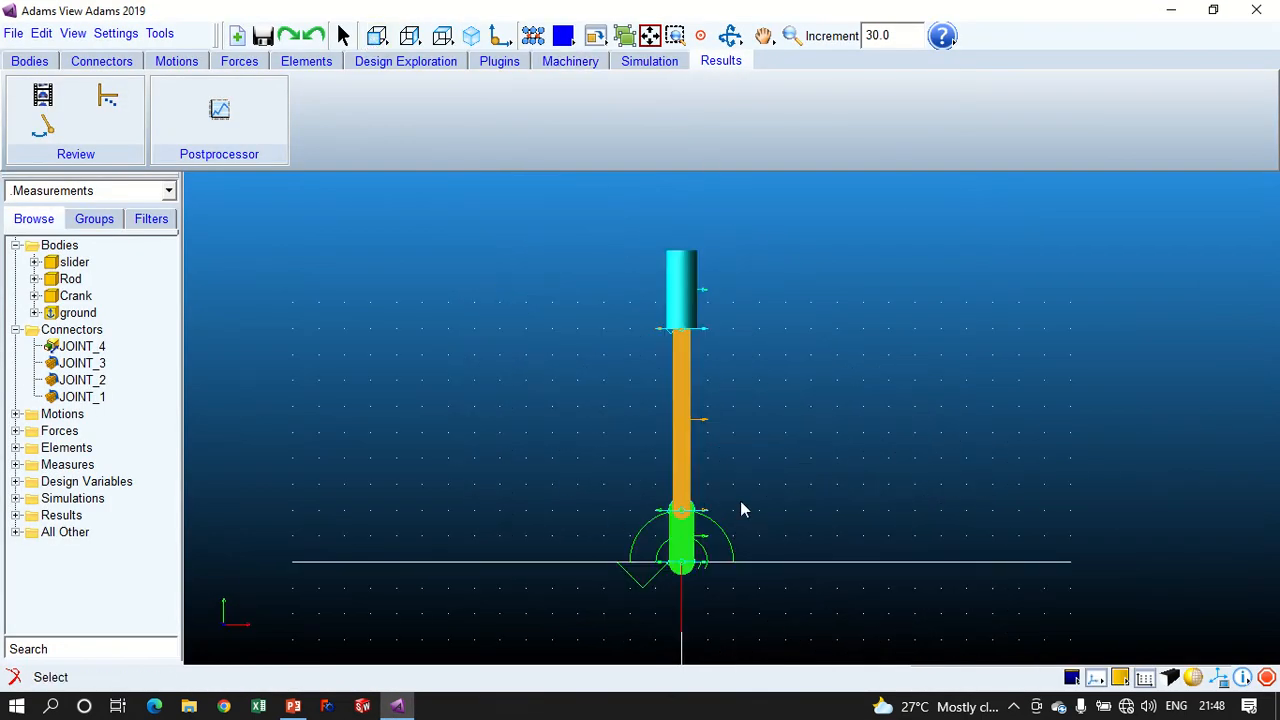
- Examine the crank and its two revolute joints up close from an angled view
key("r")
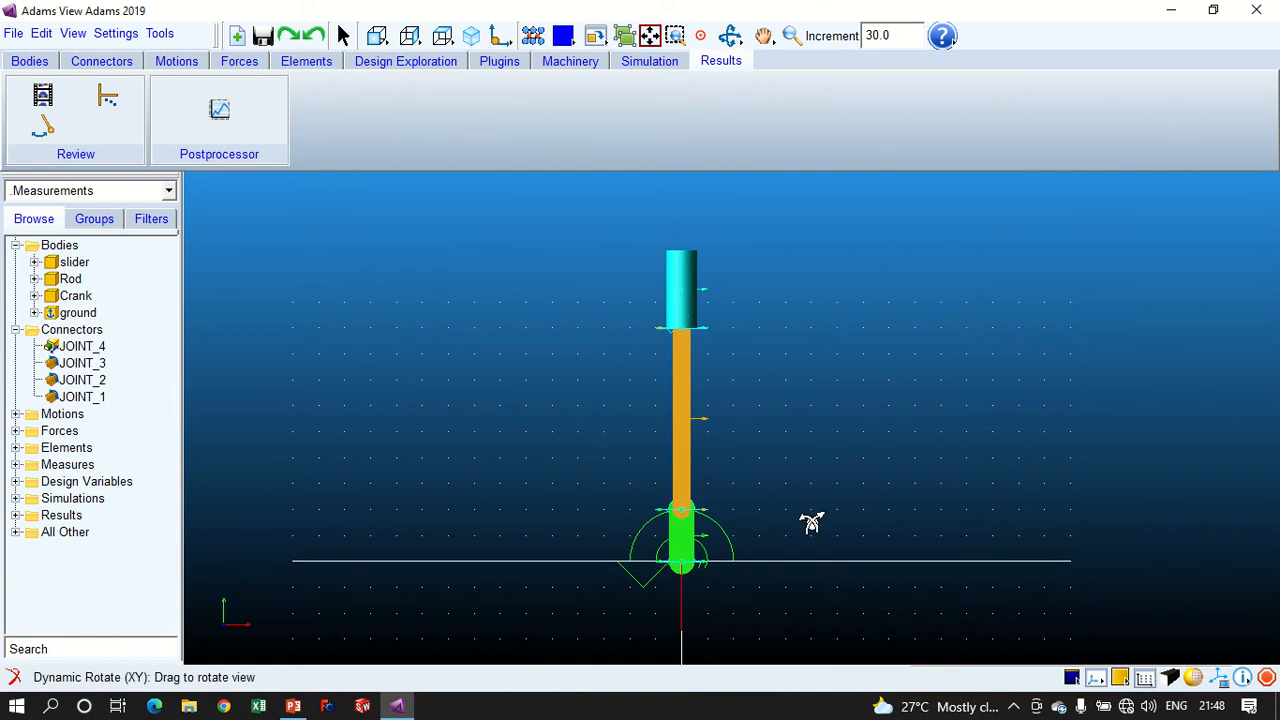
left_click_drag(809, 523, 856, 588)
key("w")
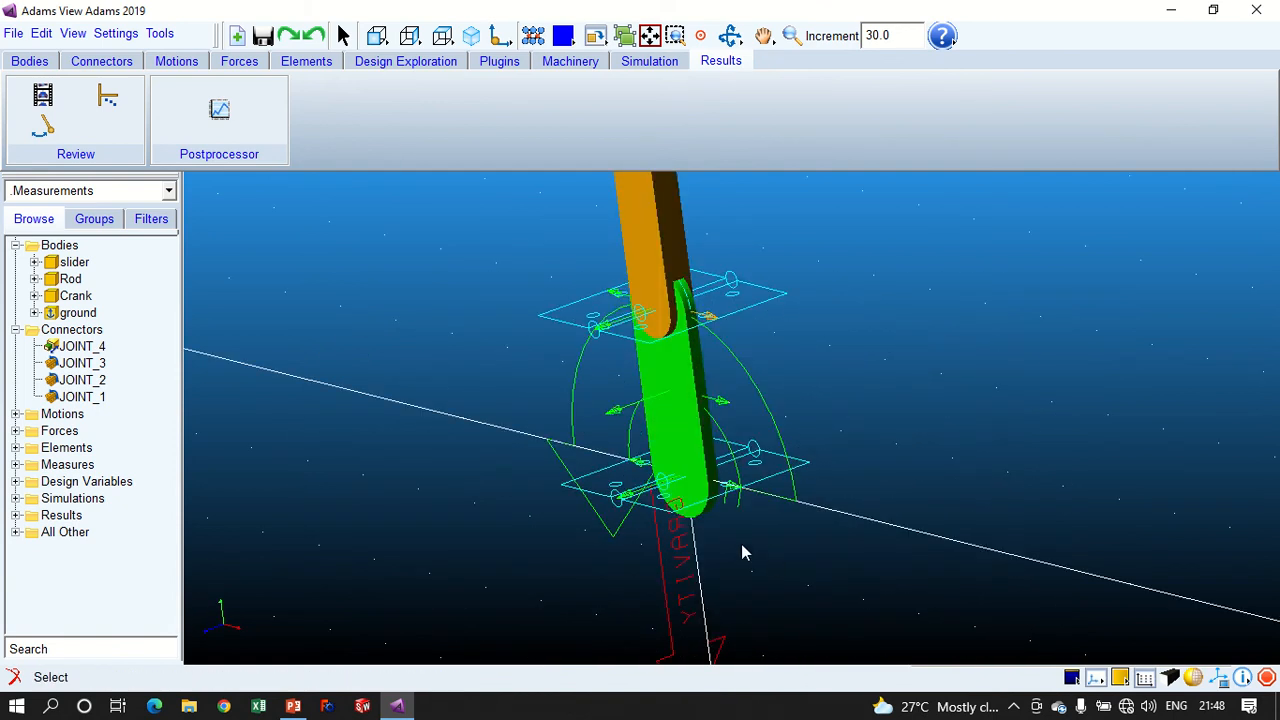
key("r")
left_click_drag(748, 509, 783, 514)
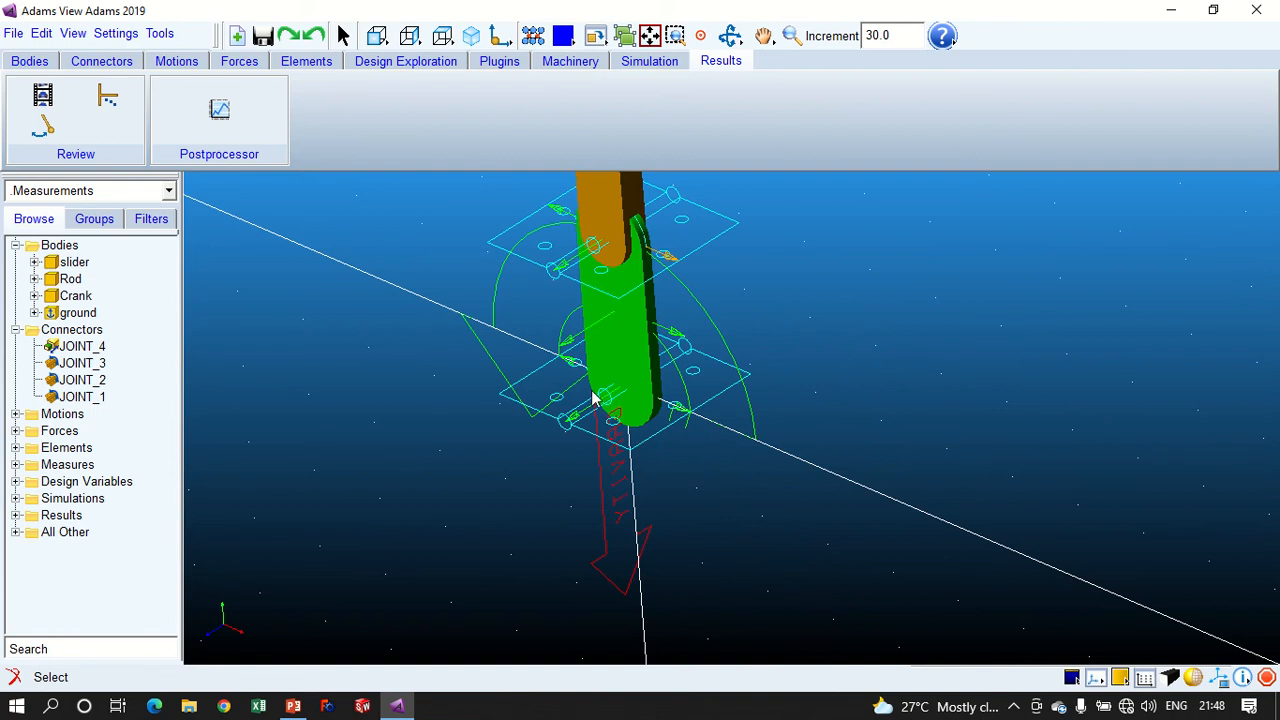
key("z")
left_click_drag(643, 388, 762, 556)
key("t")
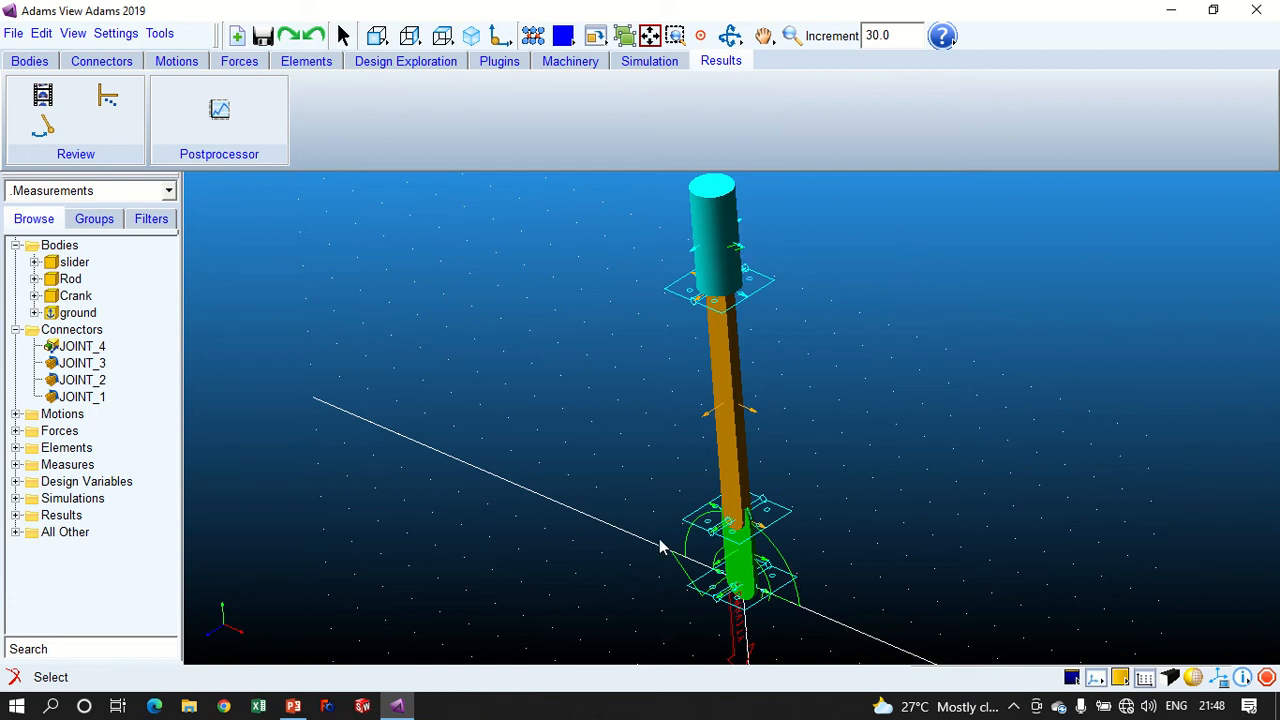
- Display the model in wireframe and inspect the joint between the crank and ground
left_click(33, 63)
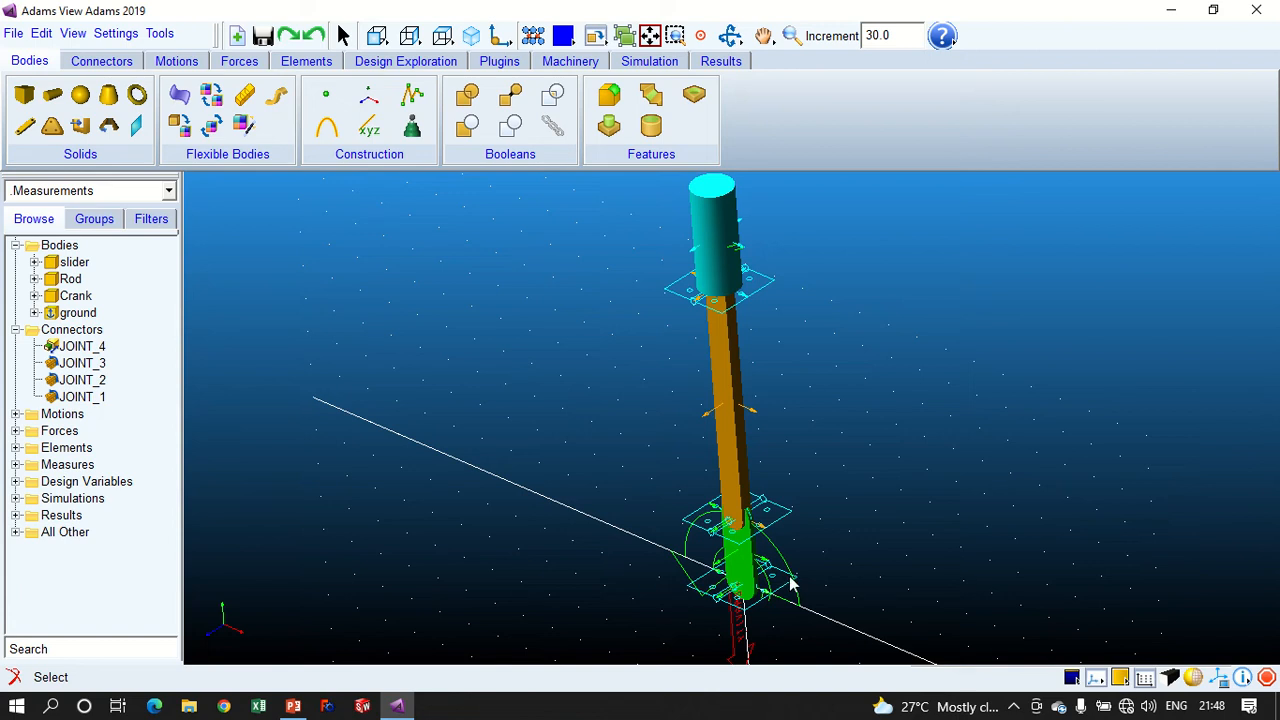
left_click(742, 564)
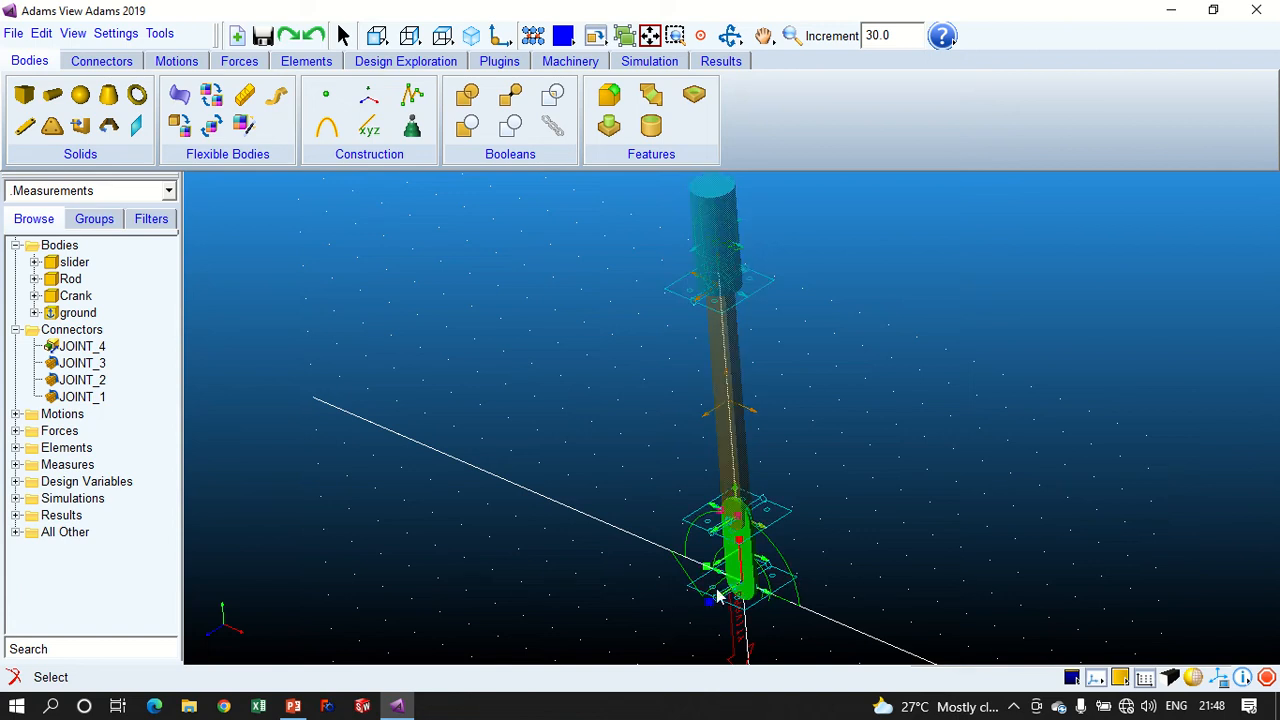
left_click(546, 532)
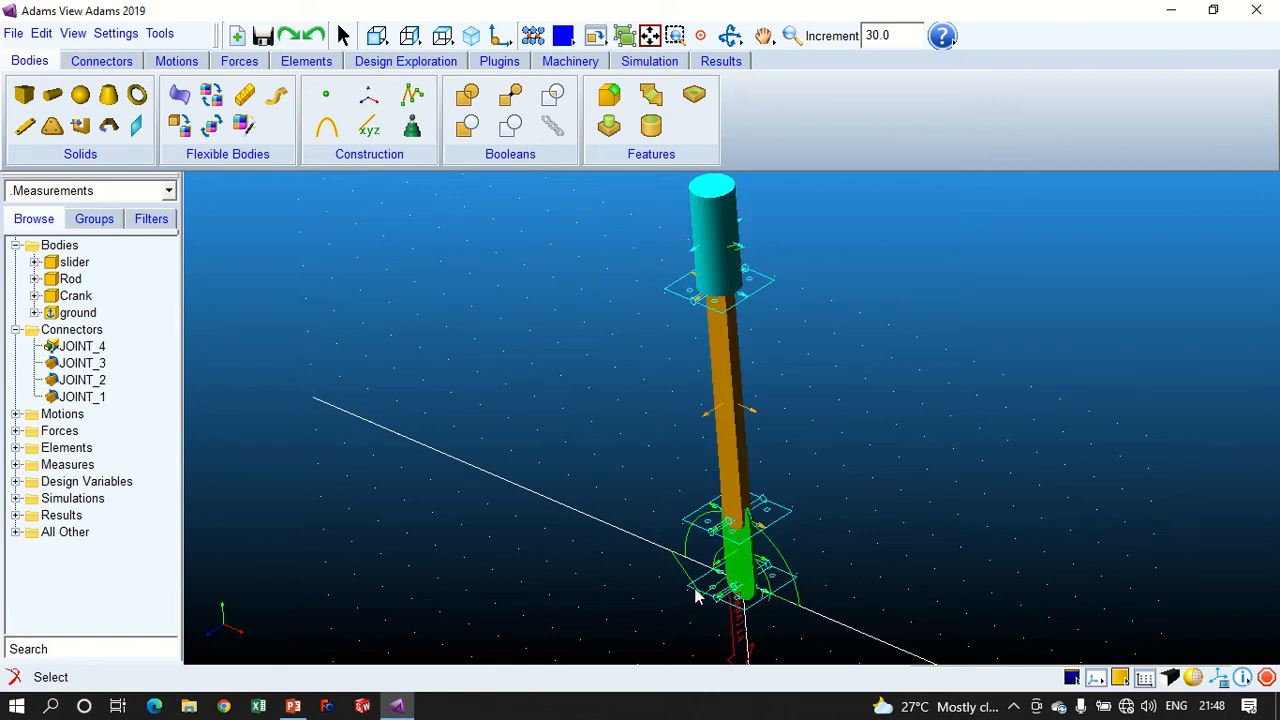
left_click(1192, 678)
key("w")
left_click_drag(636, 514, 867, 668)
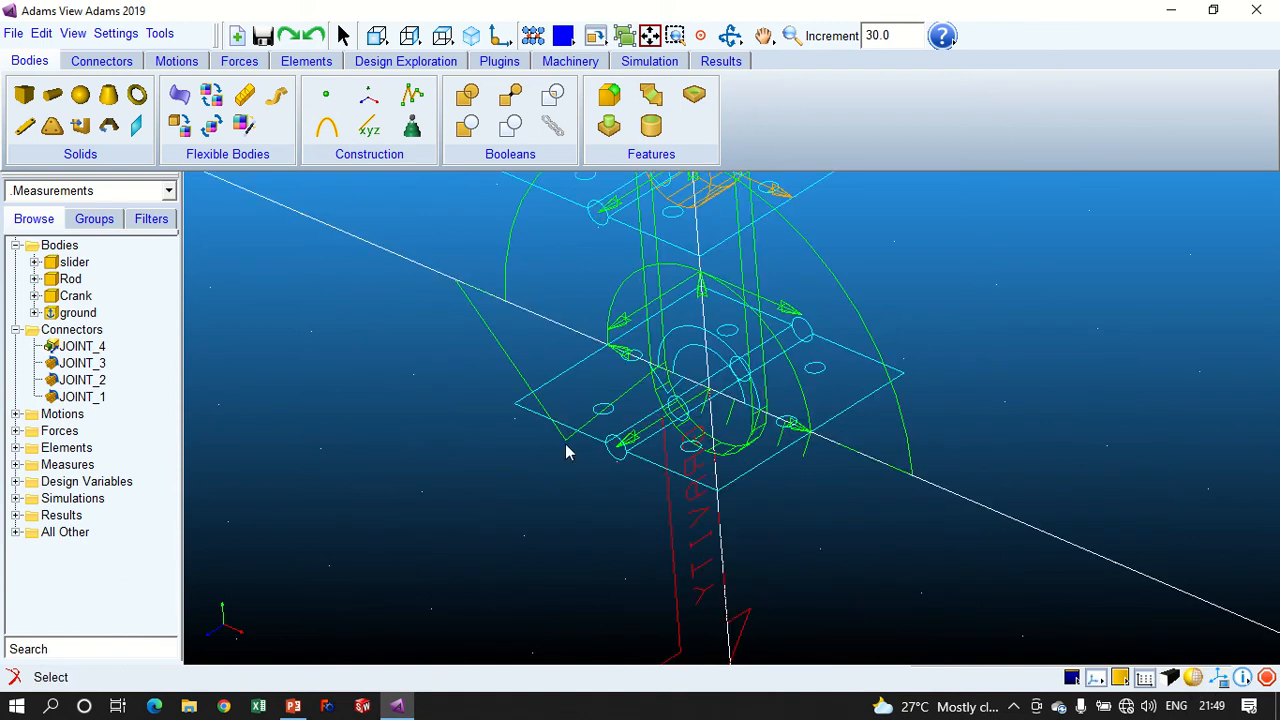
- Show the information for JOINT_1 and read which parts its I and J markers belong to
left_click(60, 397)
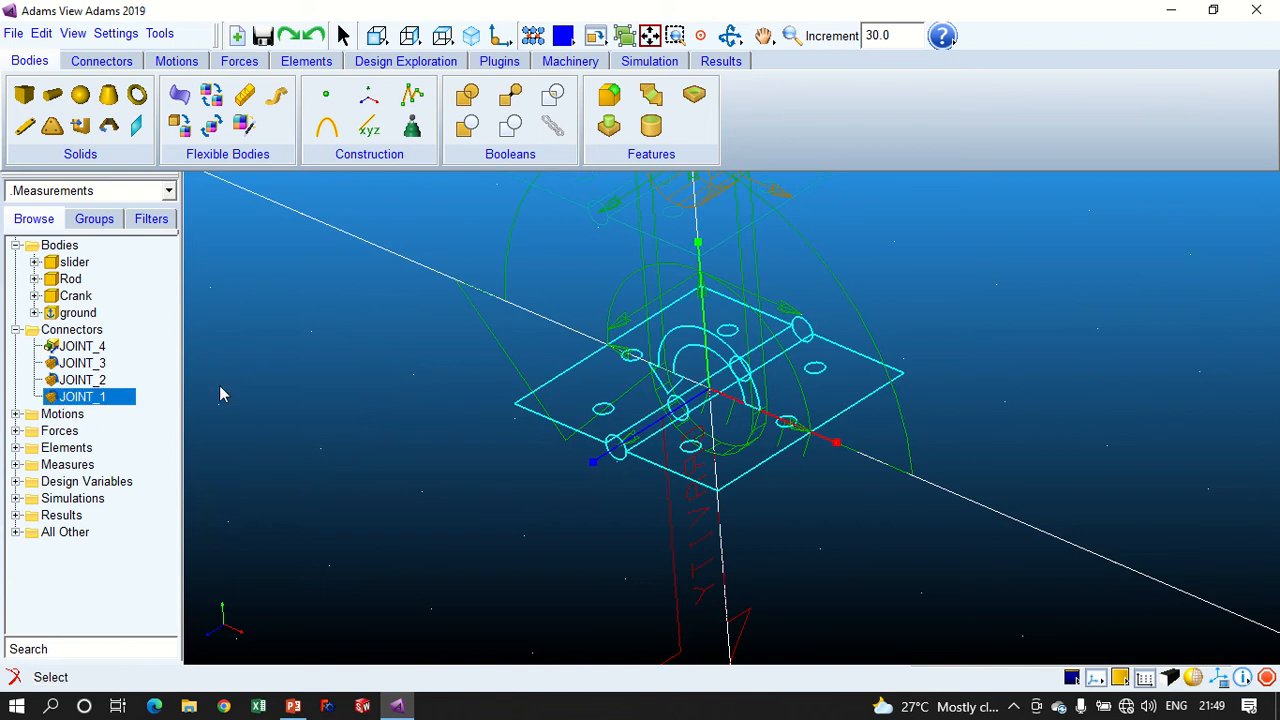
right_click(120, 402)
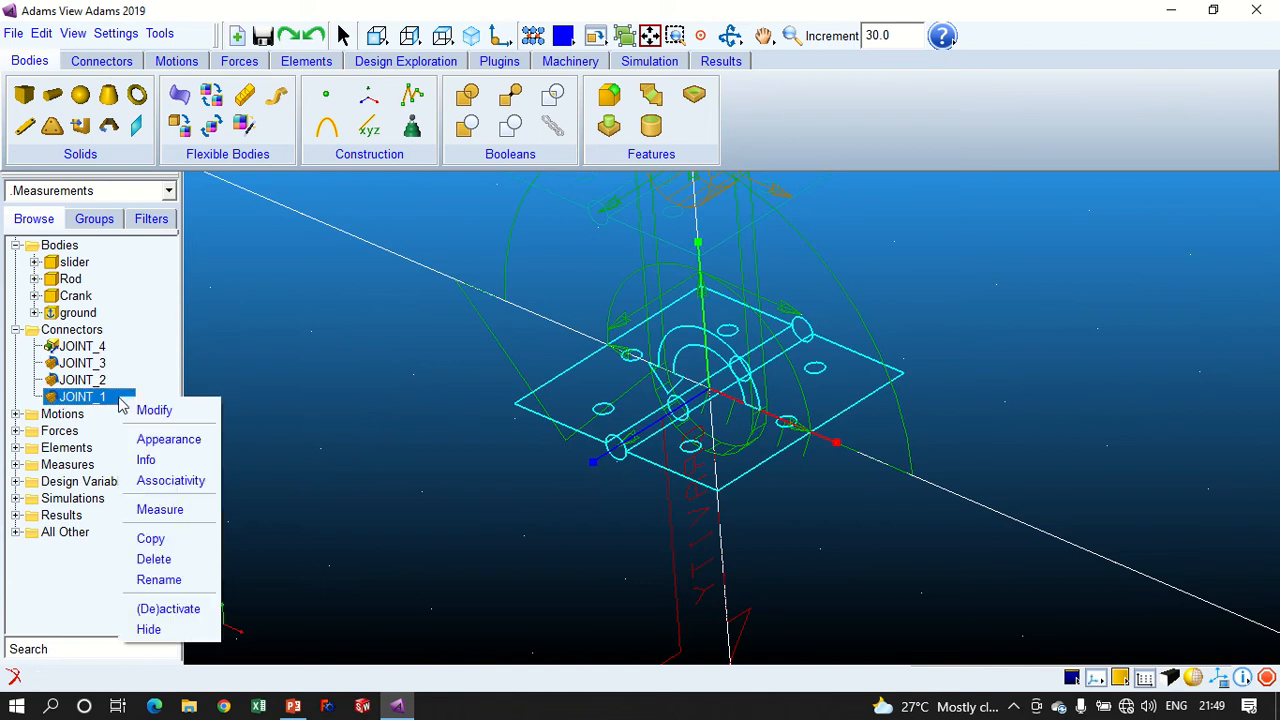
left_click(156, 464)
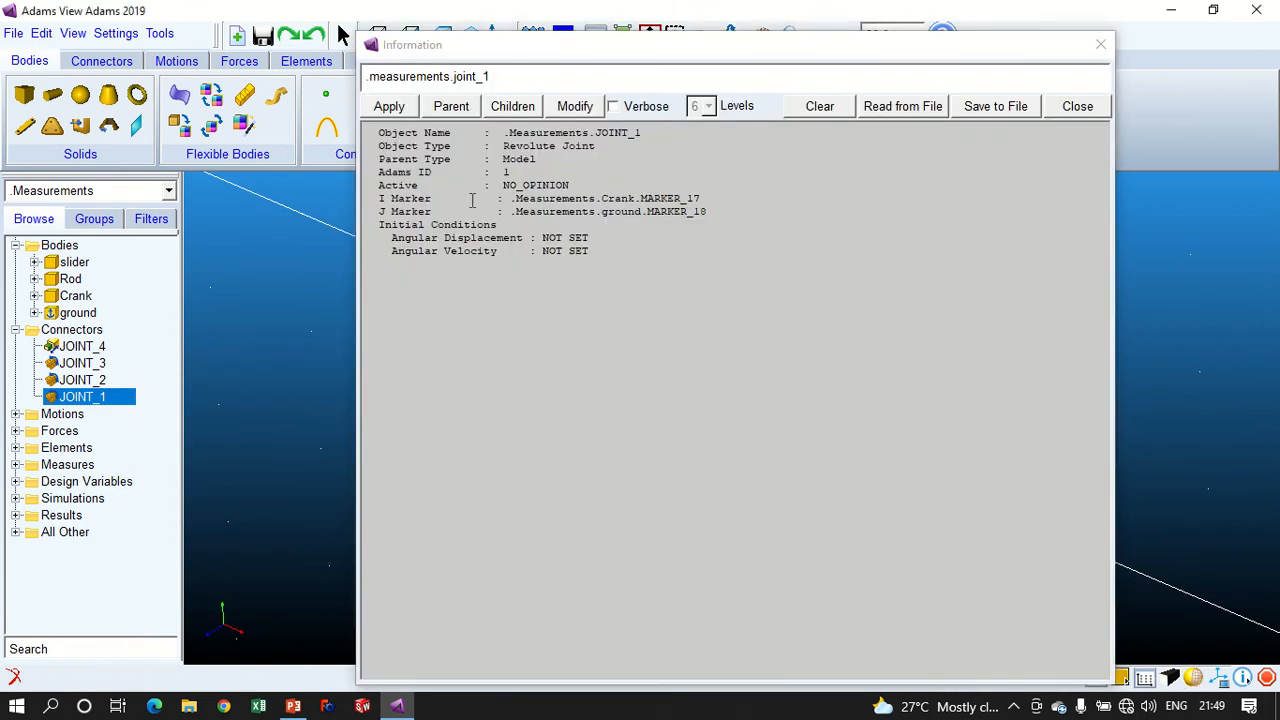
mouse_move(516, 200)
left_mouse_down()
mouse_move(704, 200)
mouse_move(630, 200)
left_mouse_up()
left_click_drag(718, 199, 655, 196)
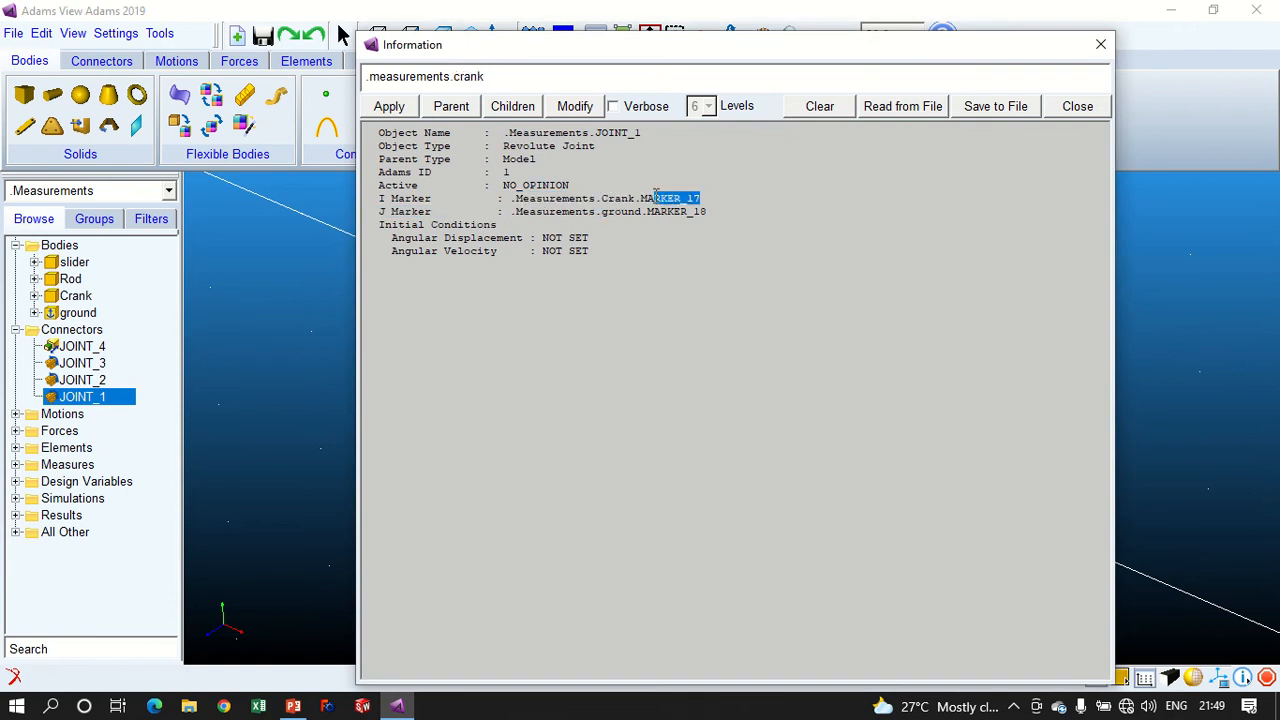
left_click_drag(550, 214, 634, 220)
left_click(708, 221)
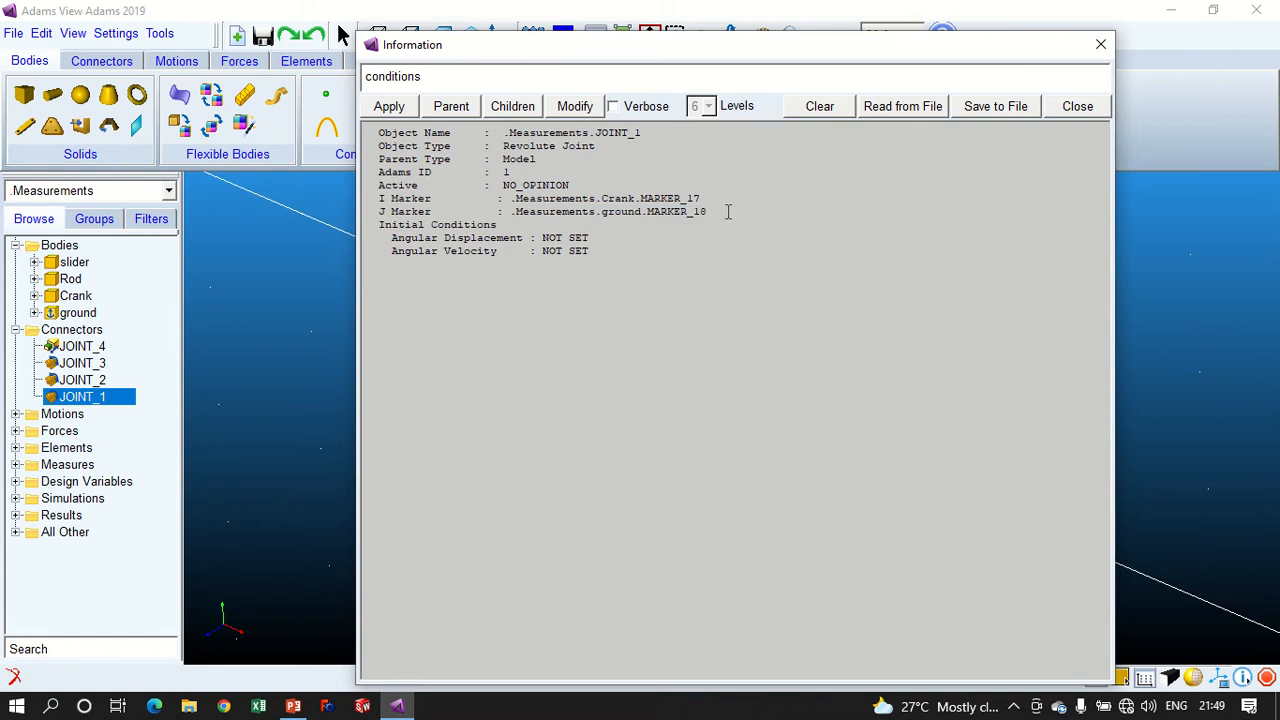
- Compare JOINT_1's crank and ground marker names, close the information and restore shaded display
left_click_drag(728, 211, 646, 211)
left_click_drag(595, 199, 622, 199)
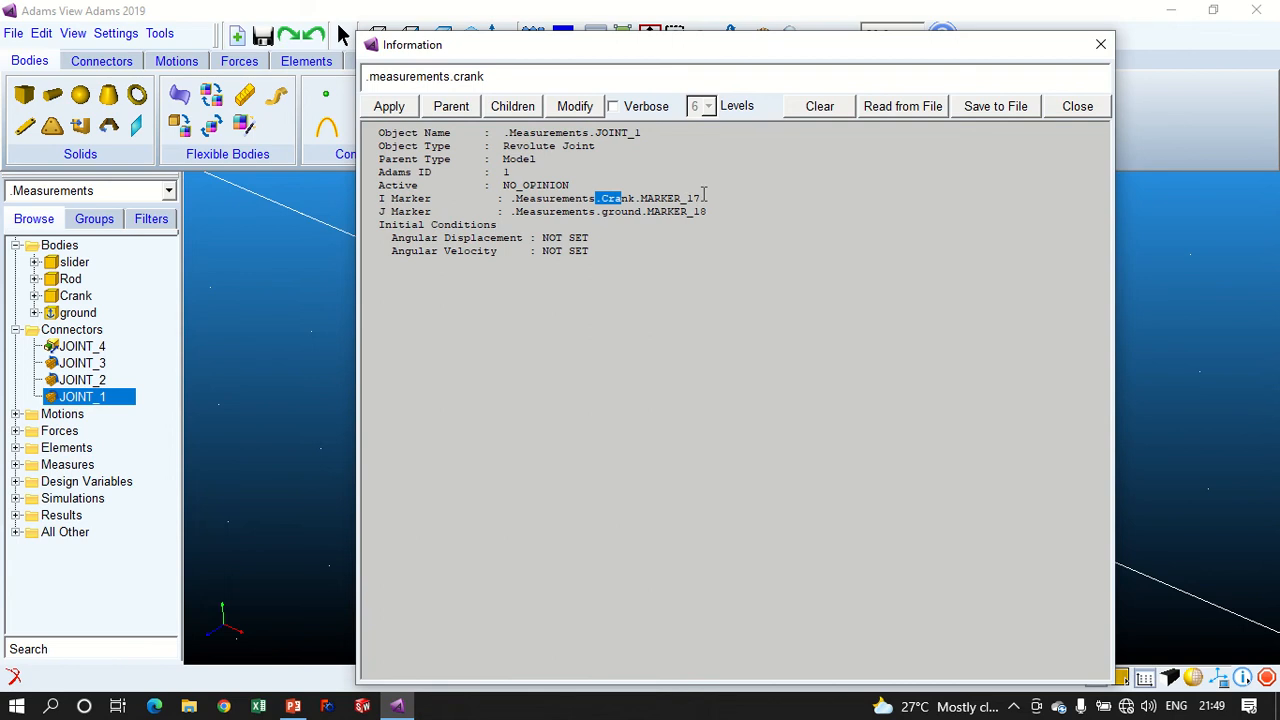
left_click_drag(704, 196, 530, 199)
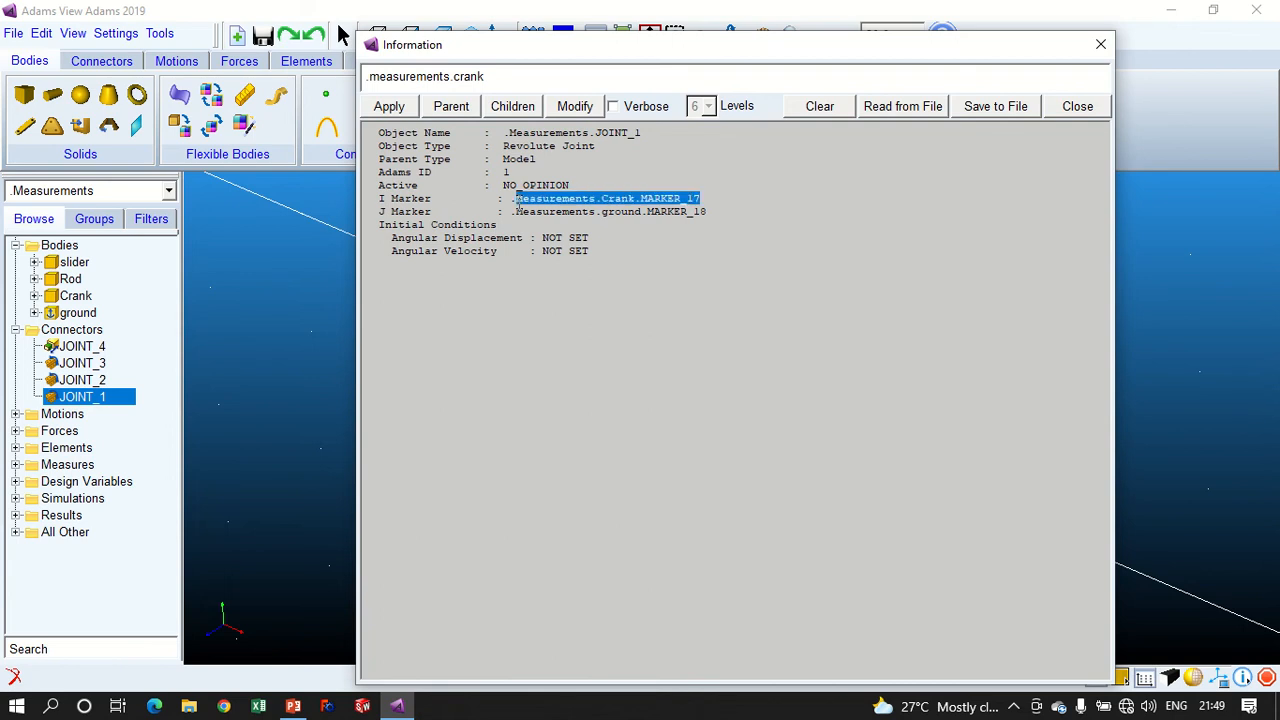
mouse_move(716, 212)
left_mouse_down()
mouse_move(489, 213)
mouse_move(508, 214)
left_mouse_up()
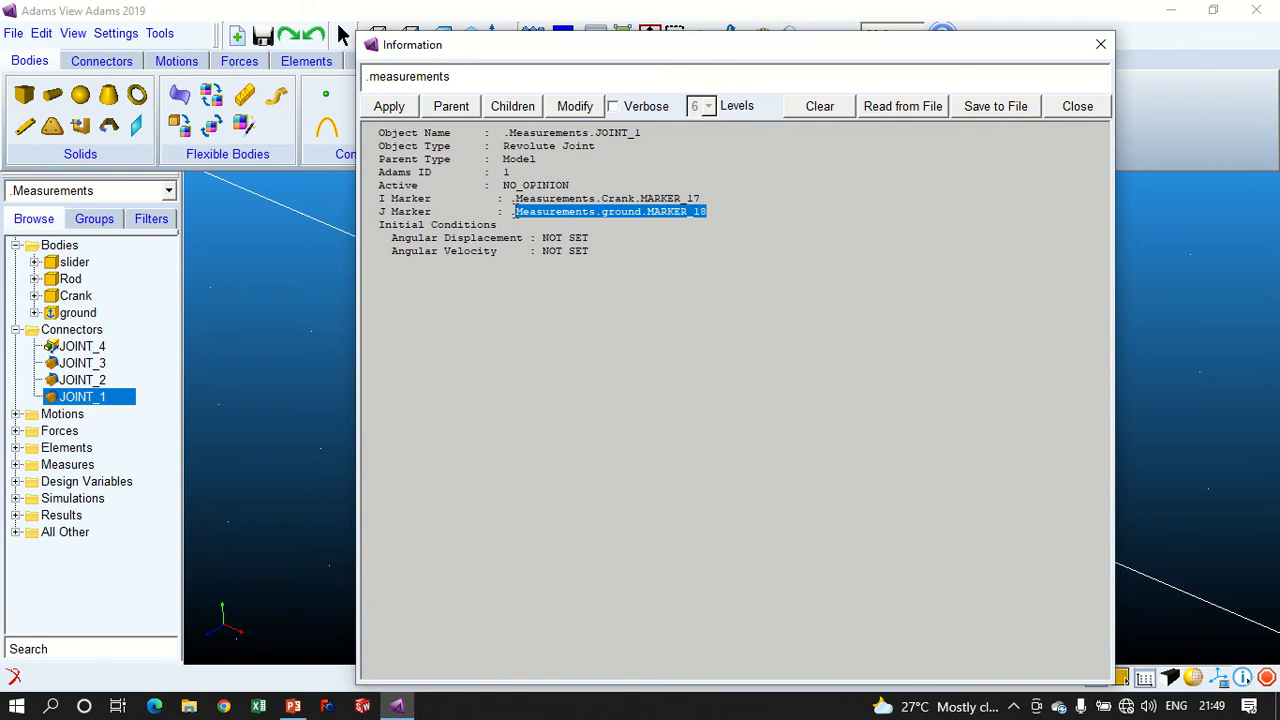
left_click(717, 216)
mouse_move(709, 210)
left_mouse_down()
mouse_move(660, 225)
mouse_move(686, 198)
mouse_move(619, 198)
left_mouse_up()
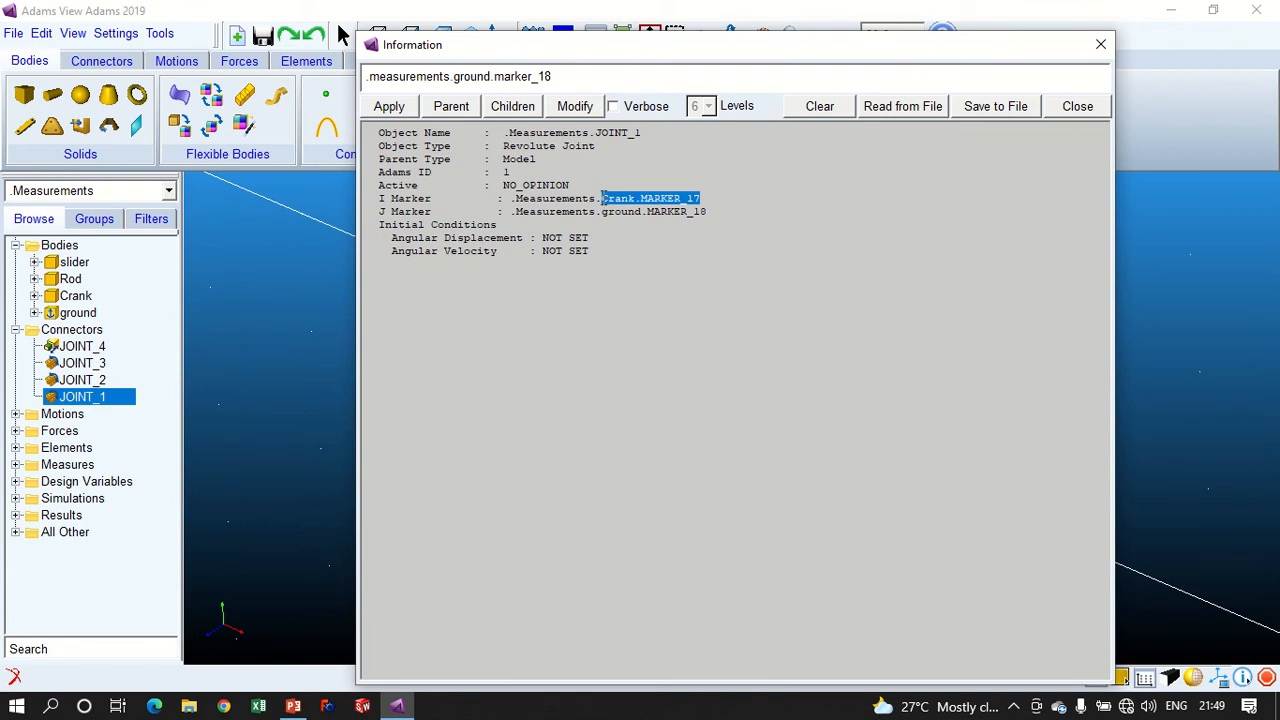
left_click(709, 198)
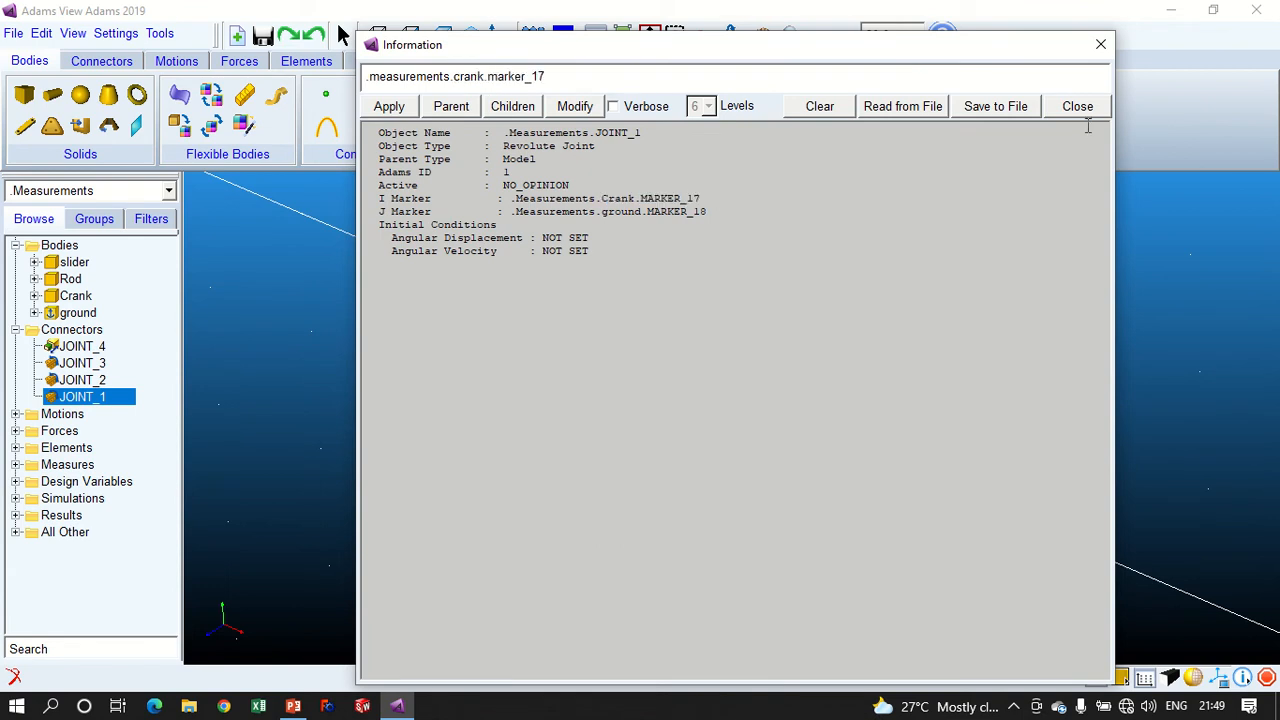
left_click_drag(699, 198, 641, 198)
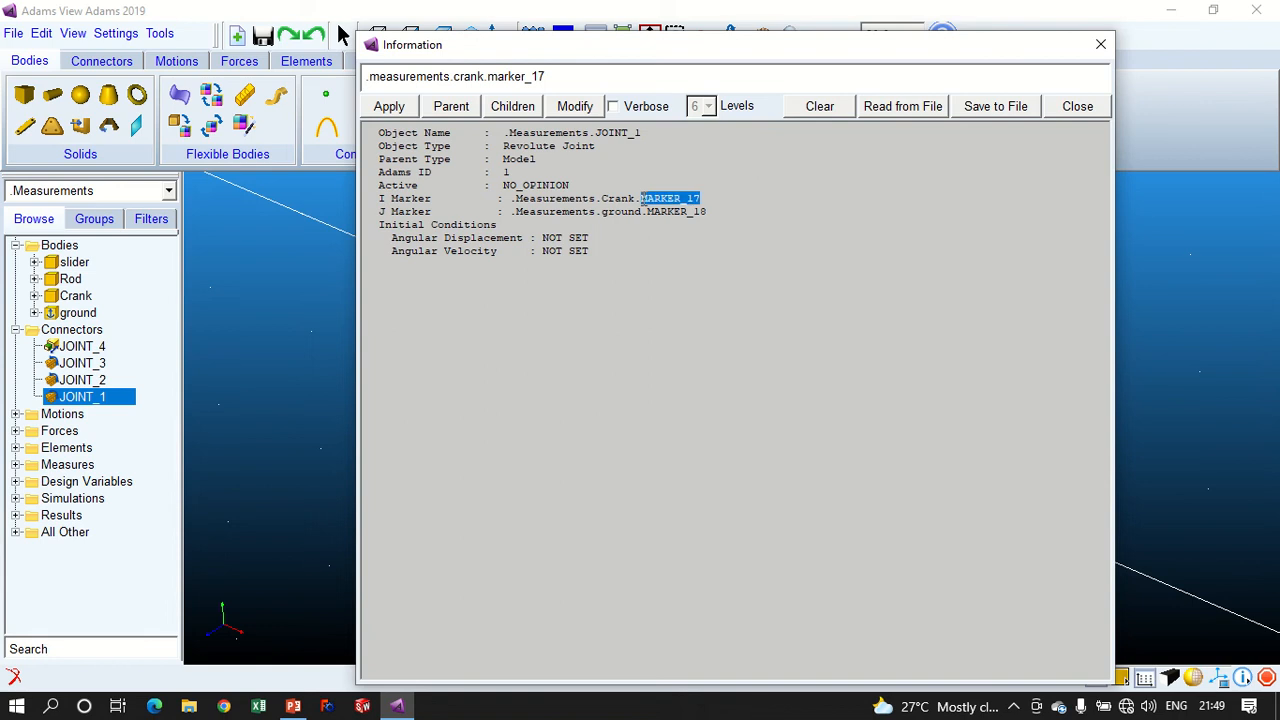
left_click(999, 333)
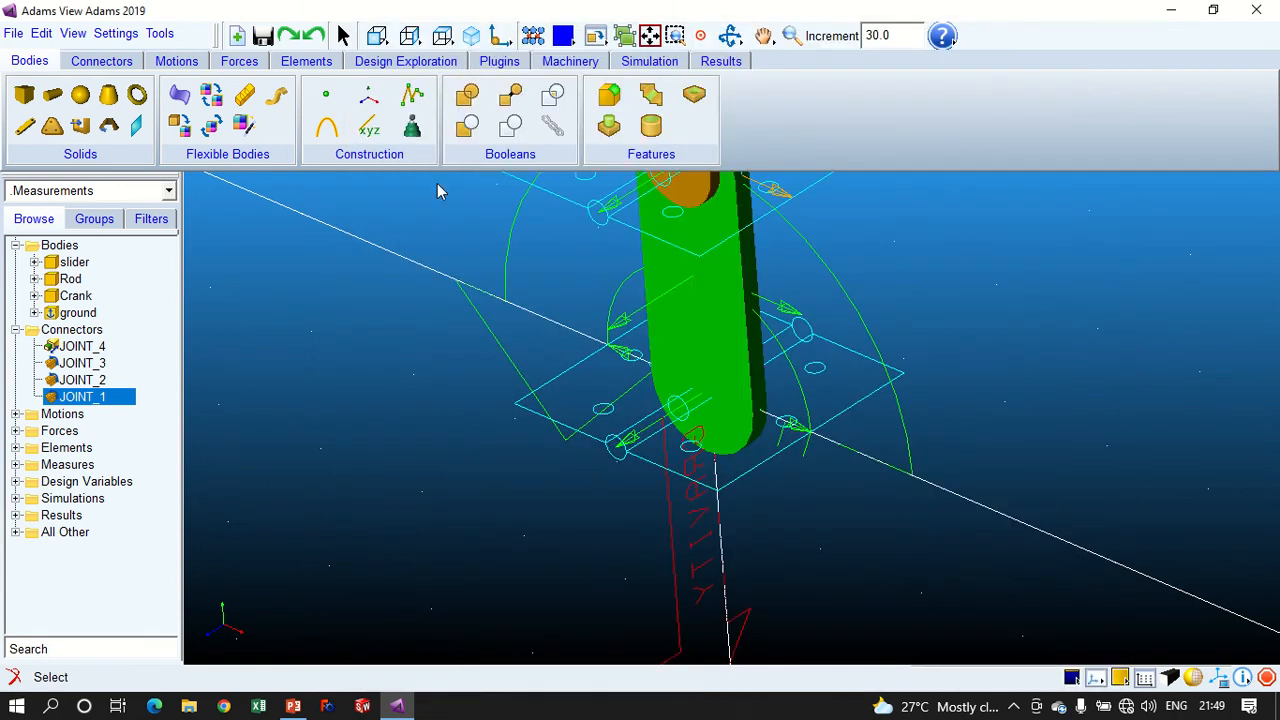
- Begin a new algebraic state variable named crank_angle, defined by a run-time expression
left_click(305, 62)
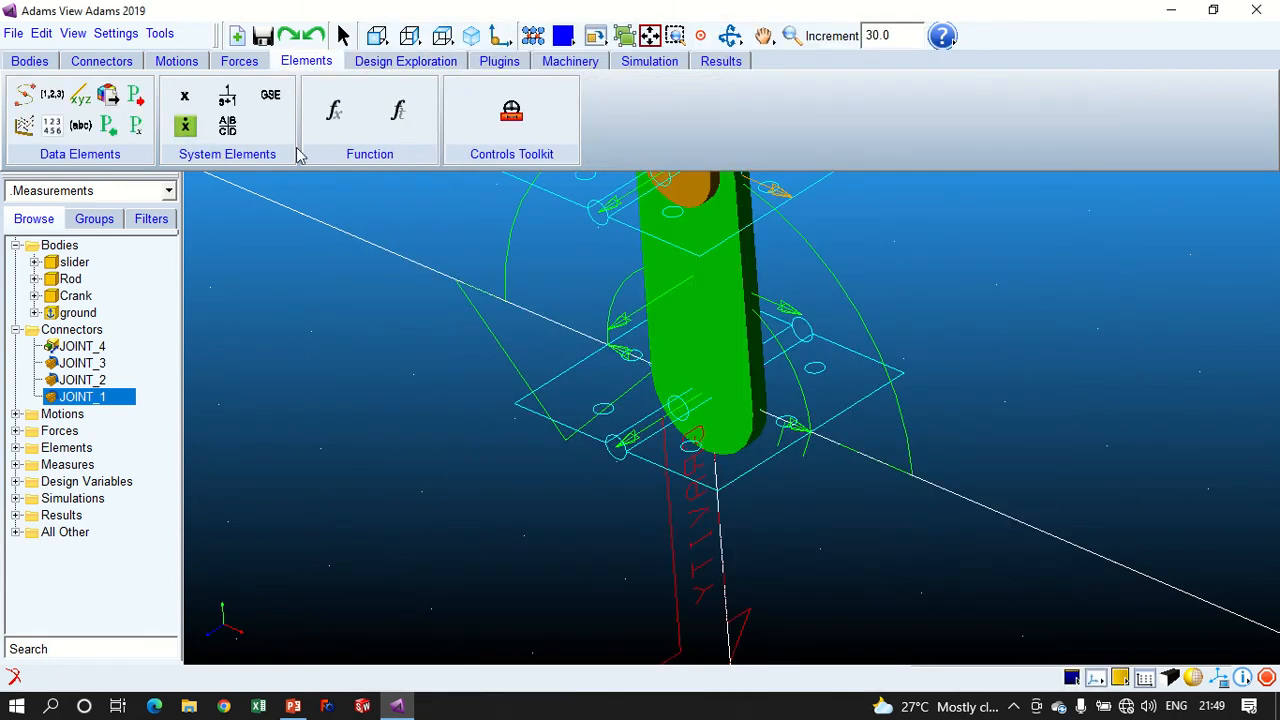
left_click(186, 100)
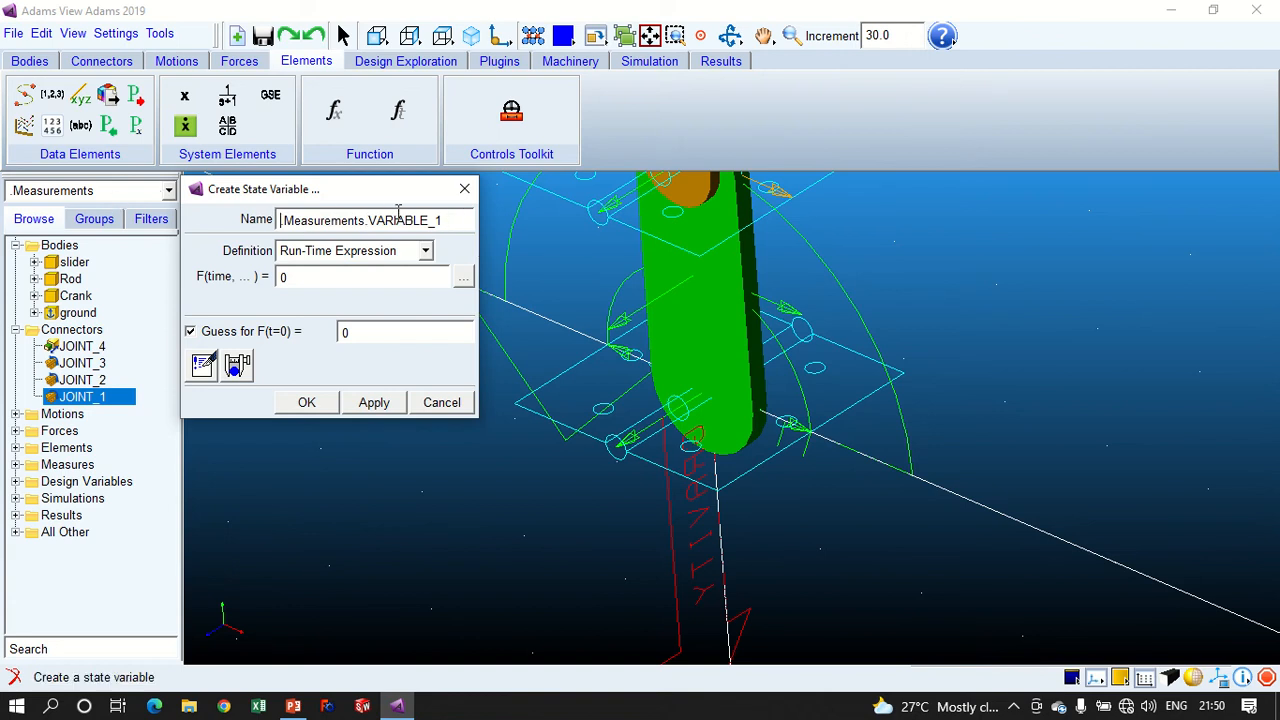
left_click_drag(368, 219, 466, 218)
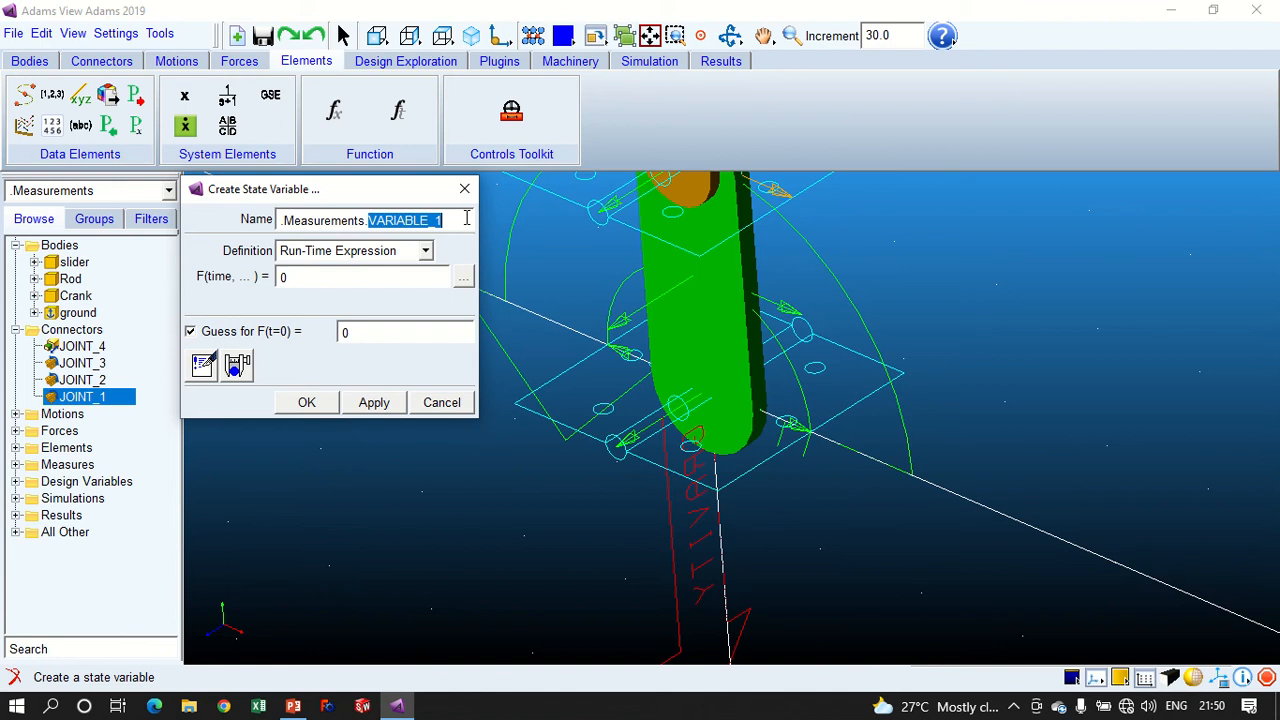
type("crank")
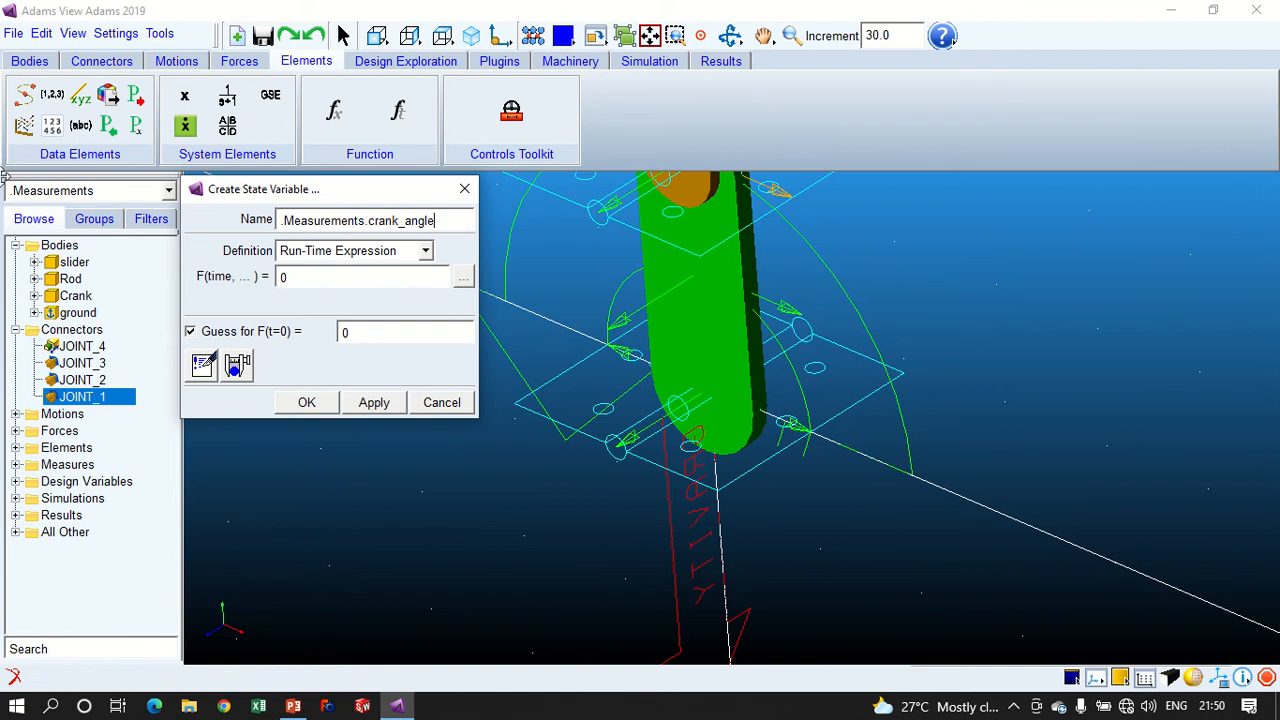
left_click(306, 255)
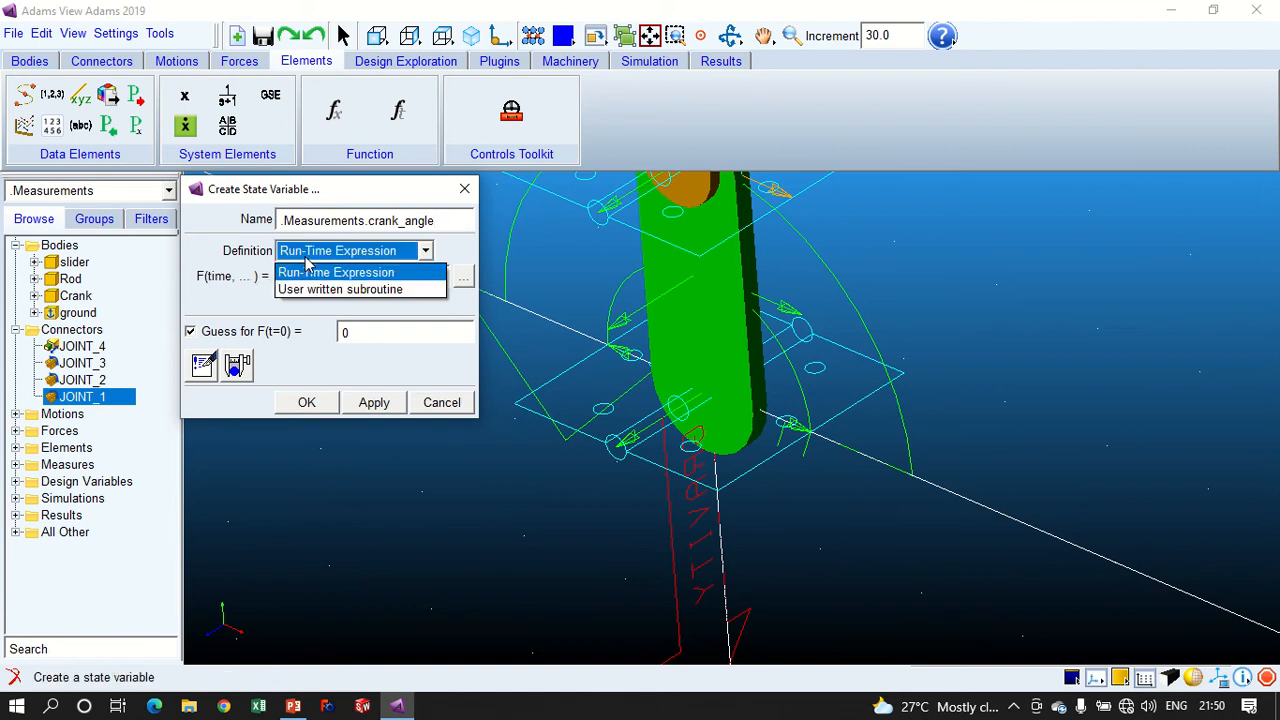
left_click(306, 260)
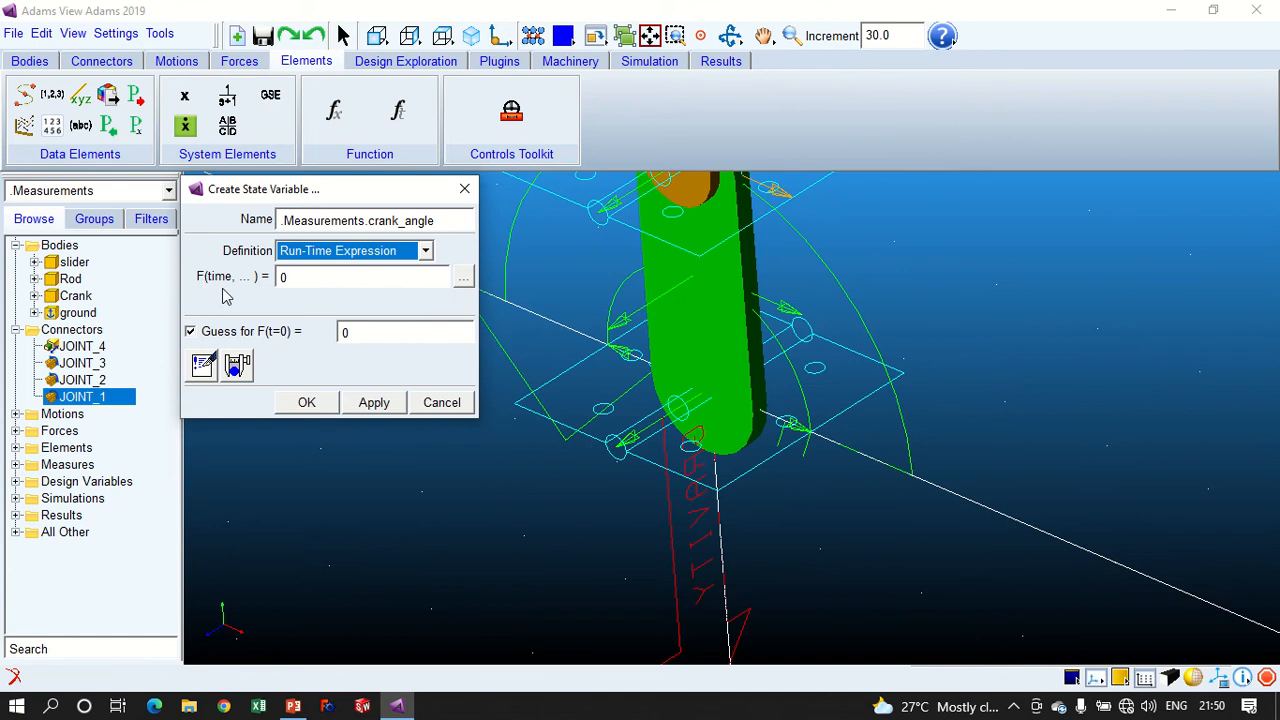
left_click(465, 283)
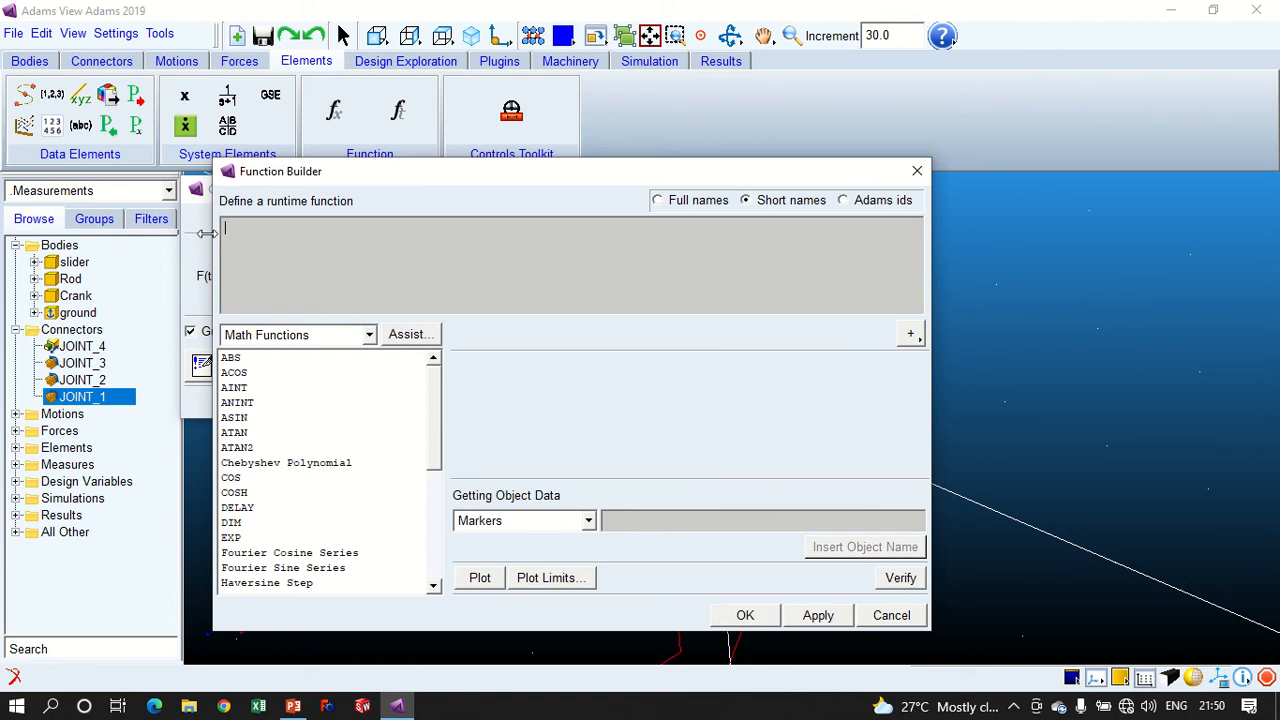
left_click(325, 335)
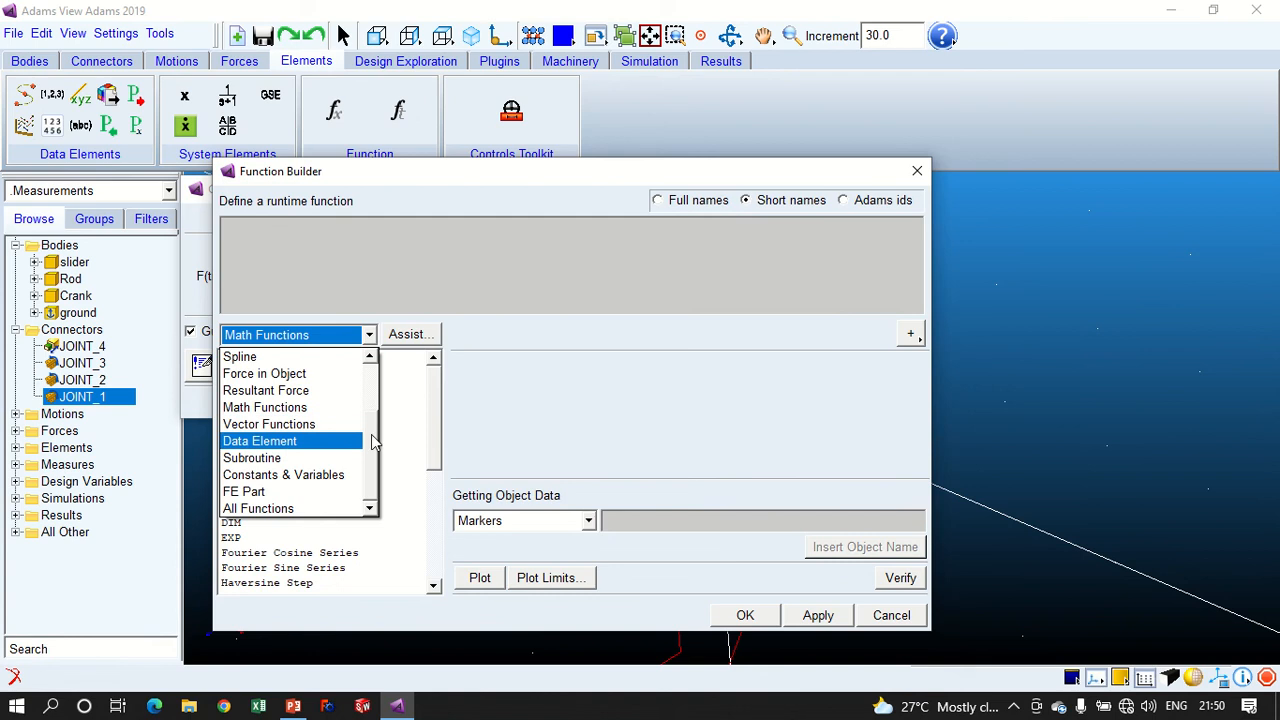
scroll(370, 430, "up", 2)
scroll(300, 480, "down", 2)
left_click(246, 508)
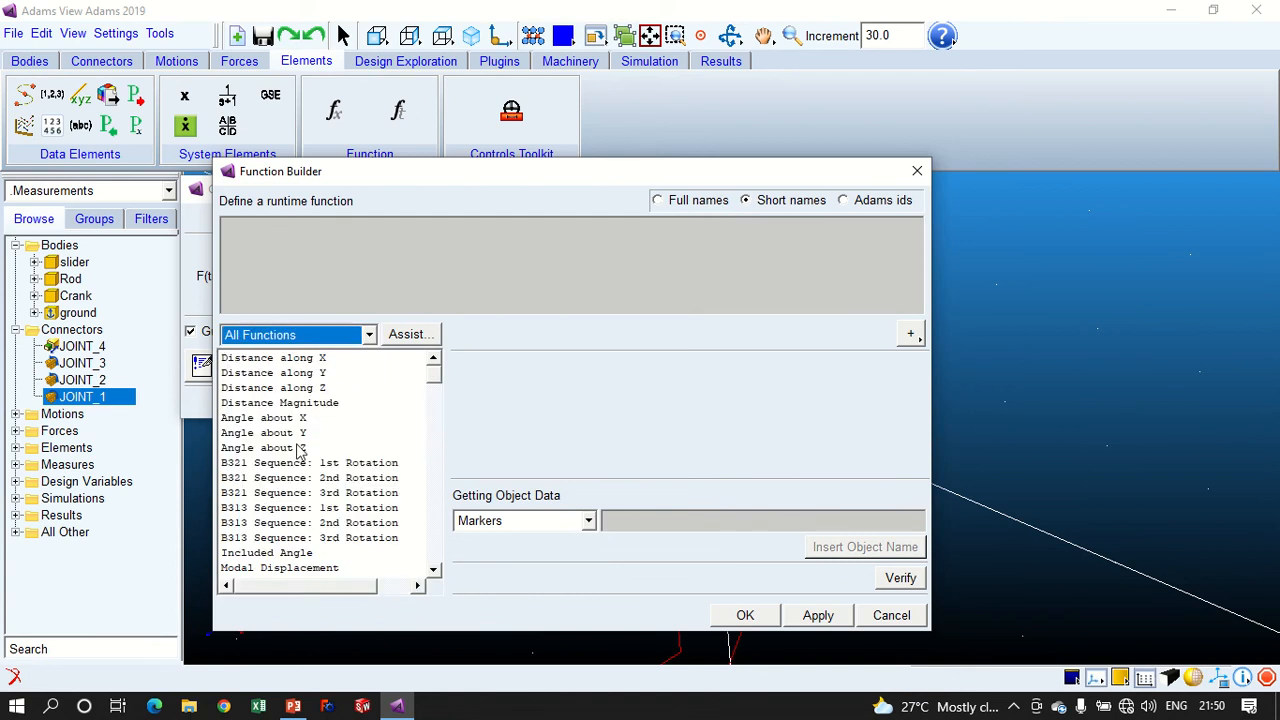
left_click(295, 335)
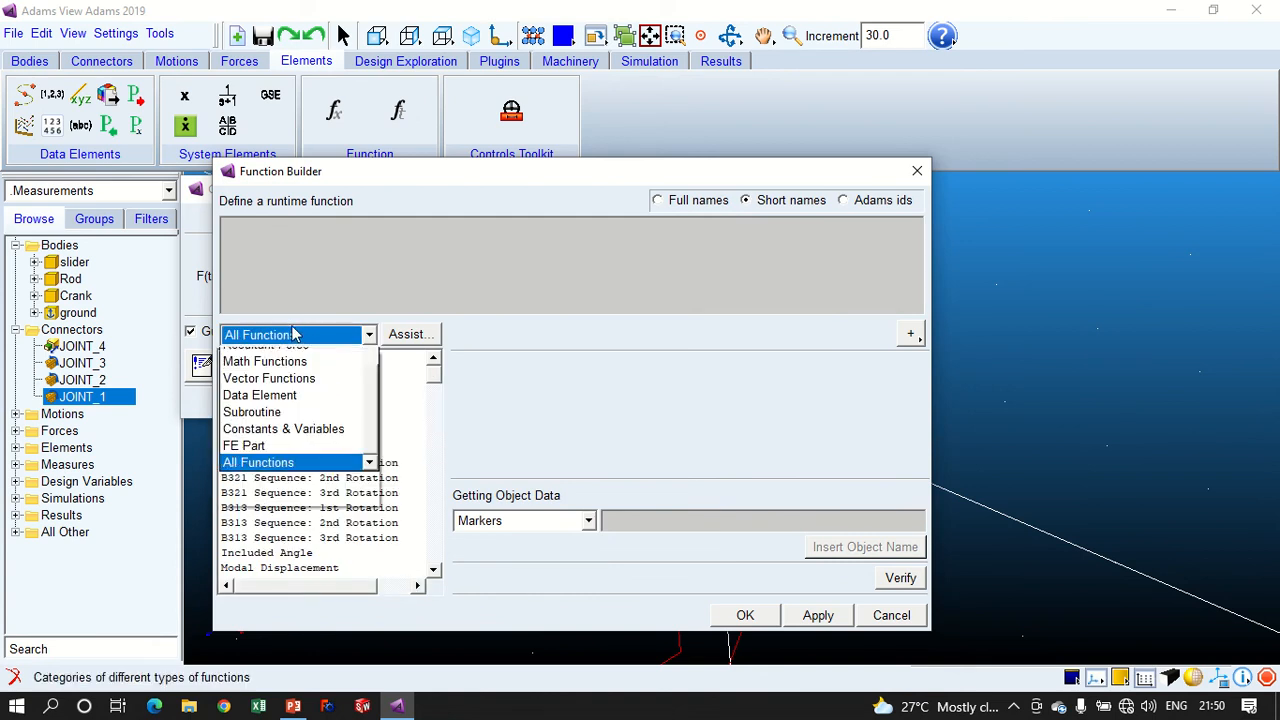
scroll(278, 363, "up", 3)
left_click(278, 358)
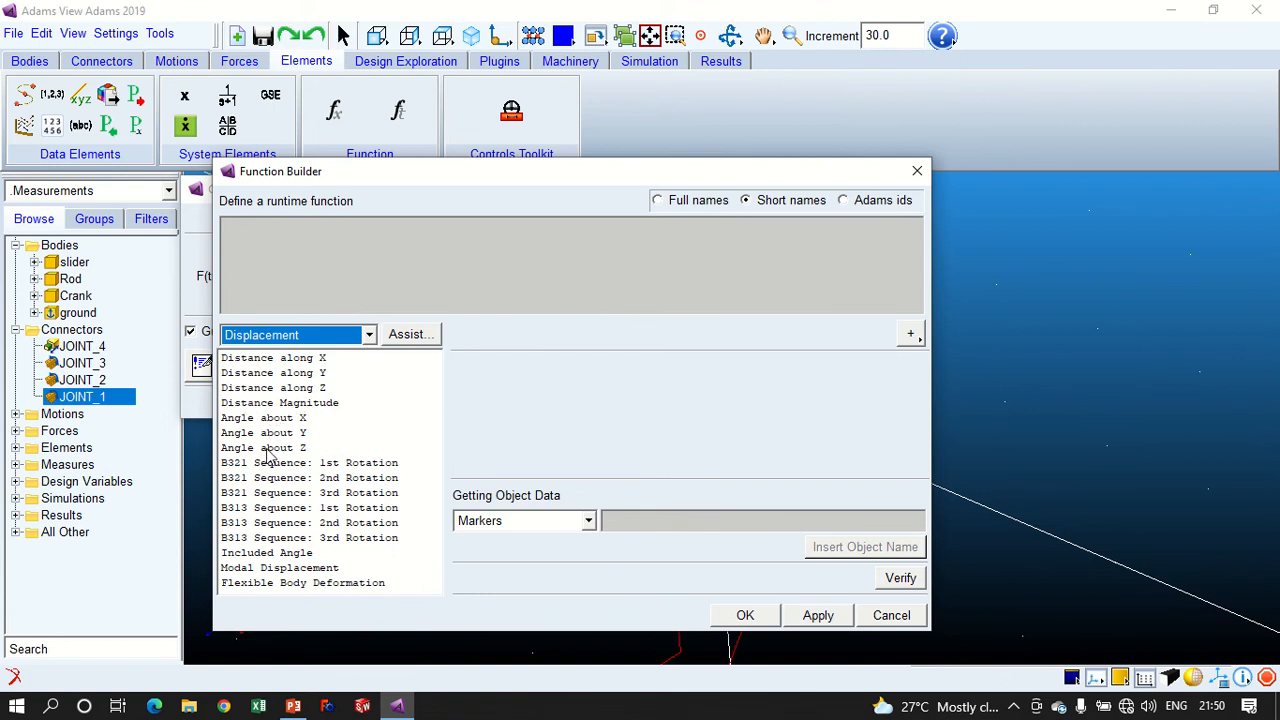
left_click(891, 615)
- Examine the markers of the crank and ground parts, highlighting crank MARKER_17 and MARKER_20 and ground MARKER_18 to locate the pair at JOINT_1
left_click_drag(333, 197, 370, 343)
left_click(84, 399)
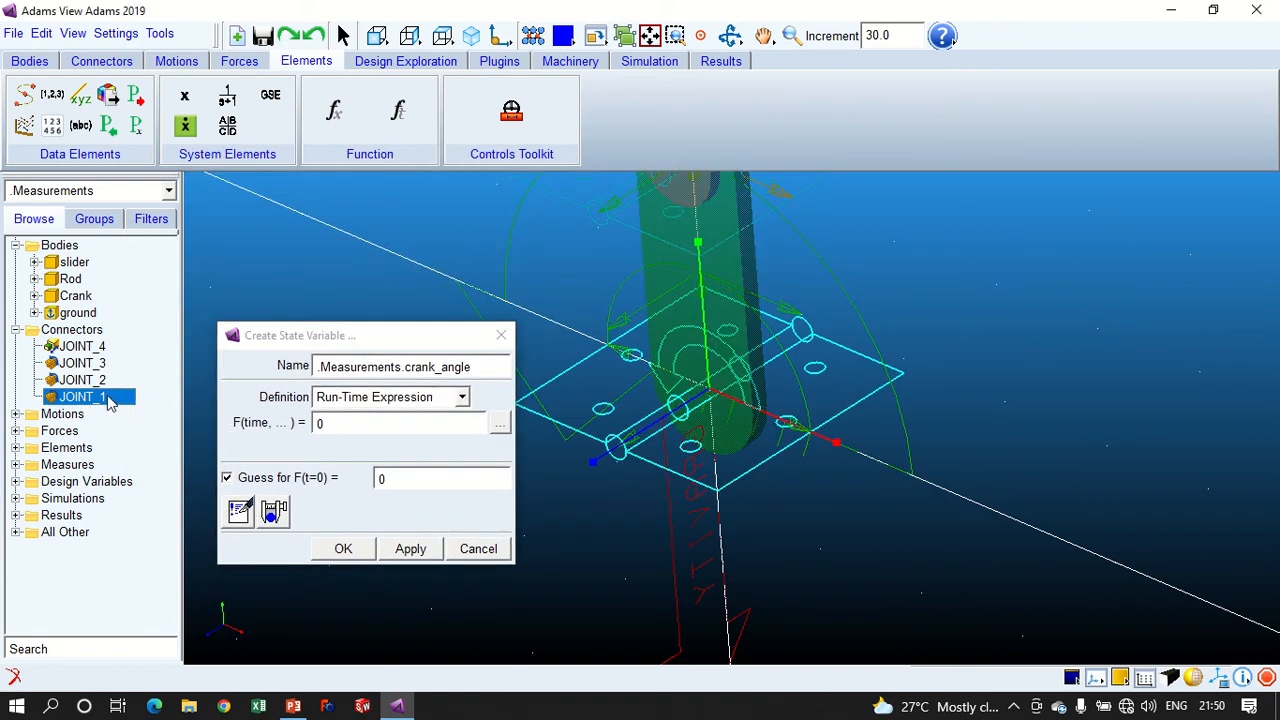
left_click(35, 296)
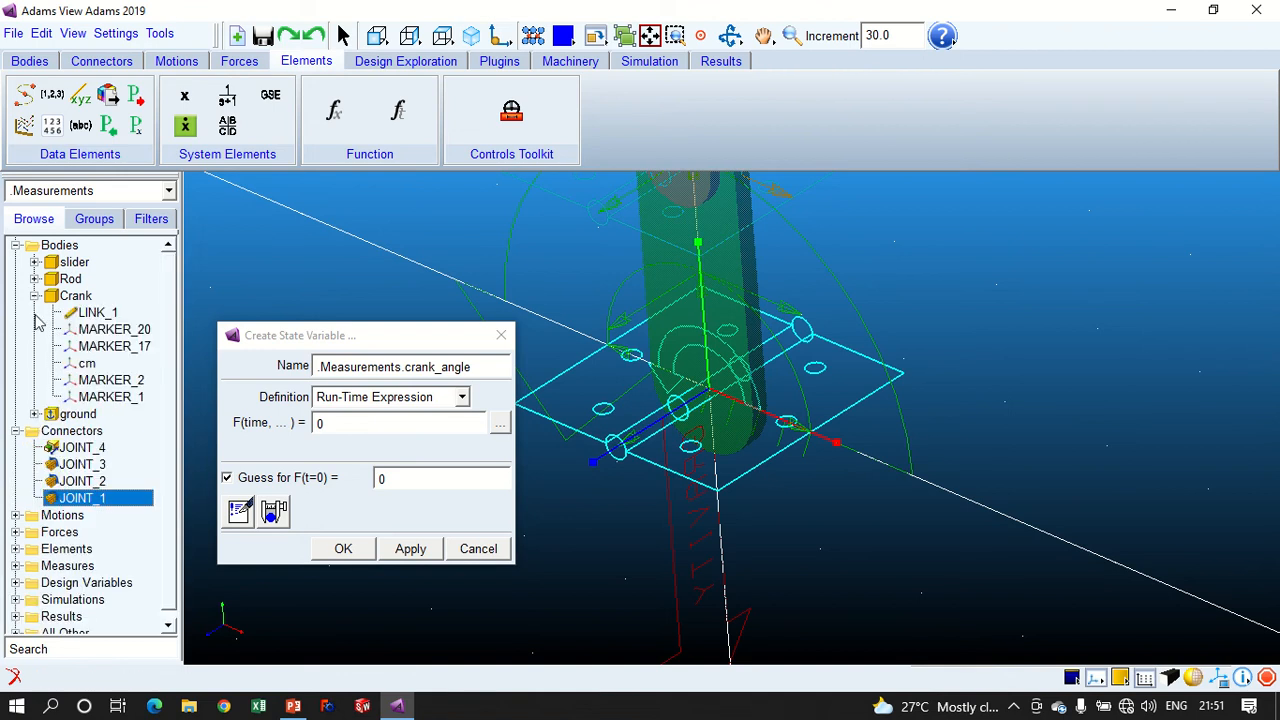
left_click(147, 348)
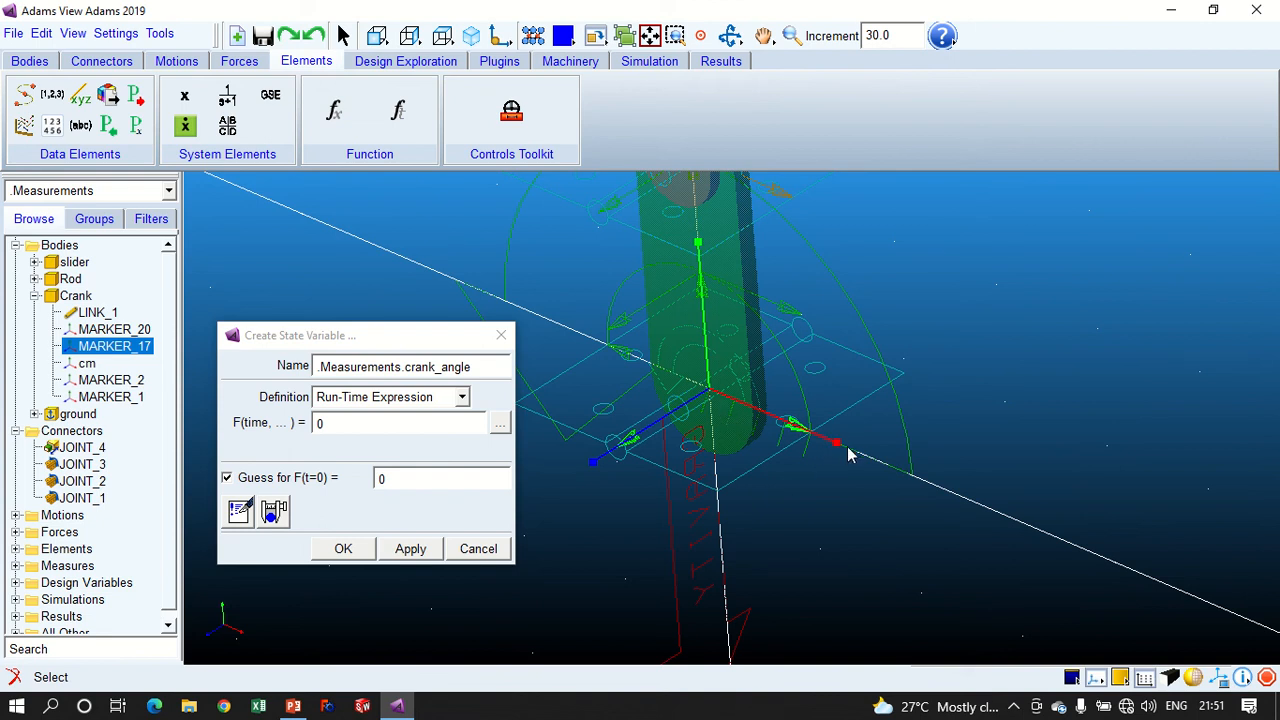
left_click(105, 330)
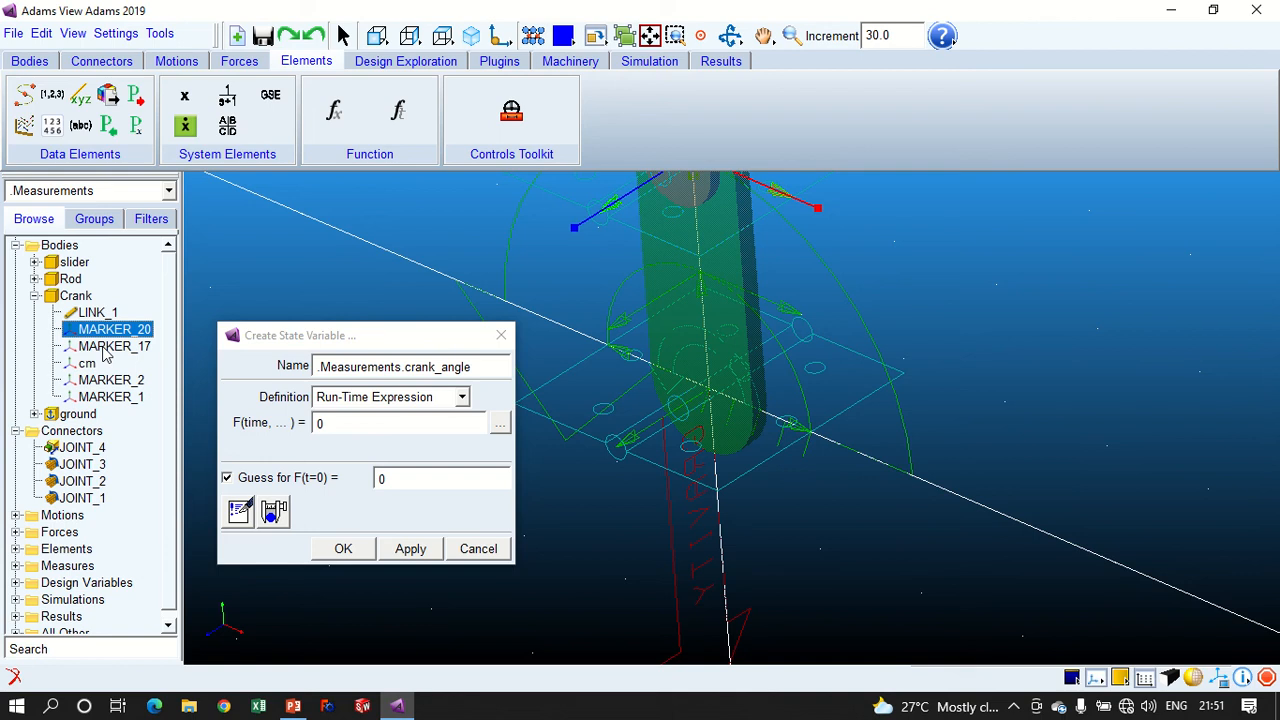
left_click(105, 347)
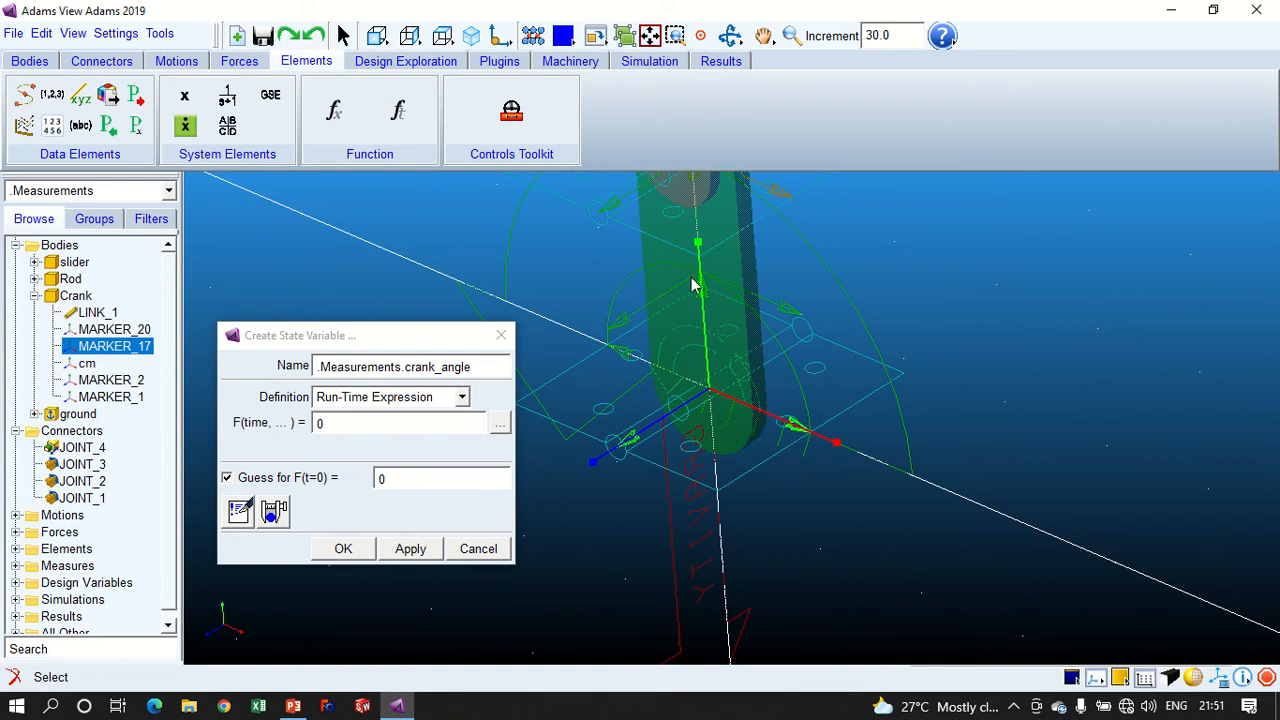
left_click(34, 414)
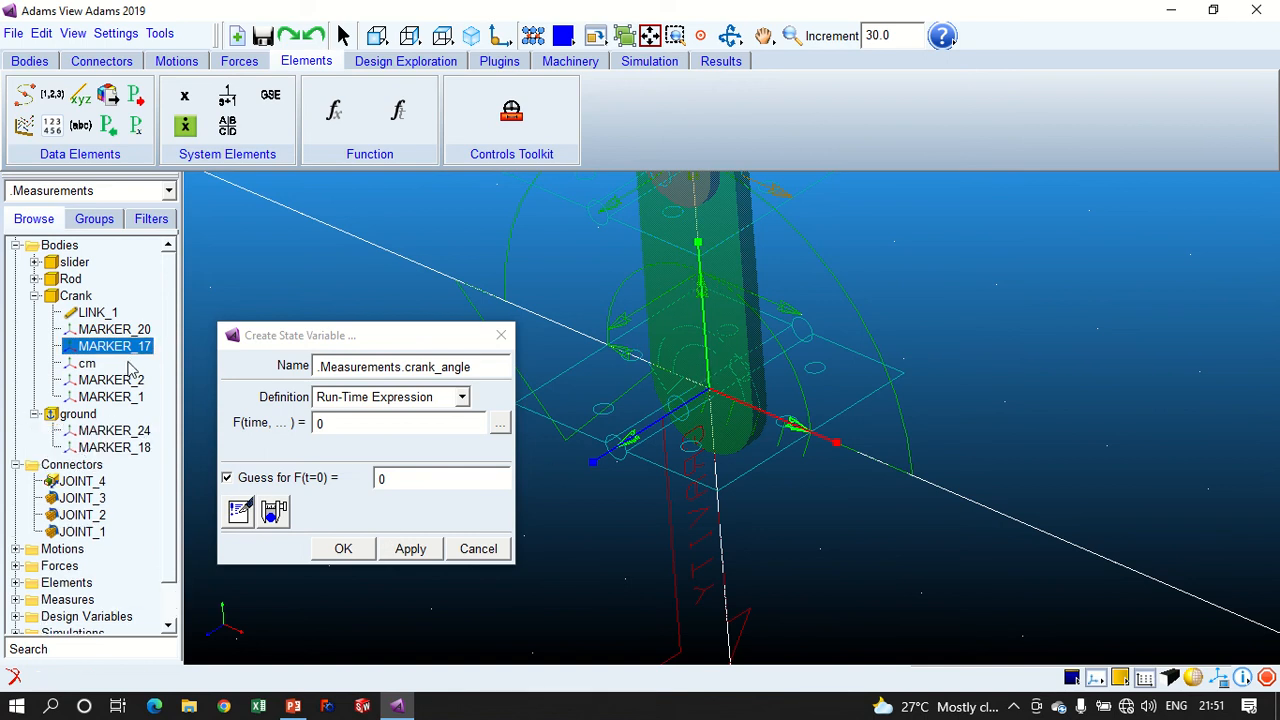
left_click(138, 447)
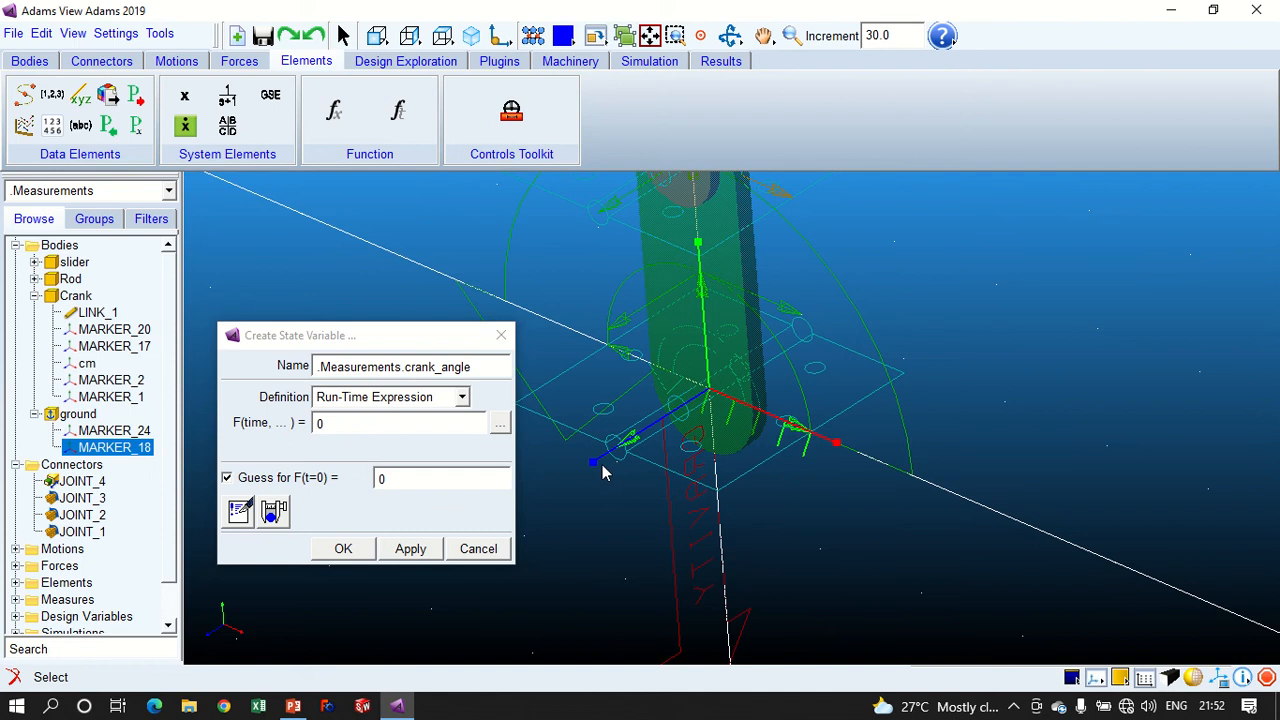
- Build the crank_angle expression with the Displacement function Angle about Z and open assistance for its parameters
left_click(499, 430)
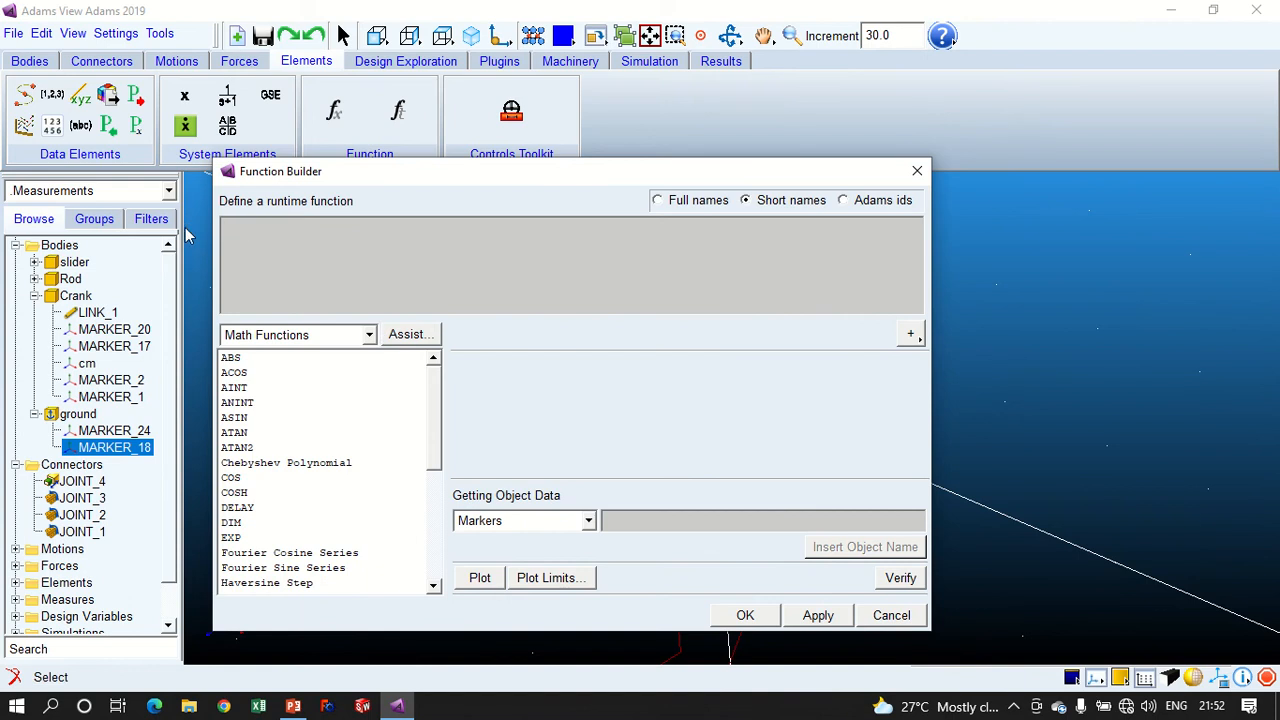
left_click_drag(332, 172, 886, 373)
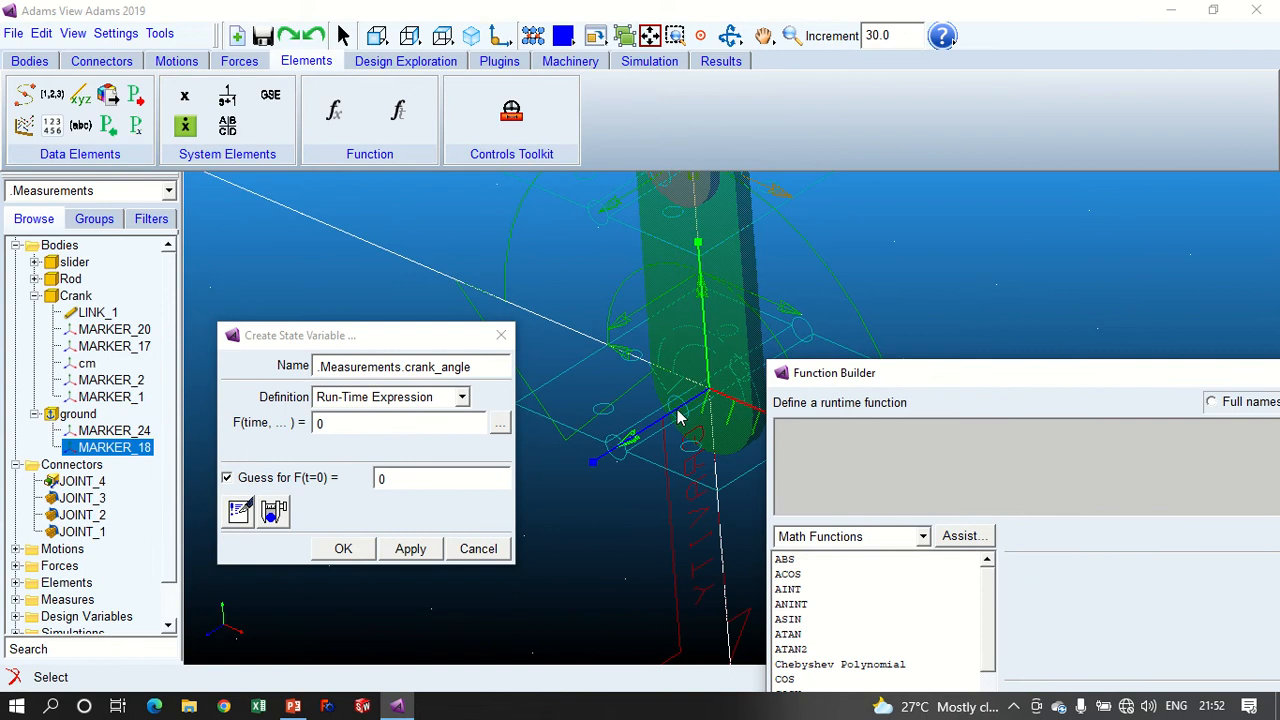
left_click_drag(866, 374, 787, 178)
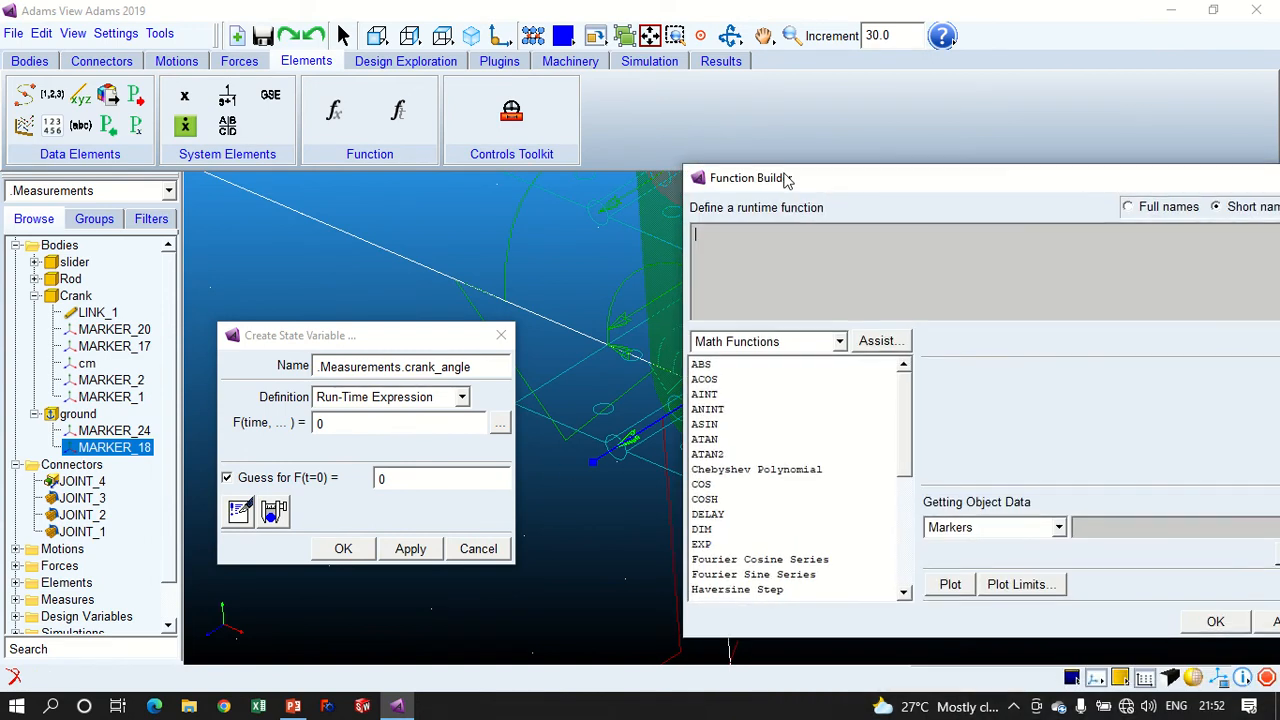
left_click(805, 342)
scroll(755, 372, "up", 2)
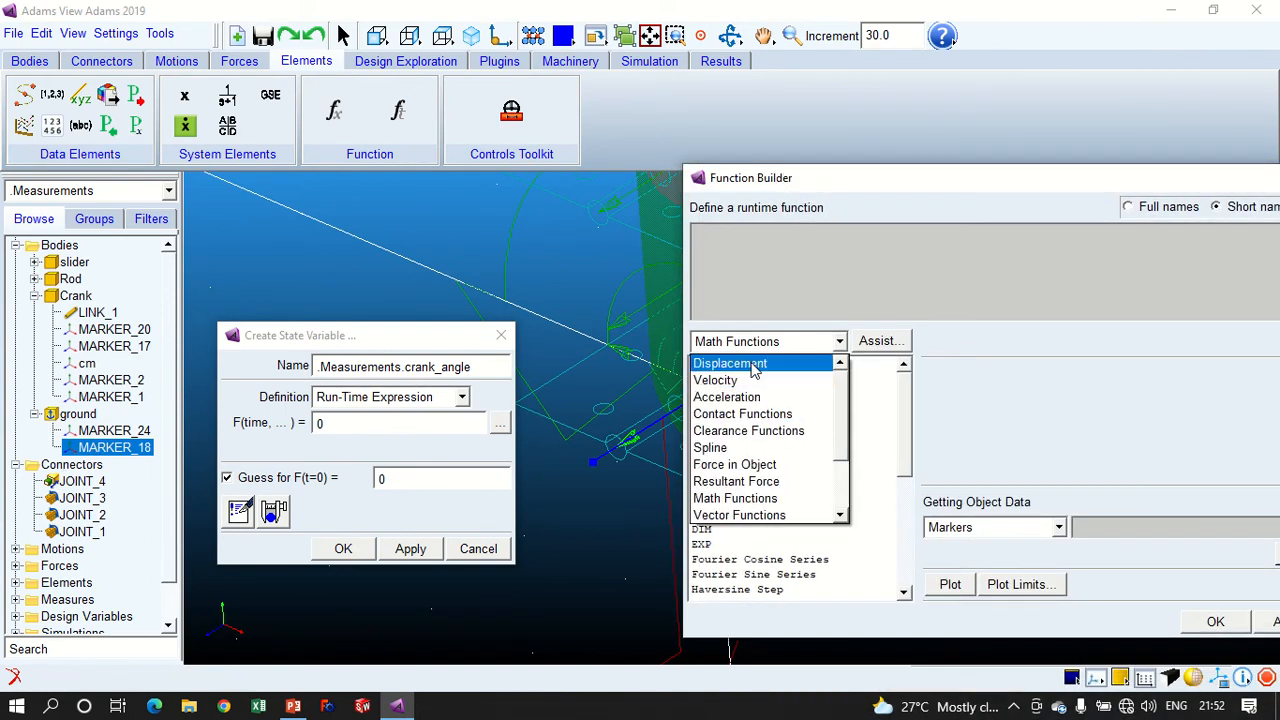
left_click(755, 366)
left_click(748, 456)
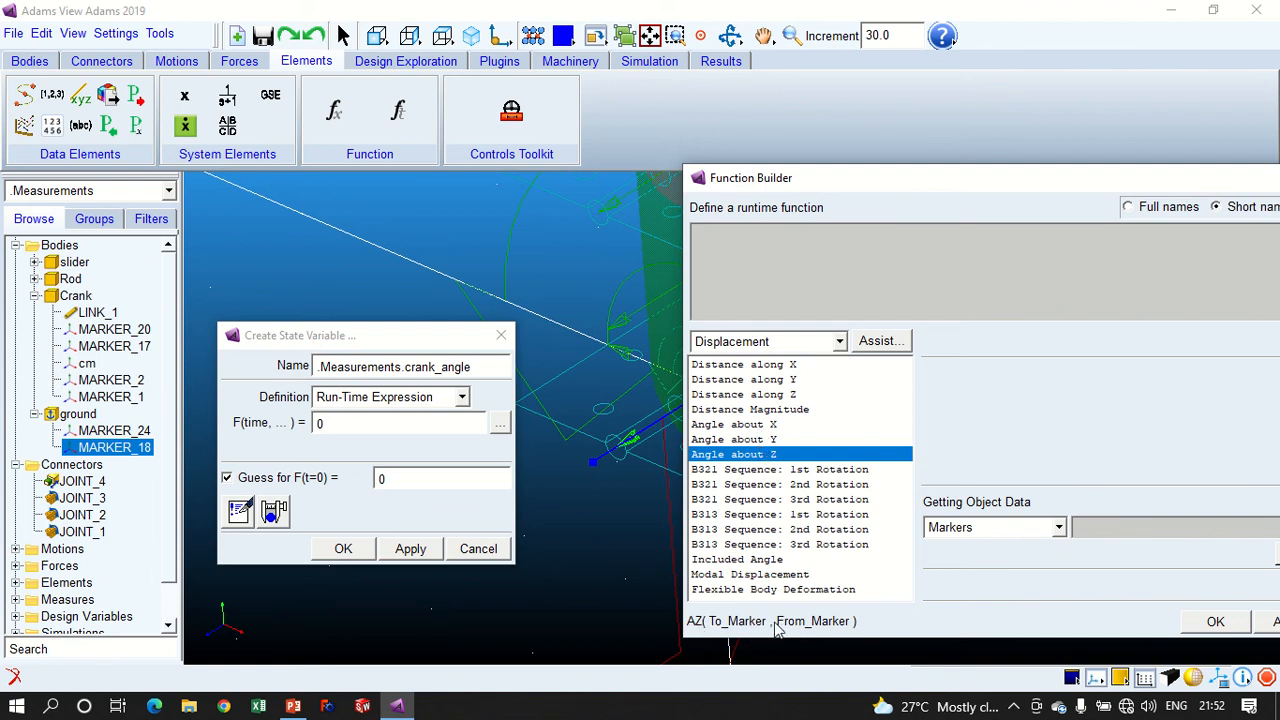
left_click(880, 342)
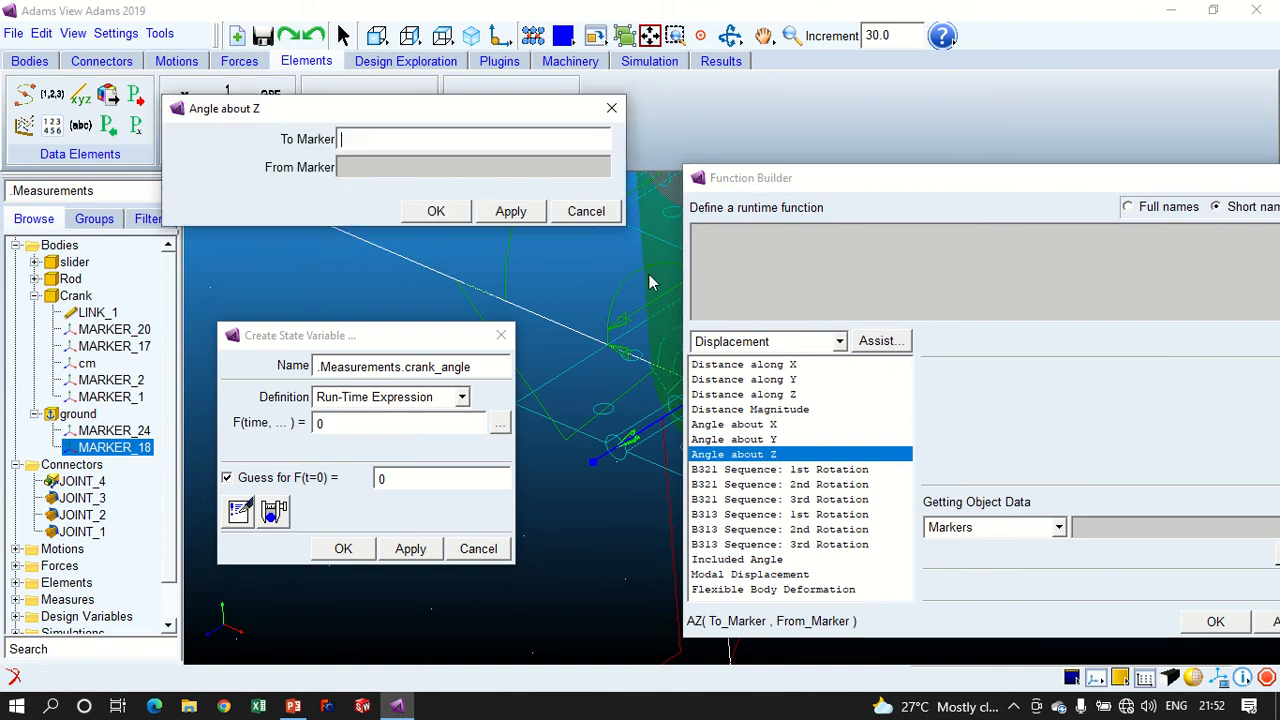
- Set the Z-angle function's To Marker to the crank's MARKER_17 and its From Marker to the ground's MARKER_18
left_click(140, 346)
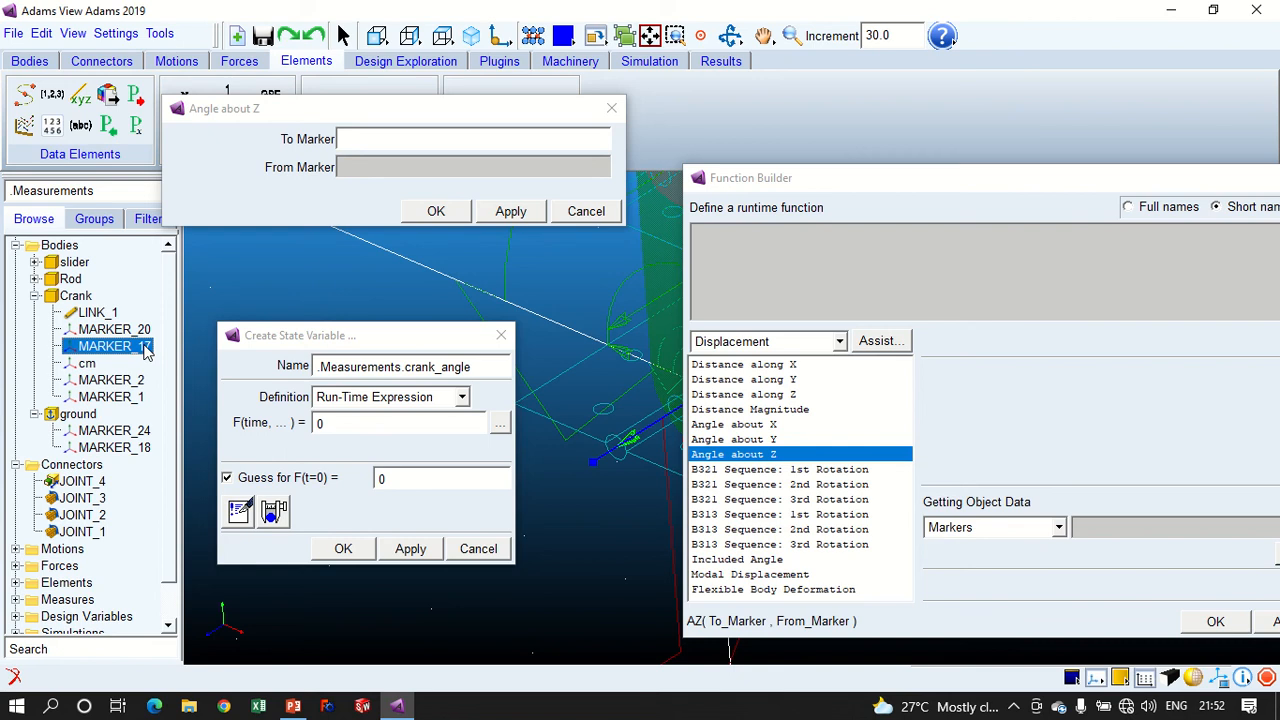
left_click(144, 346)
key("ctrl+c")
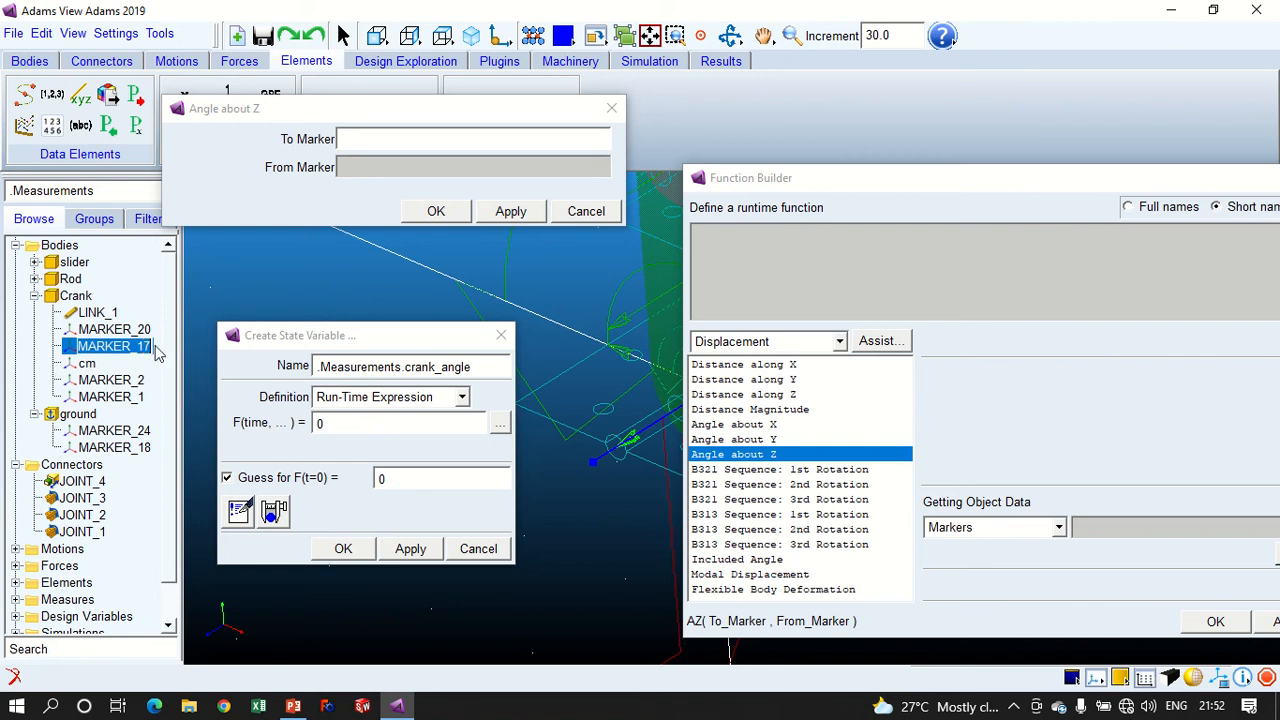
left_click(359, 139)
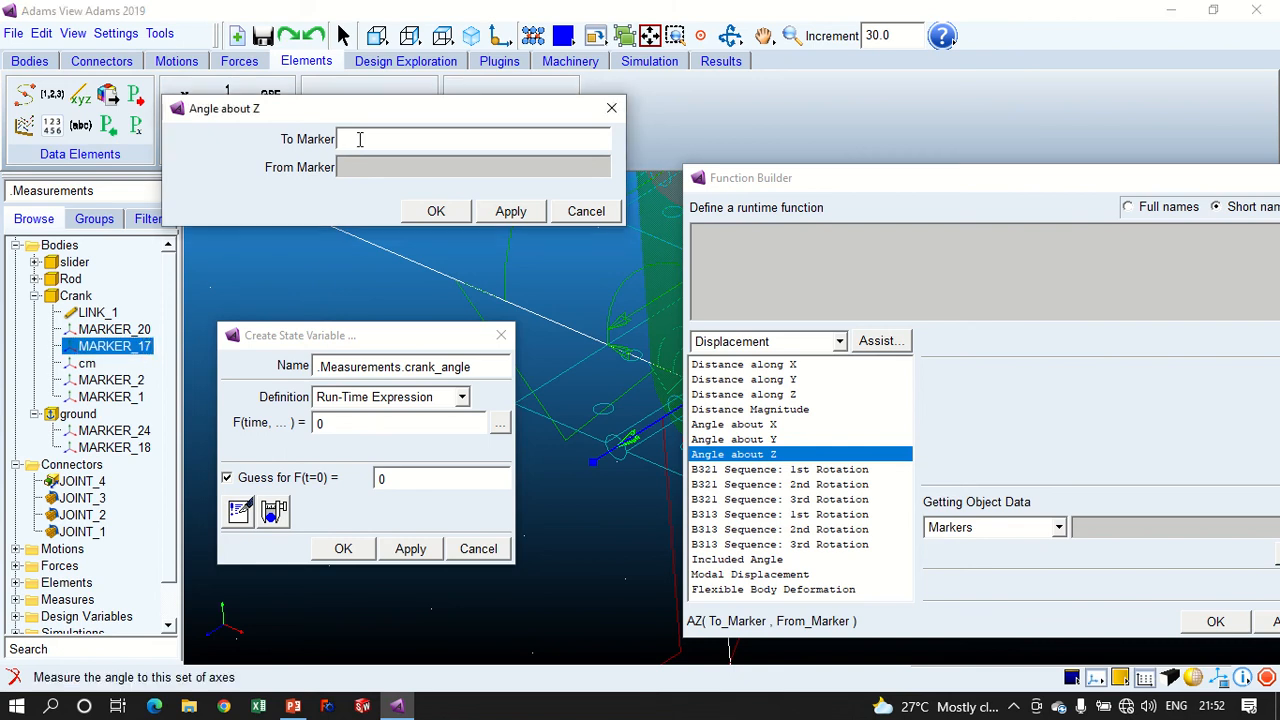
key("ctrl+v")
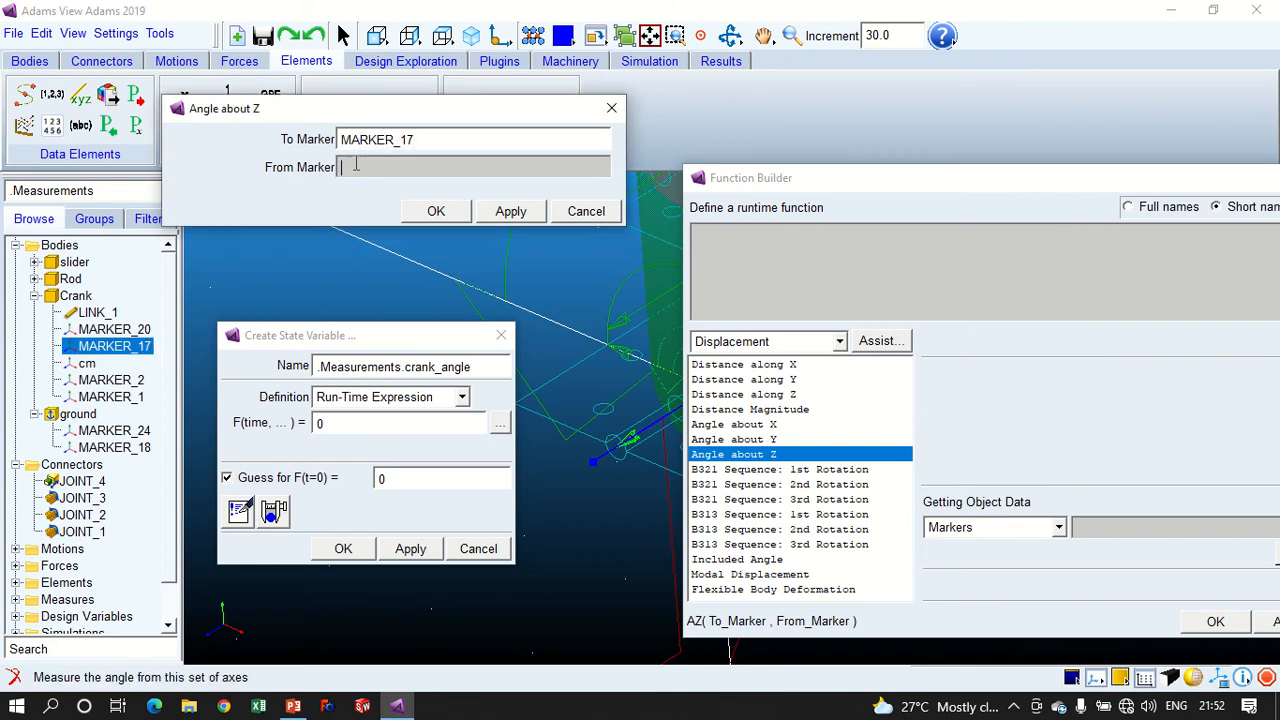
left_click(125, 448)
left_click(133, 450)
key("ctrl+c")
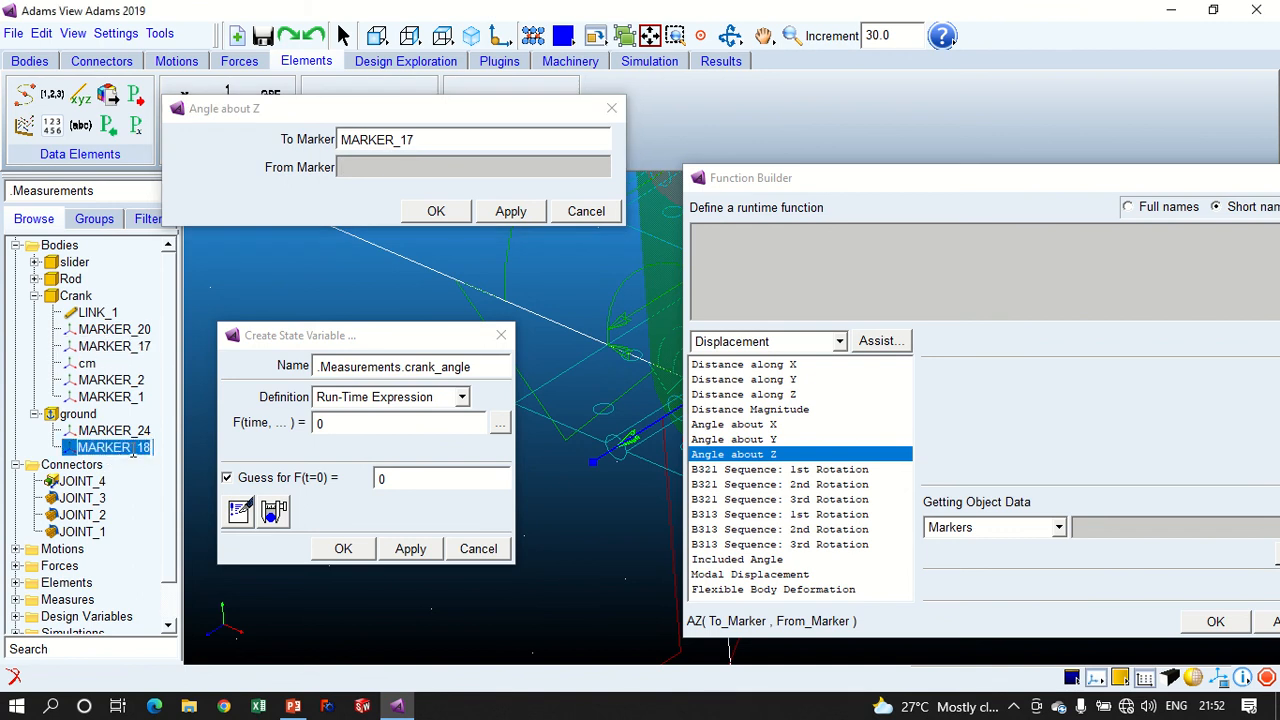
left_click(358, 167)
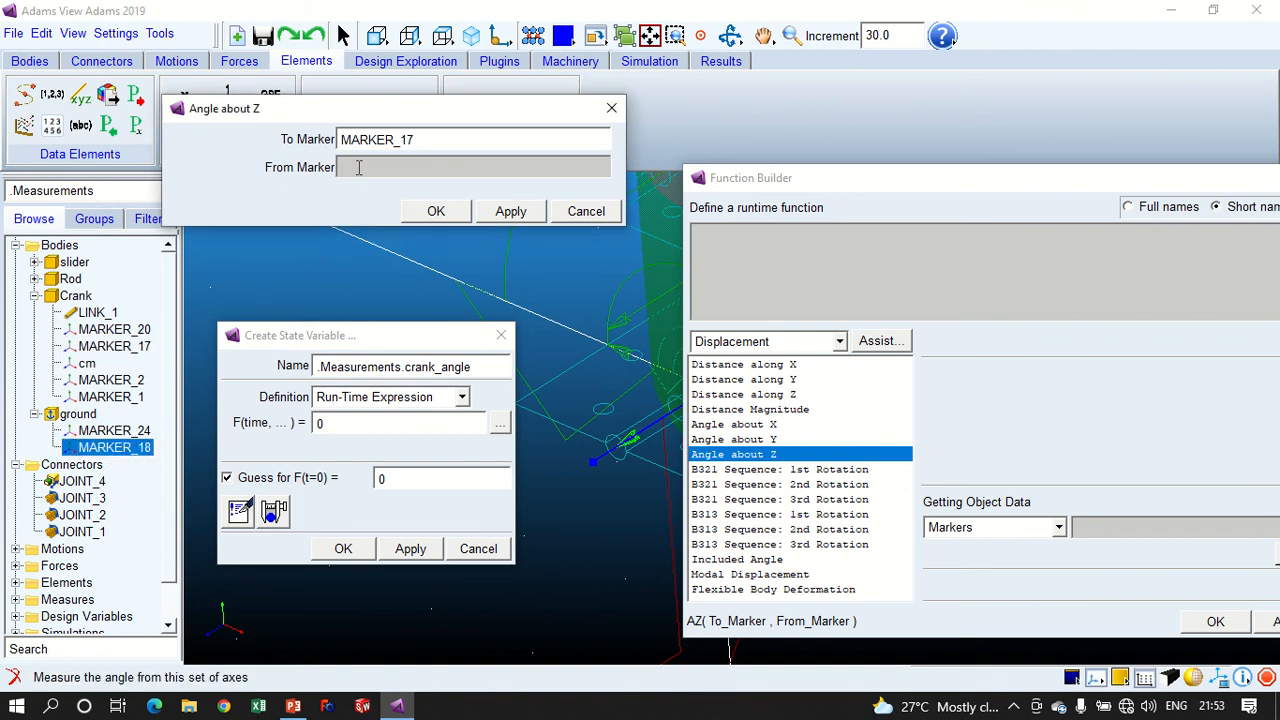
key("ctrl+v")
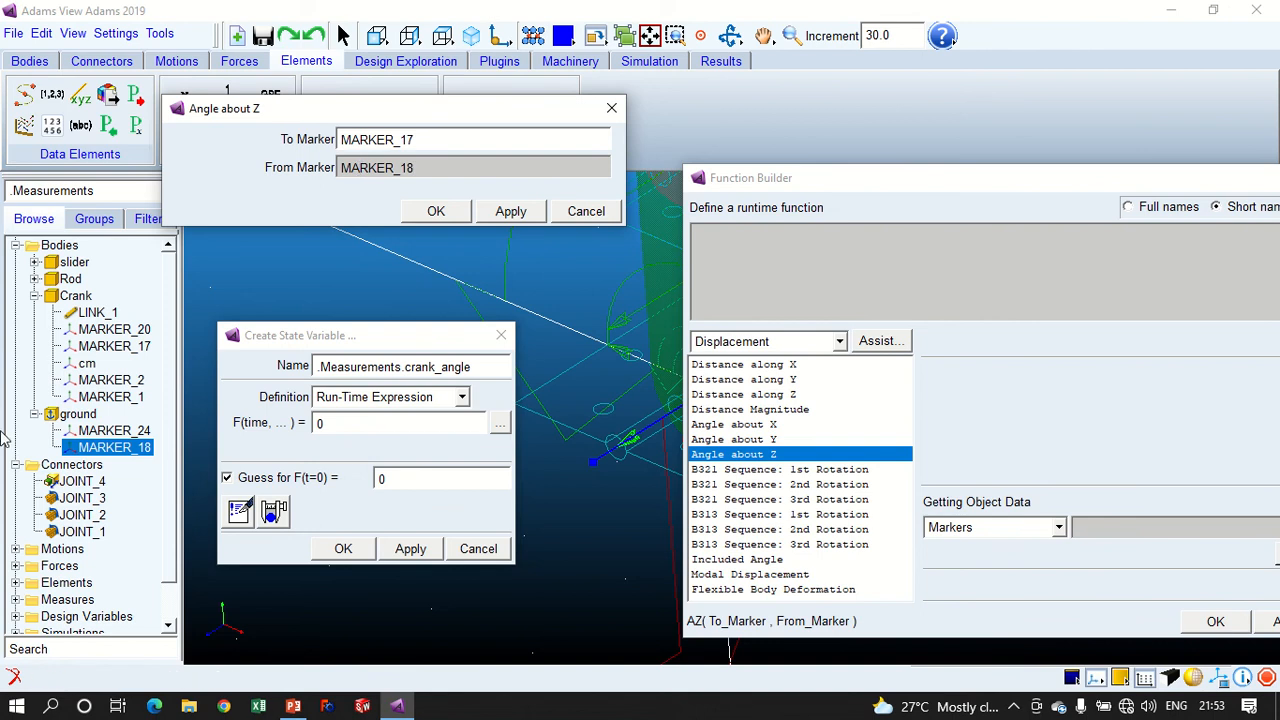
right_click(101, 447)
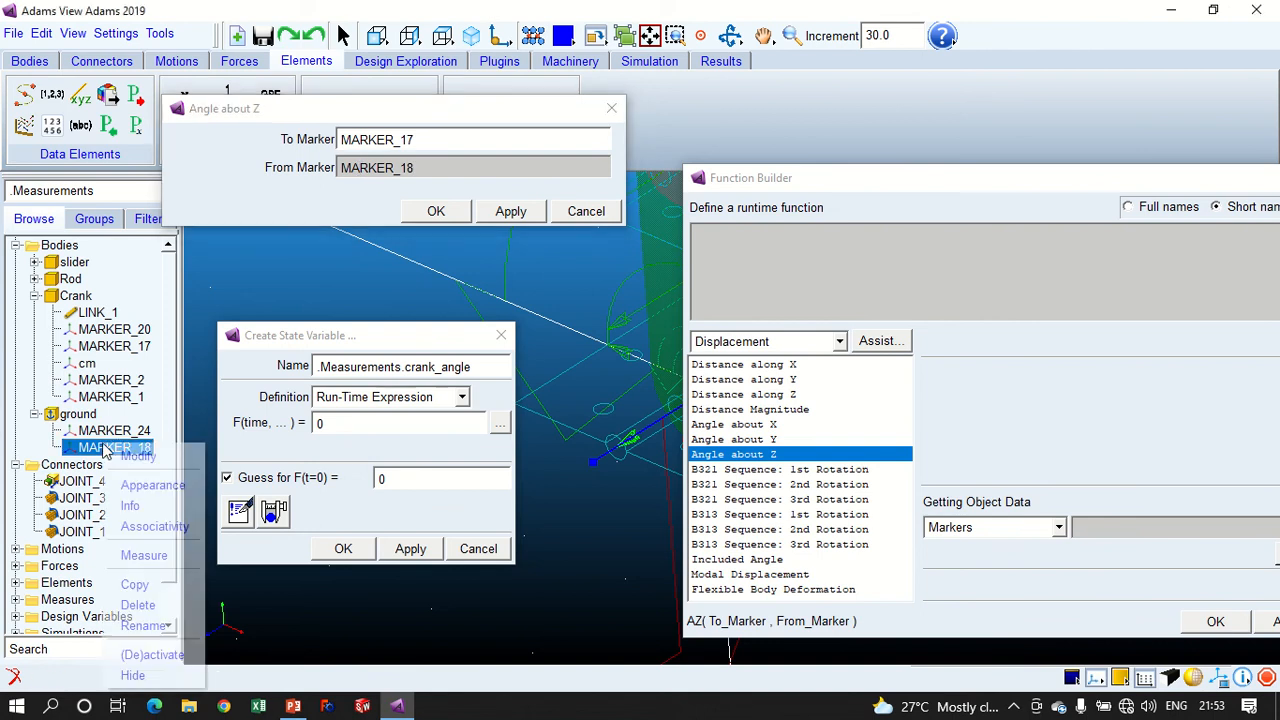
left_click(430, 139)
right_click(438, 167)
mouse_move(620, 180)
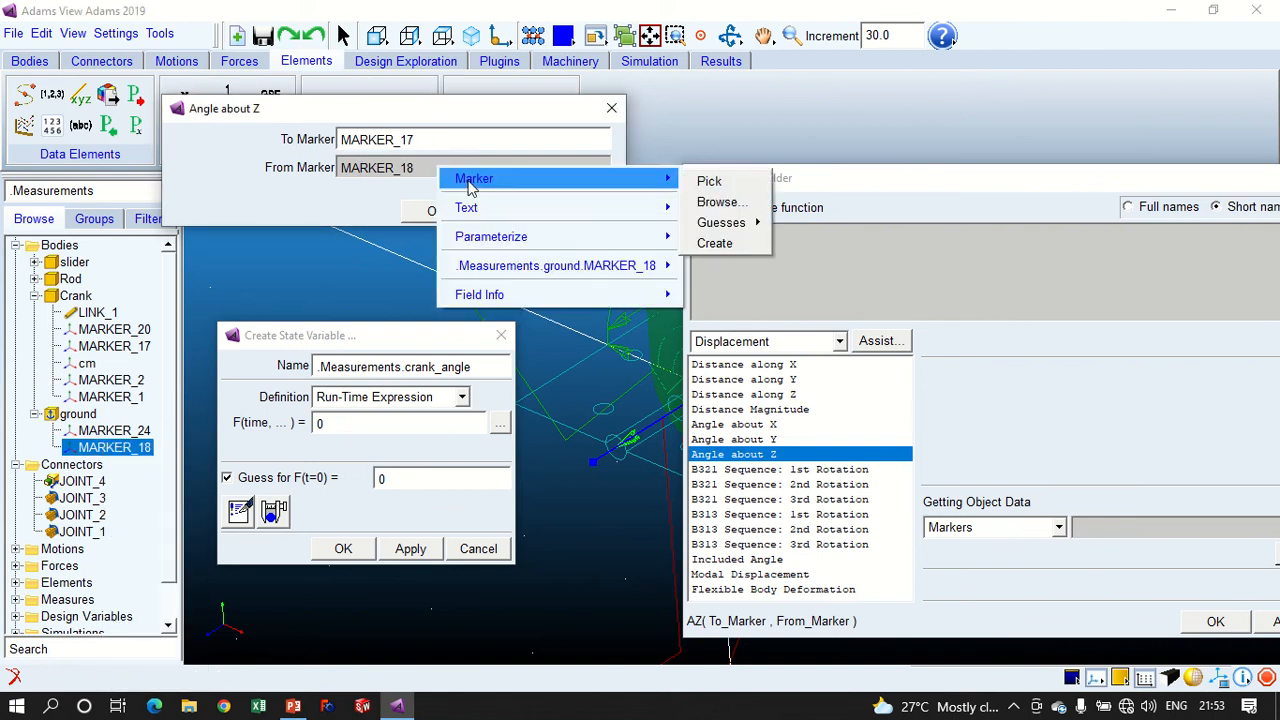
mouse_move(737, 228)
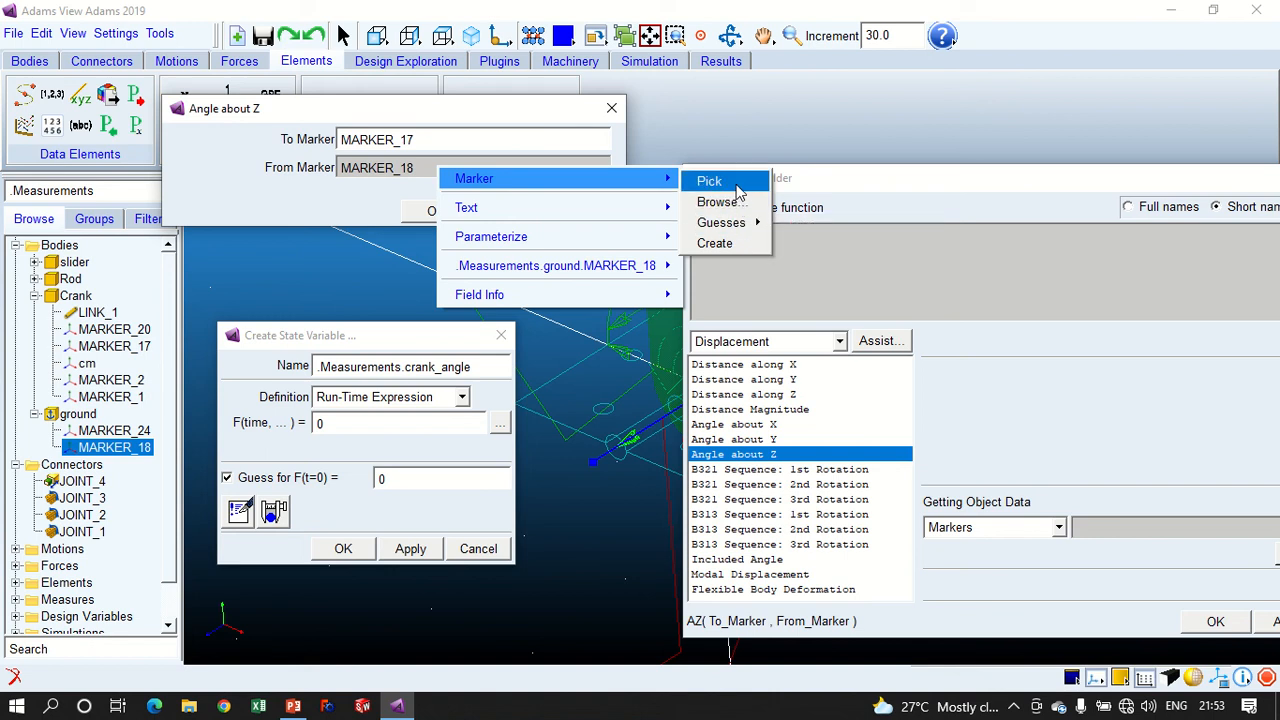
left_click(720, 203)
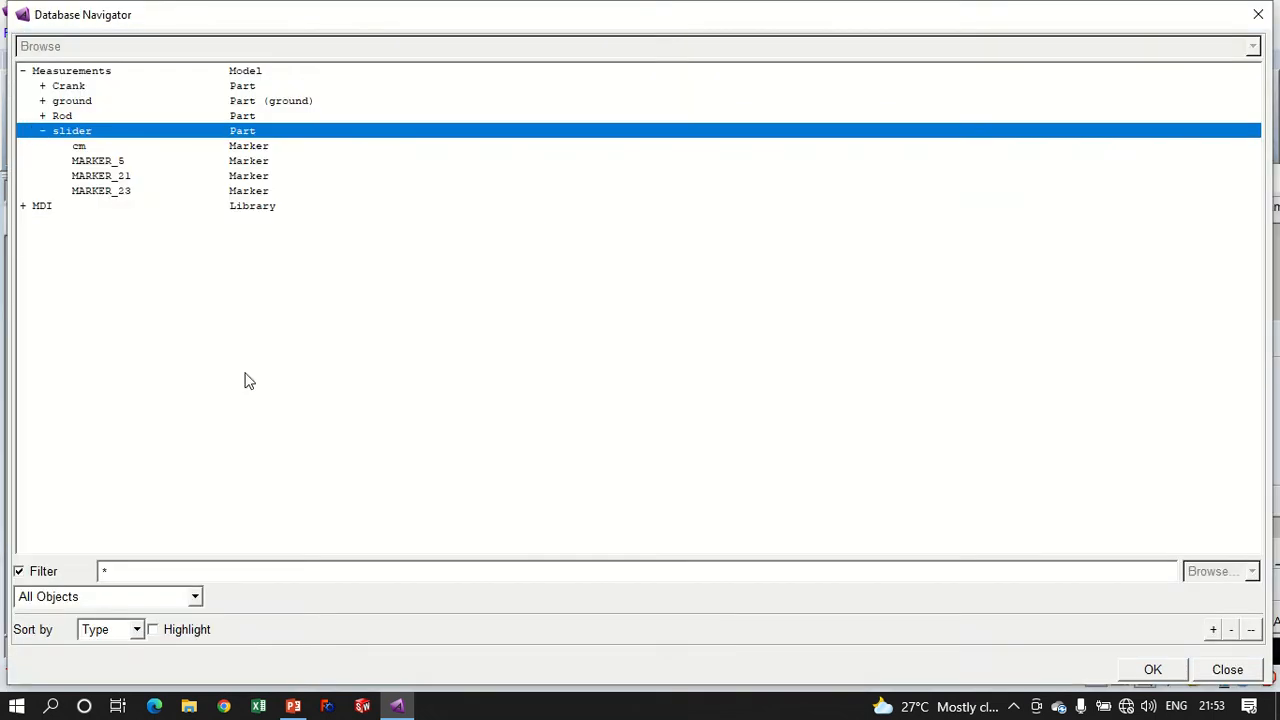
left_click(1215, 675)
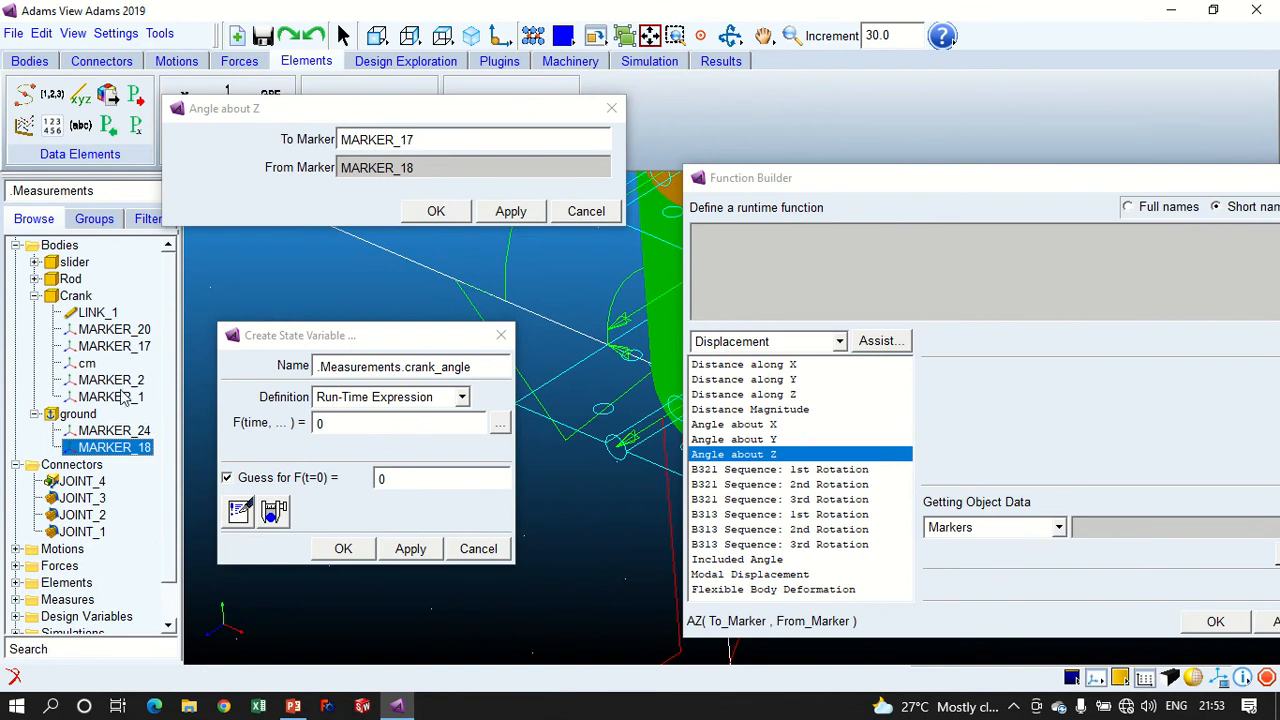
- Check the To and From Marker entries and insert AZ(MARKER_17, MARKER_18) into the run-time function
left_click(112, 346)
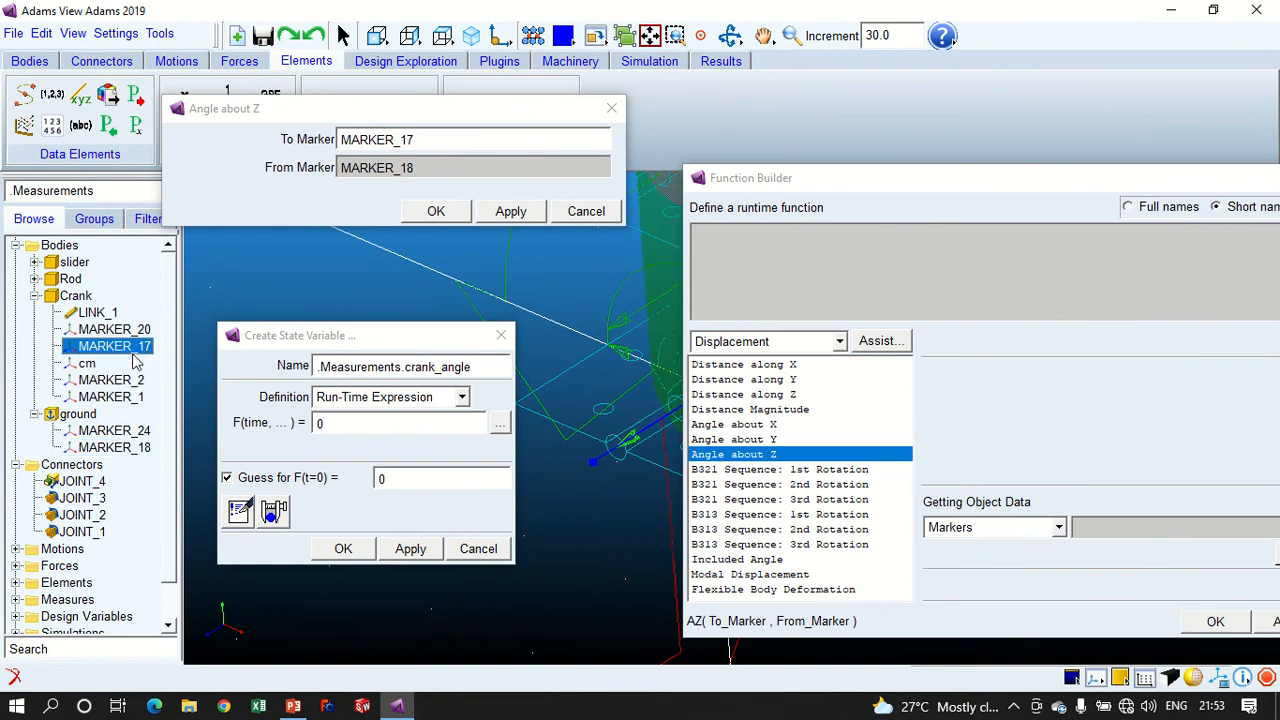
left_click(118, 346)
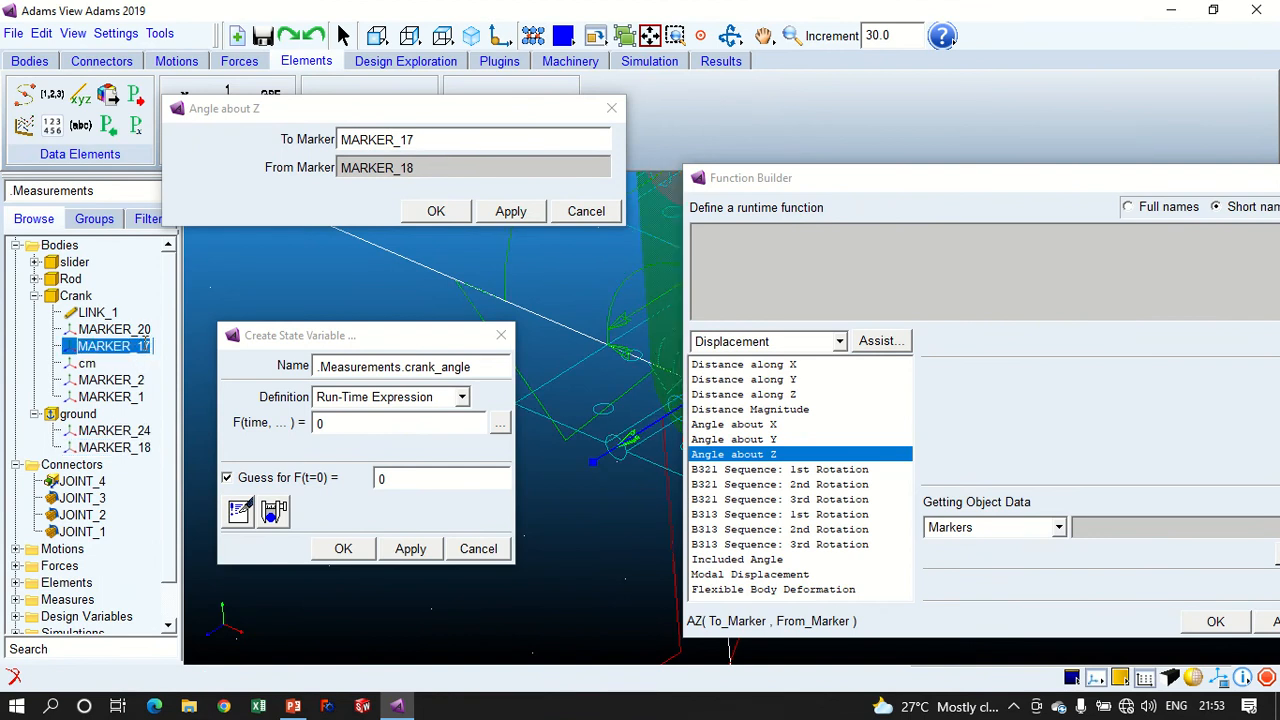
left_click(435, 140)
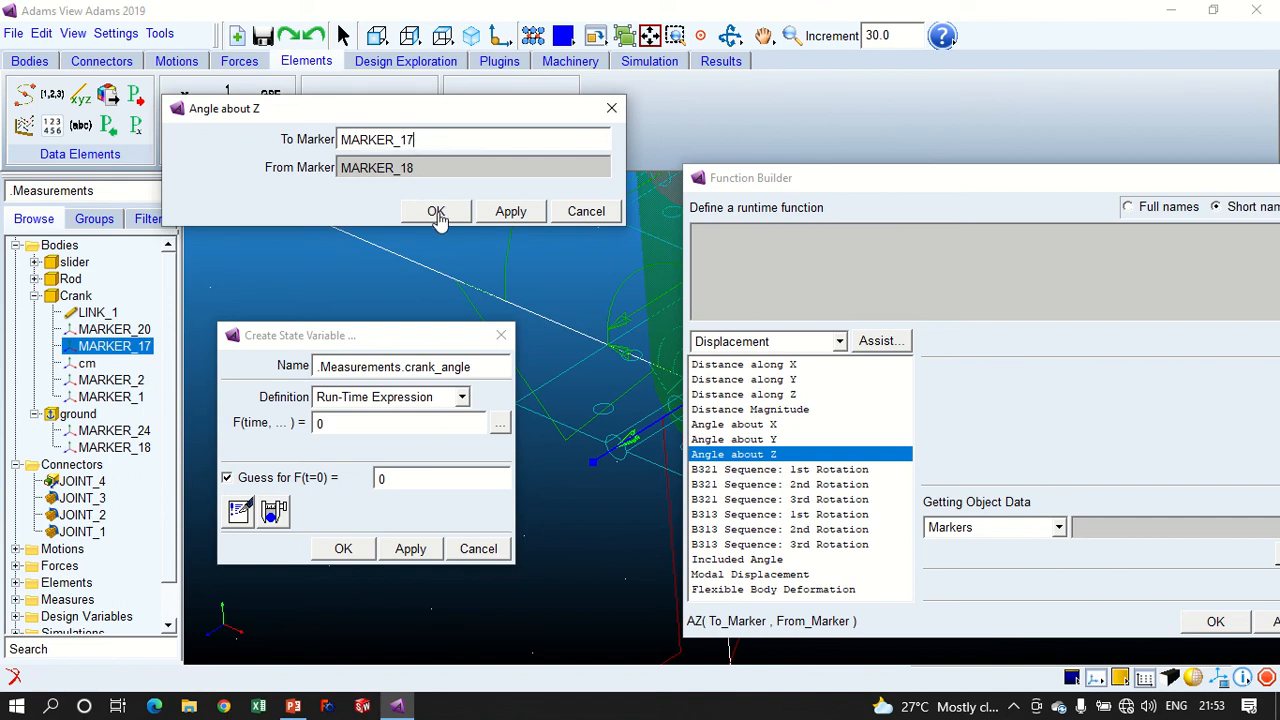
double_click(365, 139)
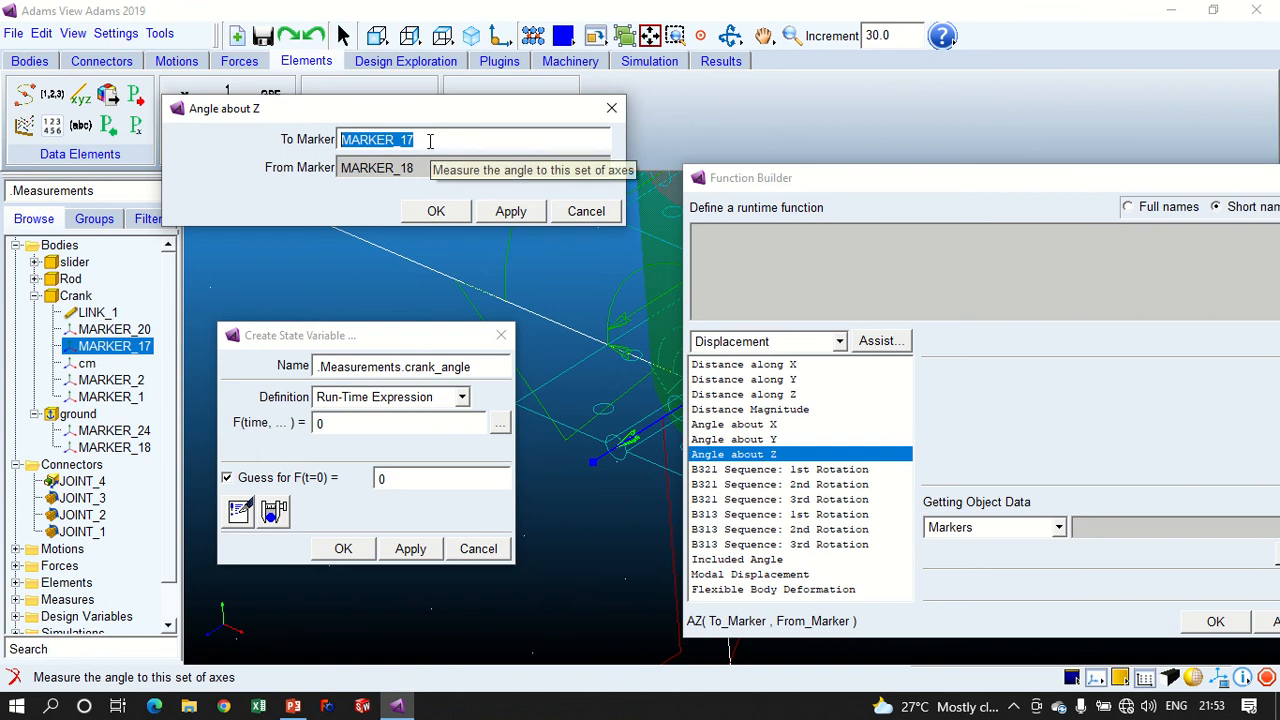
left_click(430, 172)
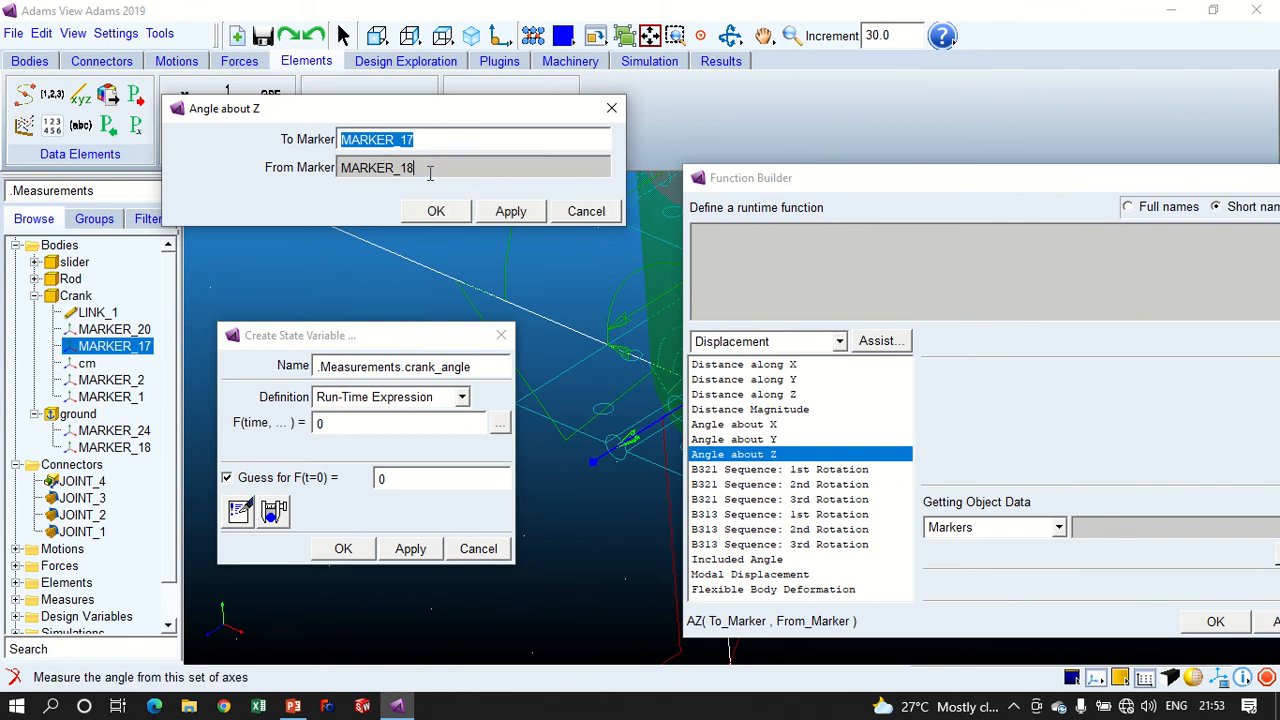
left_click_drag(434, 172, 336, 170)
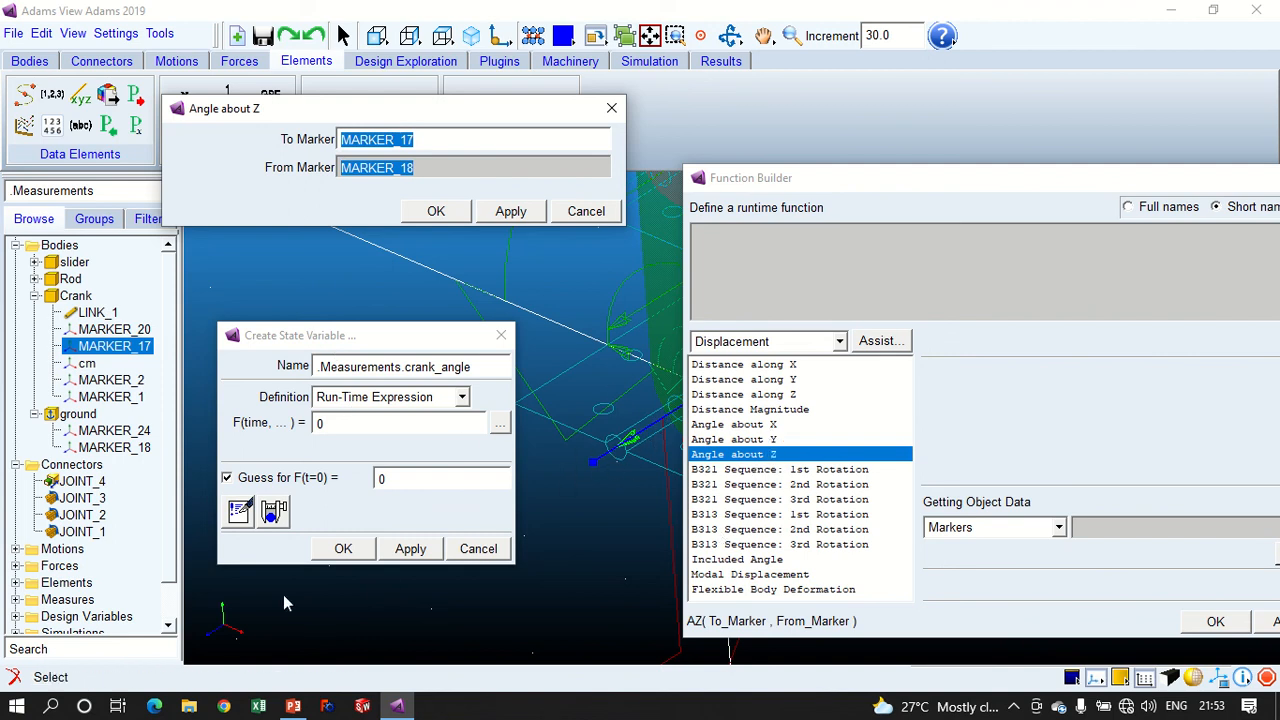
left_click(455, 213)
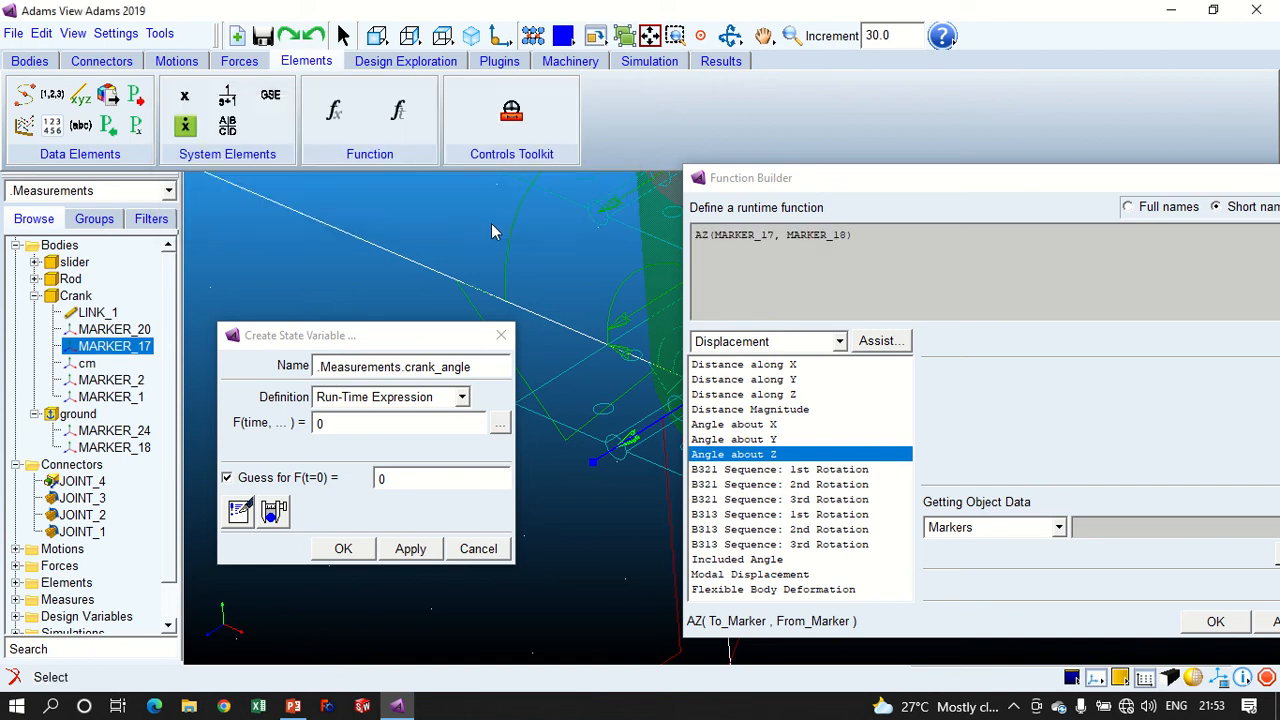
- Review the AZ function in the crank_angle expression and verify its syntax
left_click_drag(967, 189, 721, 142)
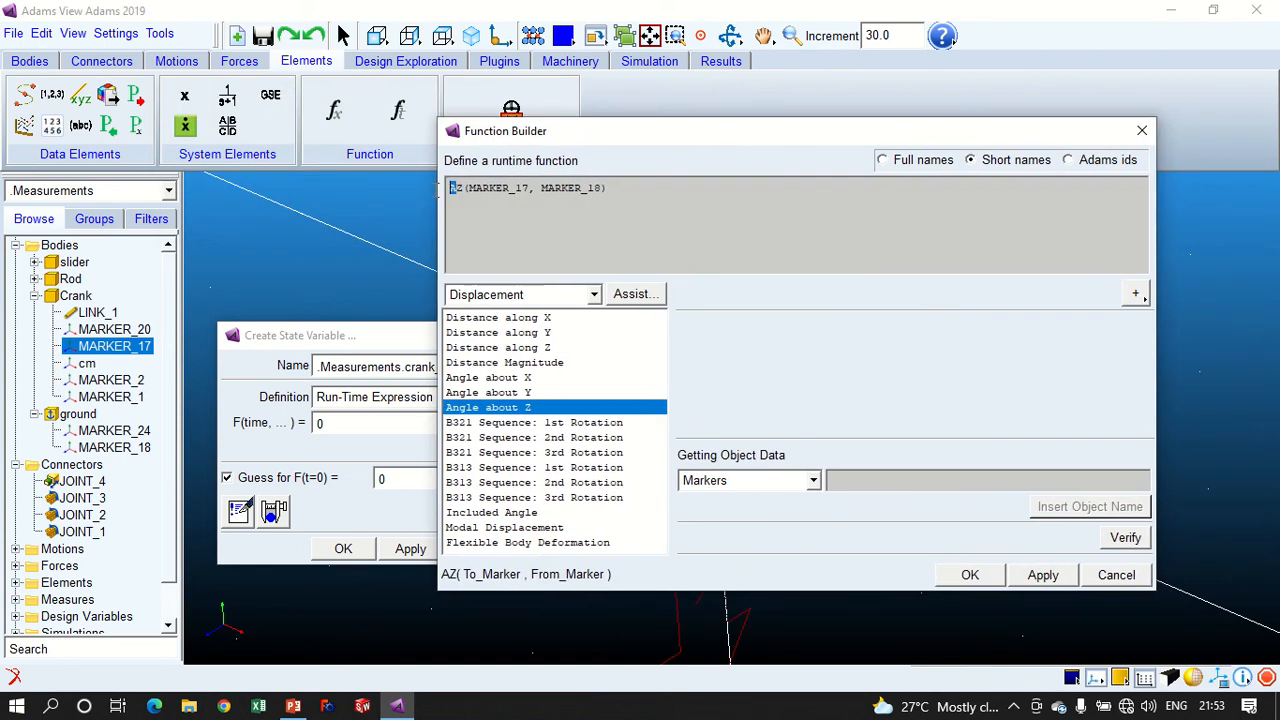
left_click_drag(463, 188, 430, 187)
type("AZ")
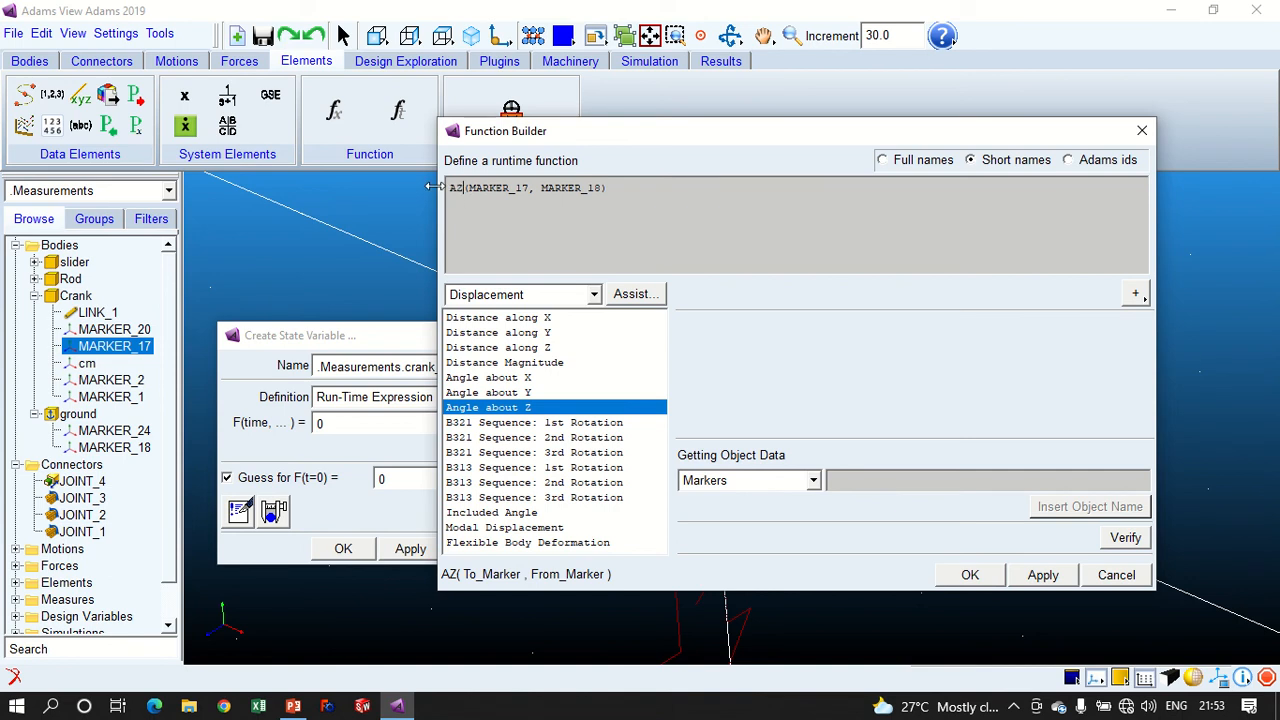
left_click(1120, 538)
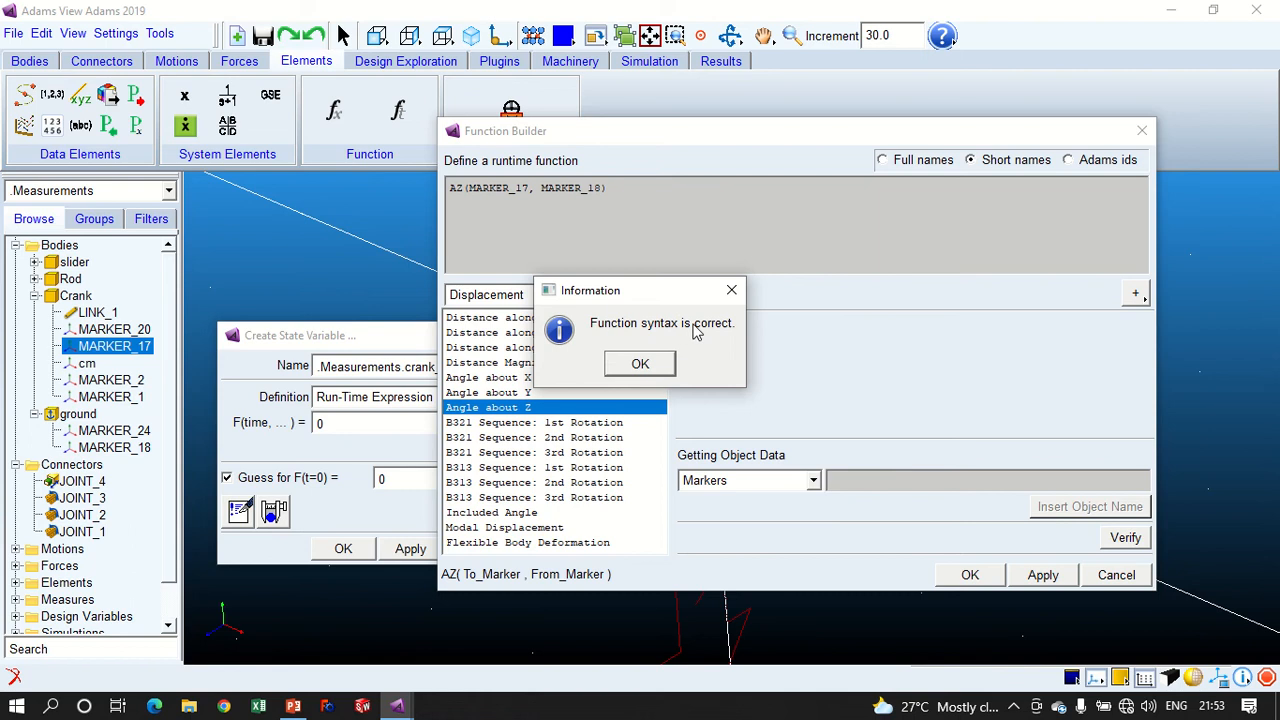
- Accept the AZ(MARKER_17, MARKER_18) run-time expression and create the crank_angle state variable
left_click(640, 364)
left_click(970, 574)
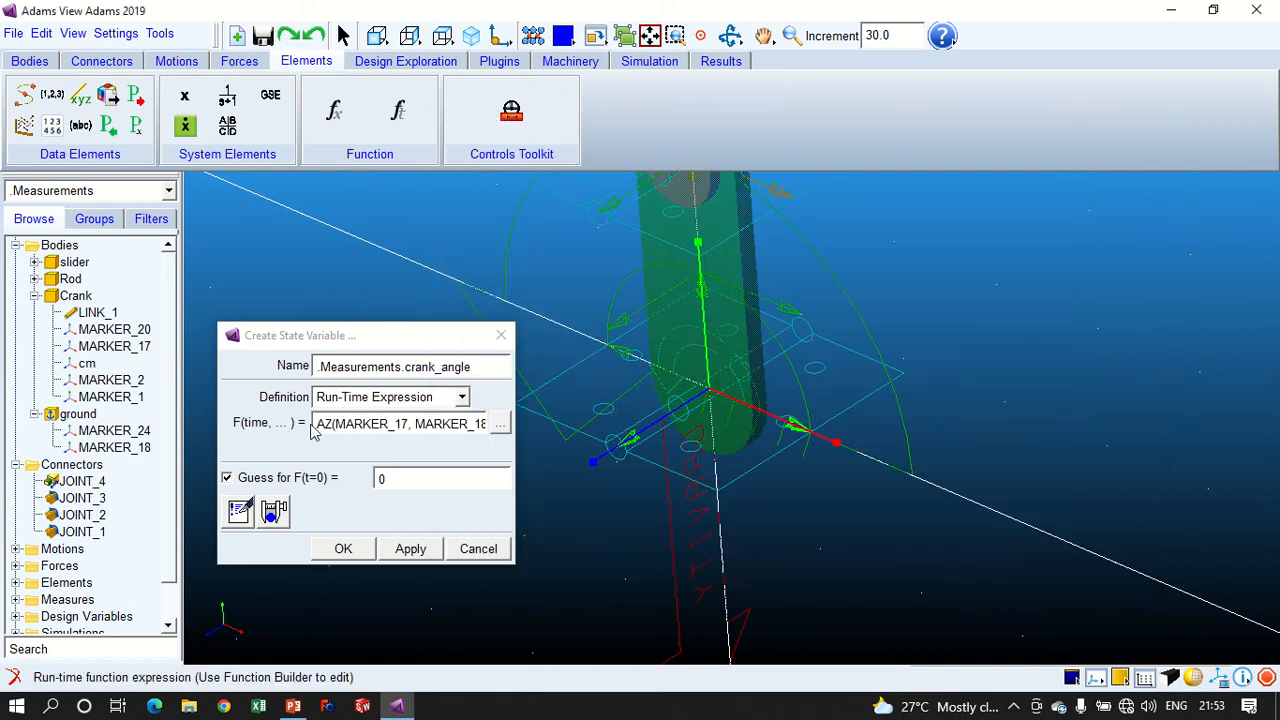
left_click(350, 549)
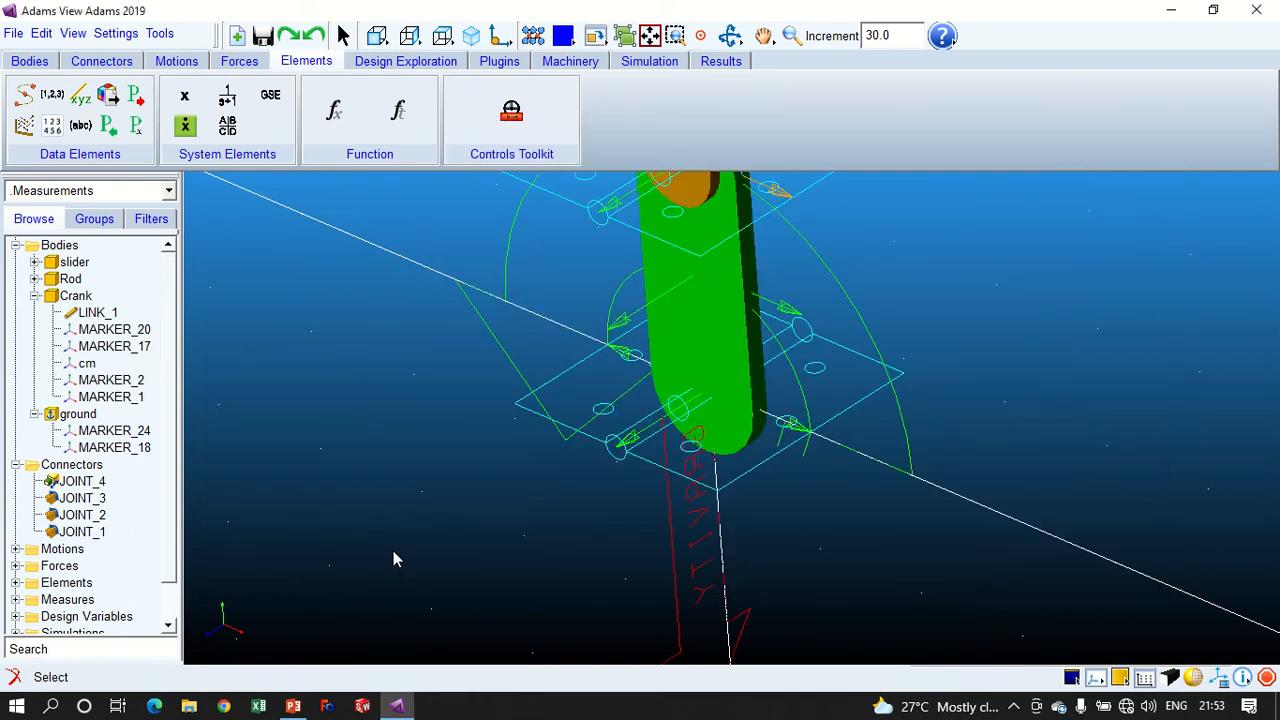
- Run an interactive simulation of the mechanism and display the whole model from the front
left_click(645, 67)
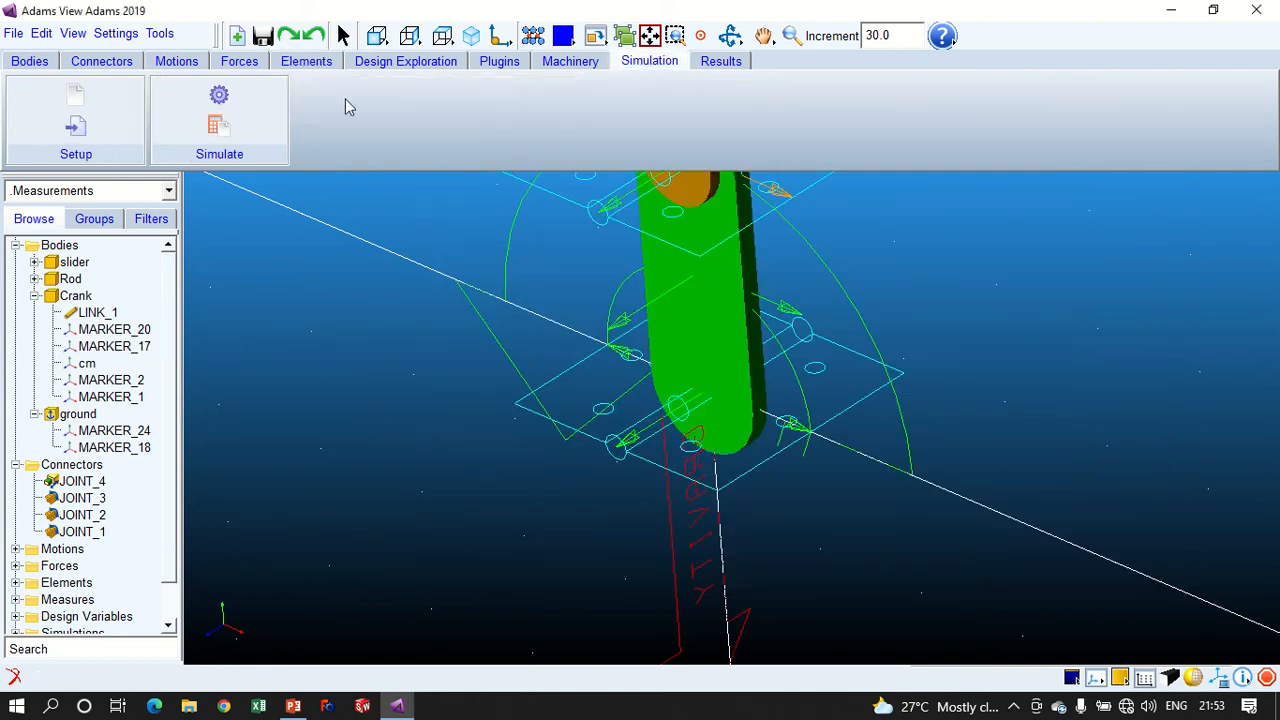
left_click(246, 103)
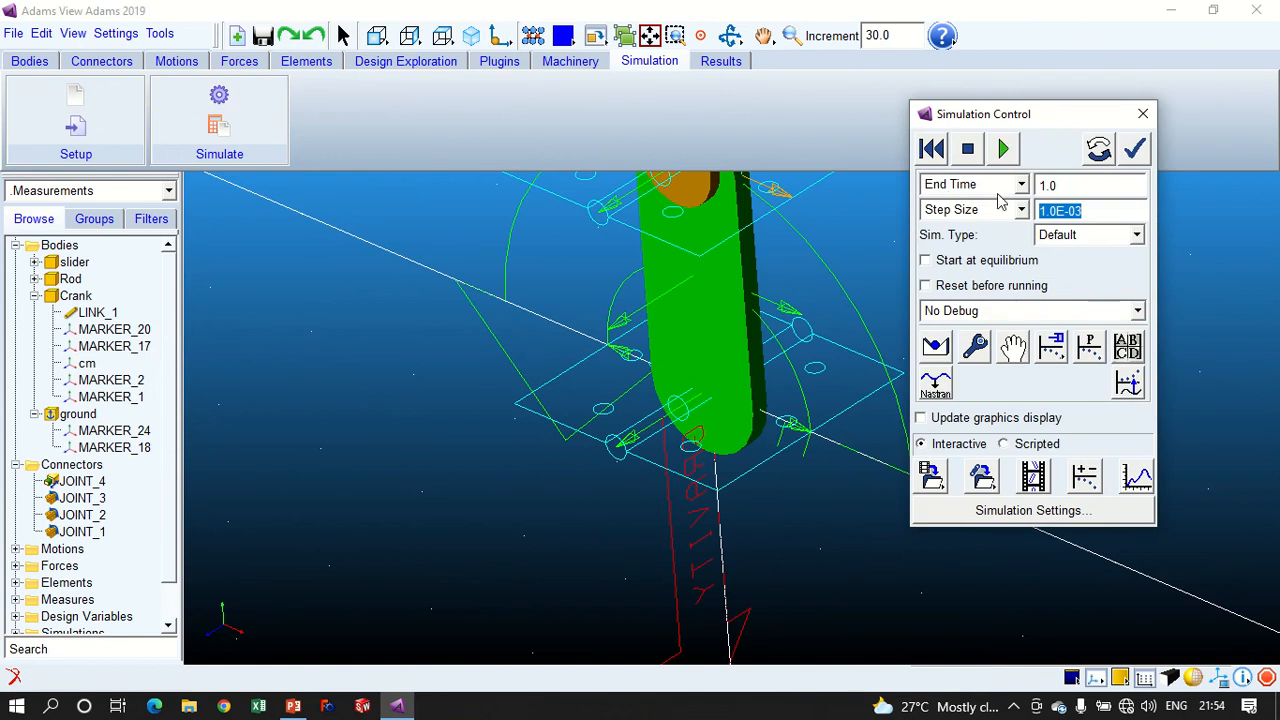
left_click(1003, 148)
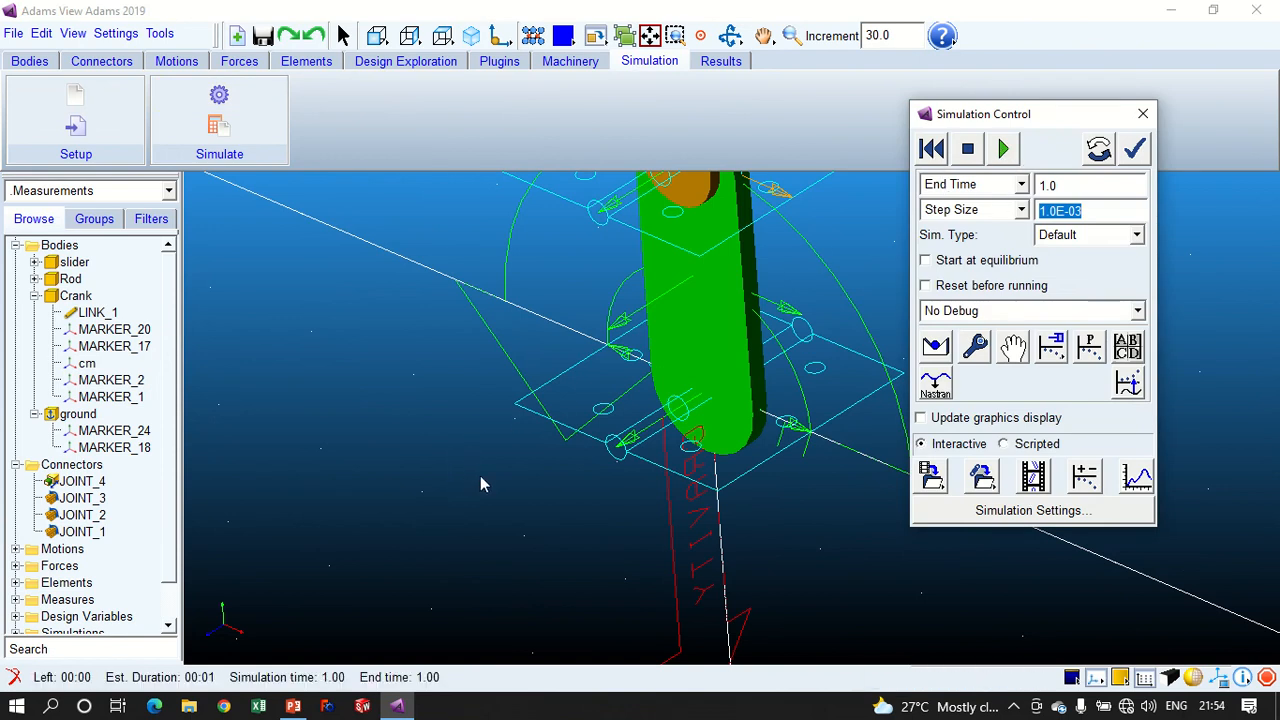
left_click(468, 38)
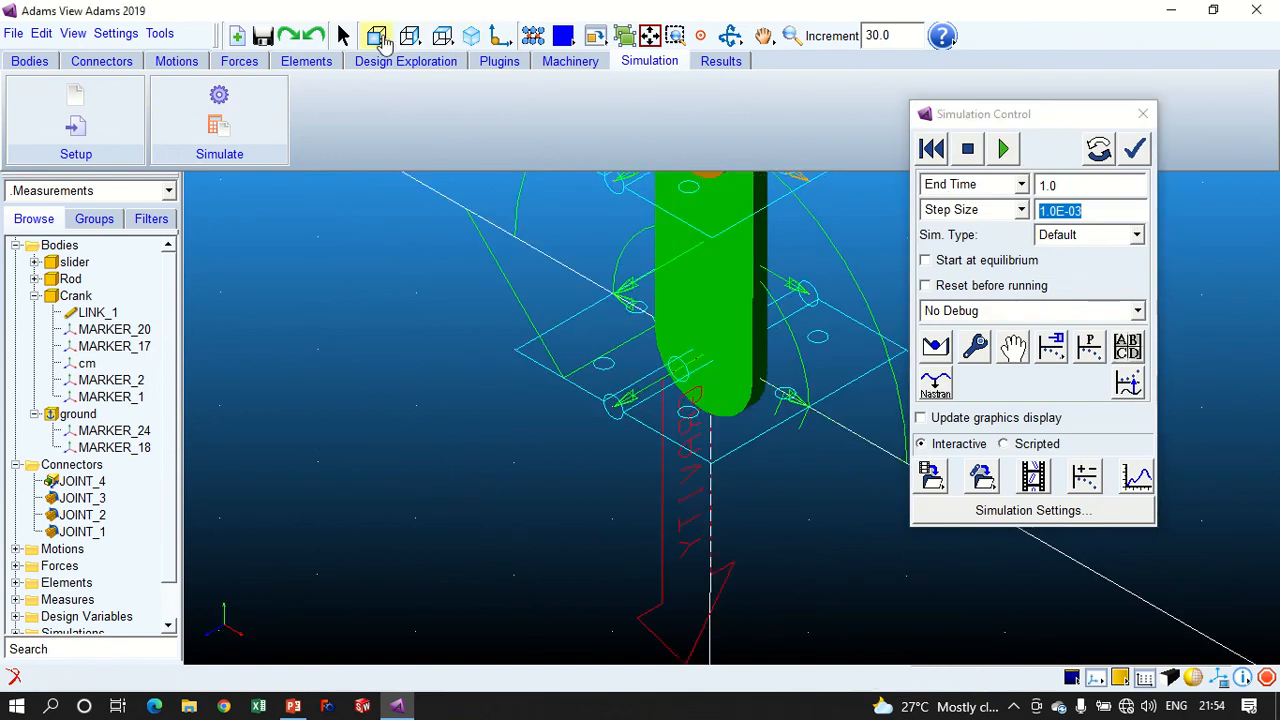
left_click(380, 40)
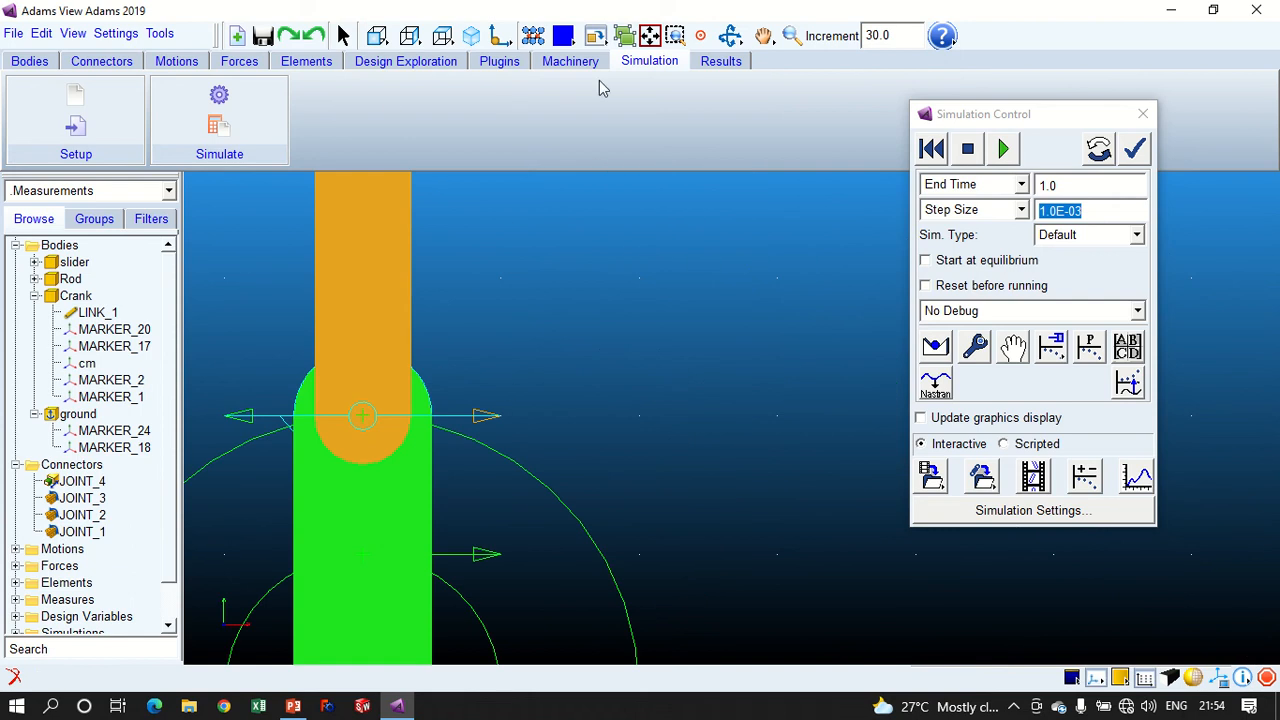
left_click(649, 35)
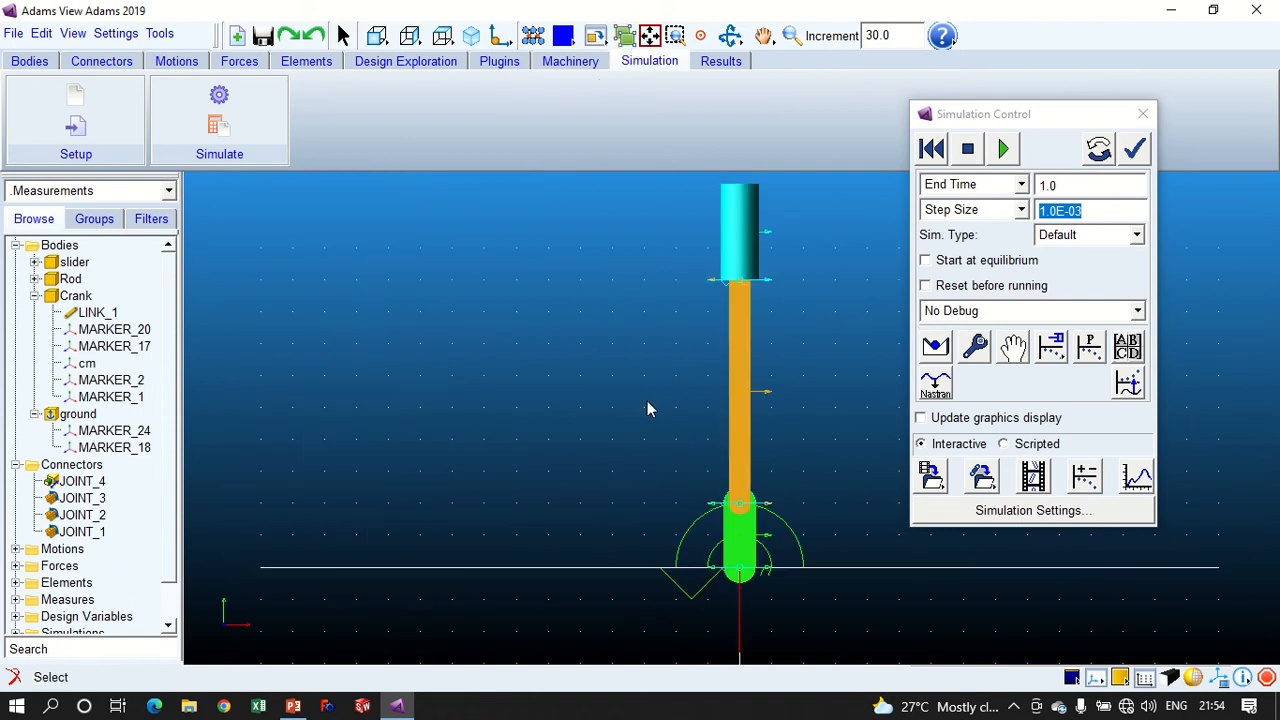
- Switch to Adams PostProcessor, plot the Q component of the crank_angle result set against time, and turn on plot statistics
left_click(1136, 476)
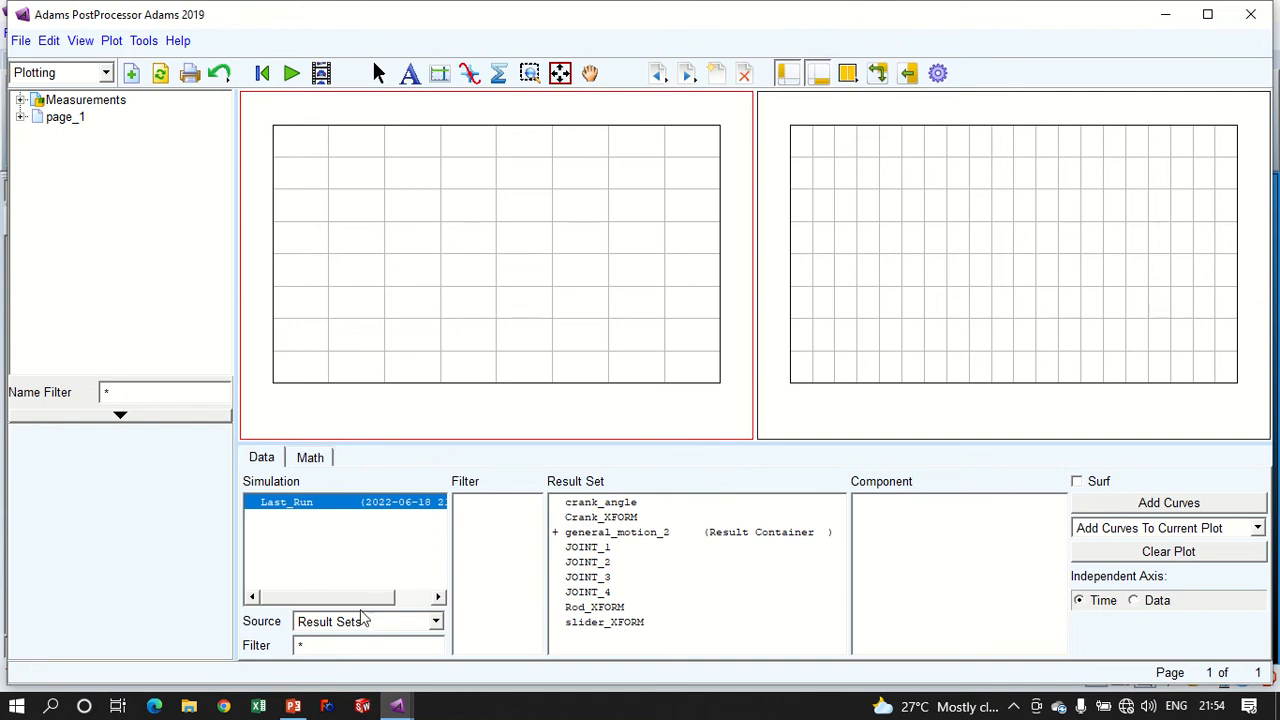
left_click(348, 624)
left_click(348, 625)
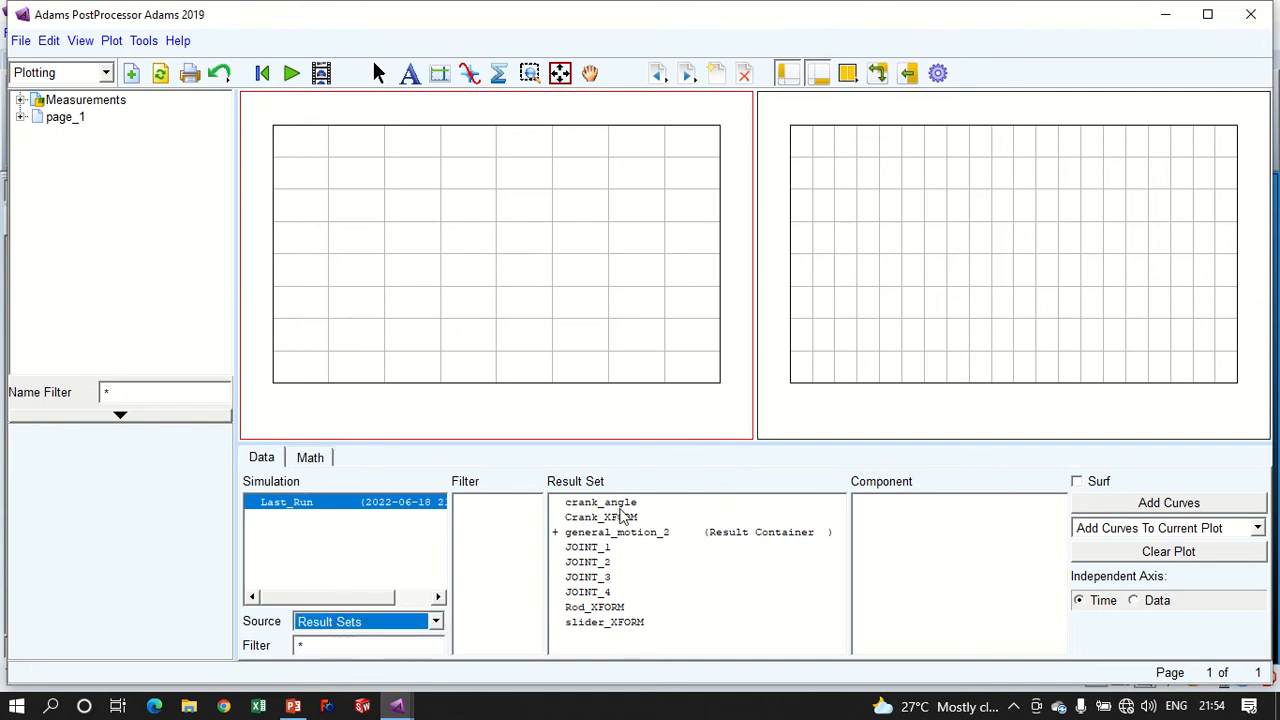
left_click(626, 506)
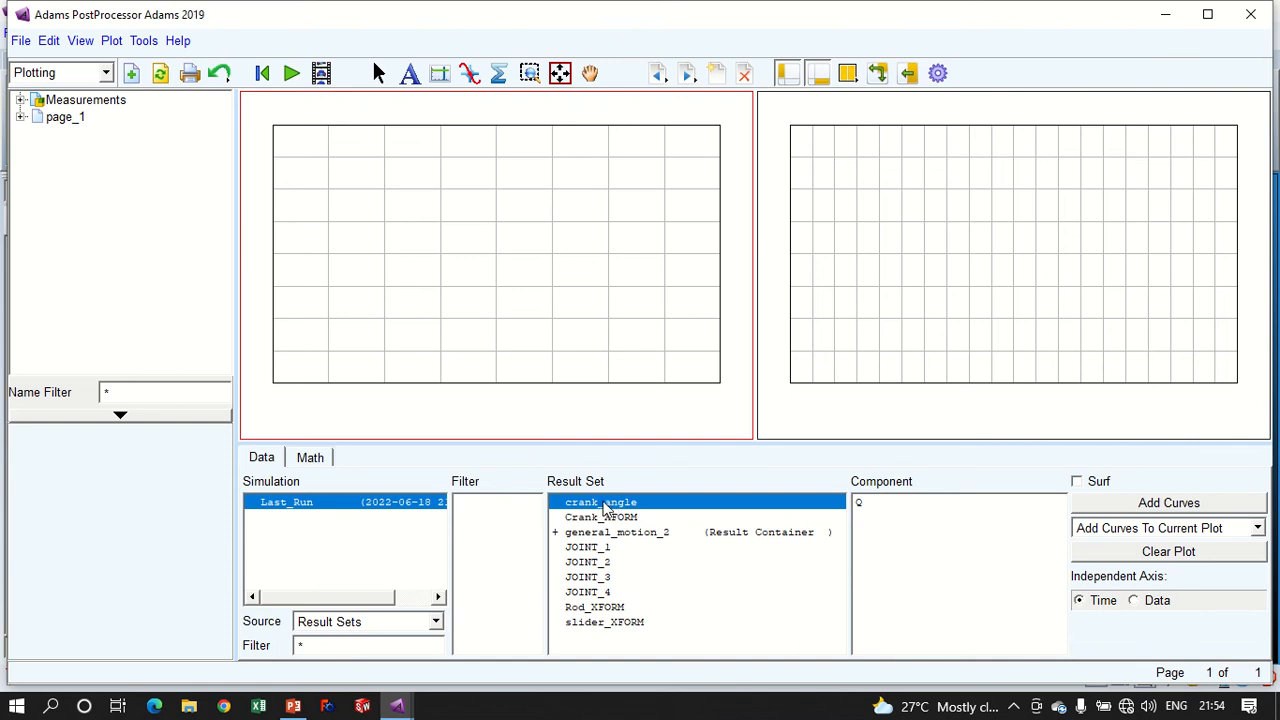
left_click(880, 504)
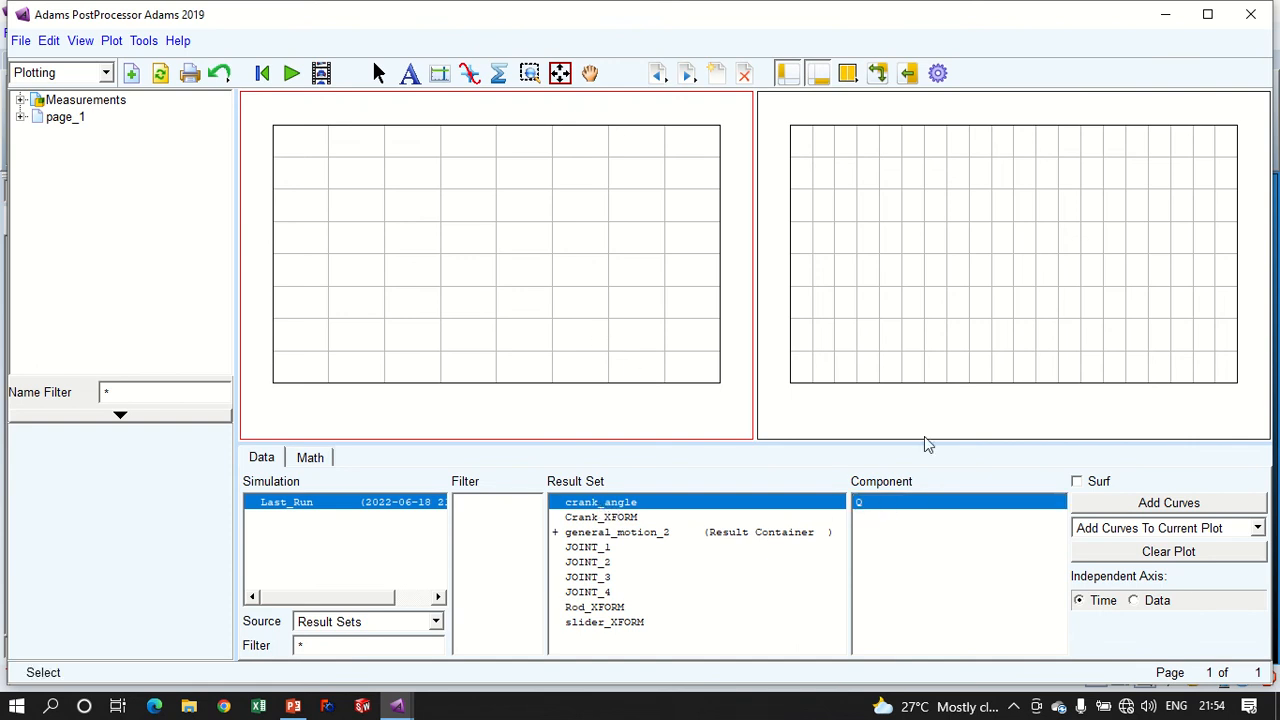
left_click(1197, 505)
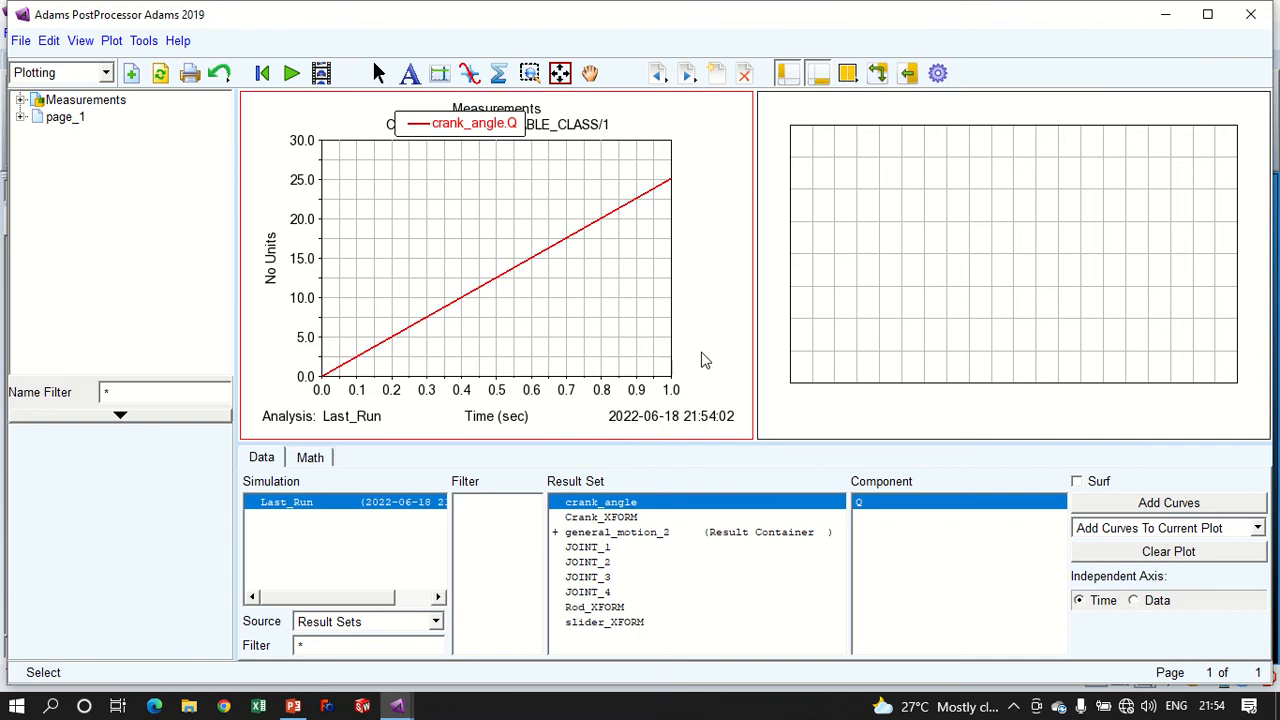
left_click(469, 73)
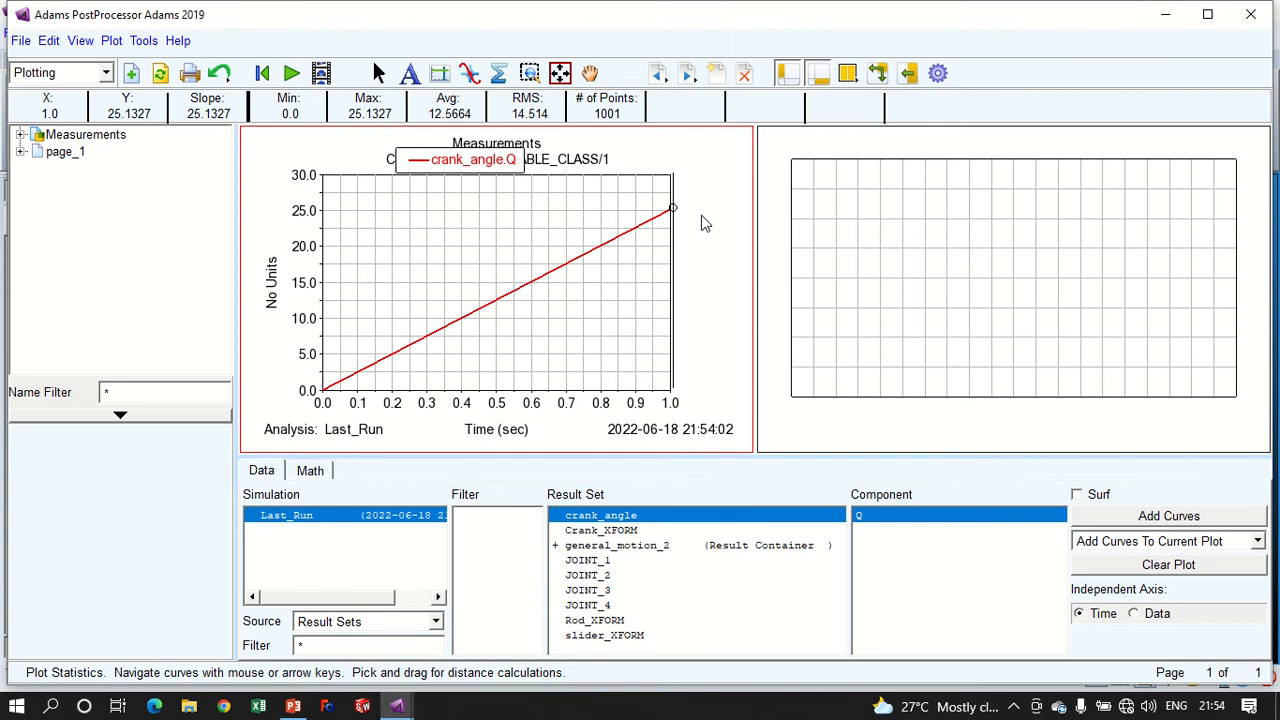
left_click(1207, 14)
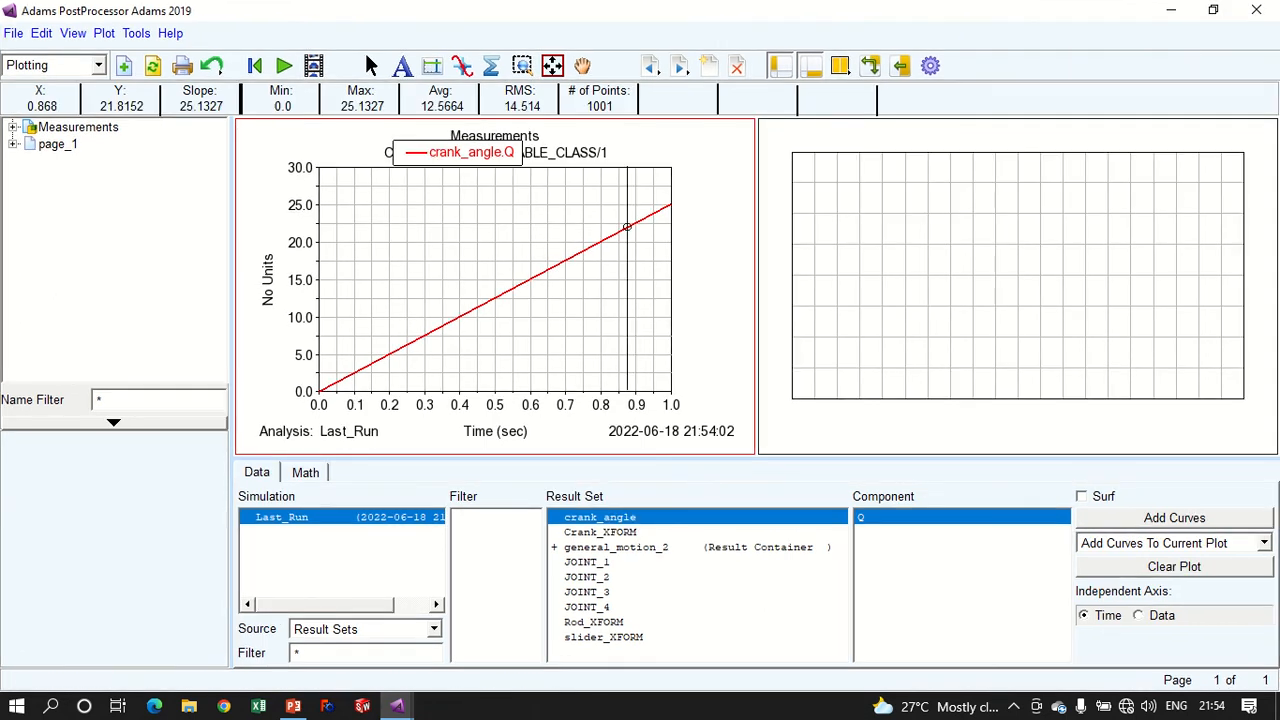
- Compute 2 × 3.14 × 4 in Calculator as a check on the plotted crank angle, and close Calculator
left_click(50, 706)
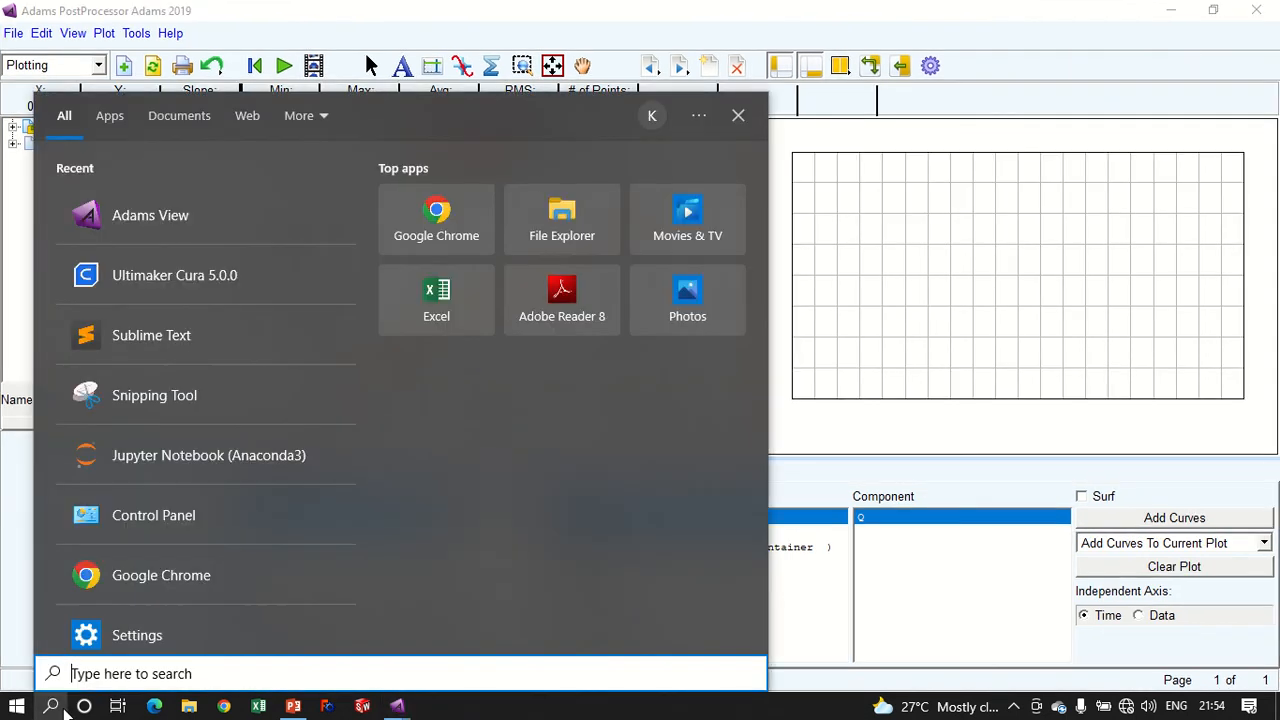
type("ca")
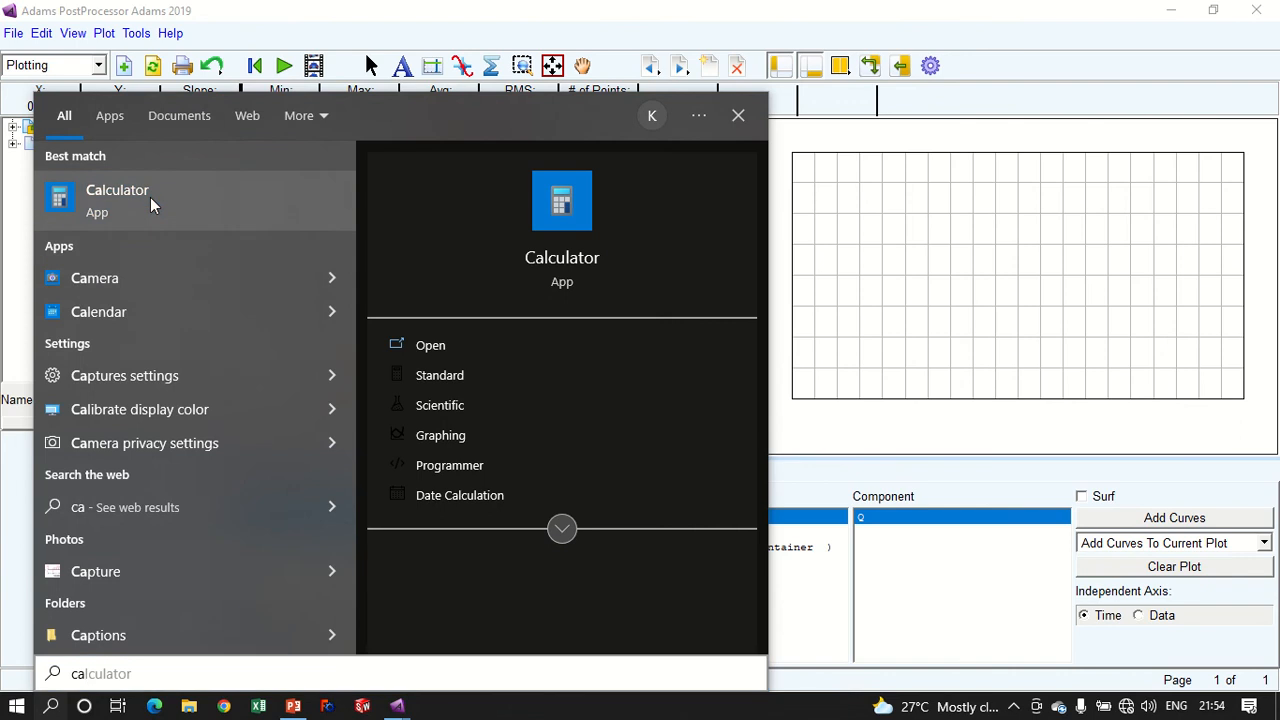
left_click(151, 203)
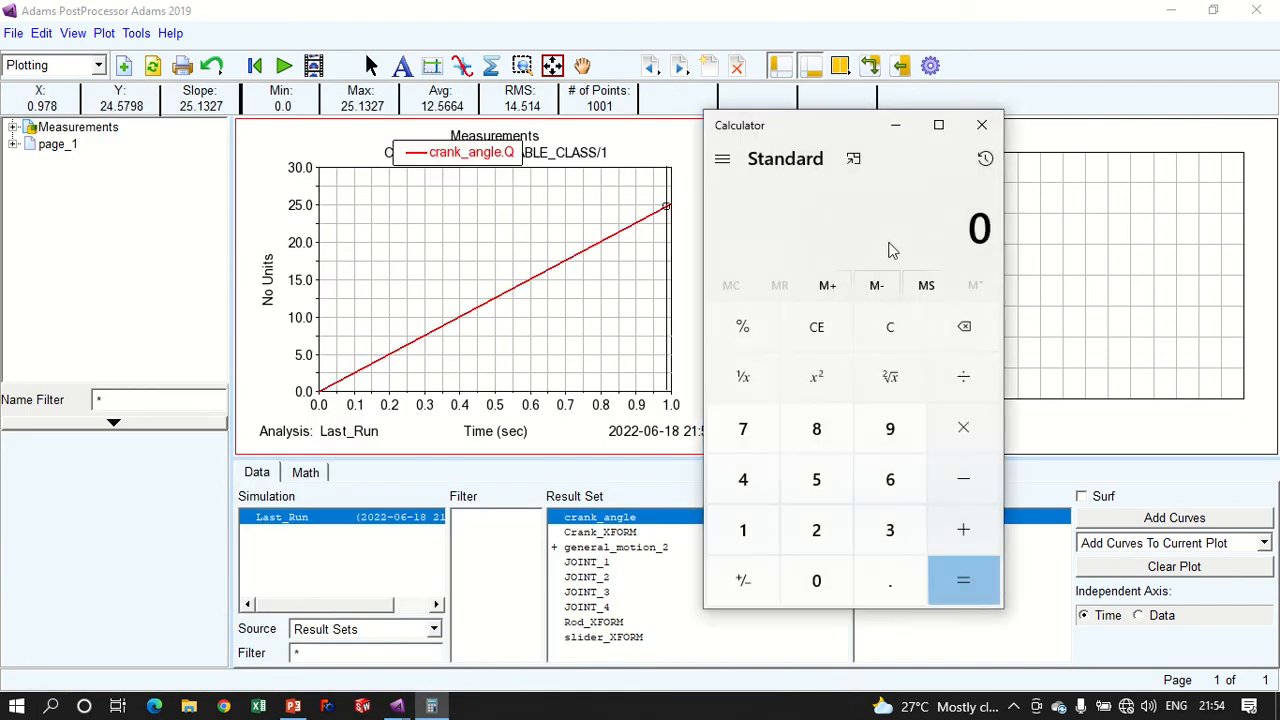
type("2 × ")
type("3.")
type("14")
key("Return")
type("*4")
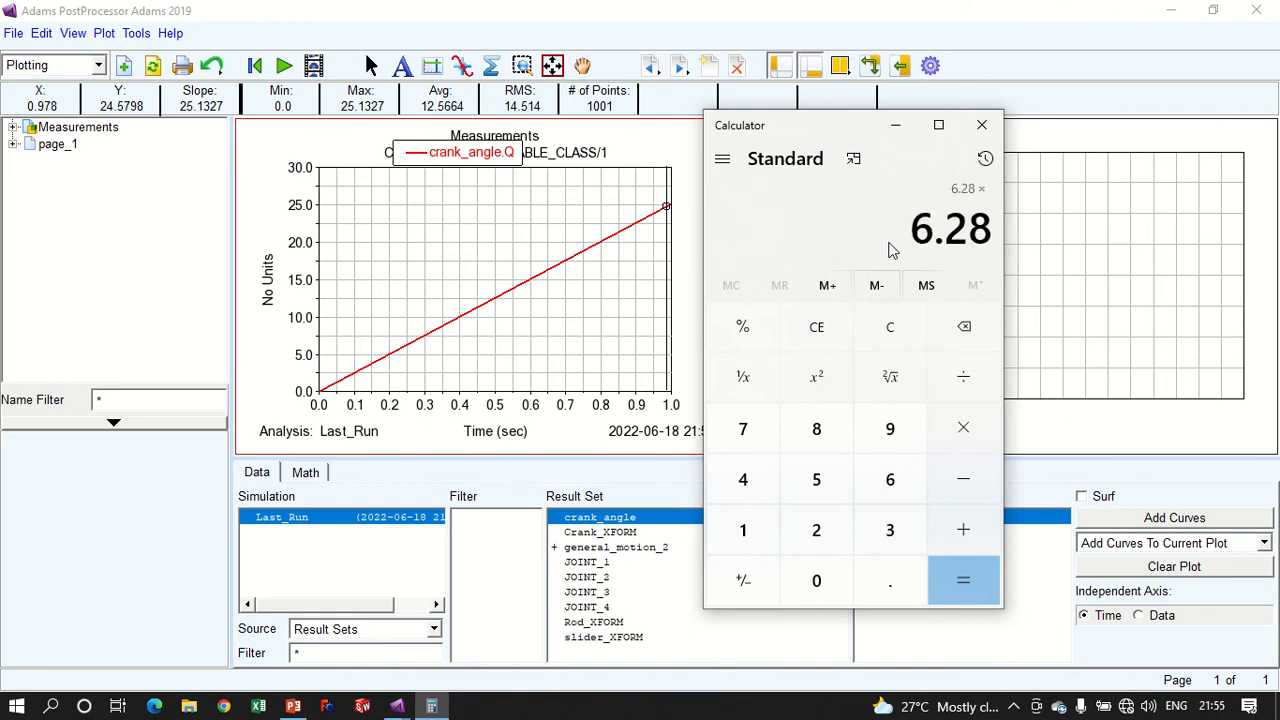
key("Return")
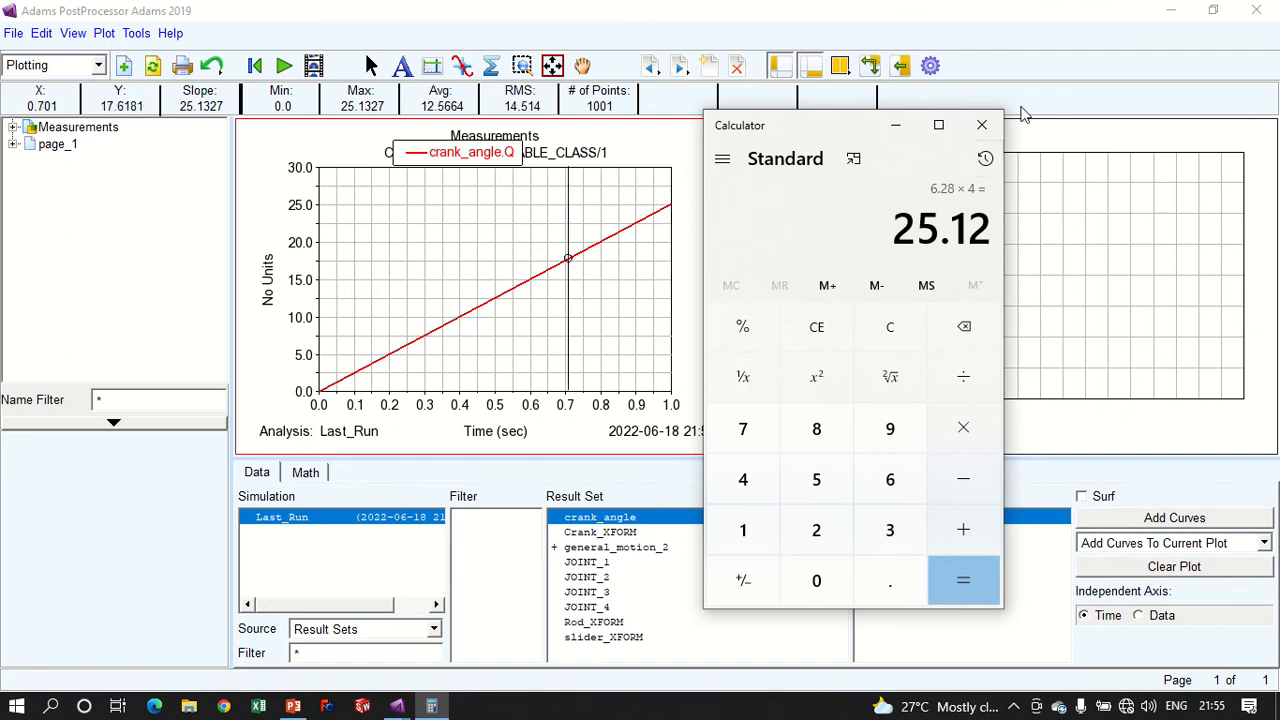
left_click(981, 124)
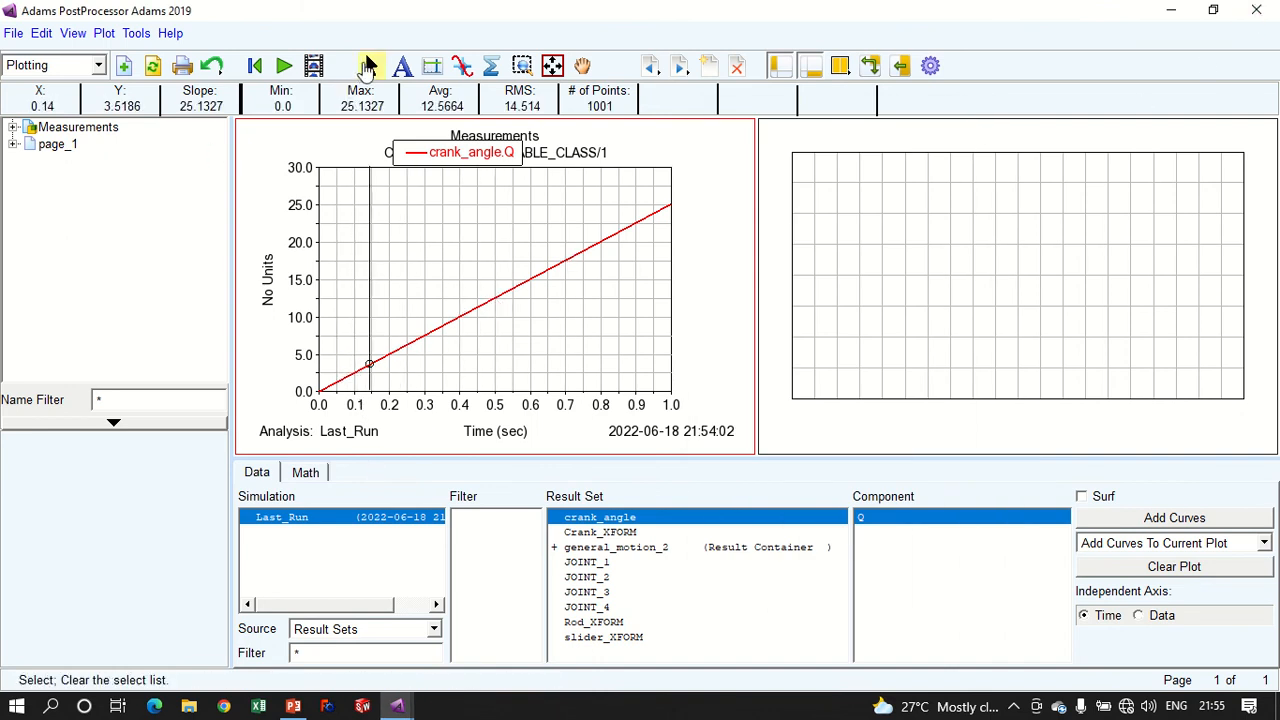
- Convert the crank_angle curve to degrees by multiplying its Y expression by 180/3.14, and inspect its plot statistics
left_click(368, 66)
left_click(308, 458)
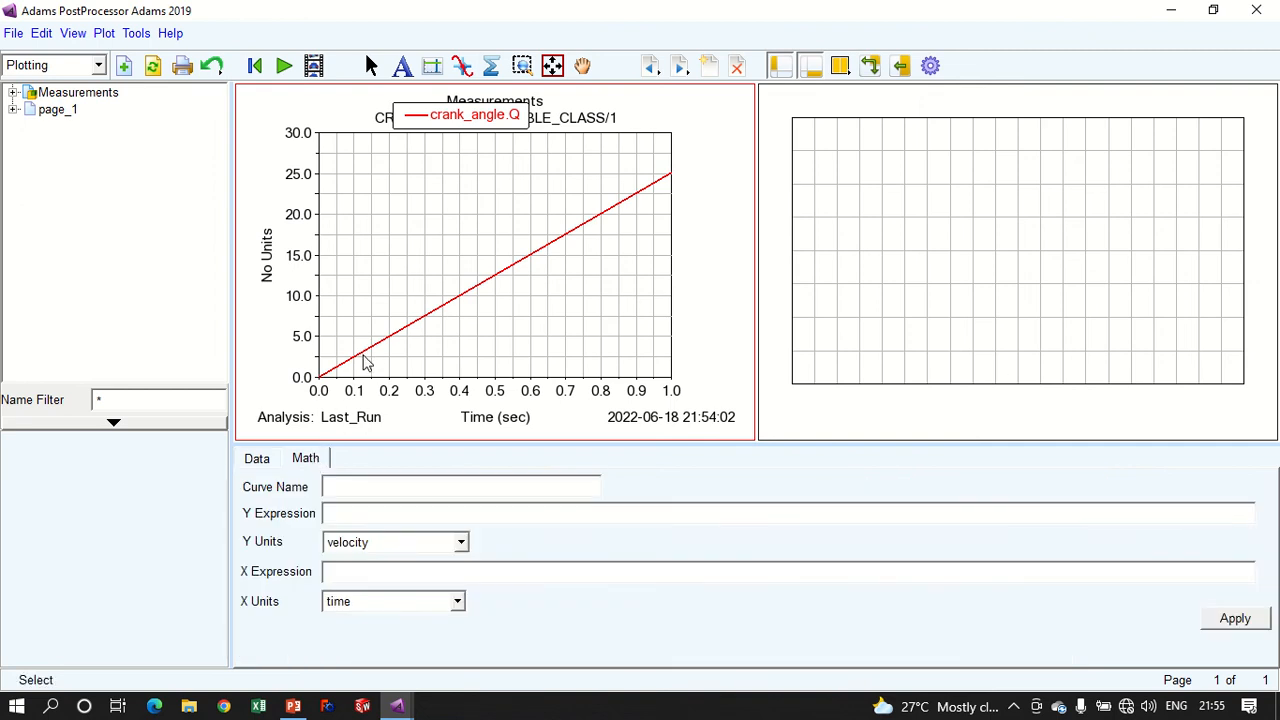
left_click(365, 362)
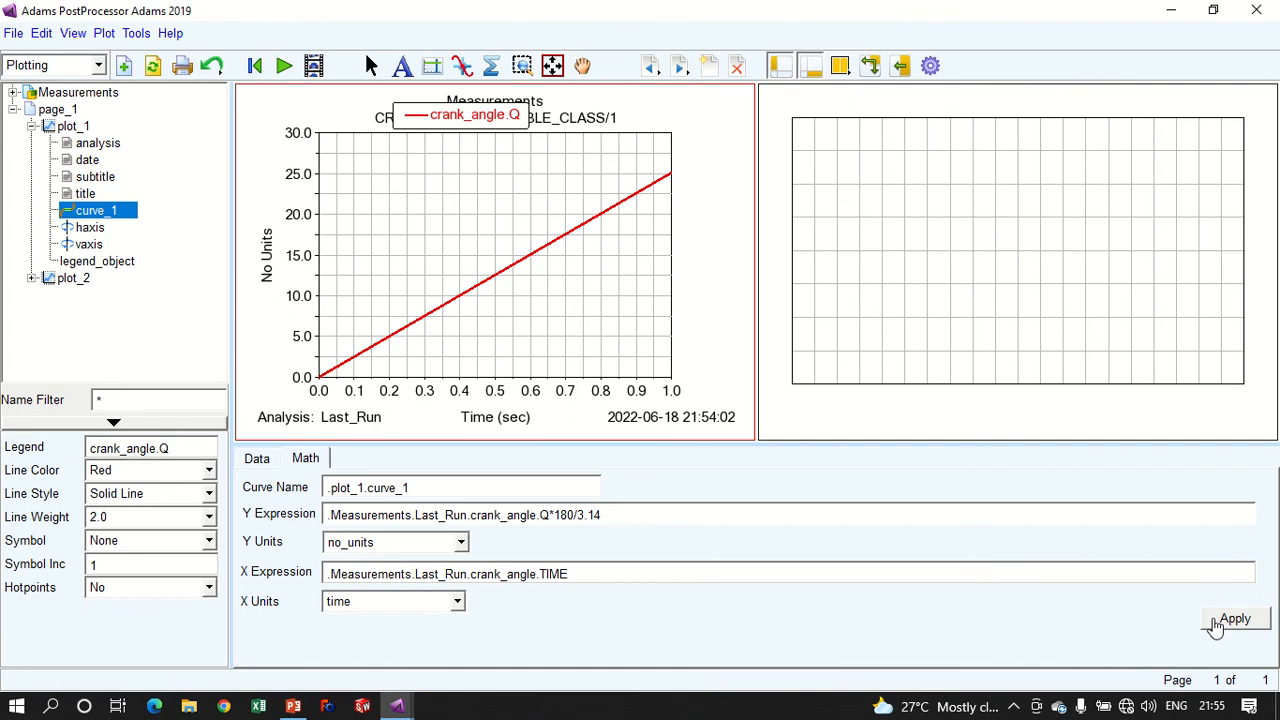
left_click(1225, 618)
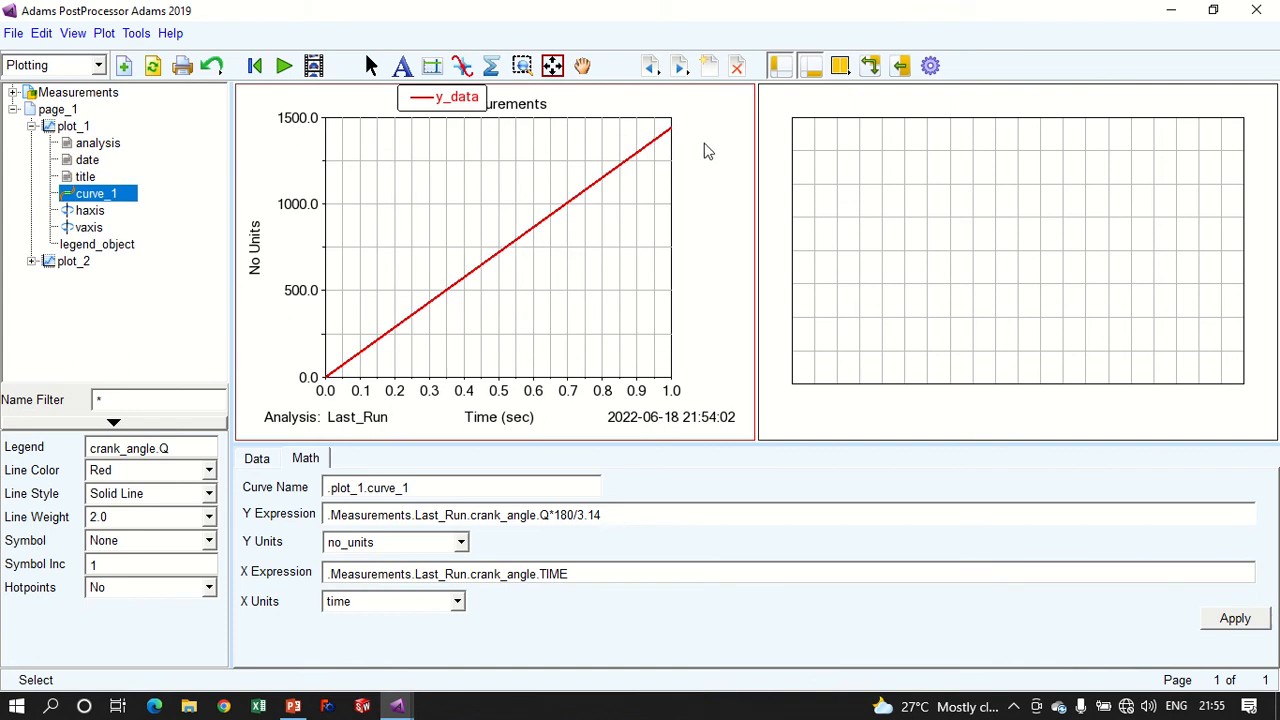
left_click(432, 65)
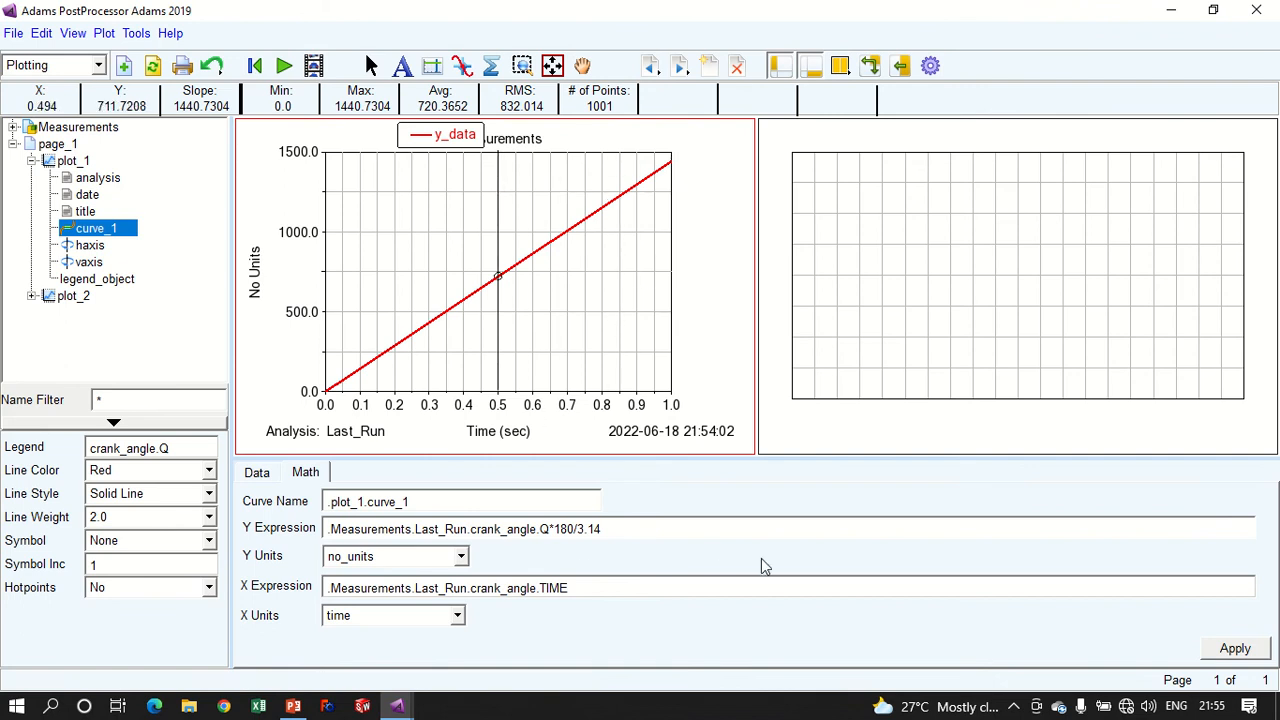
- Remove the *180/3.14 factor from the curve's Y expression and apply the change to the plot
left_click_drag(610, 529, 554, 524)
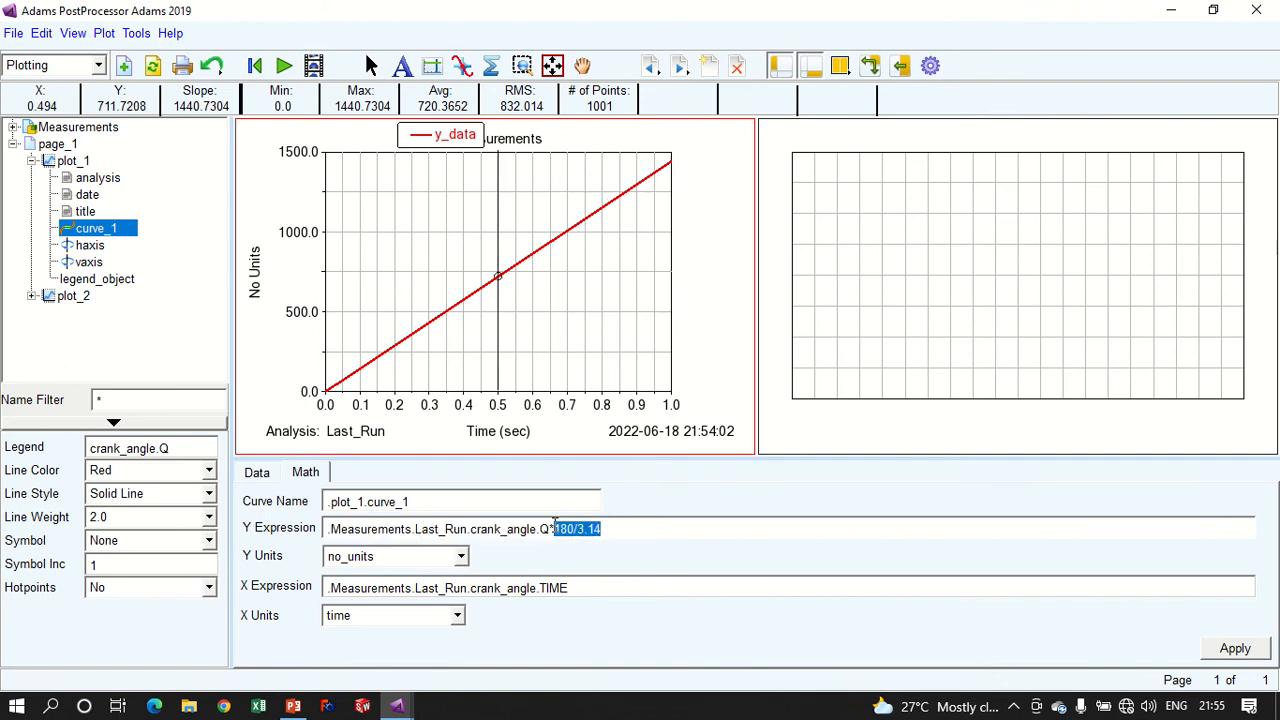
key("BackSpace")
key("BackSpace")
left_click(1212, 652)
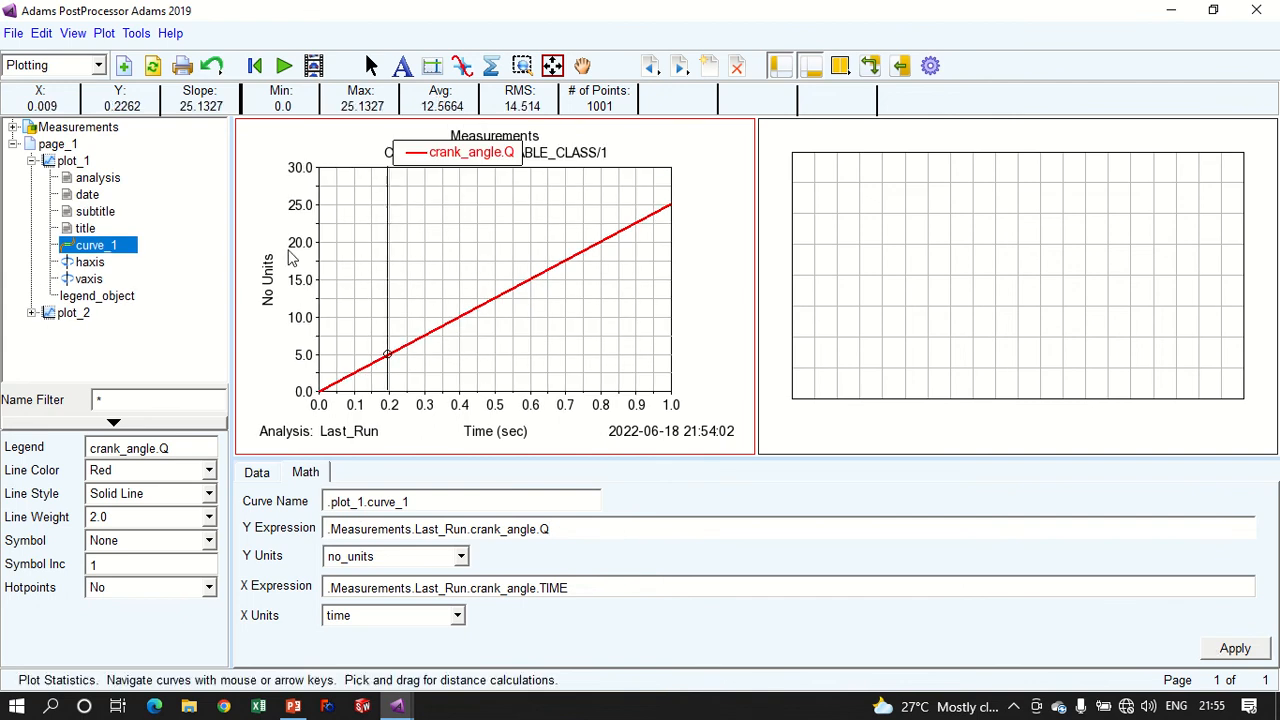
- Set the crank_angle curve's Y units to angle, apply the change, and return to Adams View
left_click(425, 555)
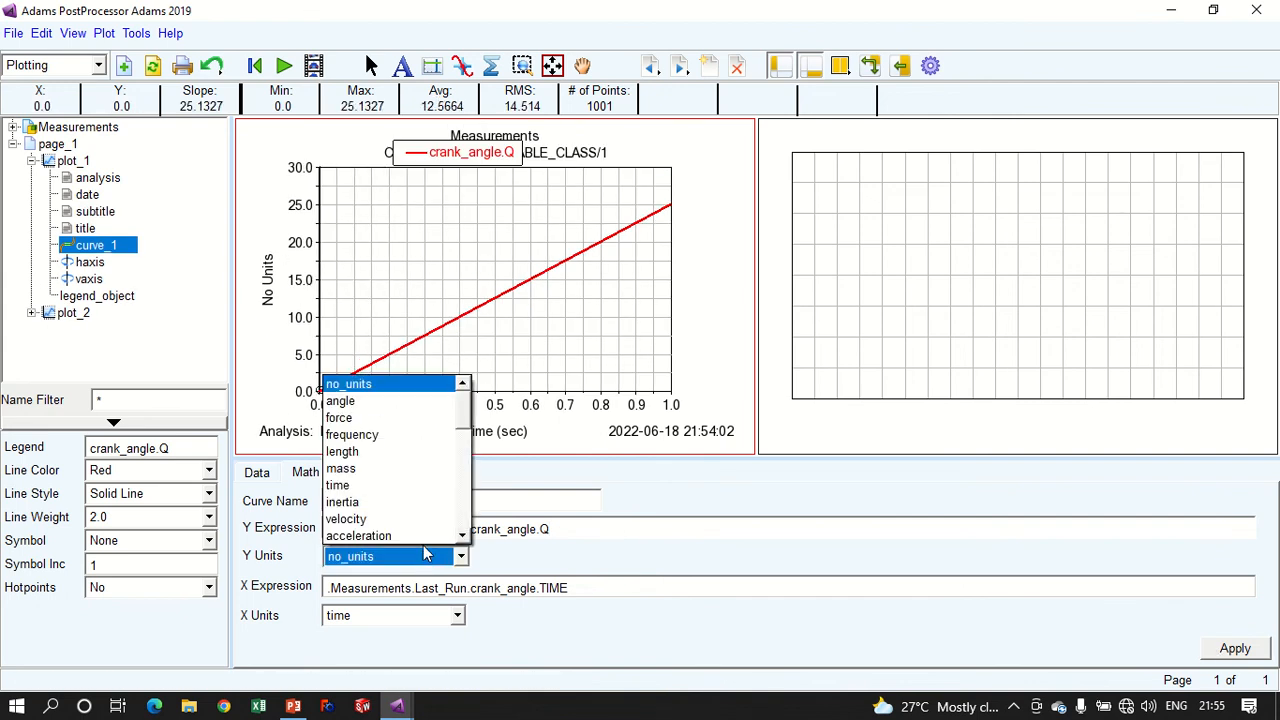
left_click(378, 401)
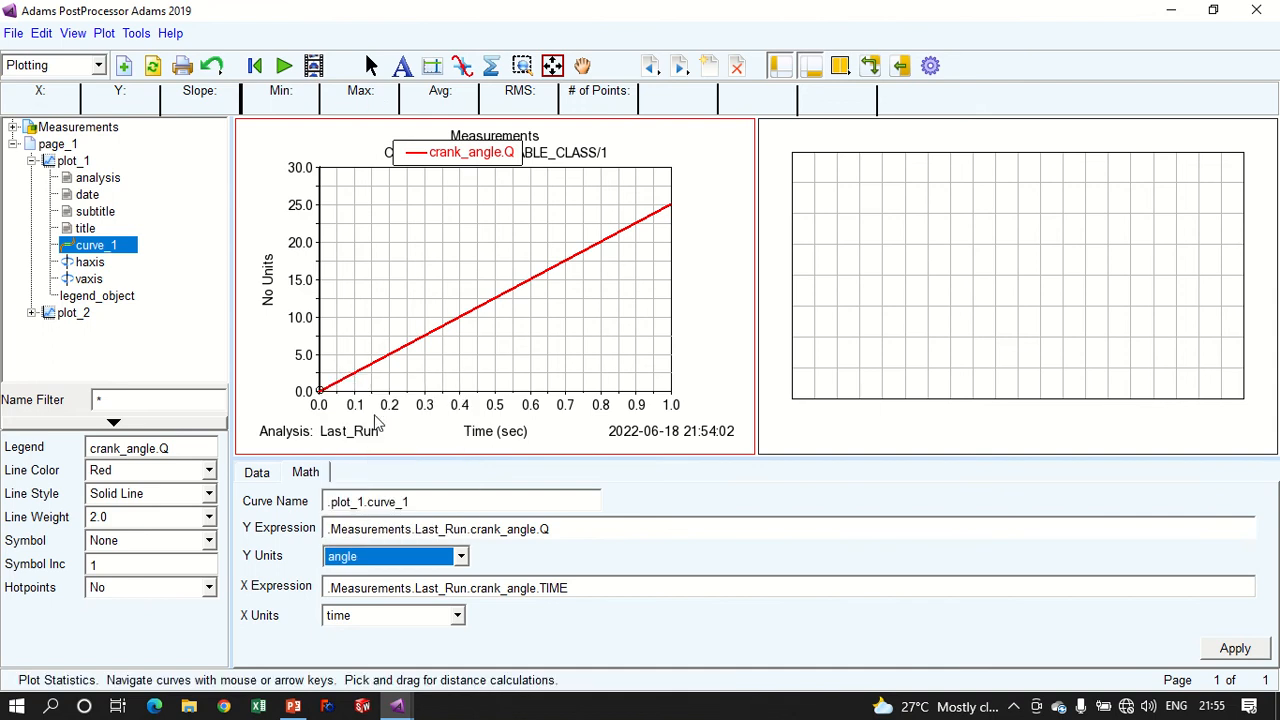
left_click(1222, 650)
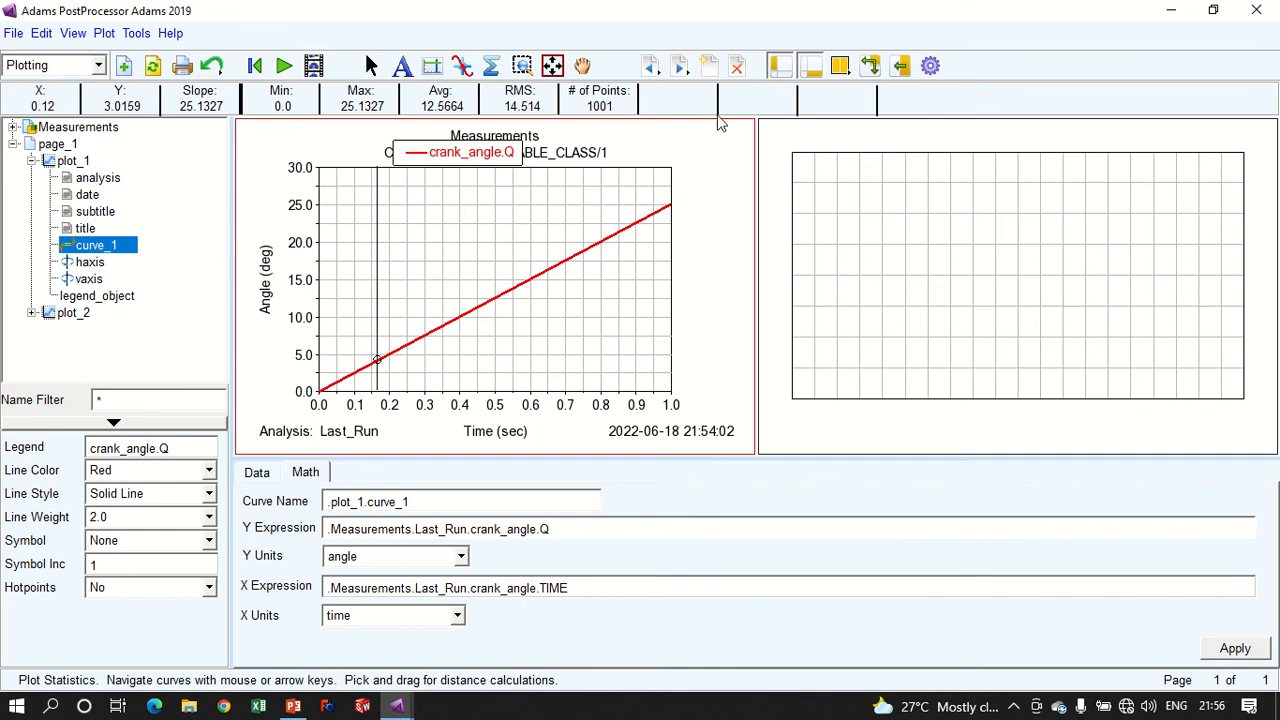
left_click(1258, 9)
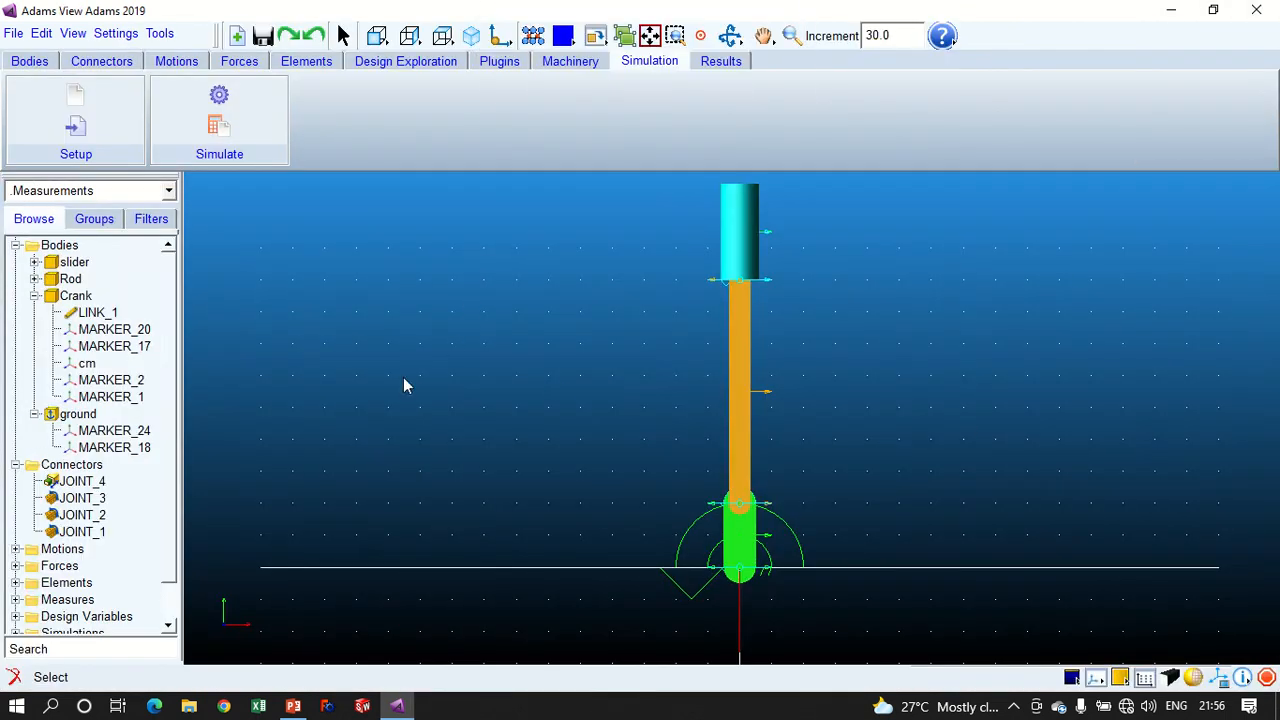
- Collapse Bodies in the model tree and locate the crank_angle state variable among the system elements
scroll(68, 551, "down", 1)
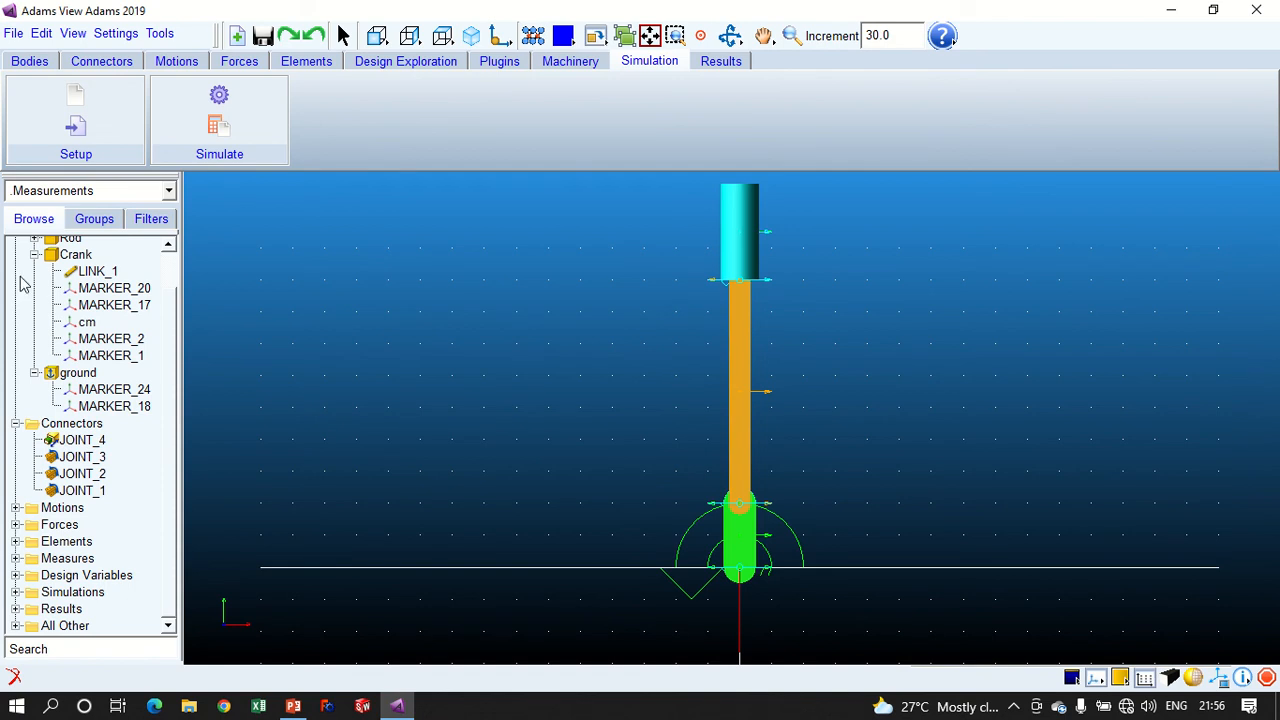
scroll(24, 330, "up", 1)
left_click(15, 245)
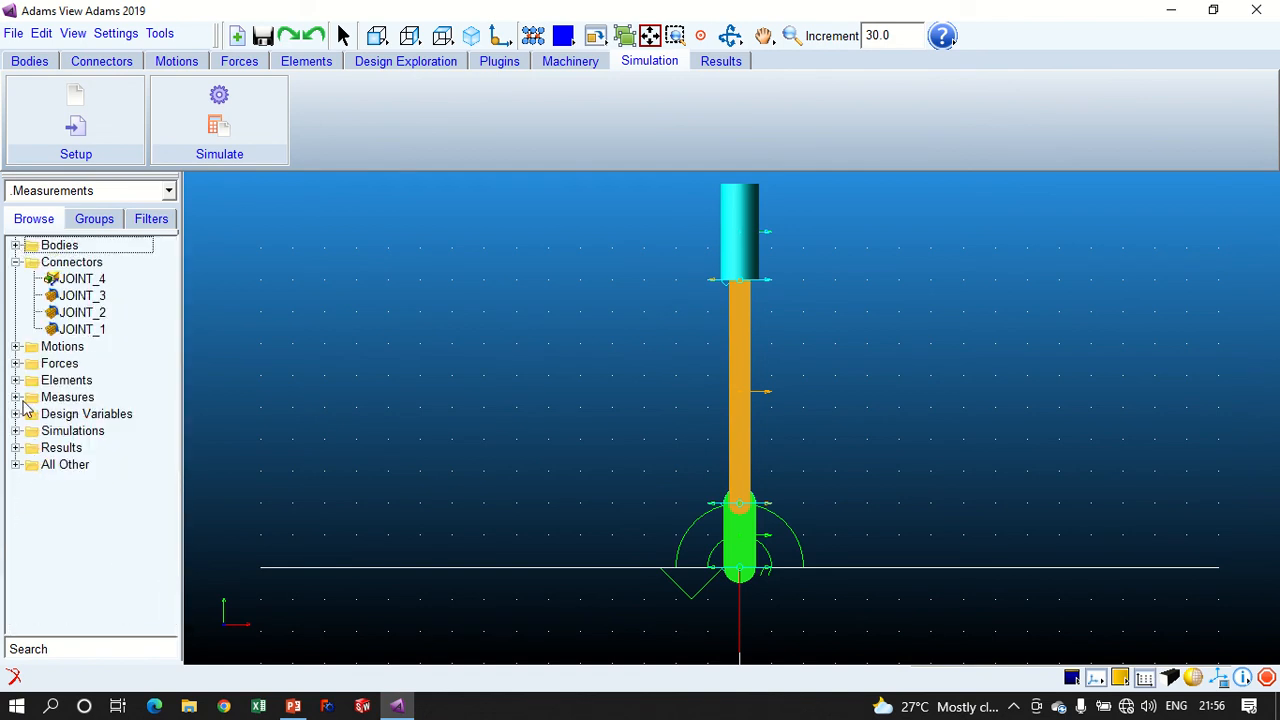
left_click(15, 381)
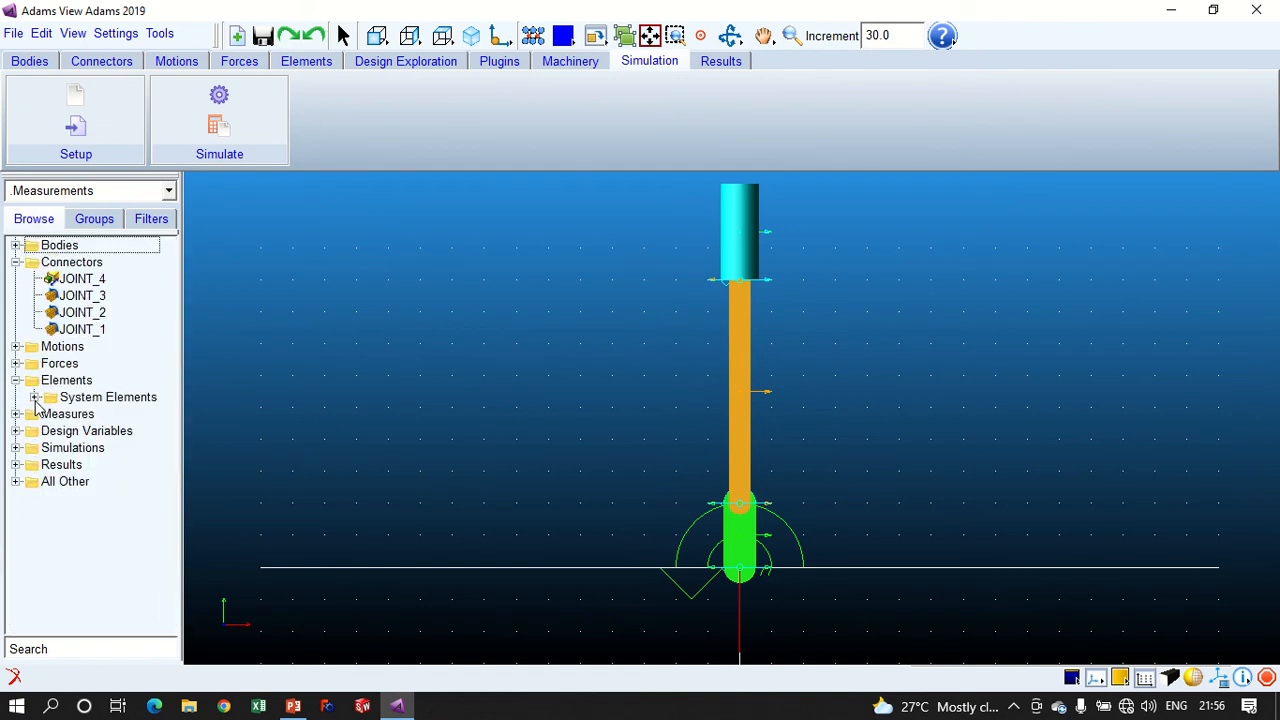
left_click(34, 397)
left_click(306, 61)
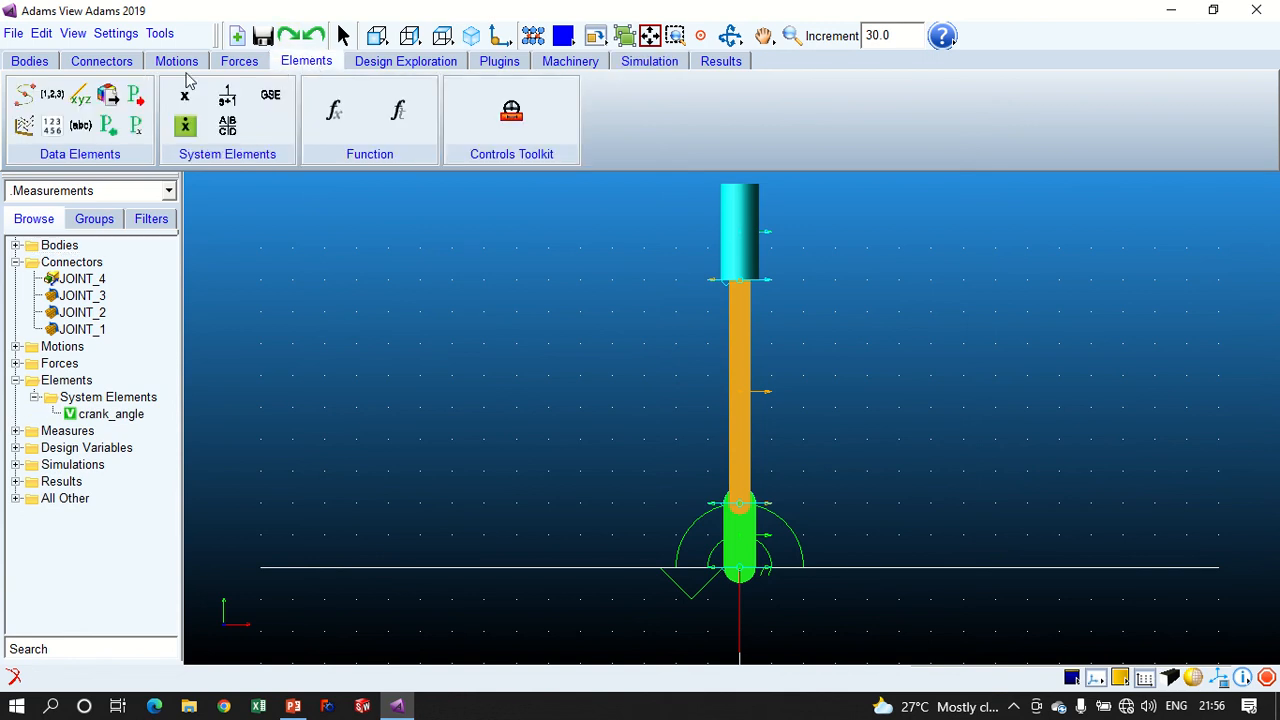
- Prefix the crank_angle state variable's run-time expression with RTOD* to convert it to degrees, and accept the change
double_click(111, 414)
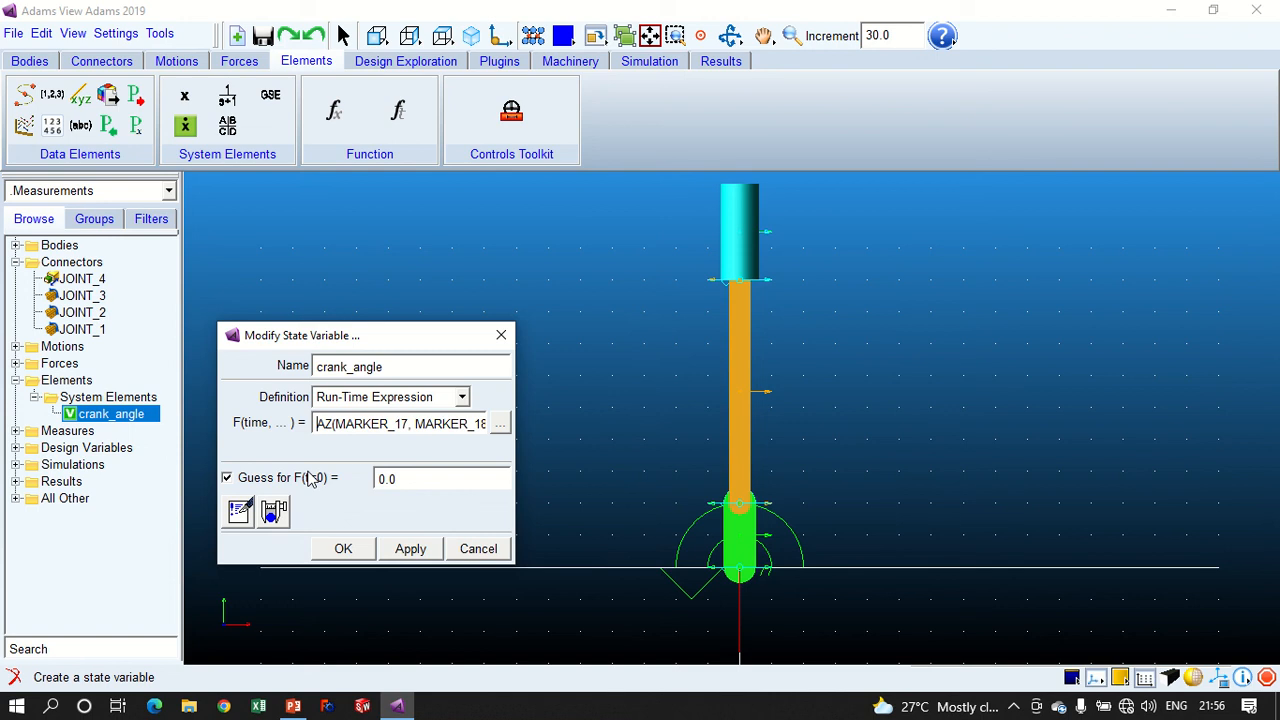
type("RTO")
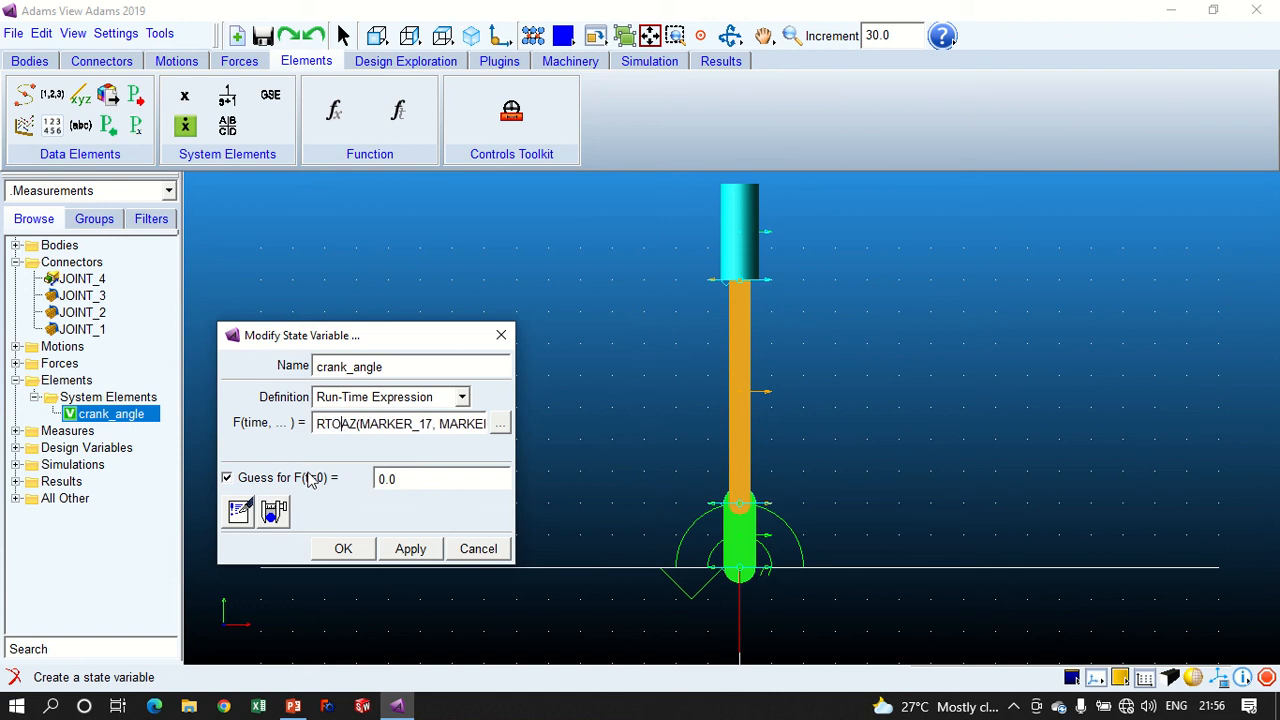
type("D*")
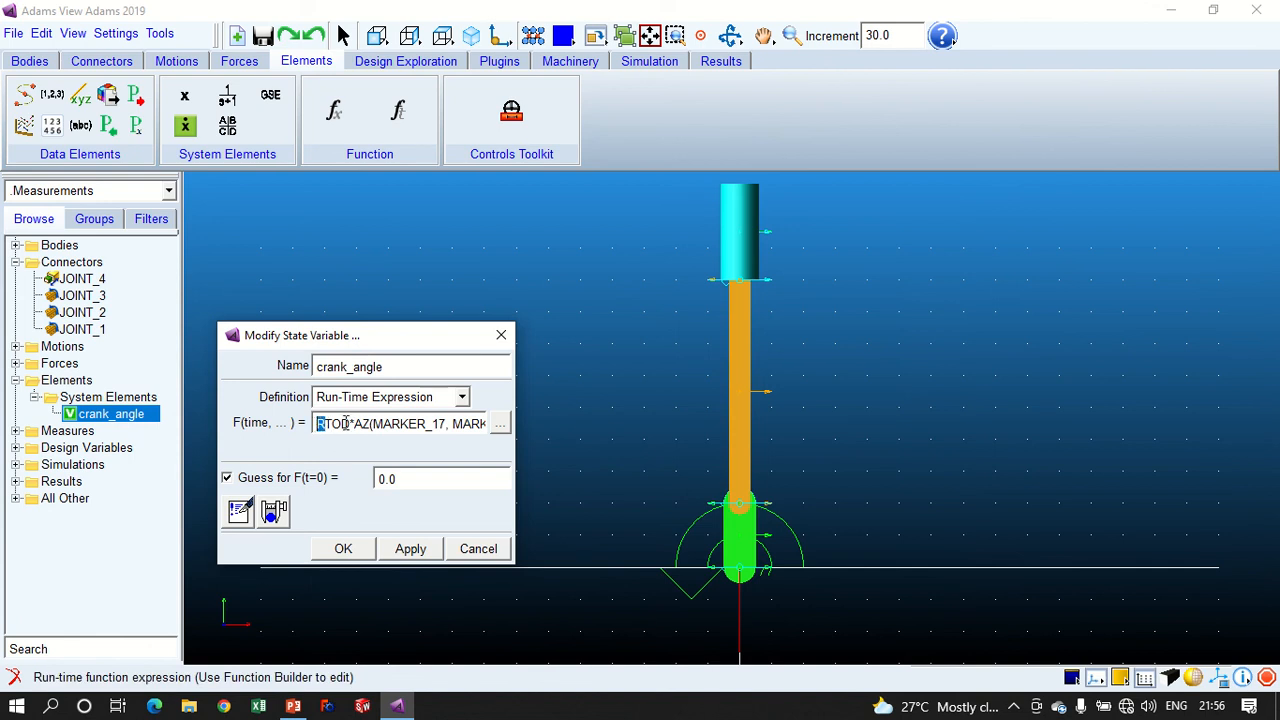
left_click_drag(340, 423, 343, 424)
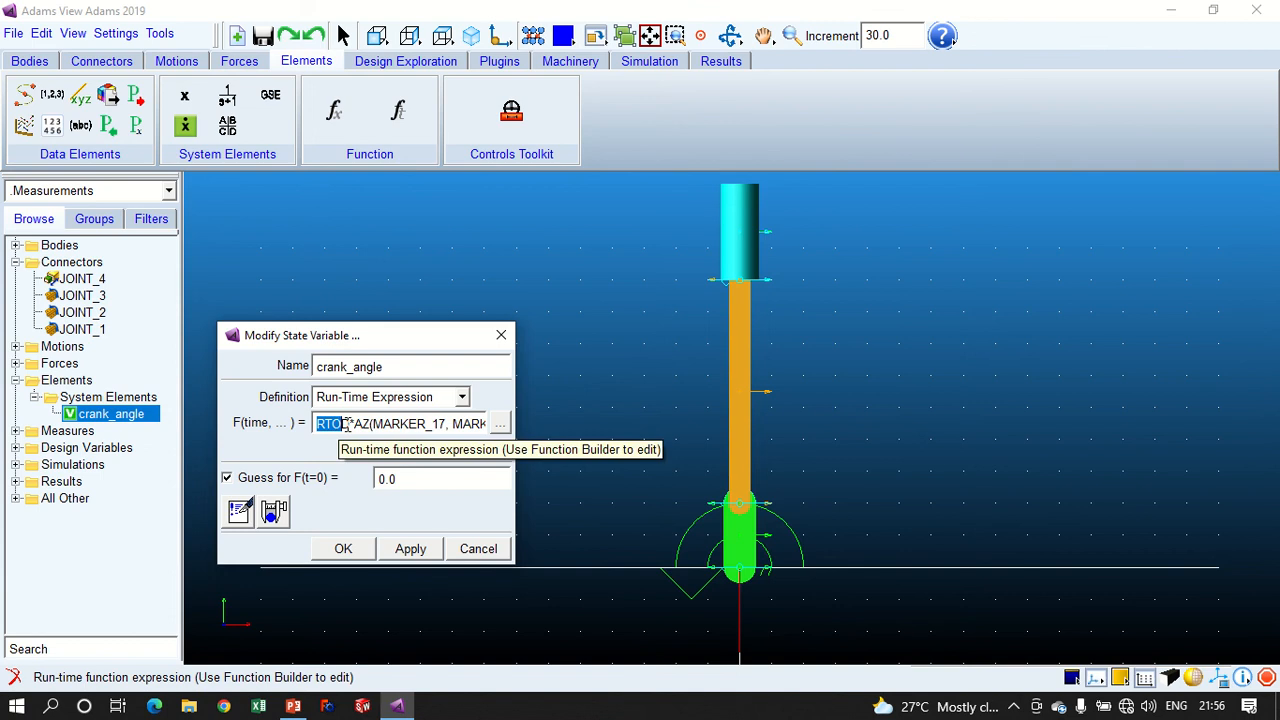
left_click_drag(350, 424, 323, 424)
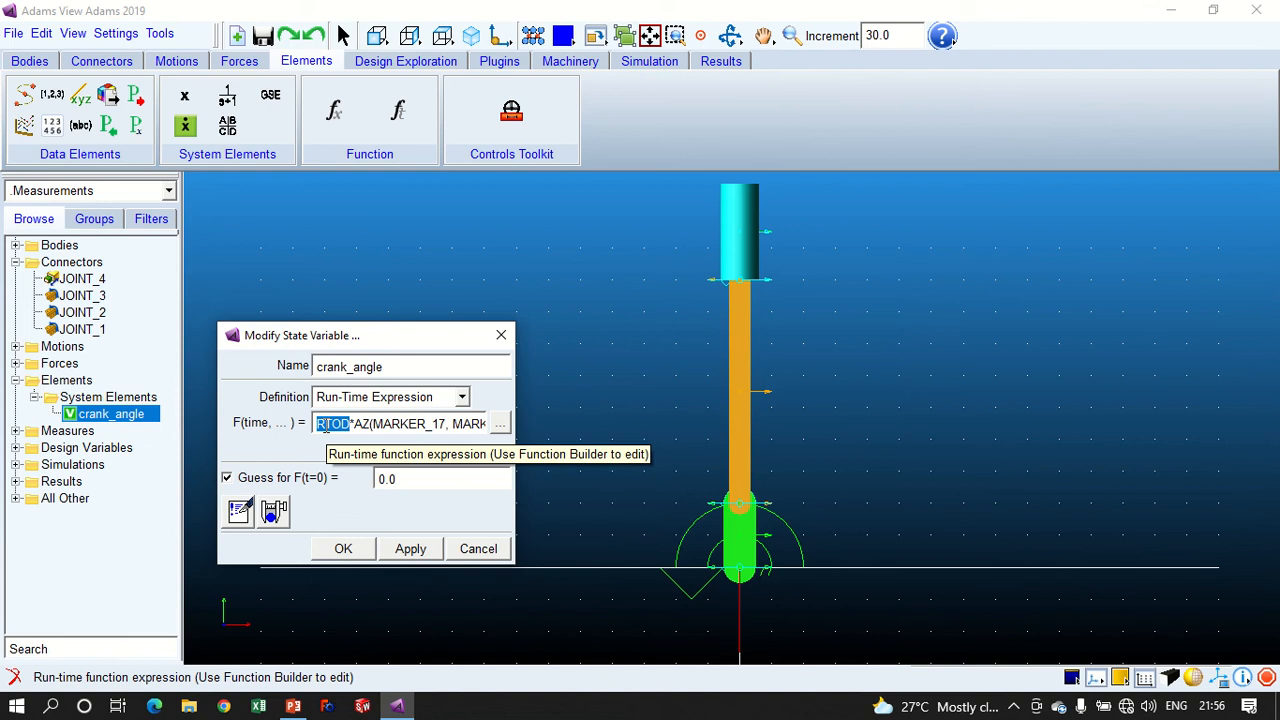
left_click(339, 549)
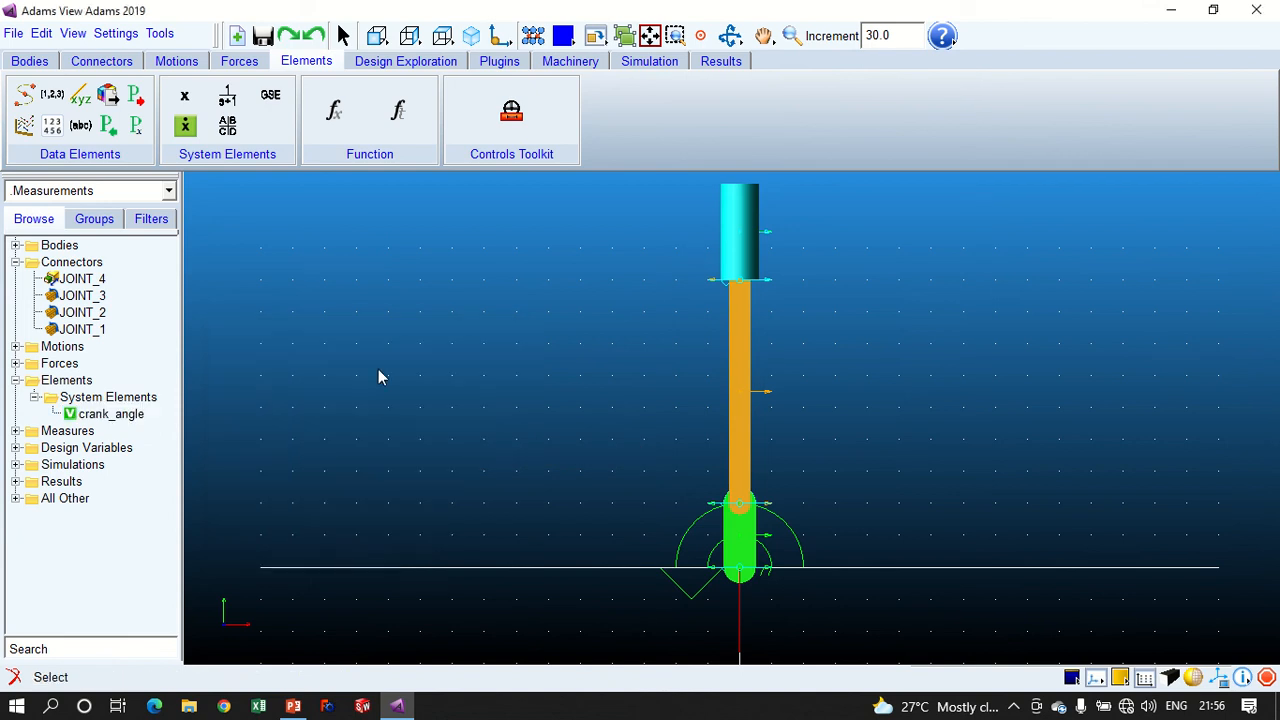
- Rerun the interactive simulation with the existing end time and step size
left_click(648, 62)
left_click(219, 96)
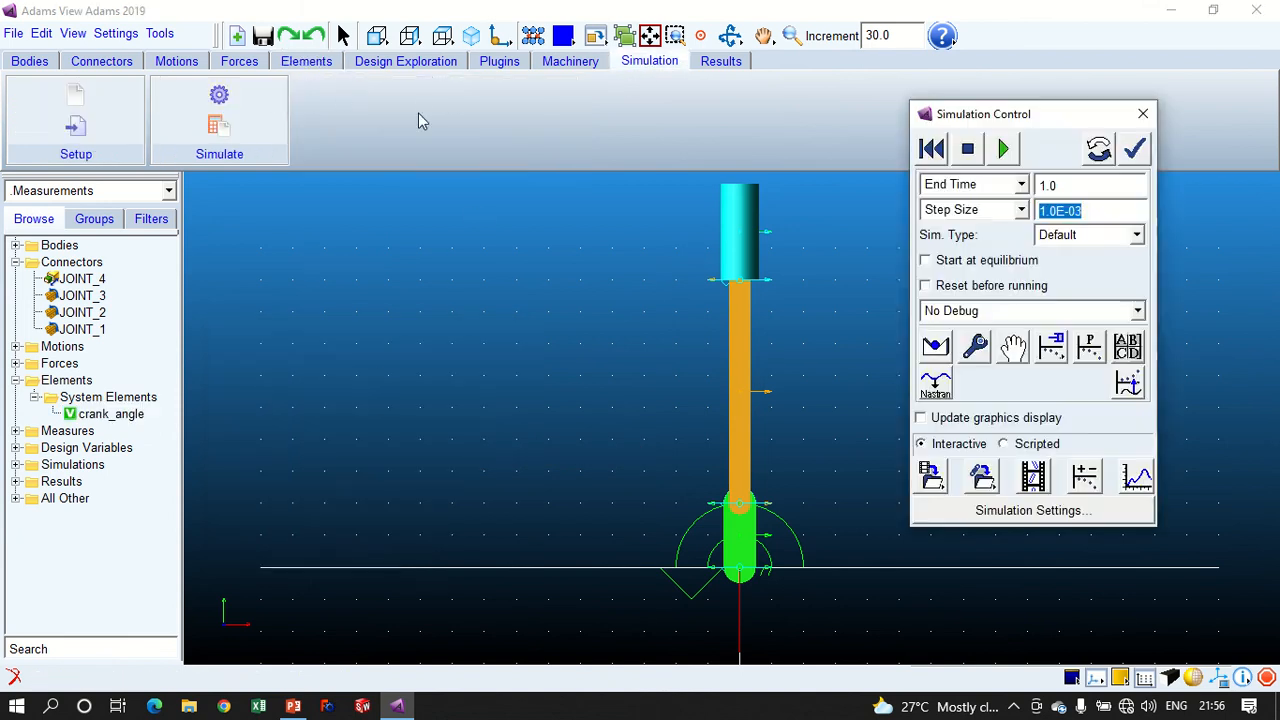
left_click(1003, 152)
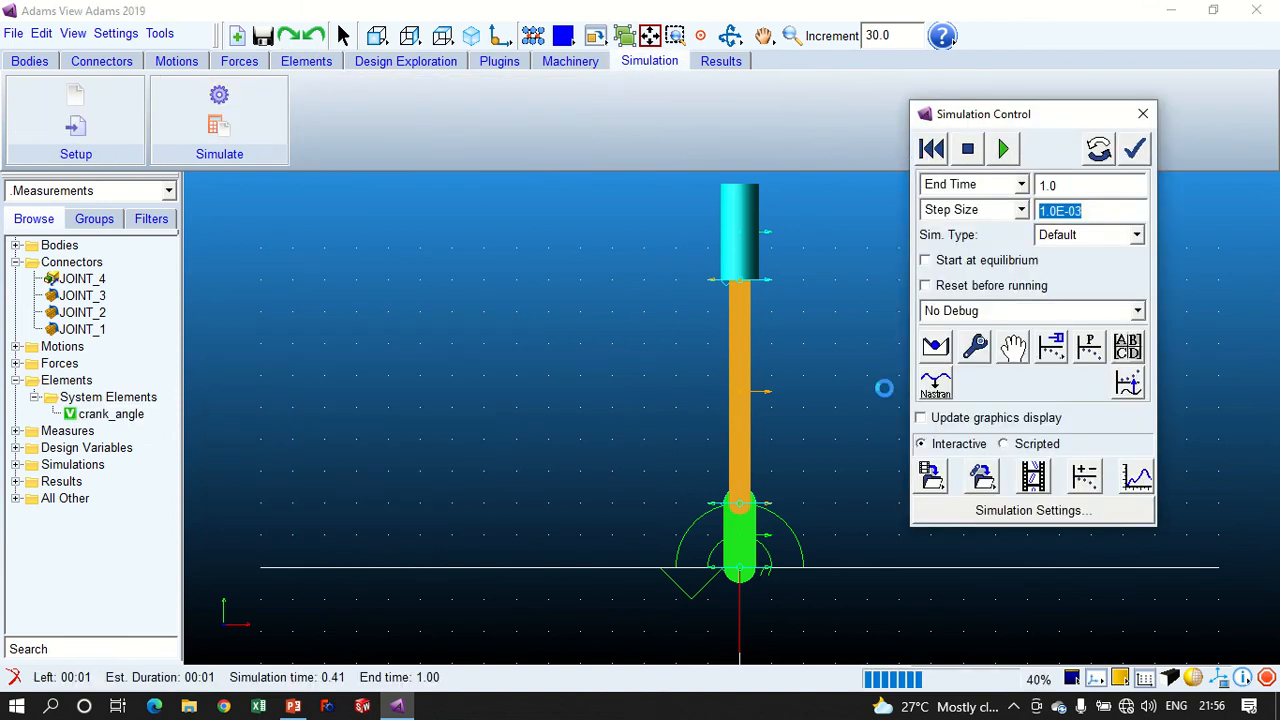
- Update the crank_angle plot in Adams PostProcessor with the new results, inspect its curve statistics, and return to Adams View
left_click(1140, 474)
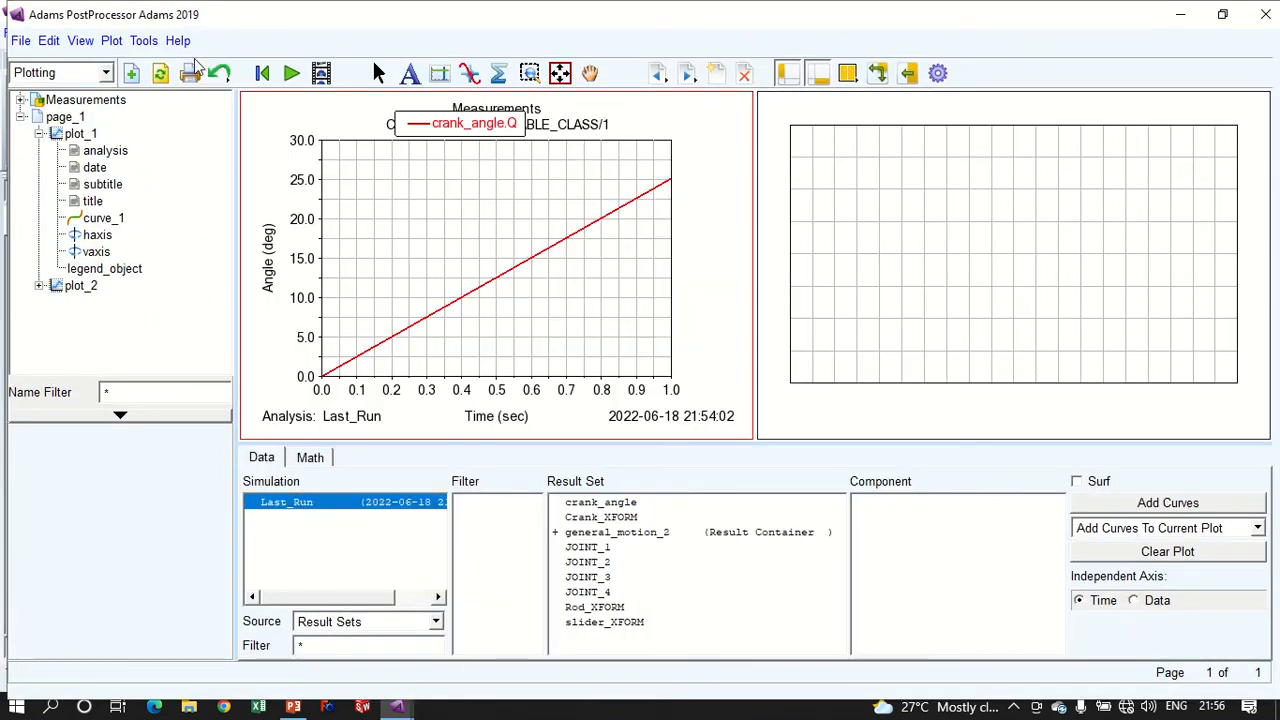
left_click(164, 74)
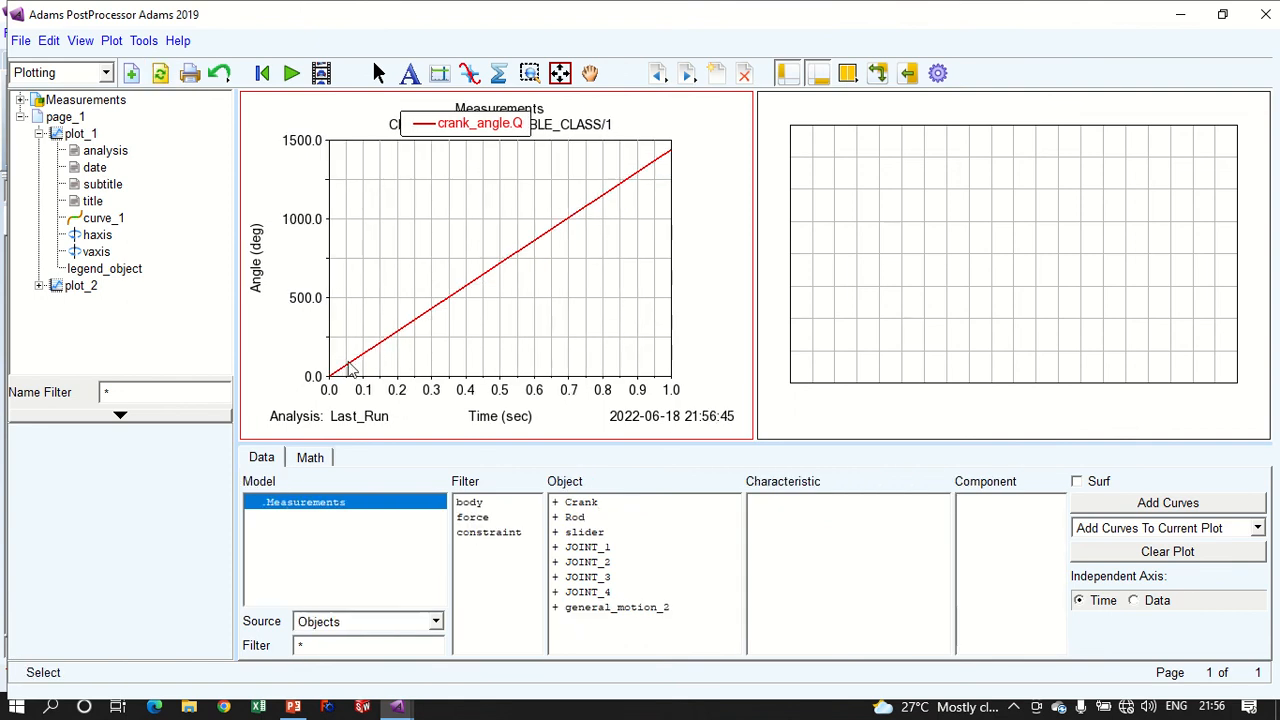
left_click(466, 74)
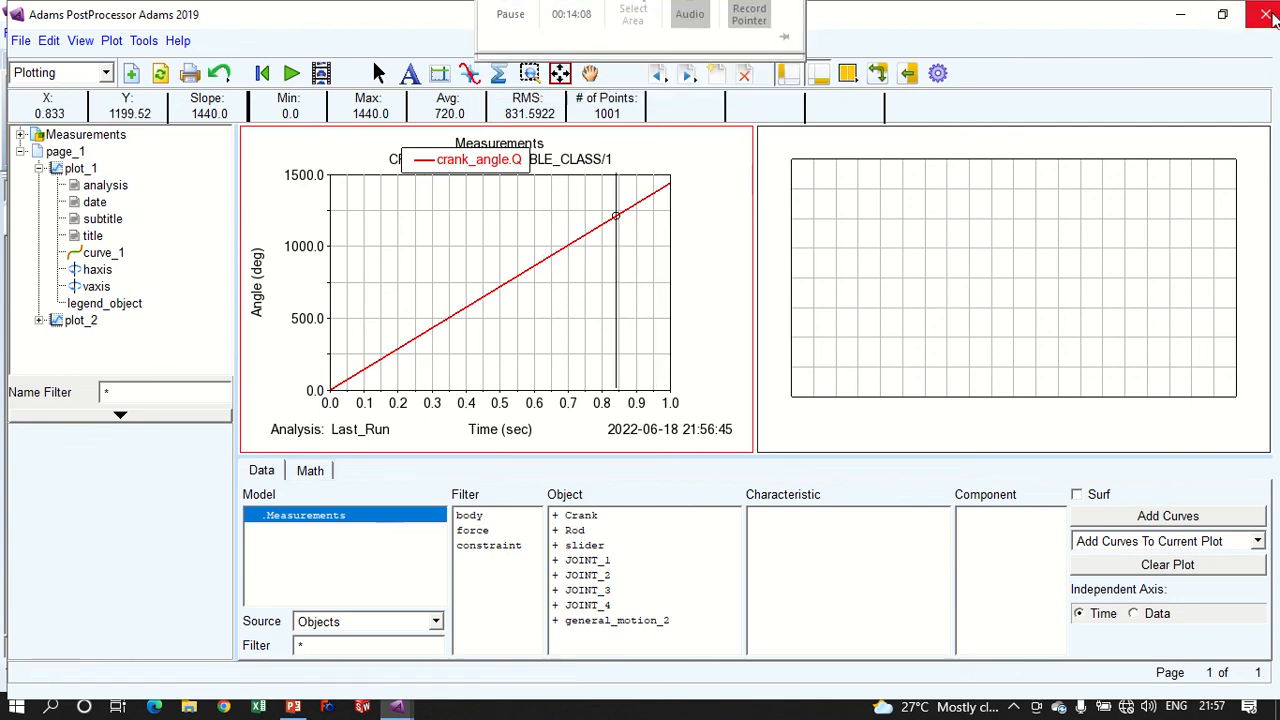
left_click(1265, 14)
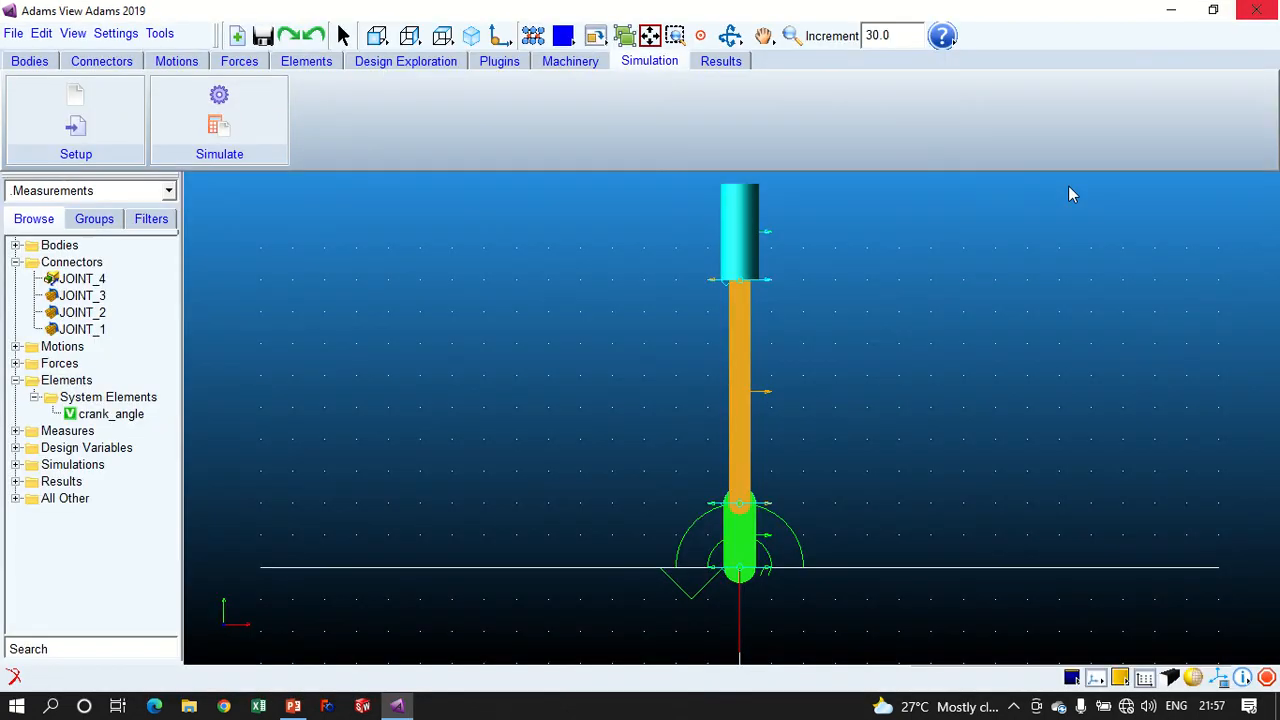
- Wrap the crank_angle expression in the Function Builder as MOD(RTOD*AZ(MARKER_17, MARKER_18),360)
double_click(111, 415)
left_click(500, 423)
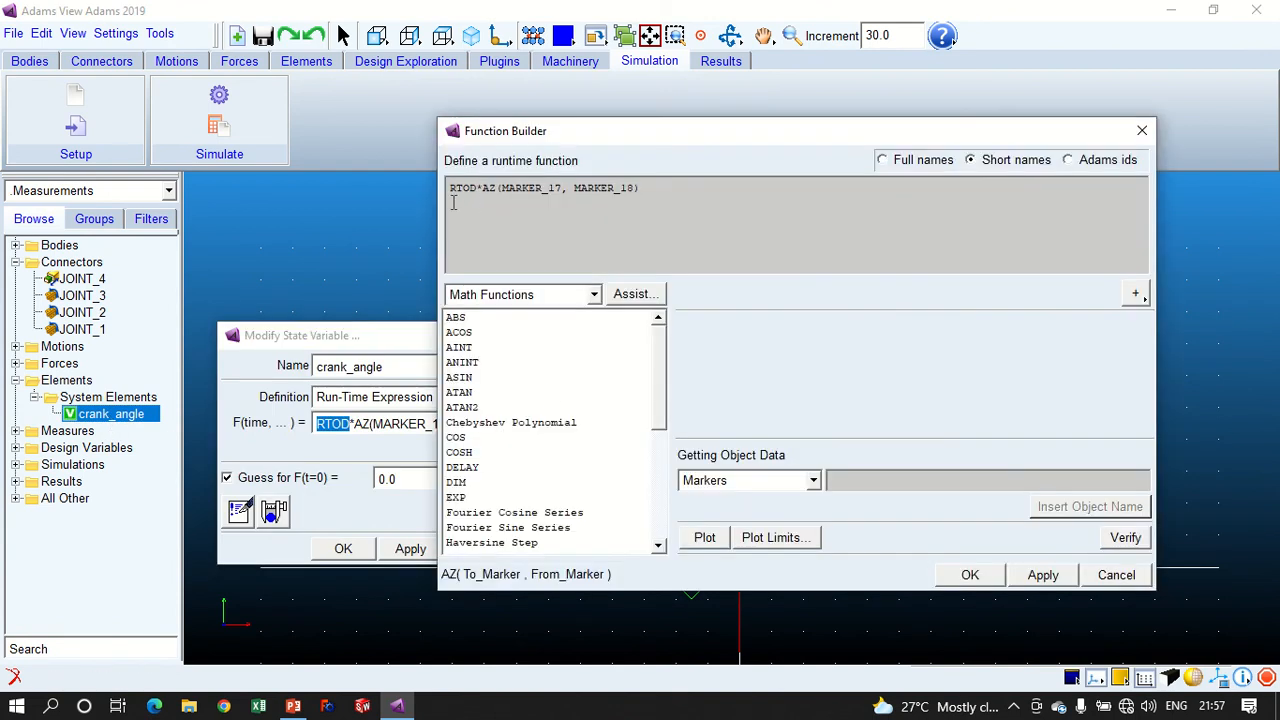
type("MOD")
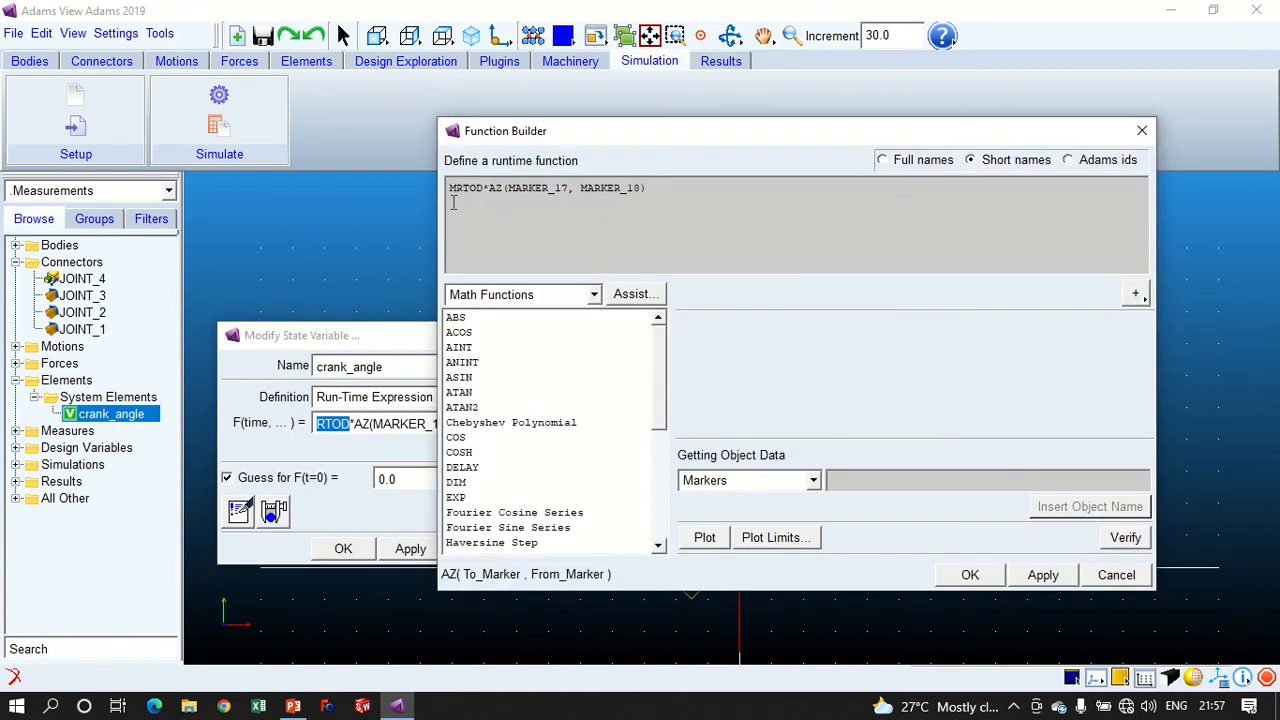
type("(")
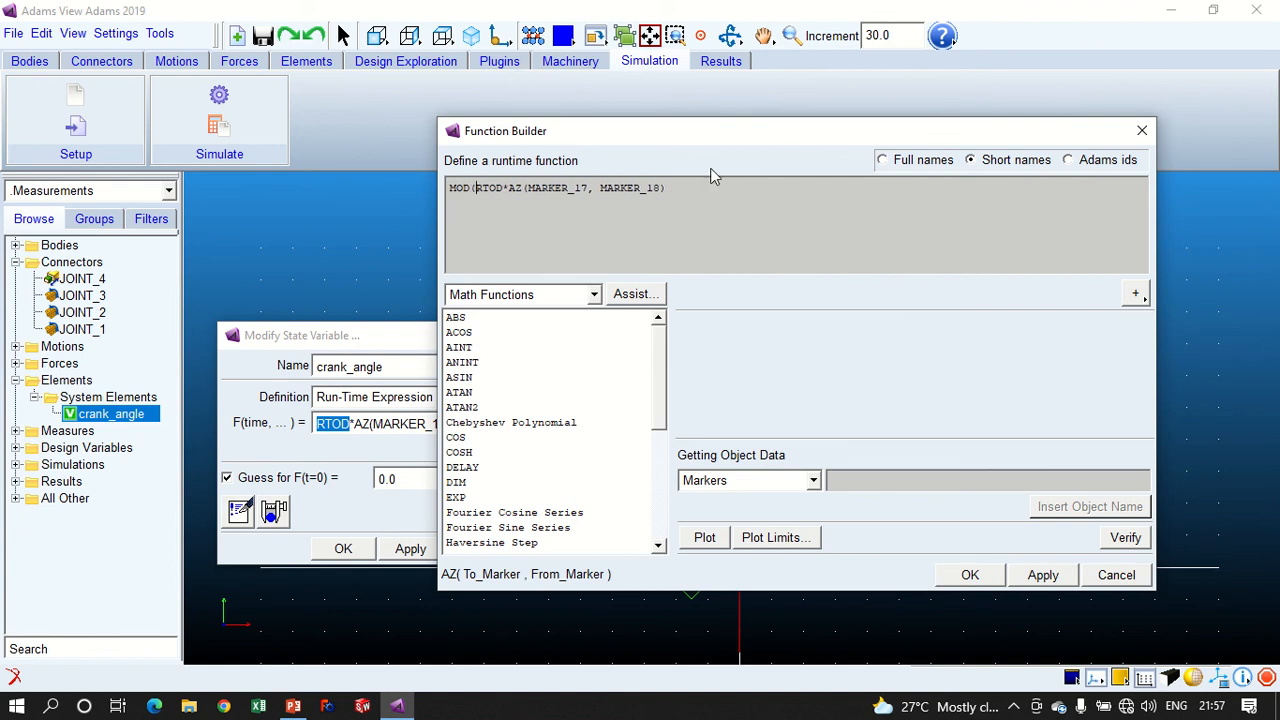
left_click_drag(668, 188, 482, 190)
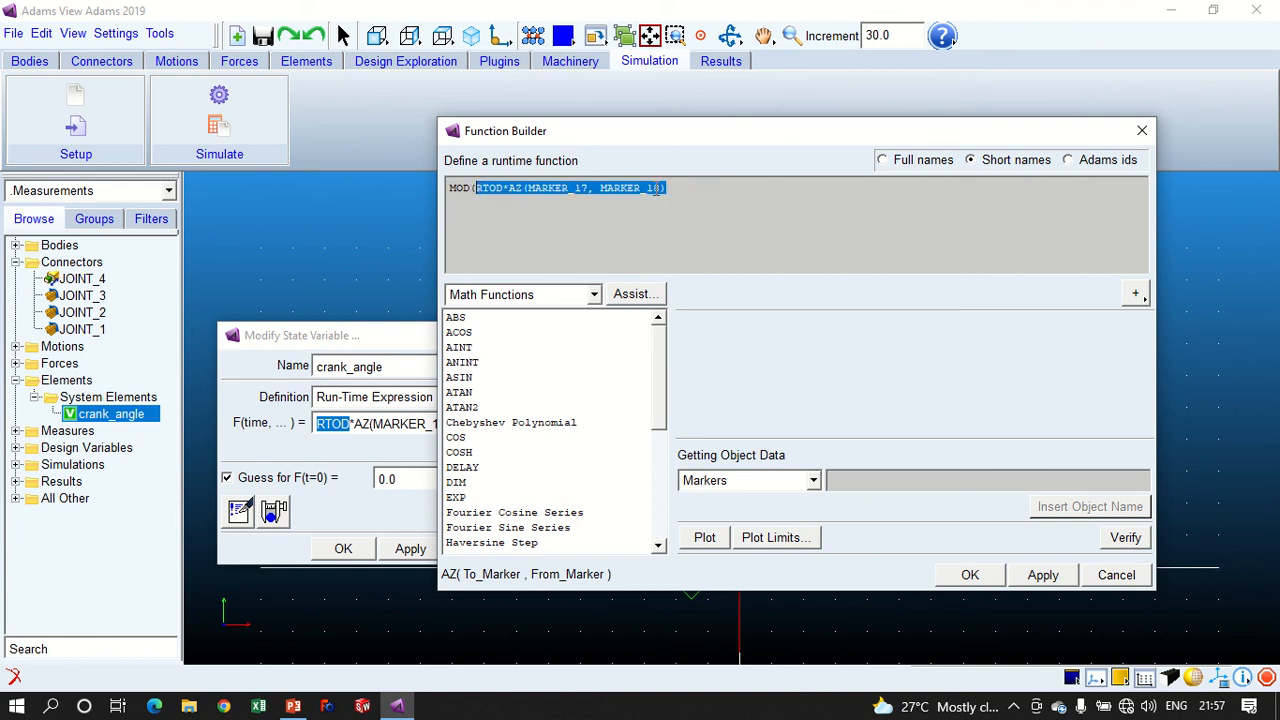
left_click(708, 186)
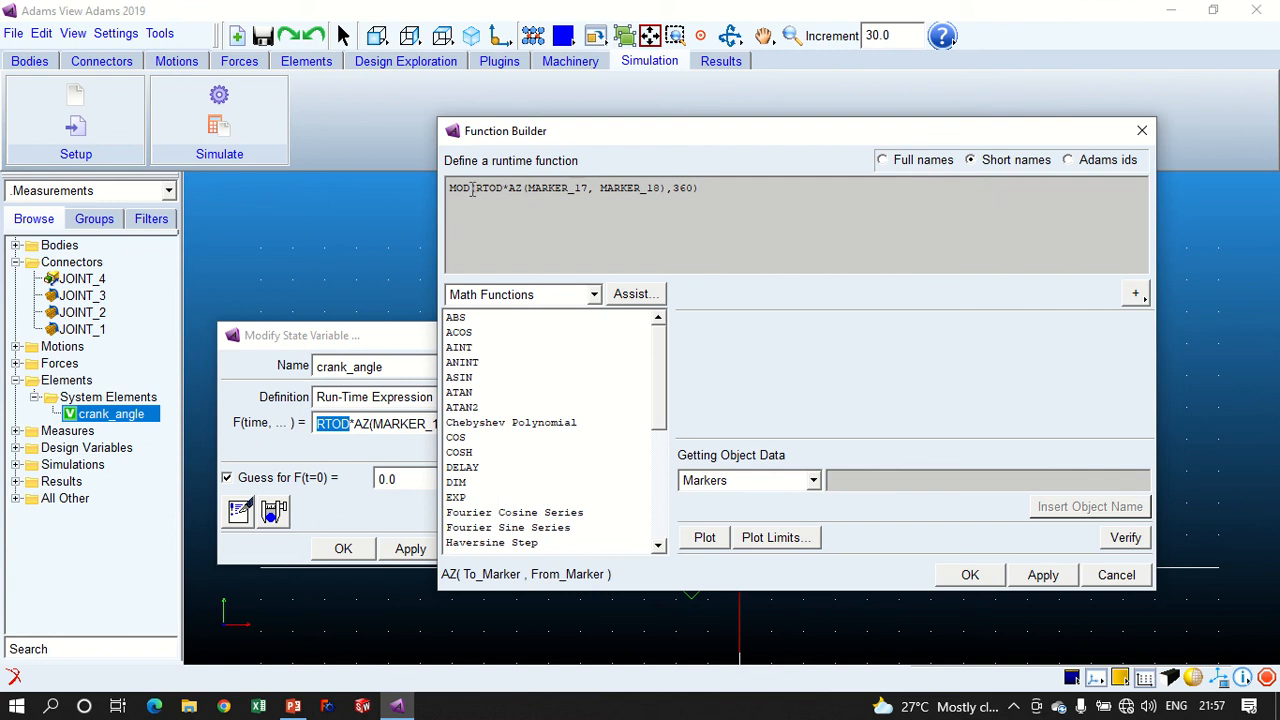
- Review the arguments of the MOD expression and verify the function's syntax
left_click_drag(477, 188, 684, 188)
key("End")
left_click_drag(672, 187, 694, 188)
left_click_drag(477, 190, 687, 190)
left_click_drag(474, 190, 648, 188)
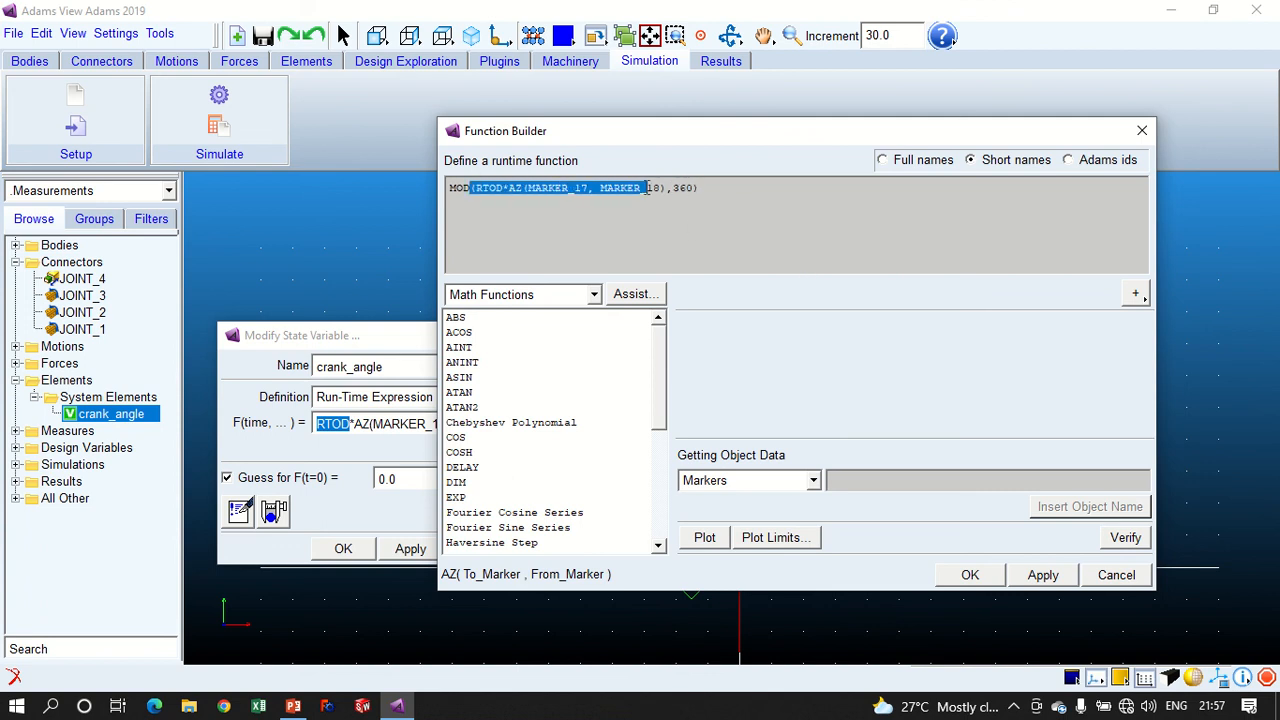
left_click(1124, 538)
left_click(636, 365)
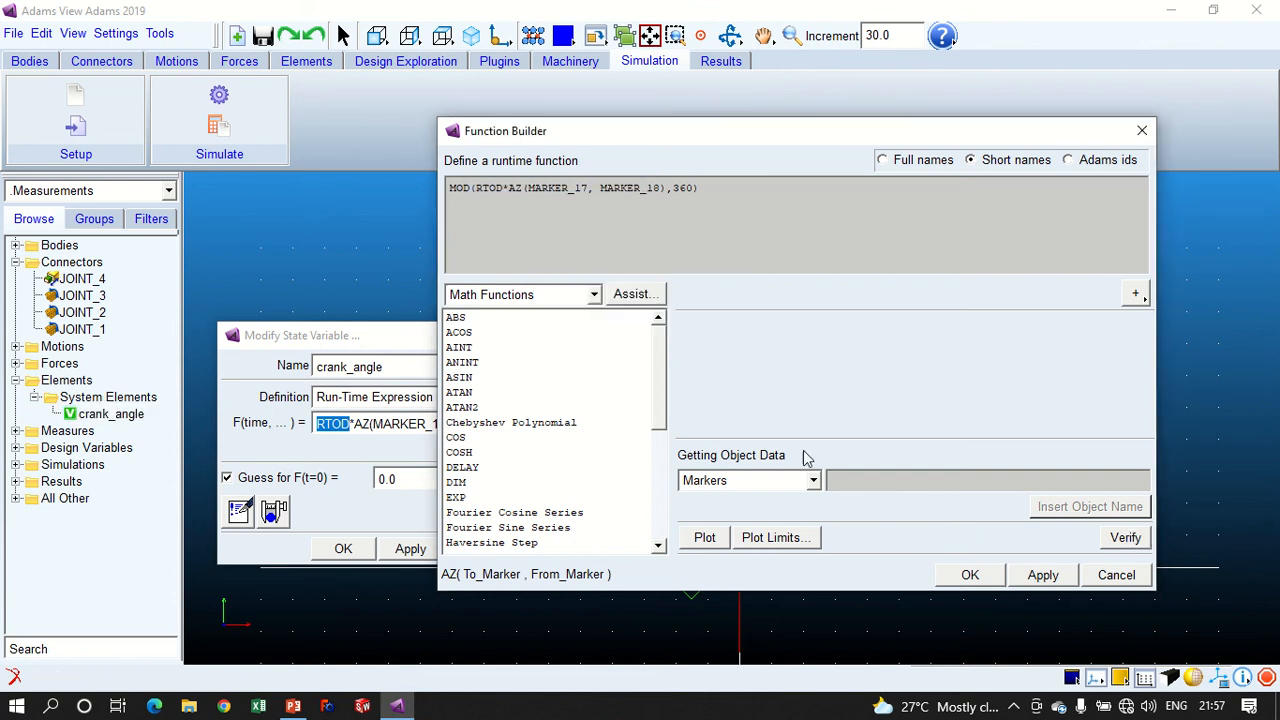
- Look up MOD among all available functions, examine its argument format, and check for an assist dialog
left_click_drag(449, 190, 659, 208)
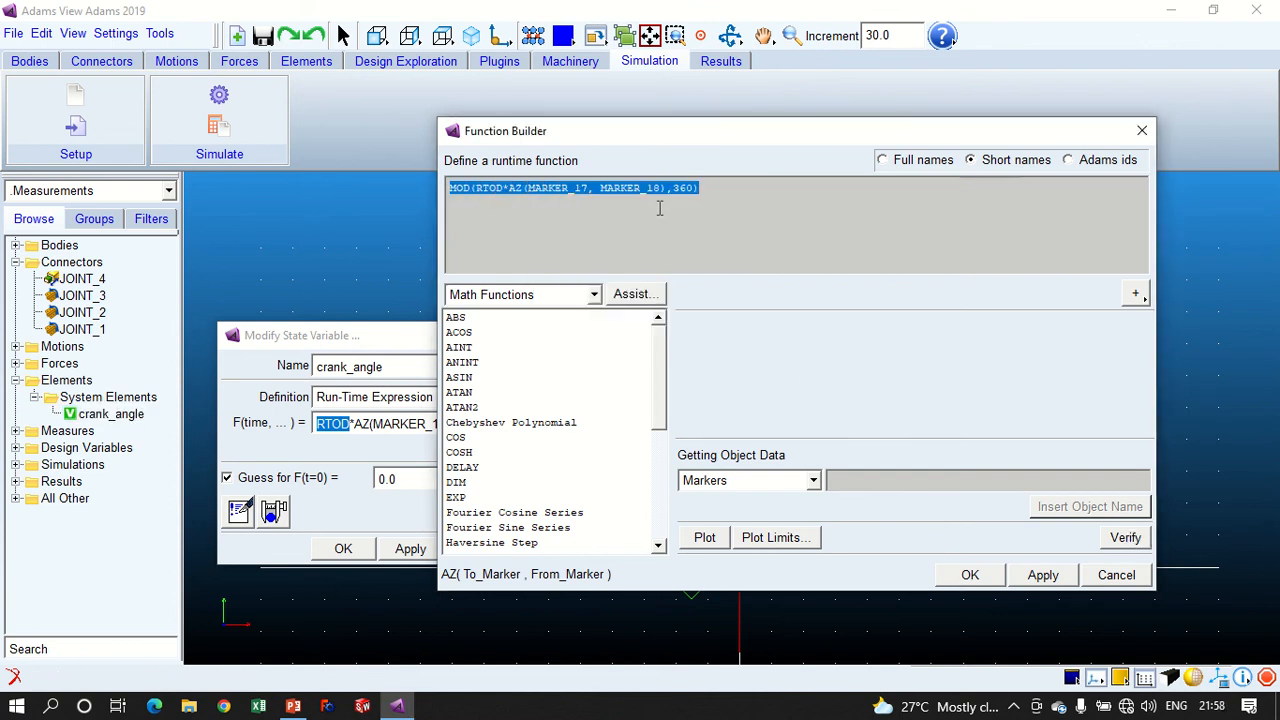
scroll(665, 393, "down", 5)
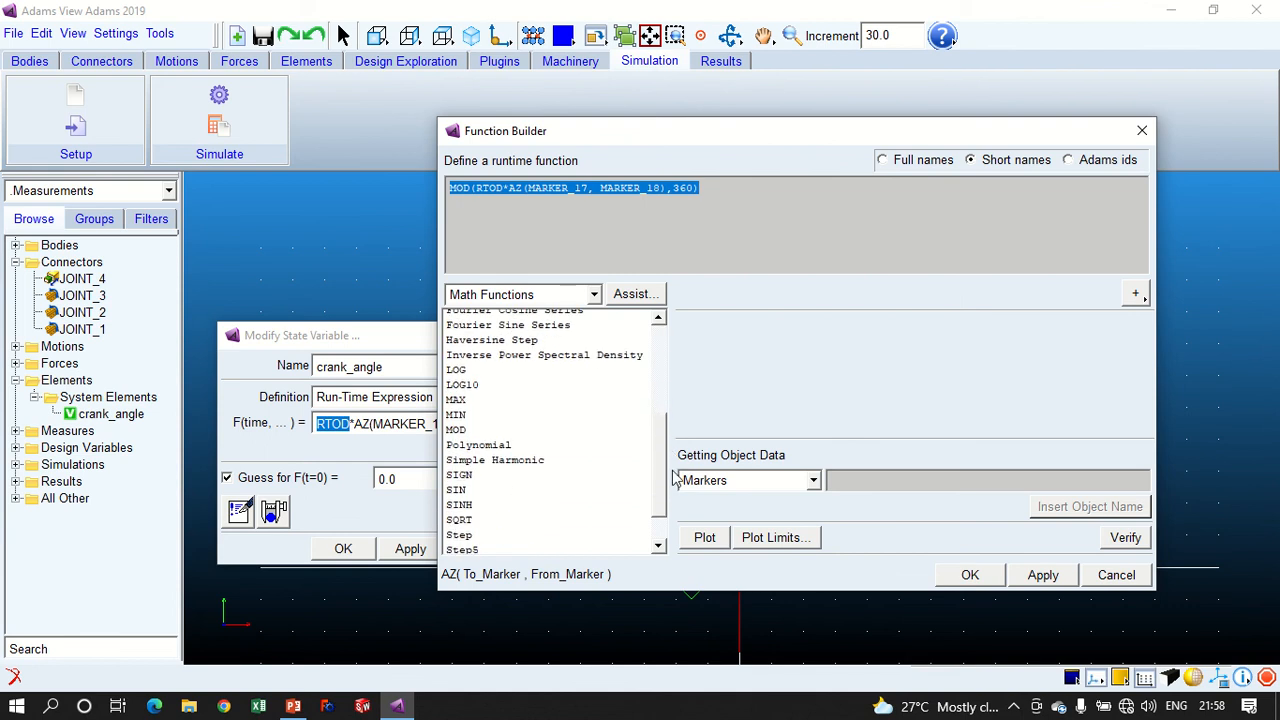
left_click(522, 295)
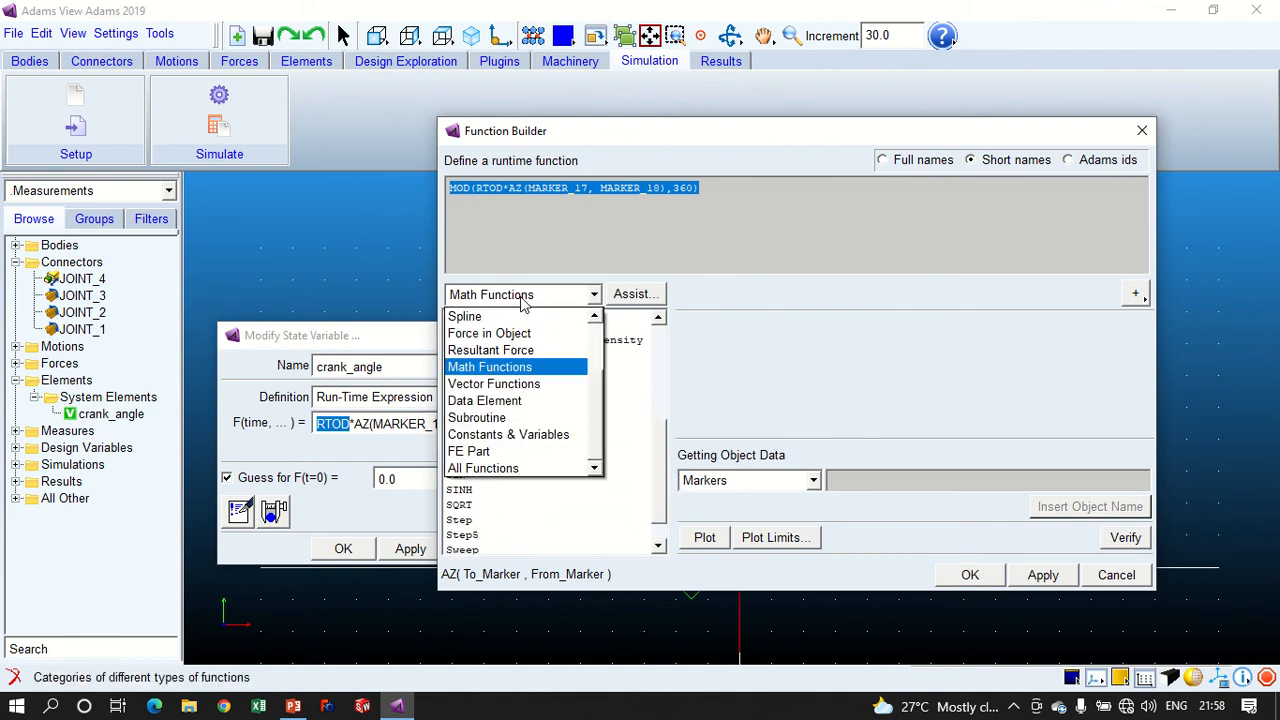
left_click(508, 468)
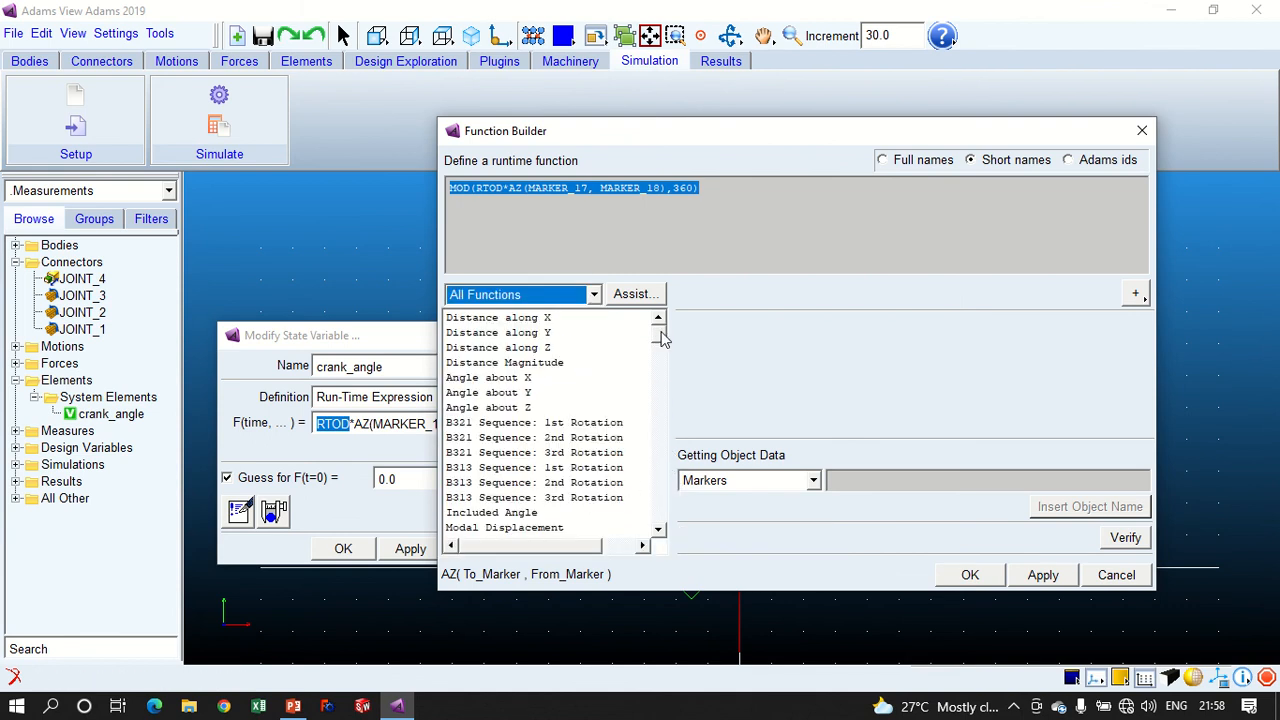
left_click_drag(659, 330, 660, 360)
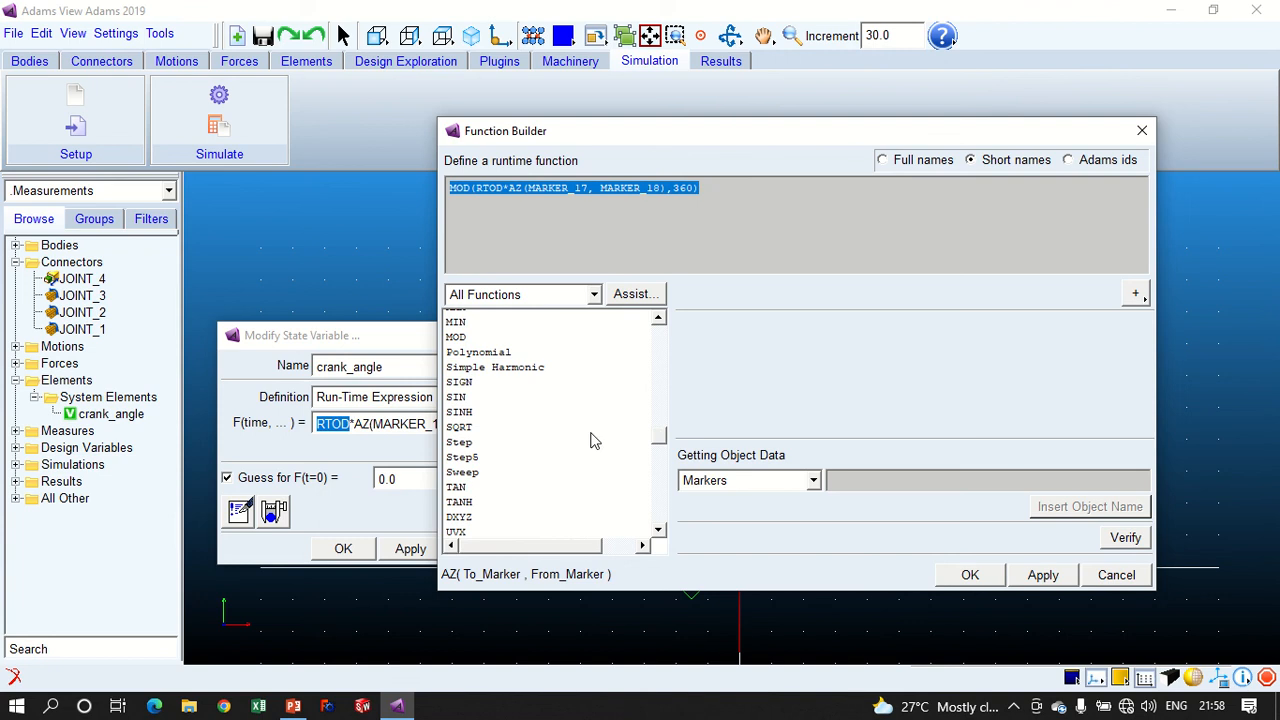
scroll(575, 440, "down", 3)
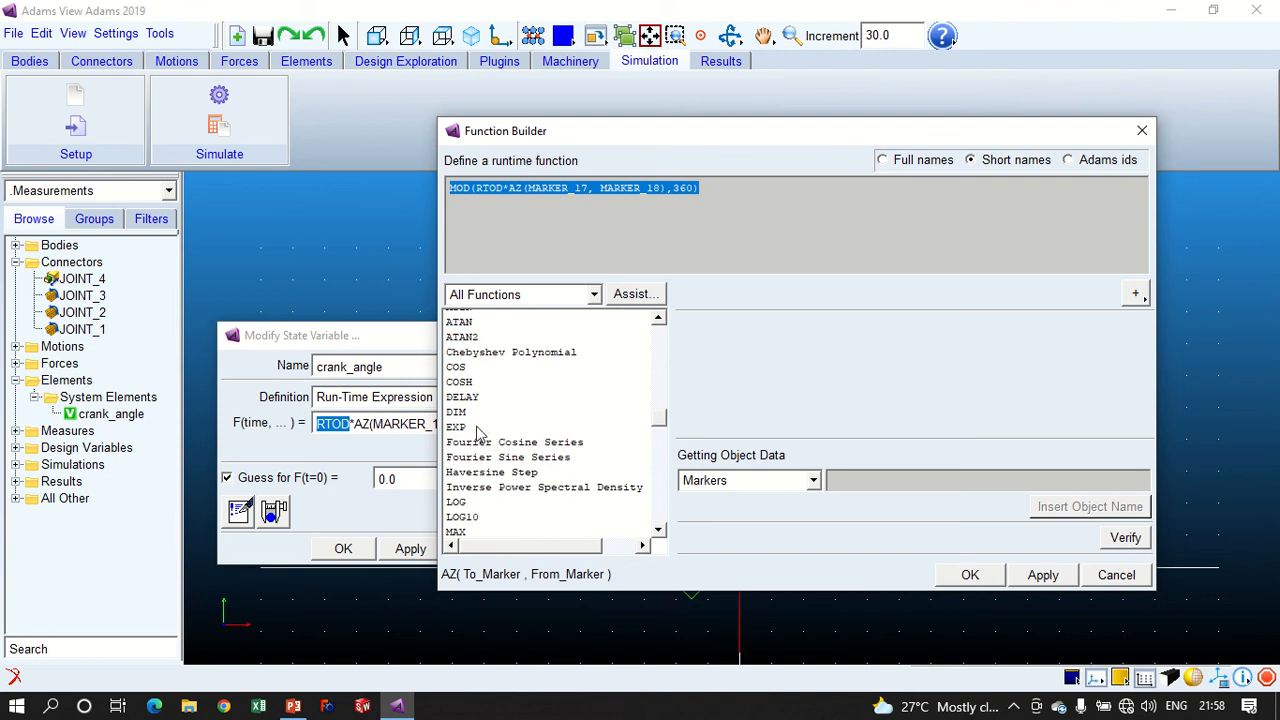
scroll(480, 490, "down", 3)
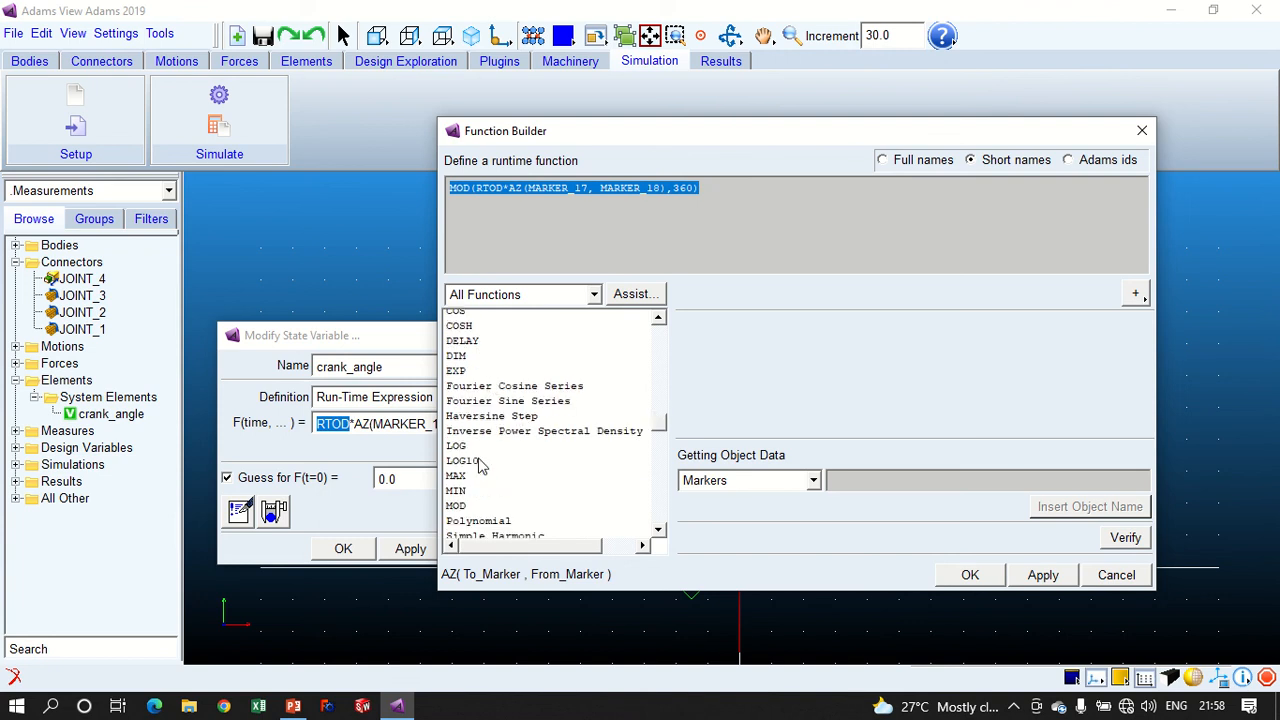
left_click(457, 450)
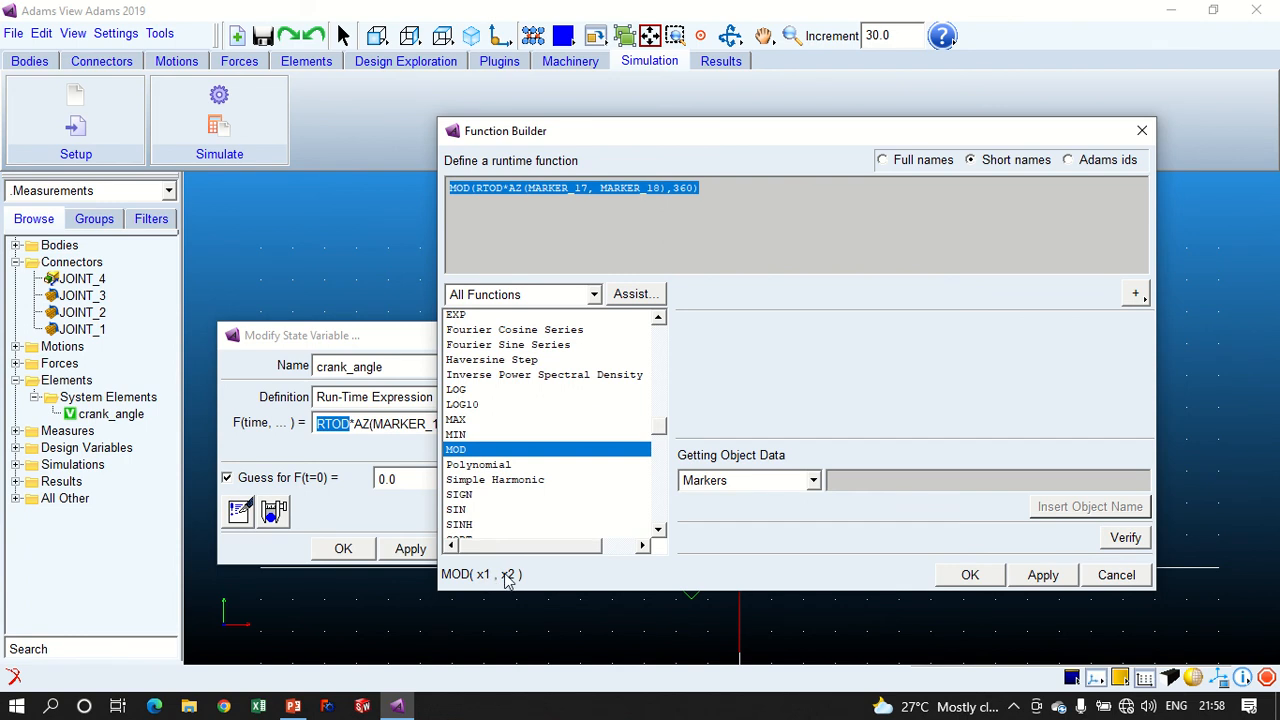
left_click(632, 294)
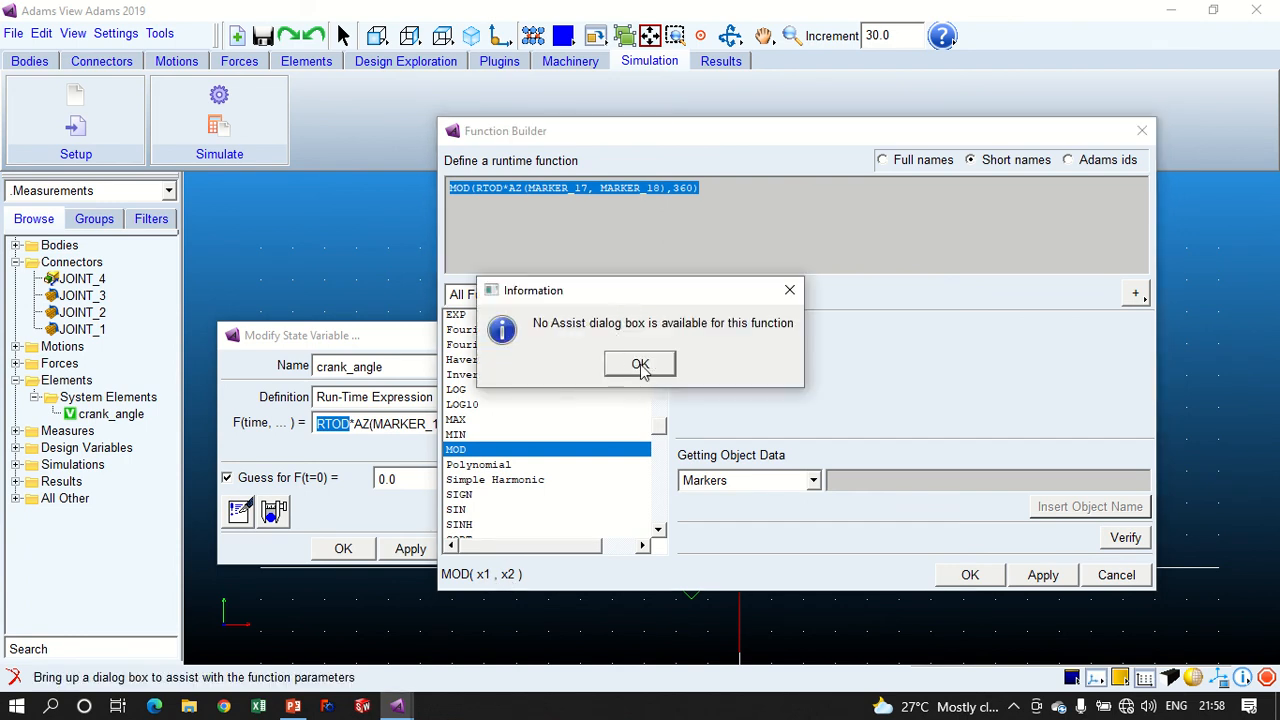
left_click(789, 290)
left_click(607, 232)
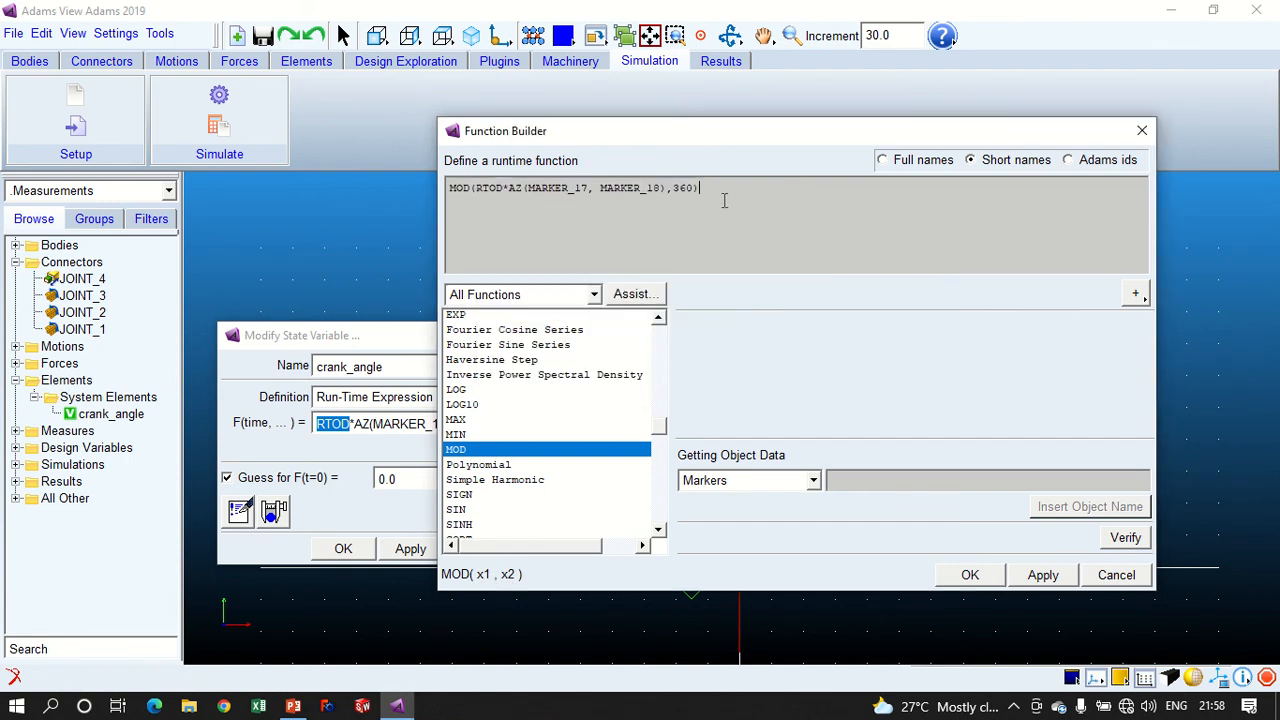
- Verify the MOD expression's syntax again and accept it as the crank_angle state variable's definition
left_click_drag(724, 200, 694, 190)
left_click(467, 188)
left_click(679, 216)
left_click(1120, 541)
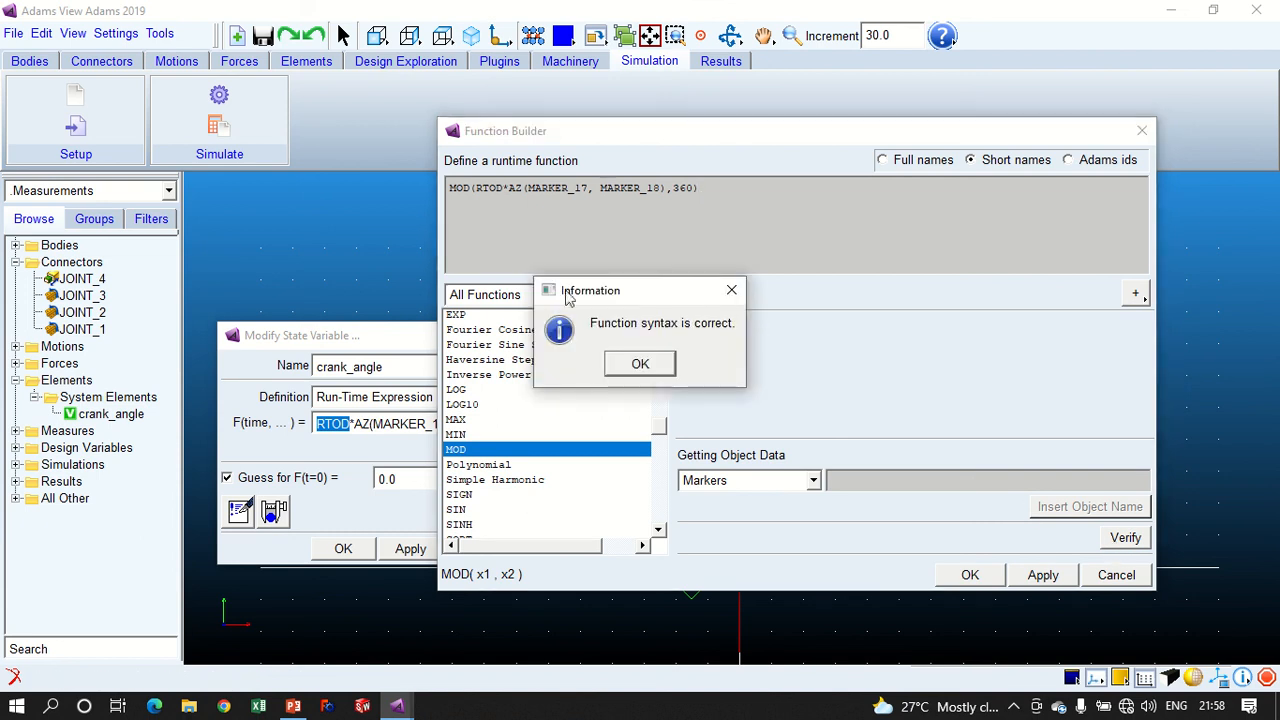
left_click(630, 364)
left_click(970, 576)
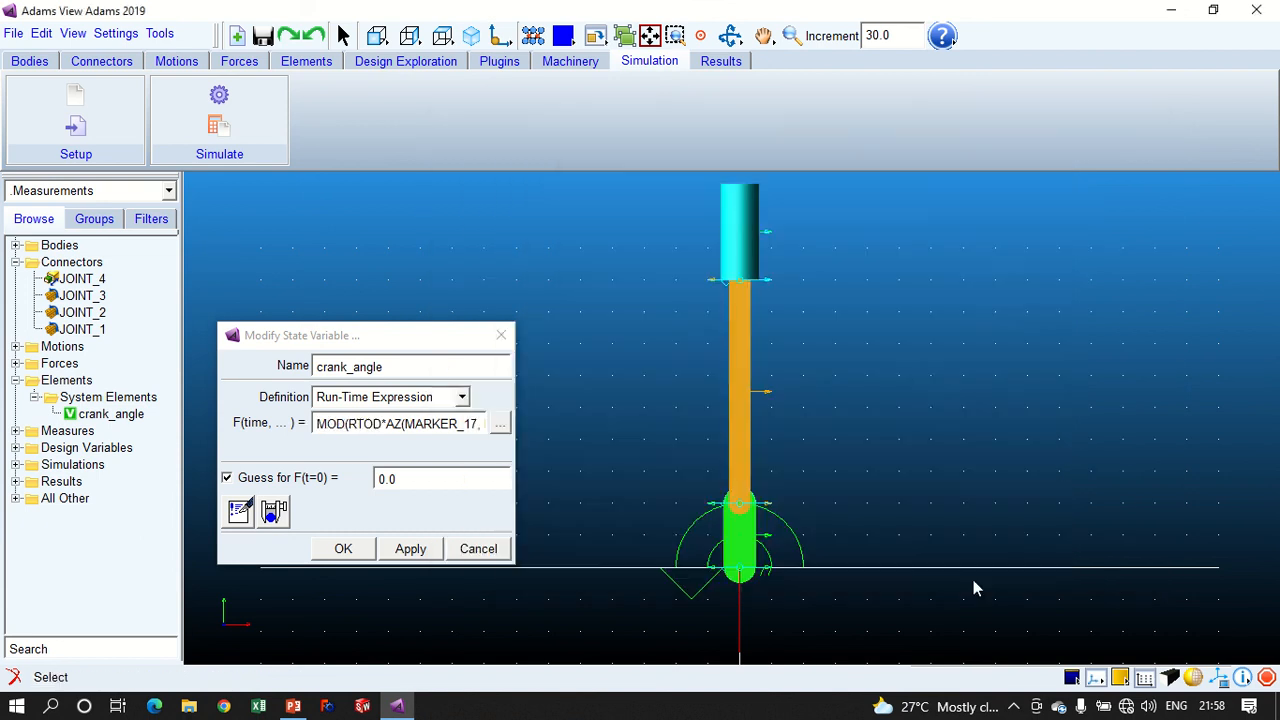
left_click(348, 548)
- Run the simulation with the MOD-based crank angle and update the crank_angle plot in Adams PostProcessor
left_click(250, 102)
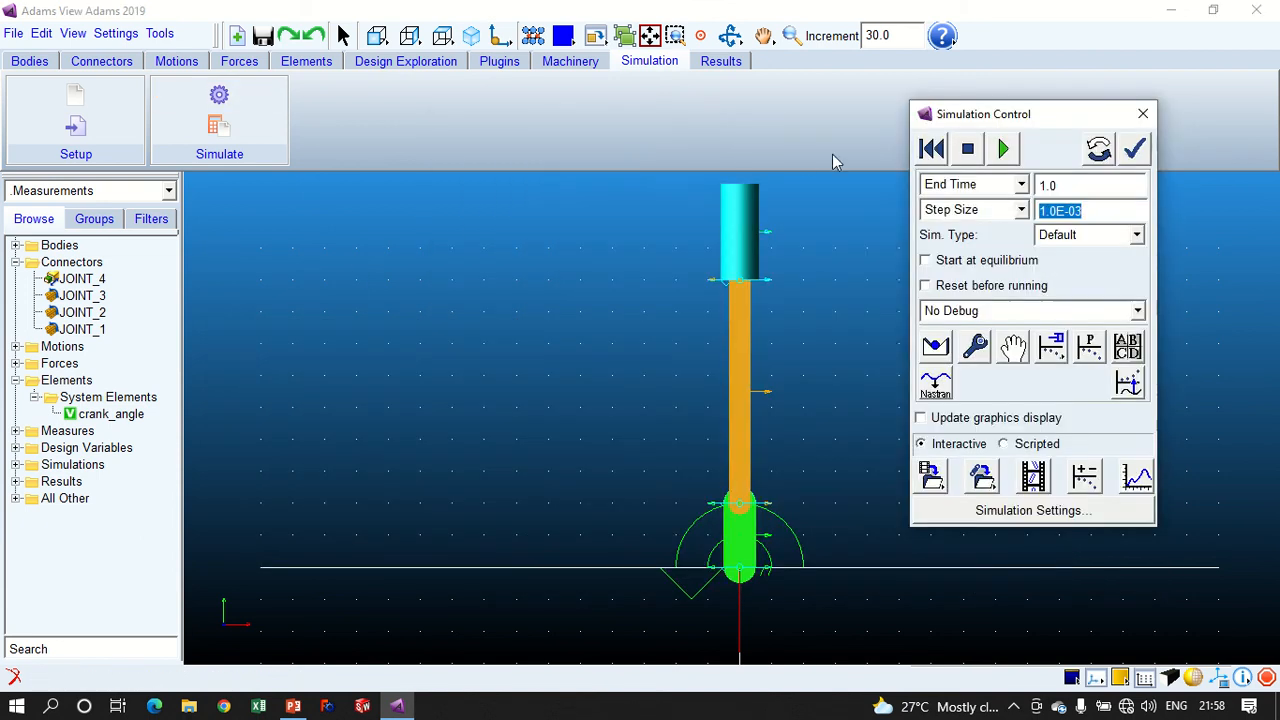
left_click(1001, 149)
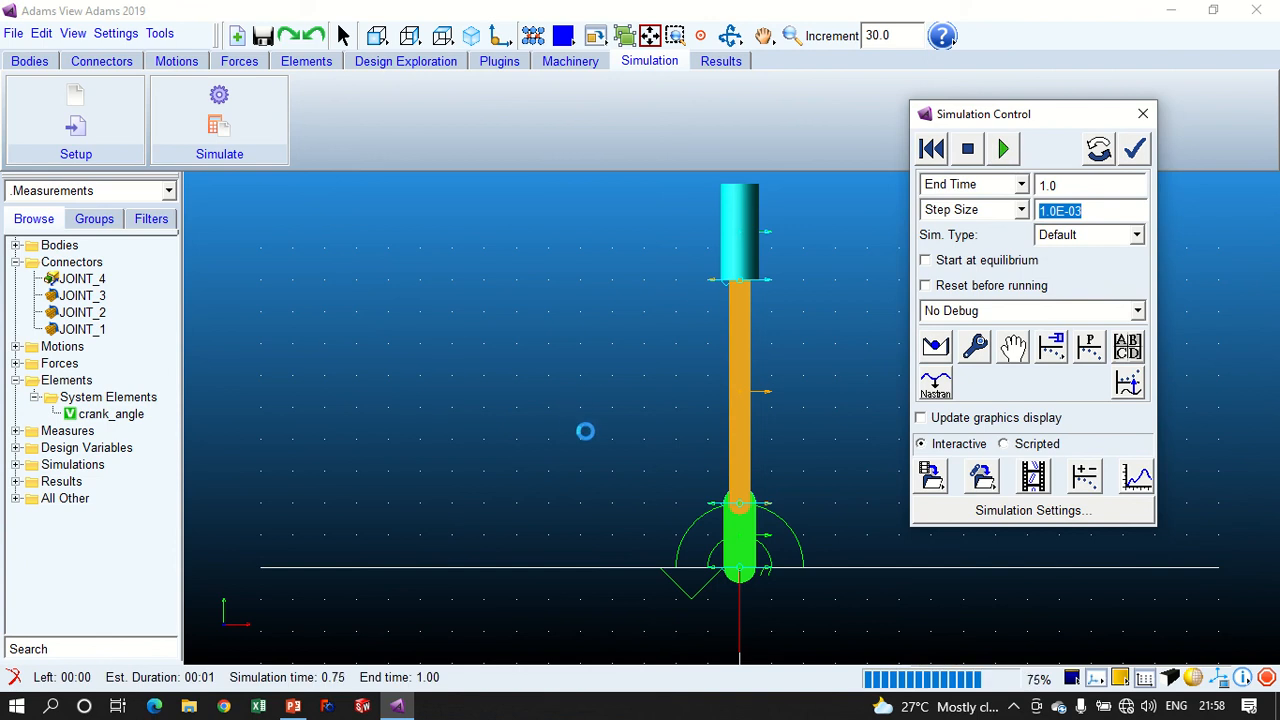
left_click(1138, 480)
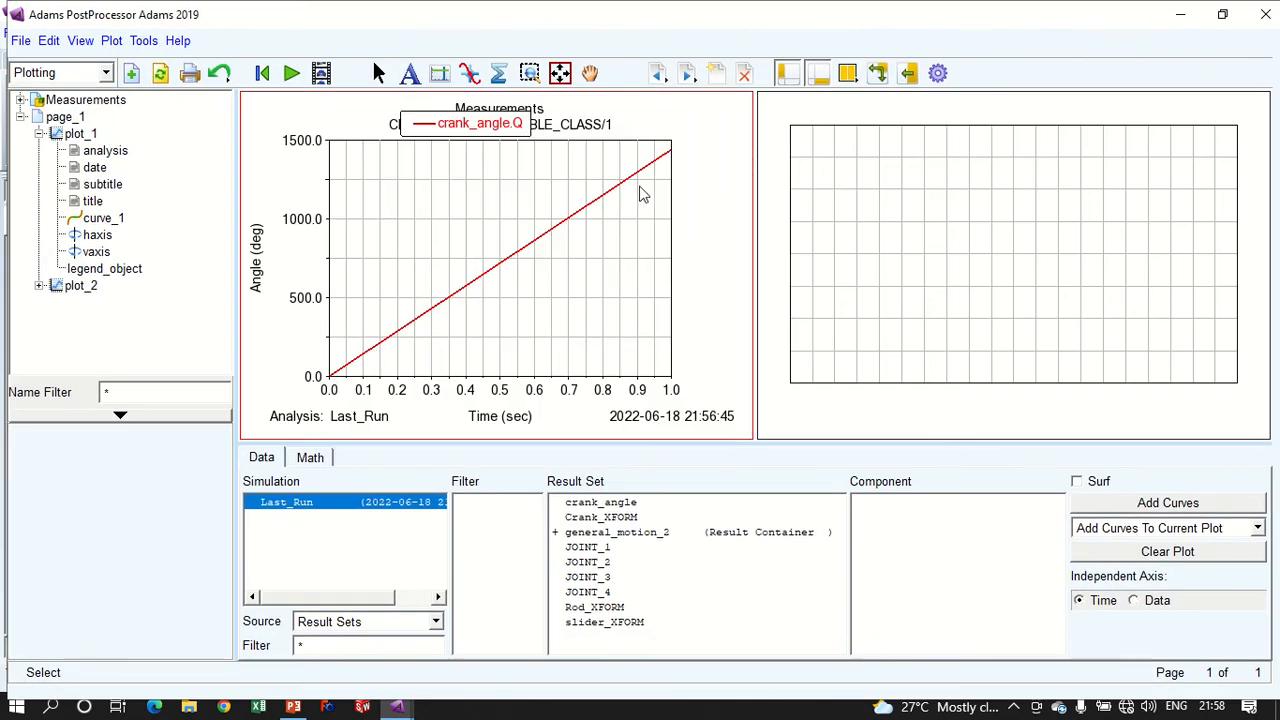
left_click(160, 73)
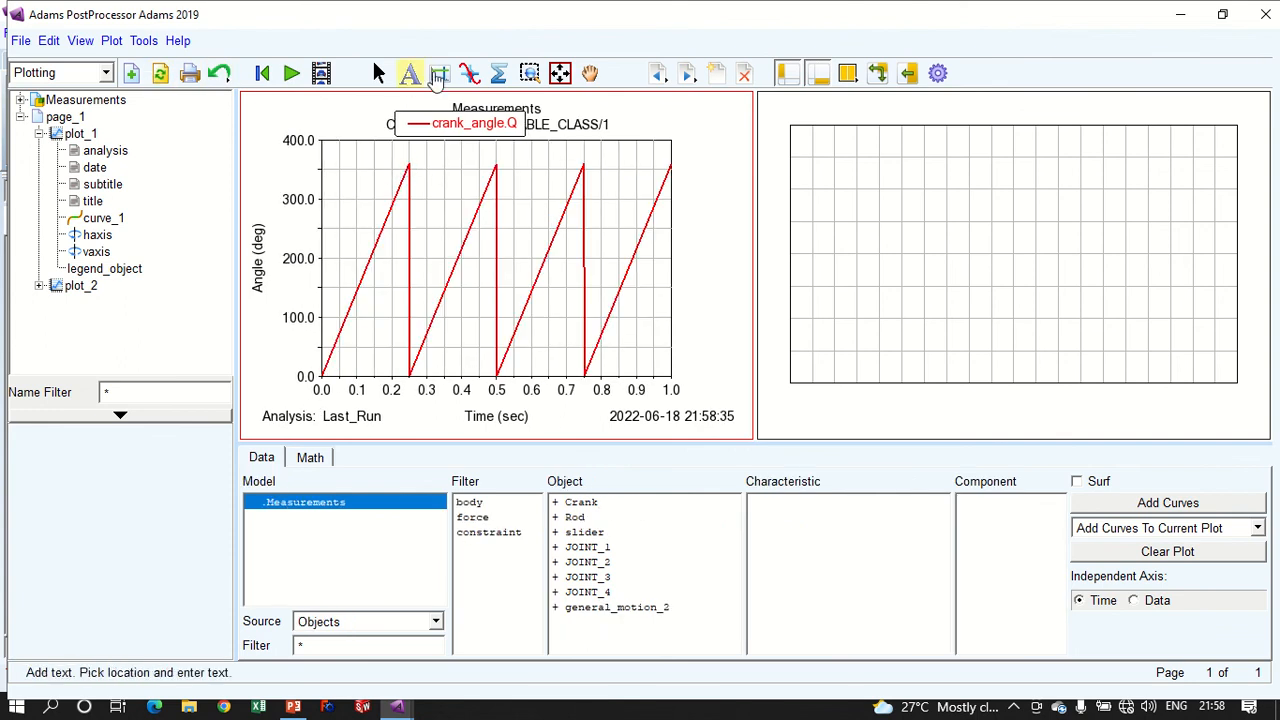
- Examine the crank_angle curve's values over time with plot statistics, and return to Adams View
left_click(470, 73)
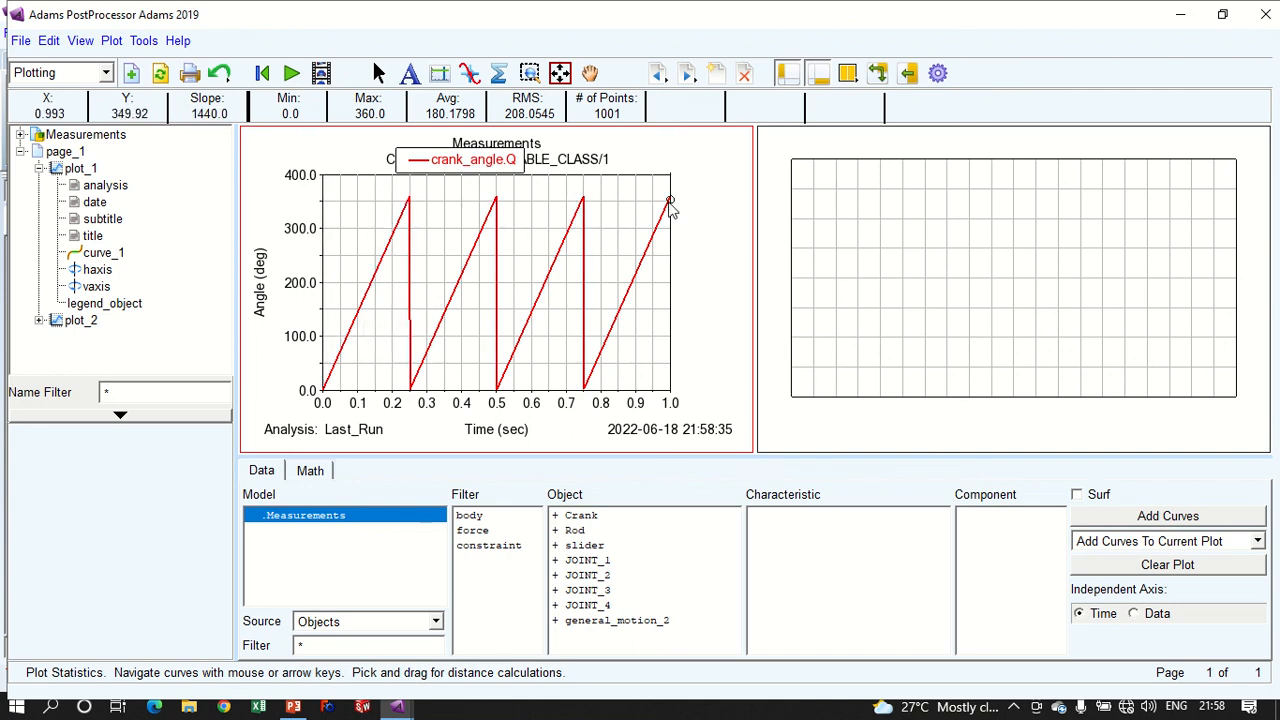
left_click(418, 160)
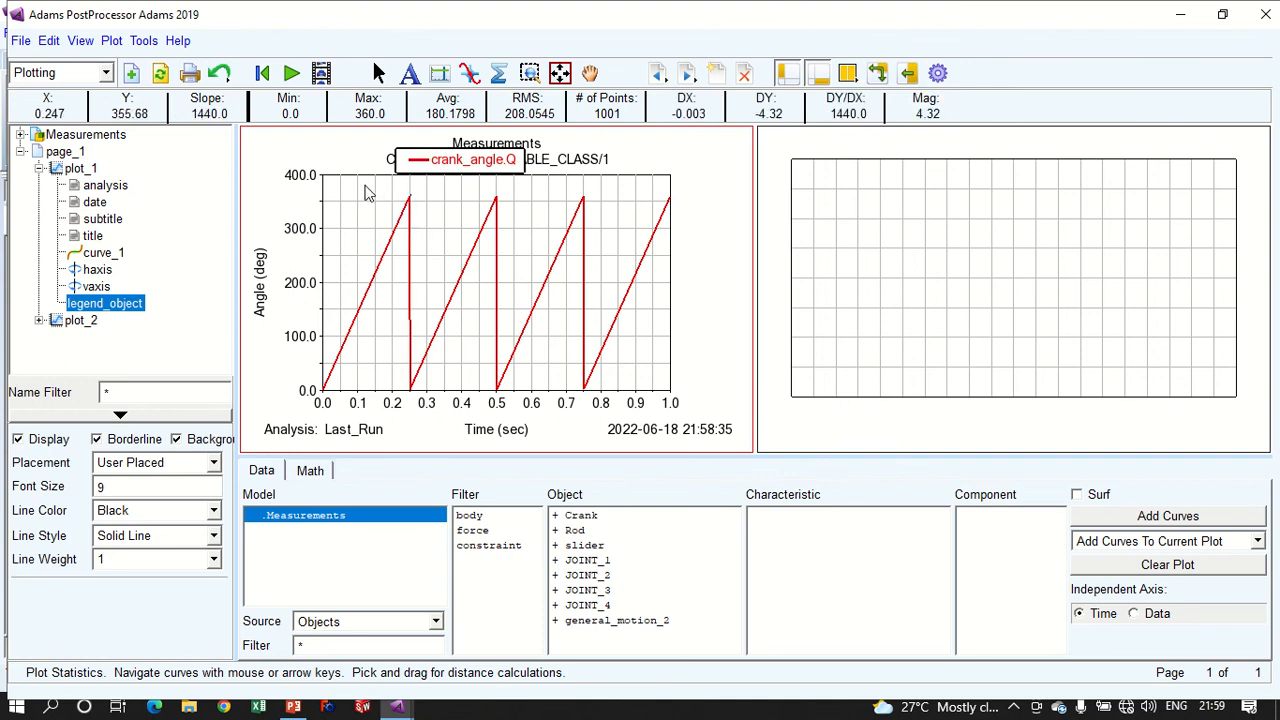
left_click(376, 225)
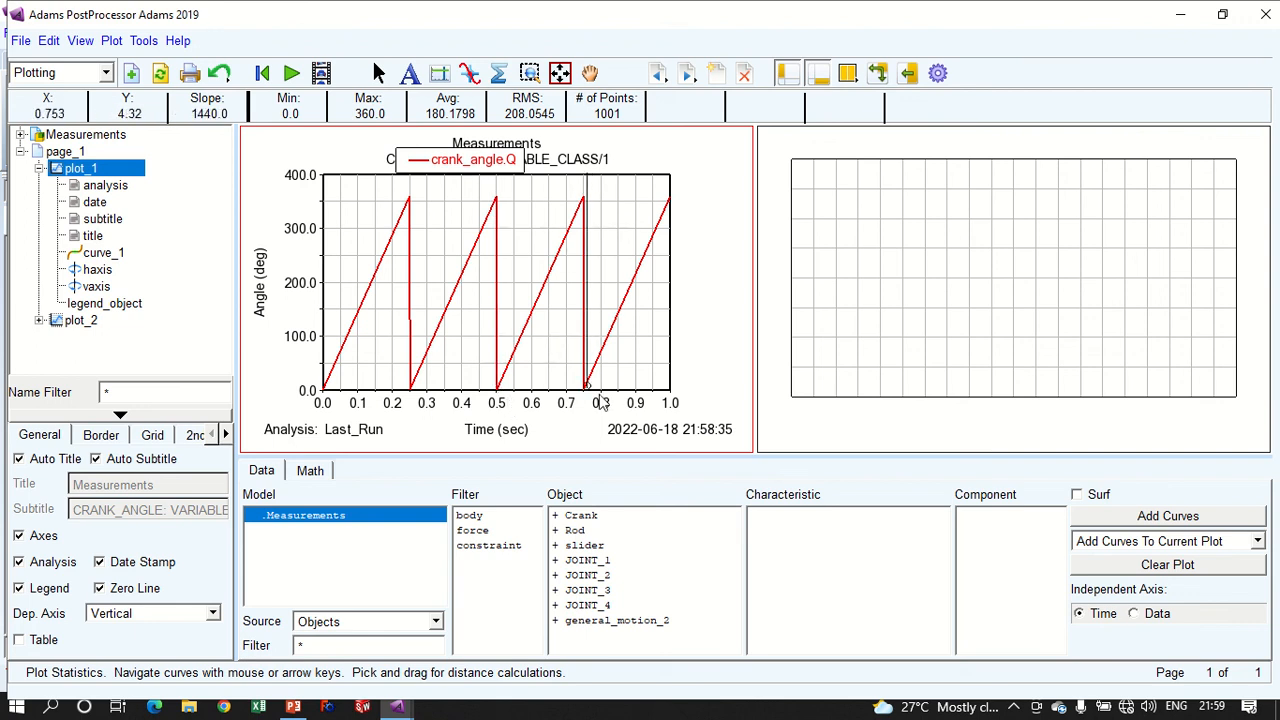
left_click(1023, 234)
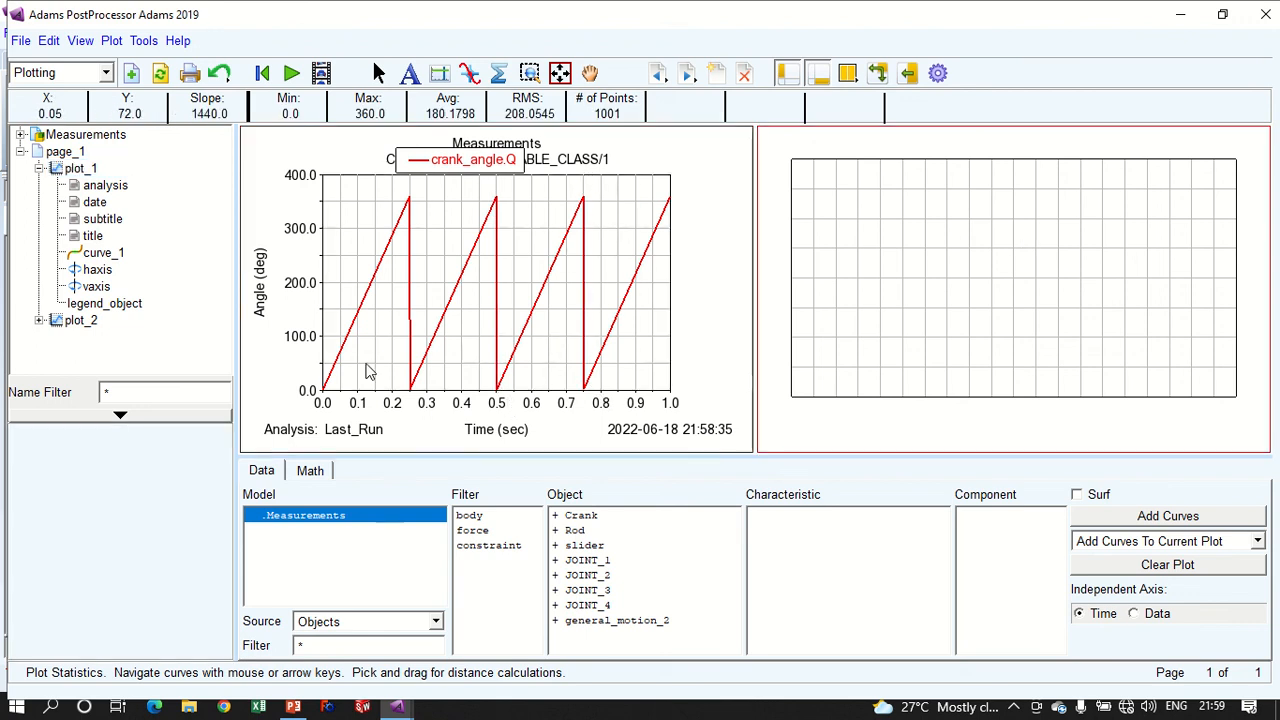
left_click(20, 151)
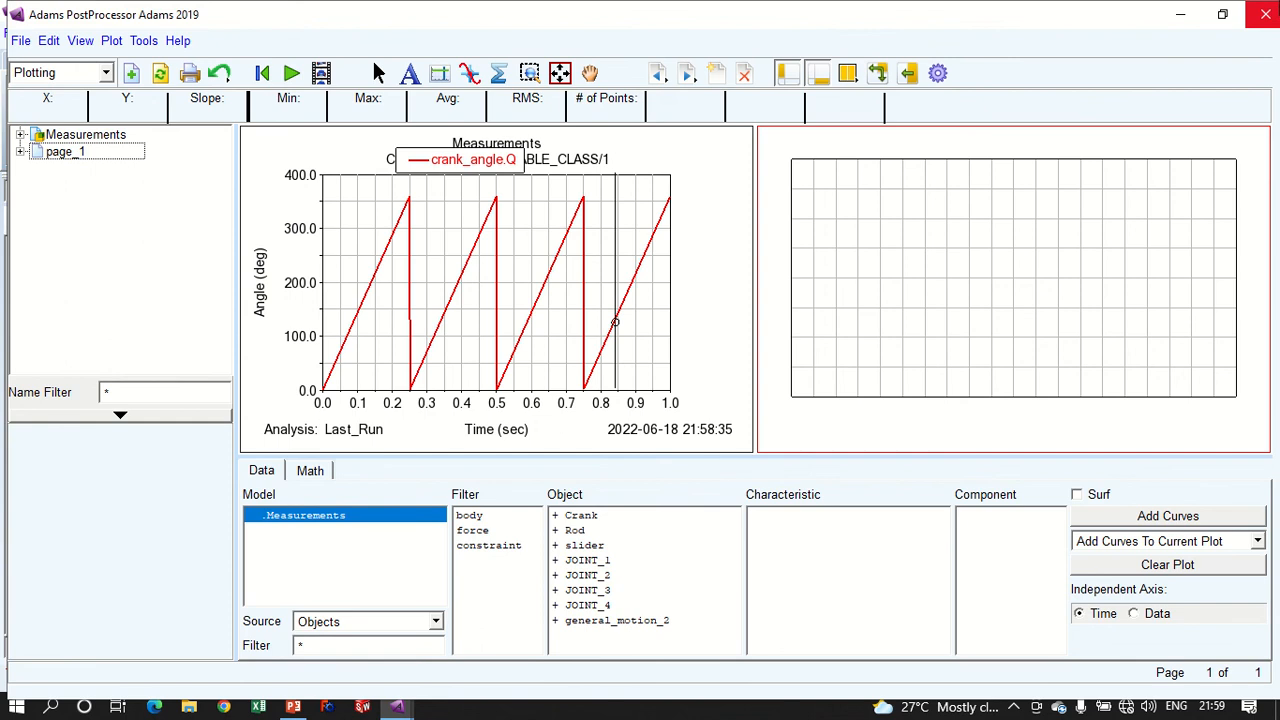
left_click(1265, 14)
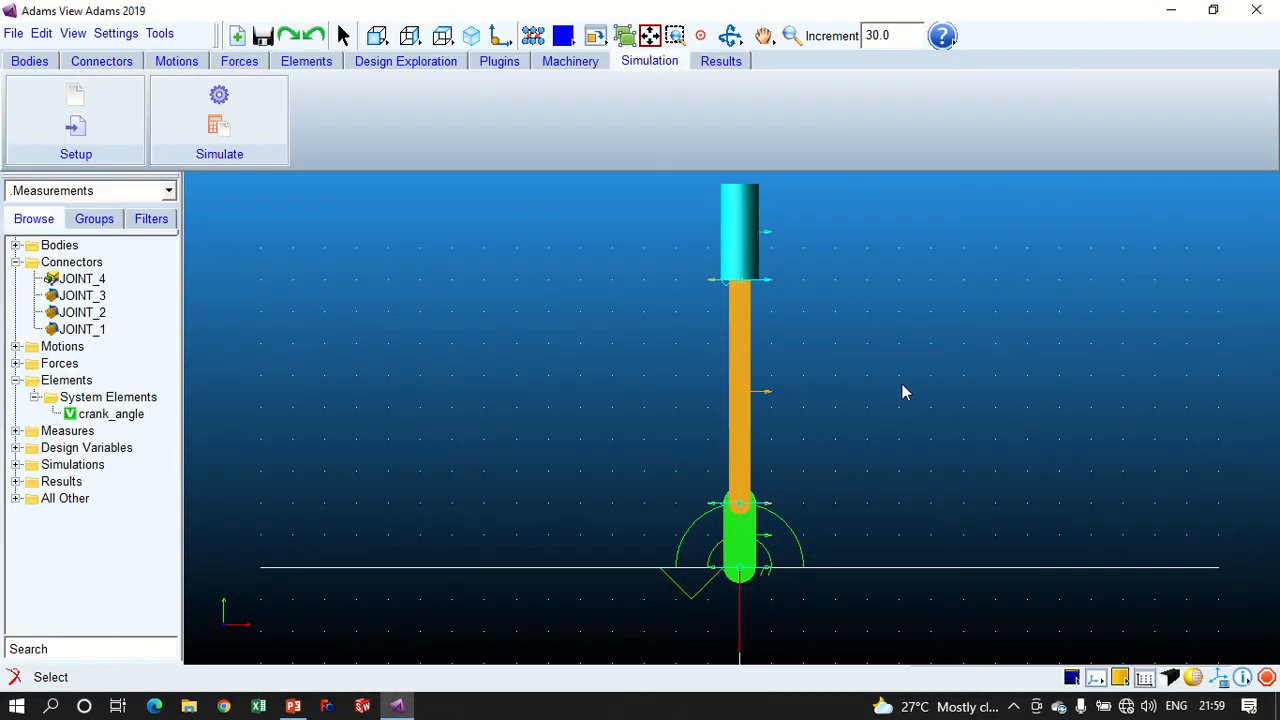
- Start a new run-time expression state variable named slider_dsplacement in the Measurements model
left_click(752, 187)
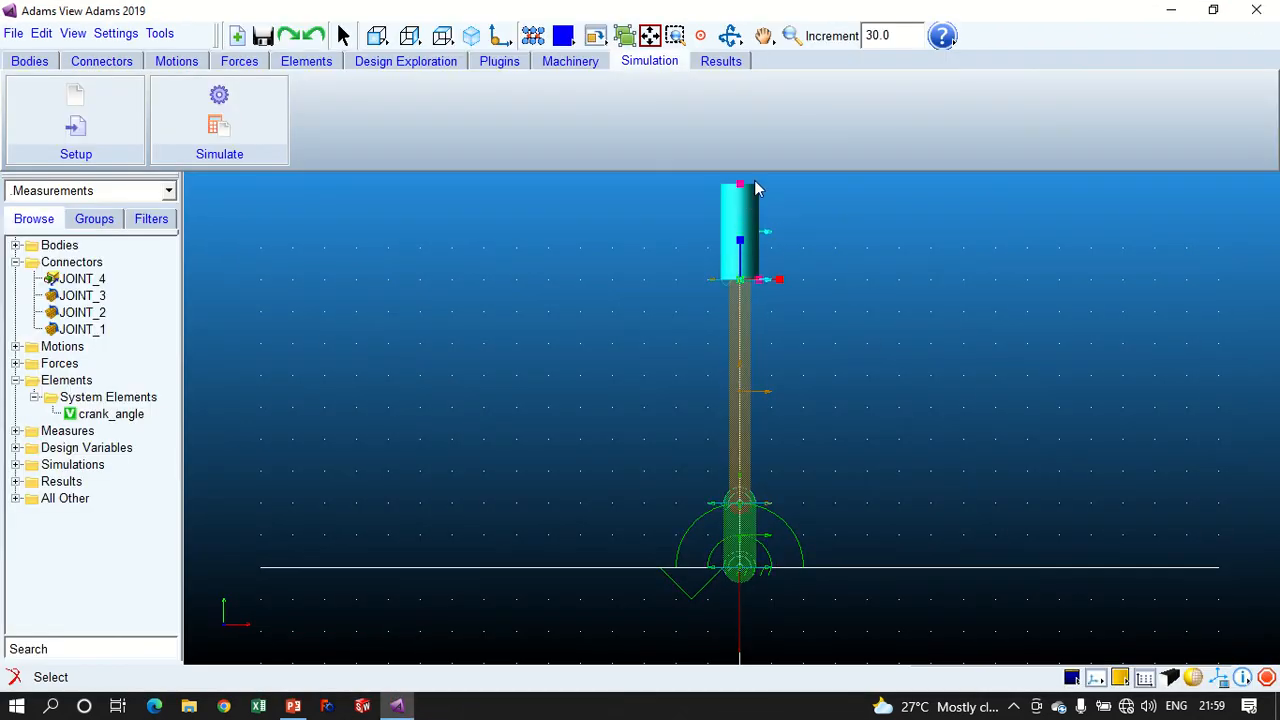
left_click(901, 283)
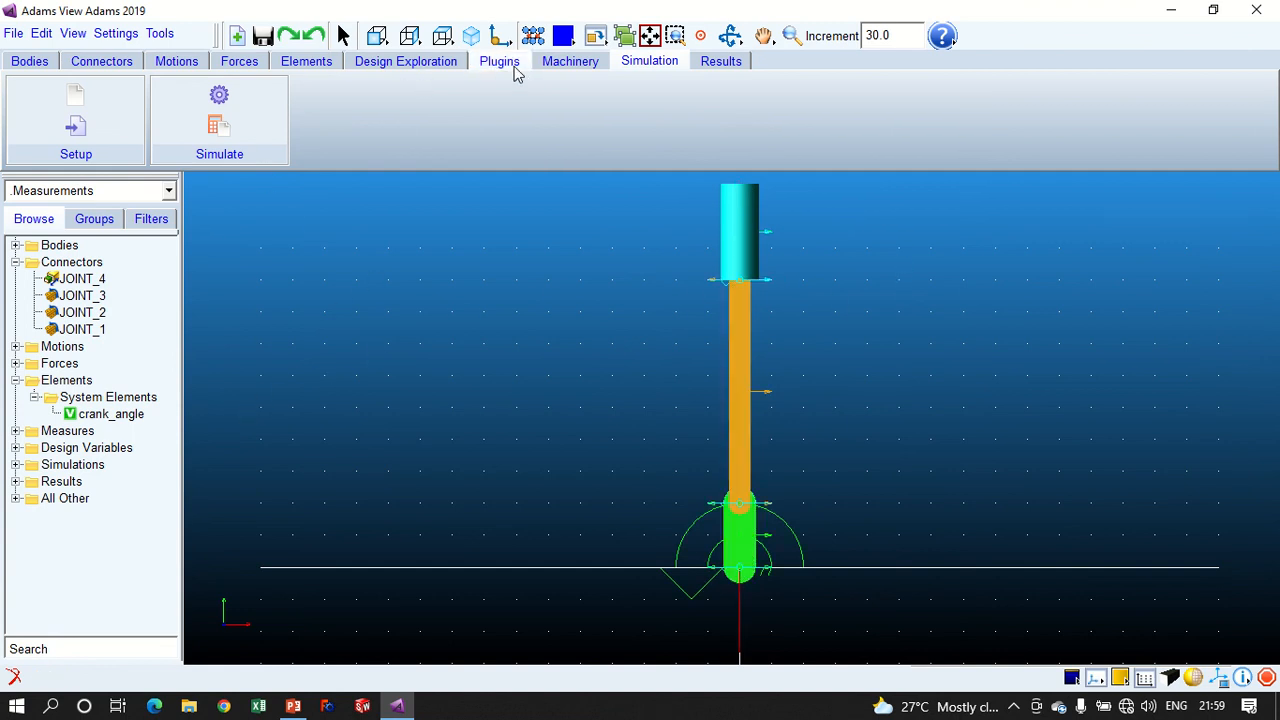
left_click(238, 63)
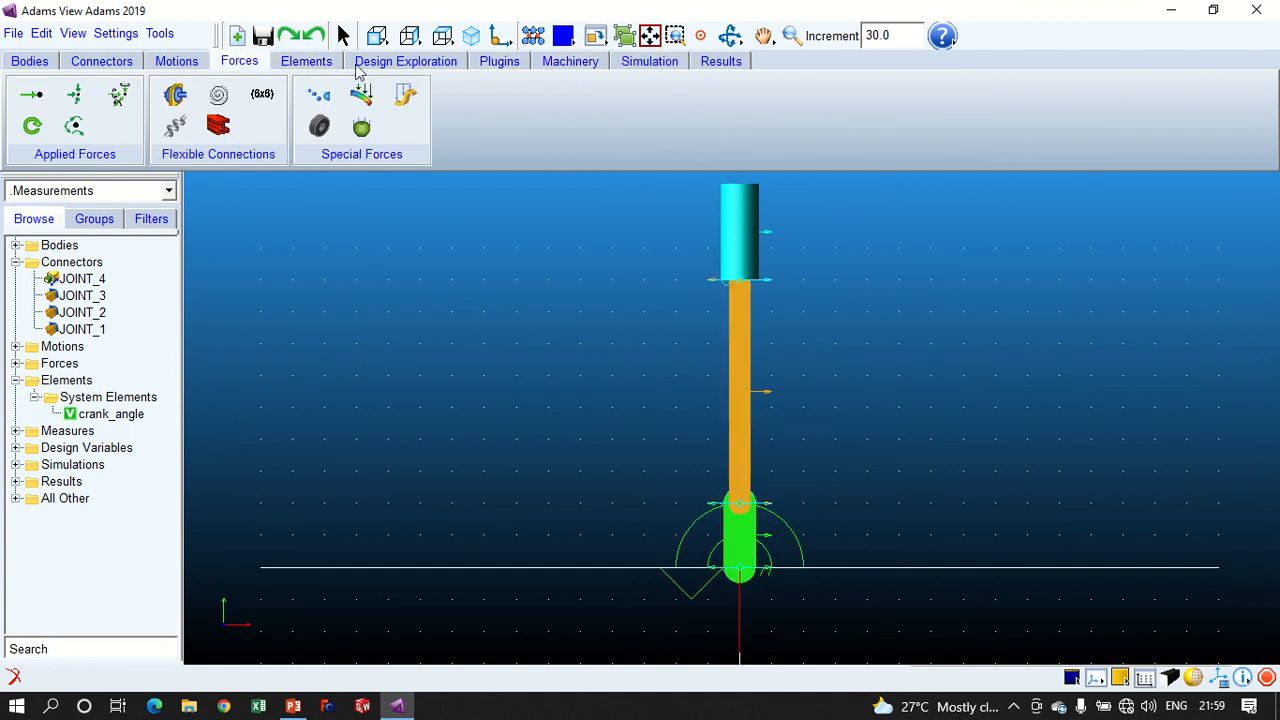
left_click(308, 64)
left_click(184, 95)
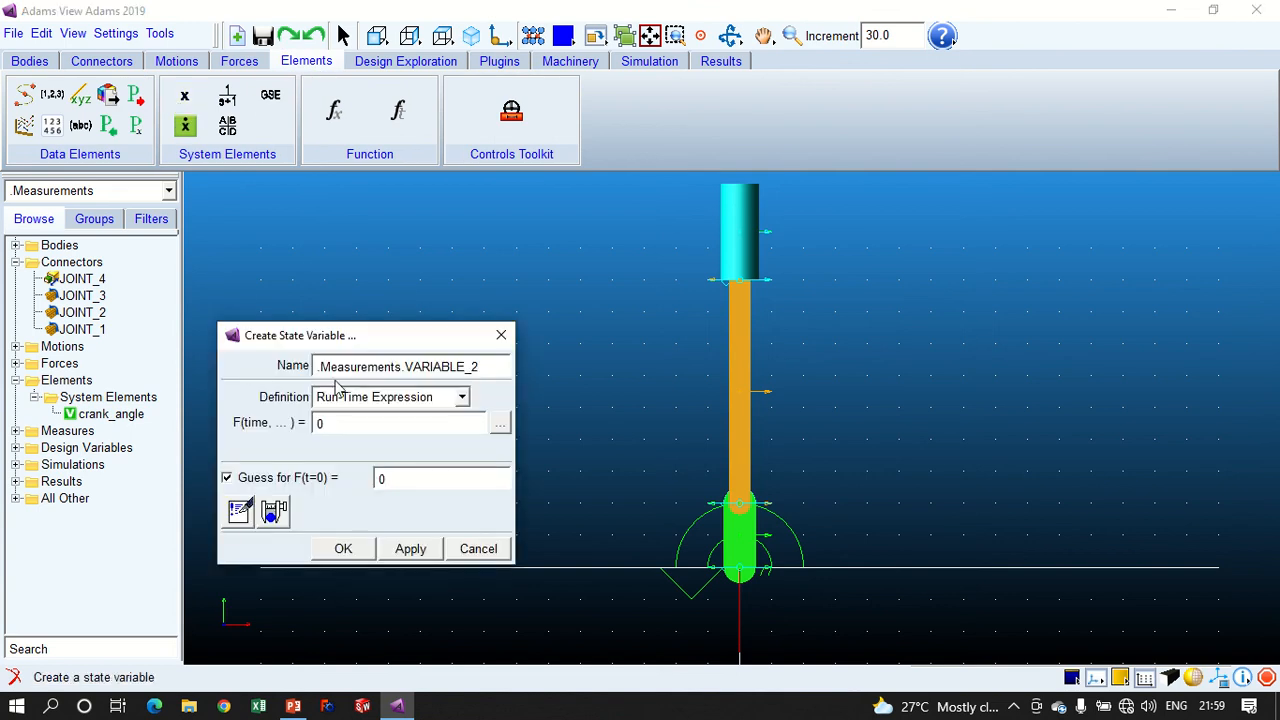
left_click(481, 366)
double_click(406, 366)
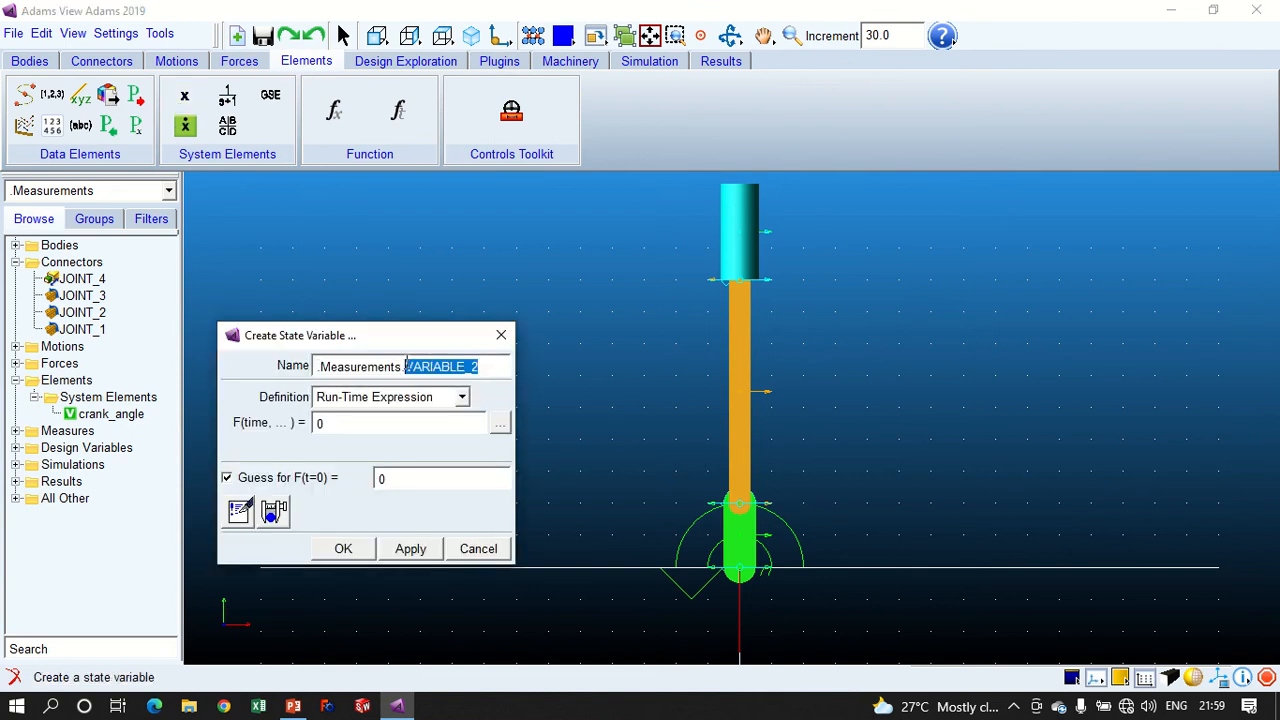
type("slider")
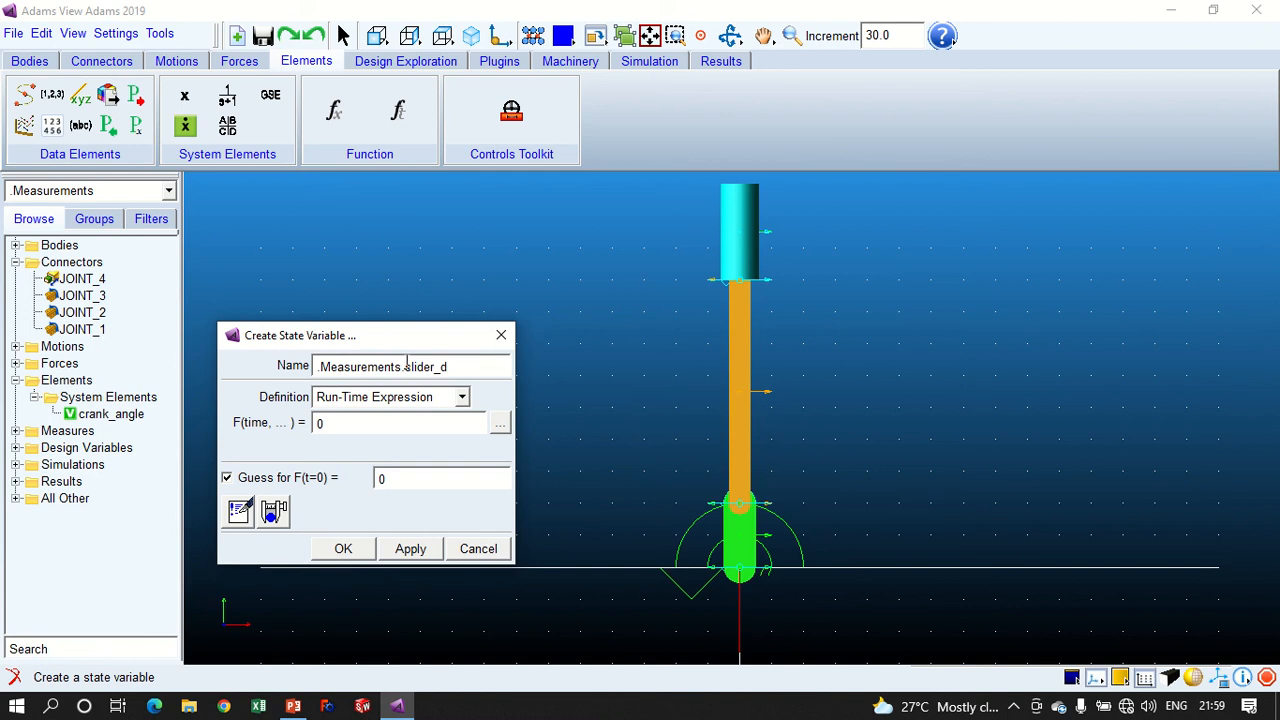
type("_dsplacement")
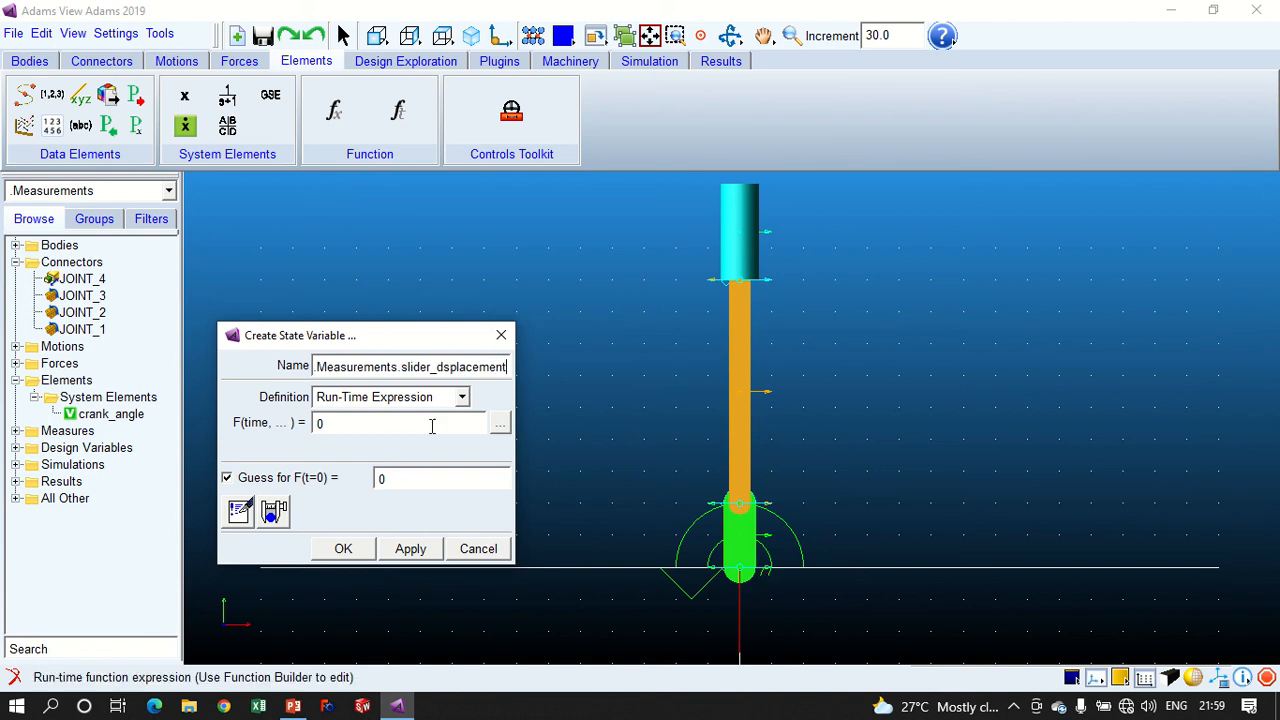
- Open the function builder for slider_dsplacement, clear the default expression, list the Displacement functions, and uncover the model view
left_click(498, 424)
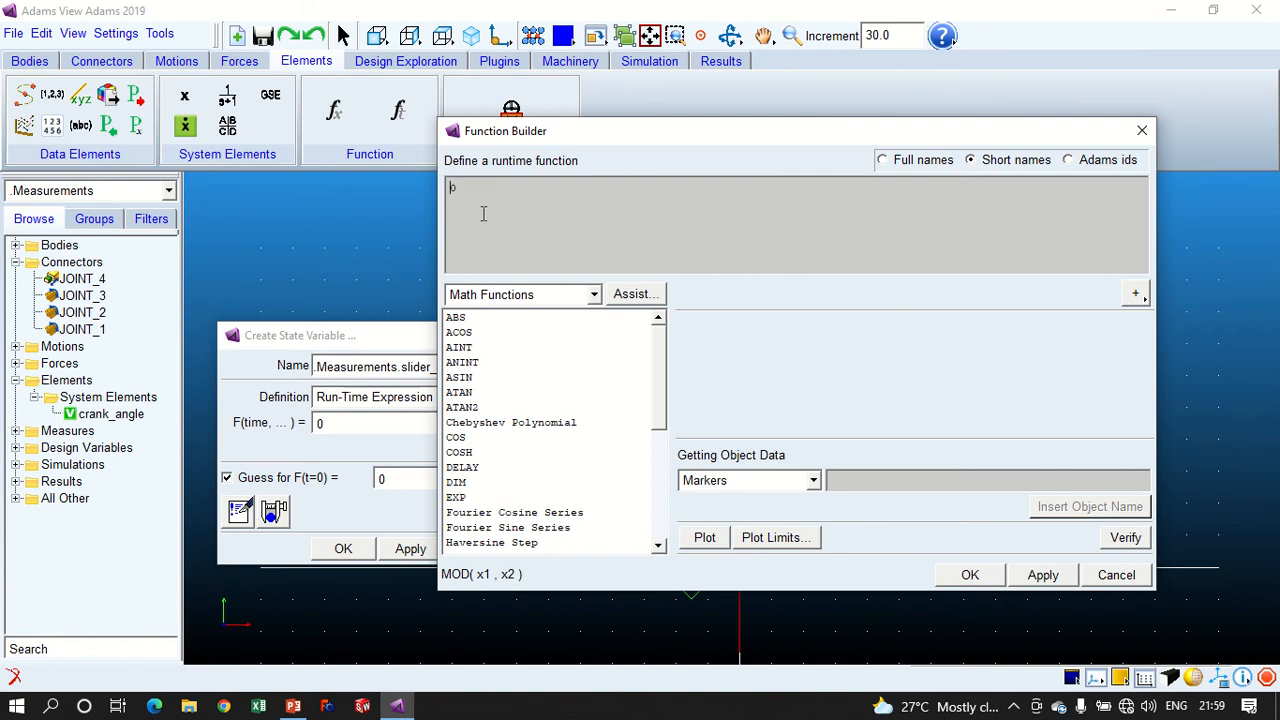
left_click(590, 294)
scroll(510, 345, "up", 2)
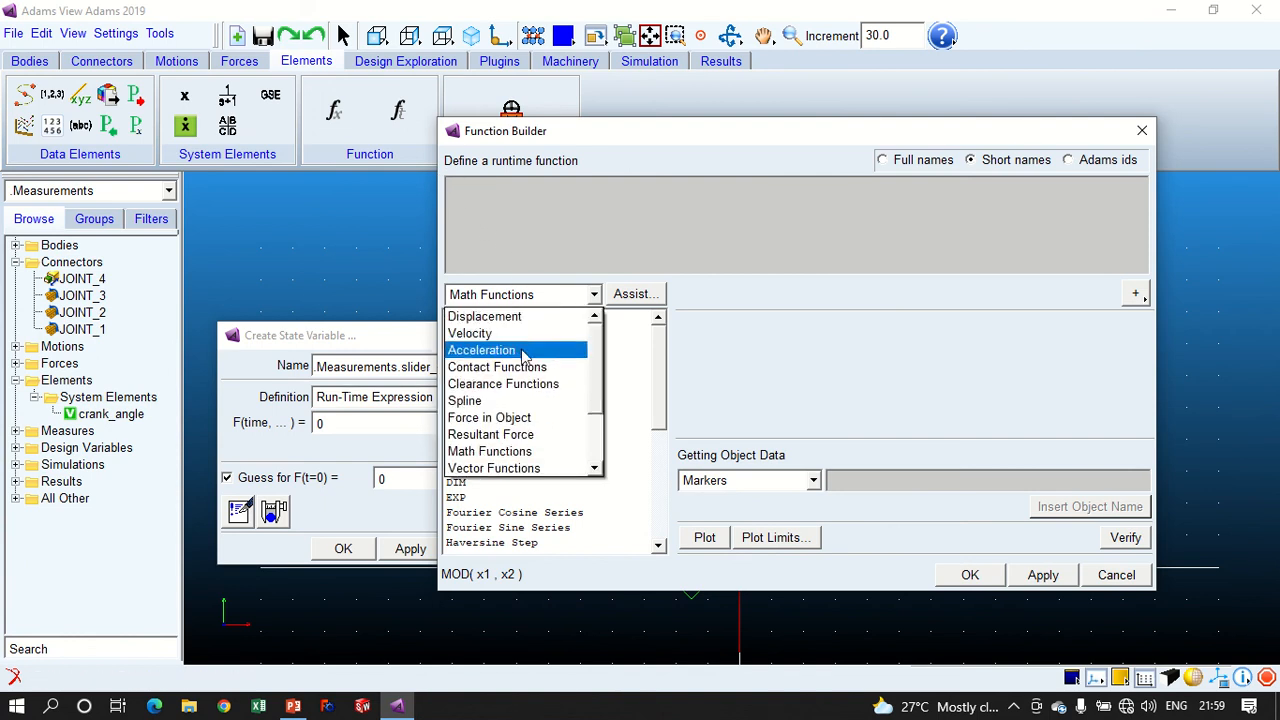
left_click(485, 316)
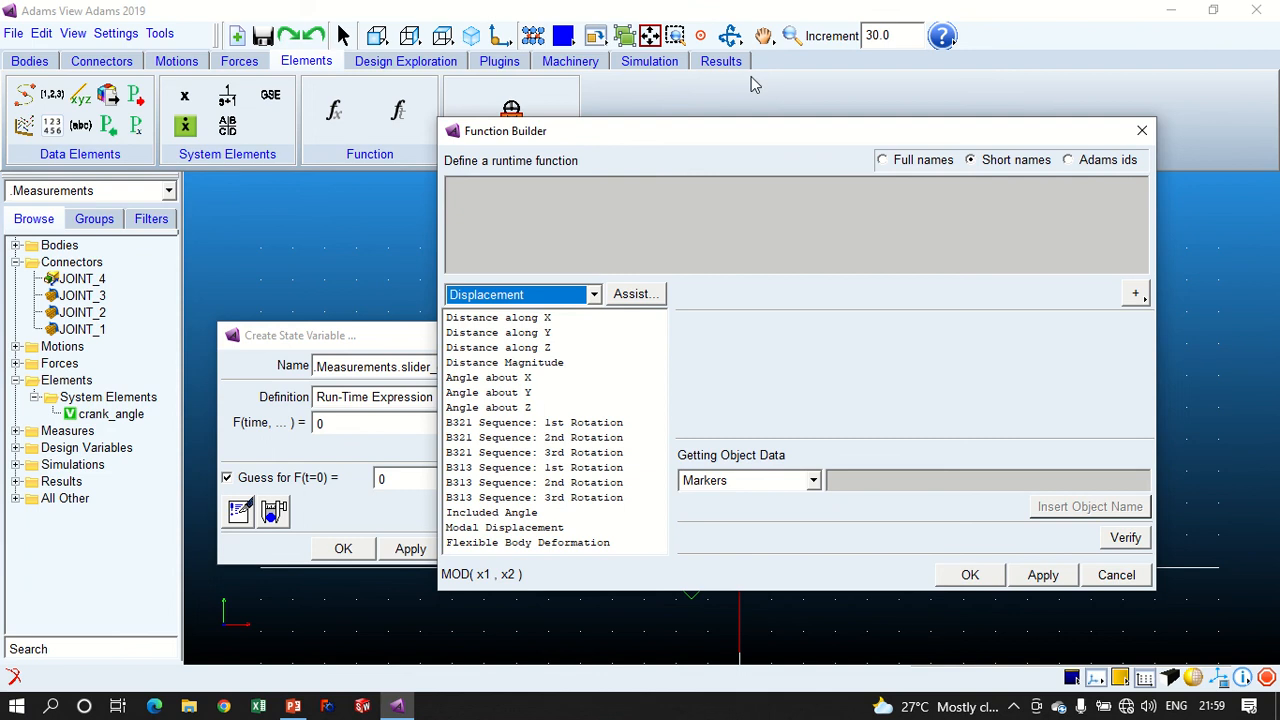
left_click_drag(726, 138, 963, 226)
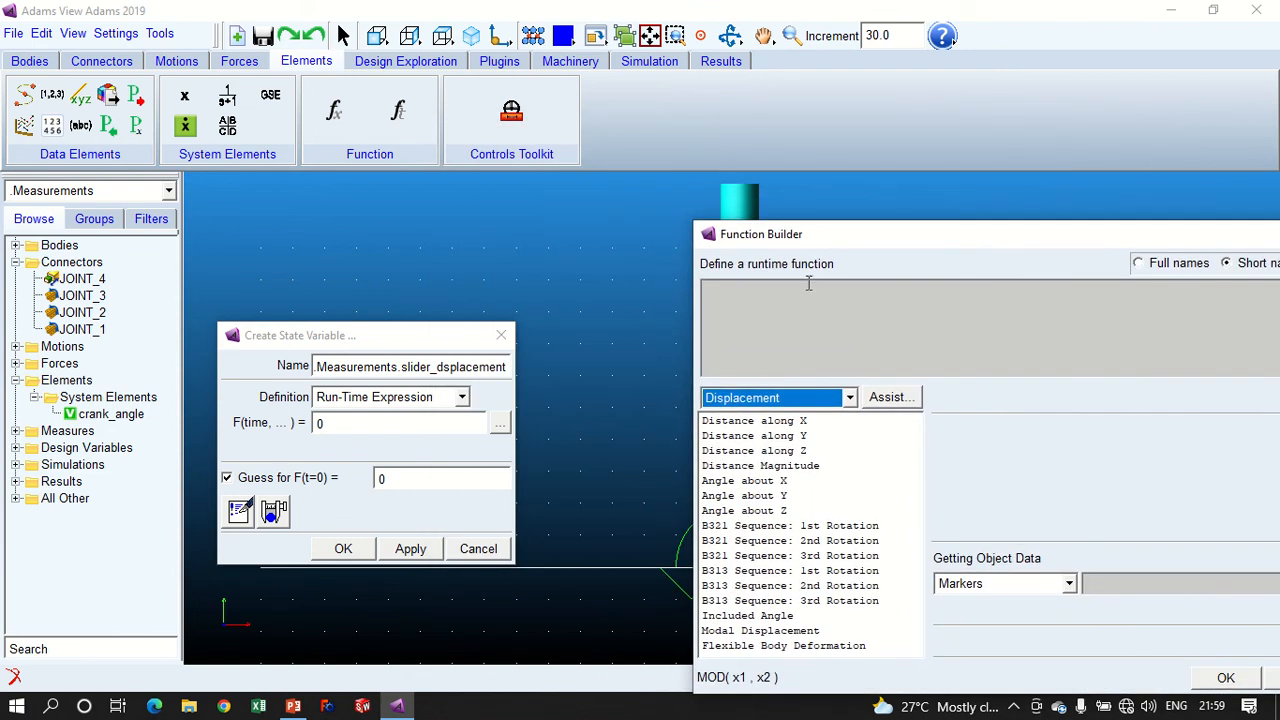
left_click_drag(790, 237, 897, 369)
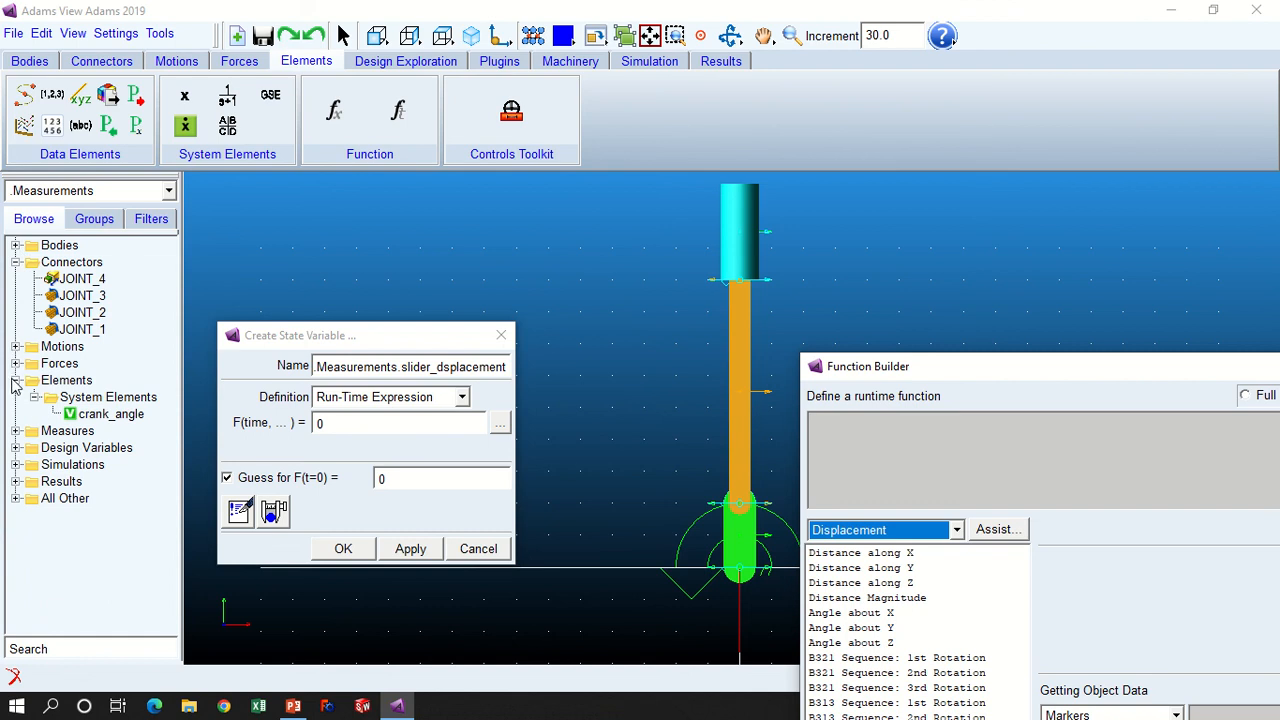
- Show the object information for JOINT_4 on its own, clearing the earlier joint's listing
left_click(82, 280)
right_click(104, 281)
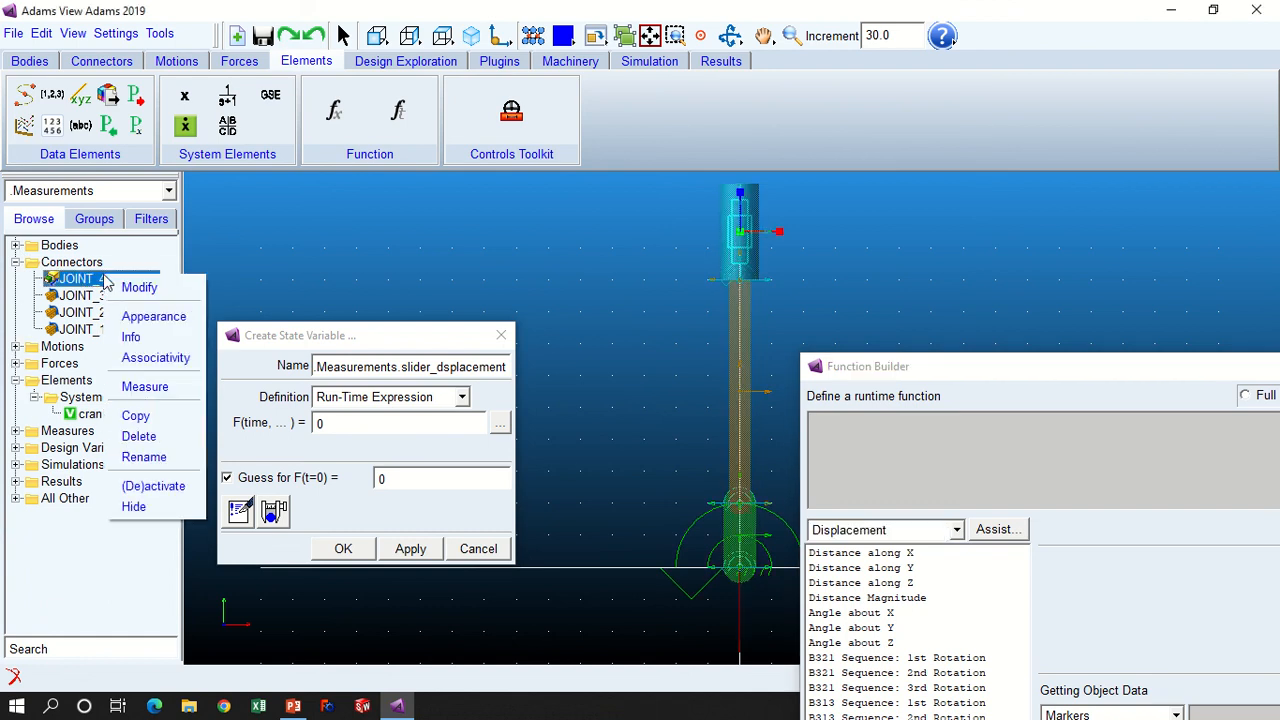
left_click(150, 336)
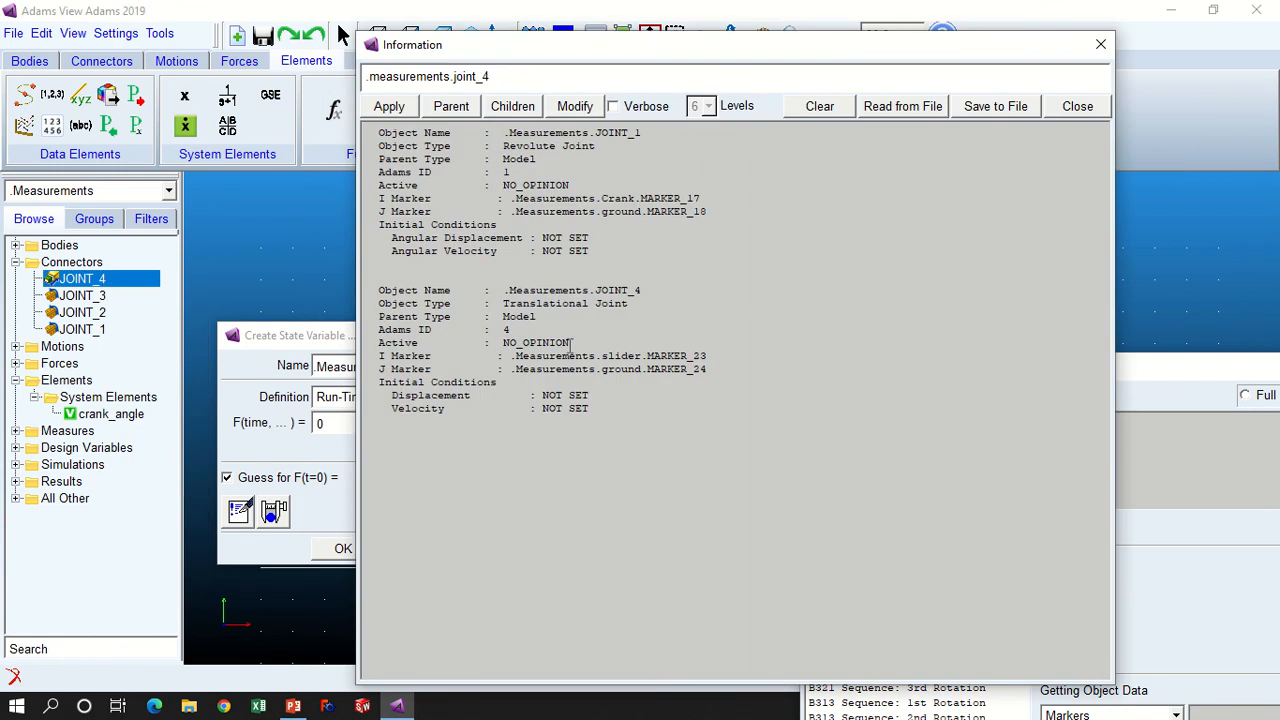
left_click(819, 106)
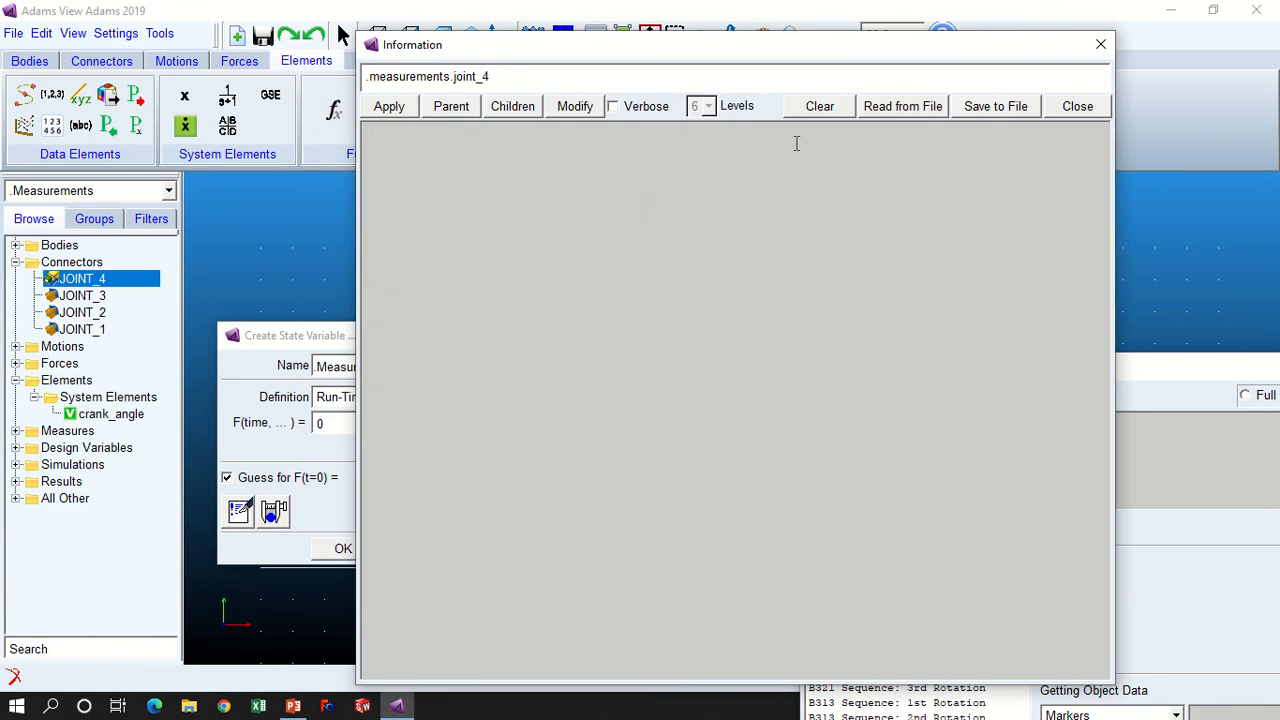
right_click(66, 282)
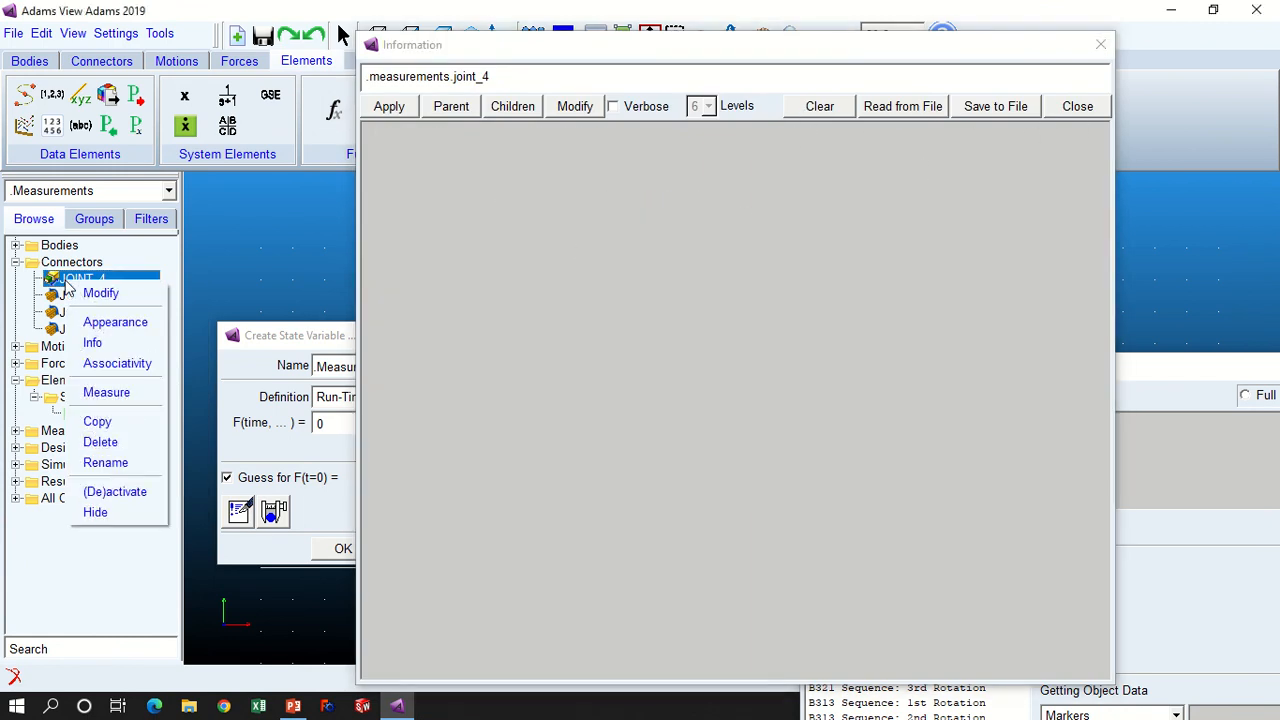
left_click(110, 340)
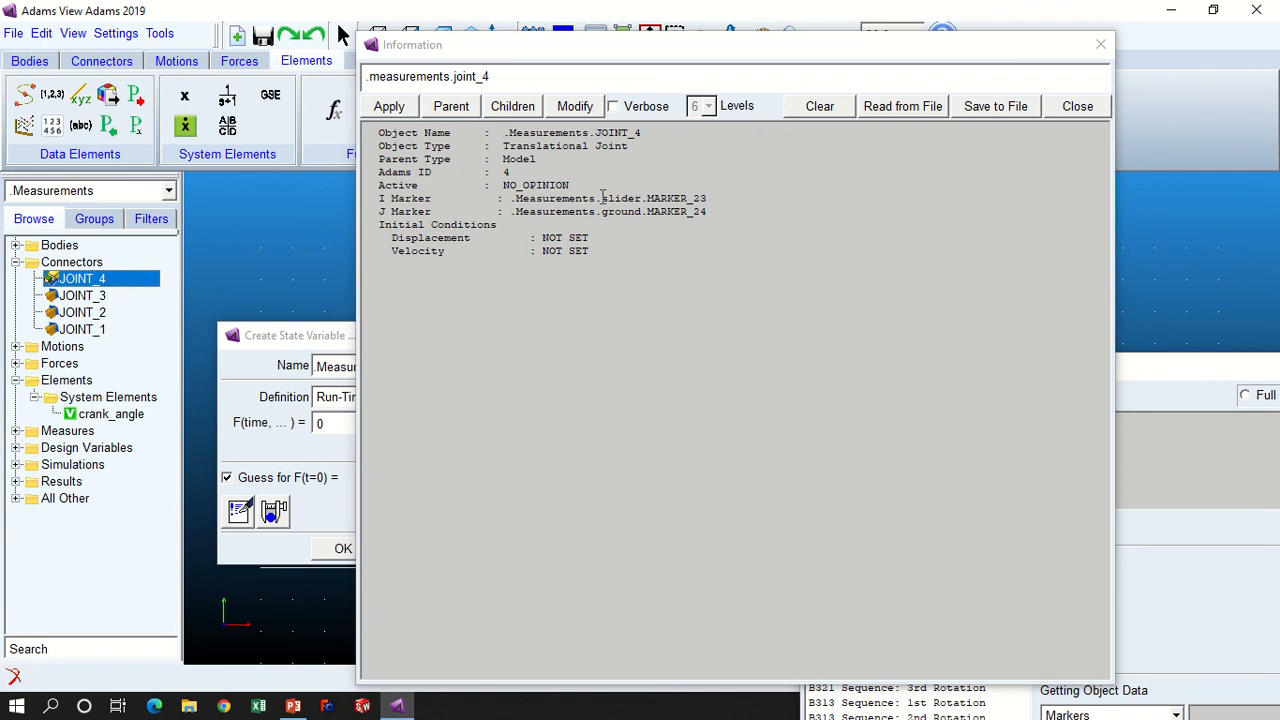
- Identify the I and J markers of translational JOINT_4 and close the information listing
left_click_drag(603, 197, 707, 199)
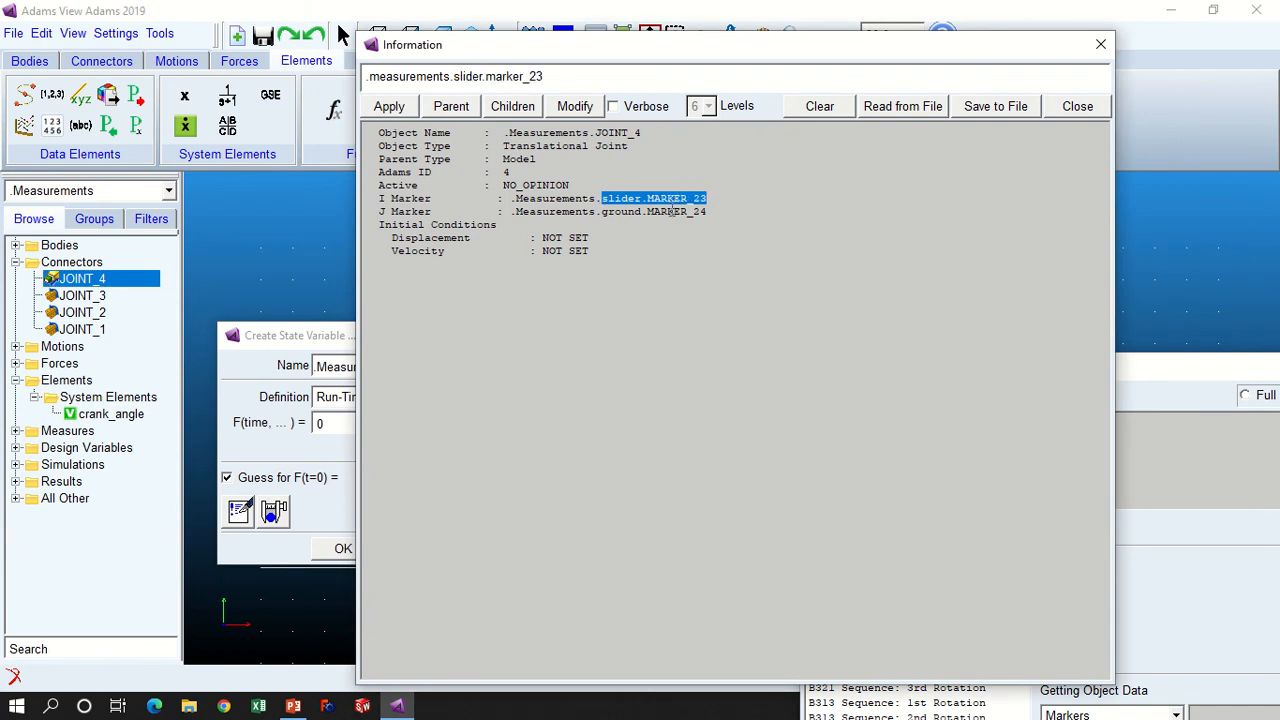
left_click(614, 200)
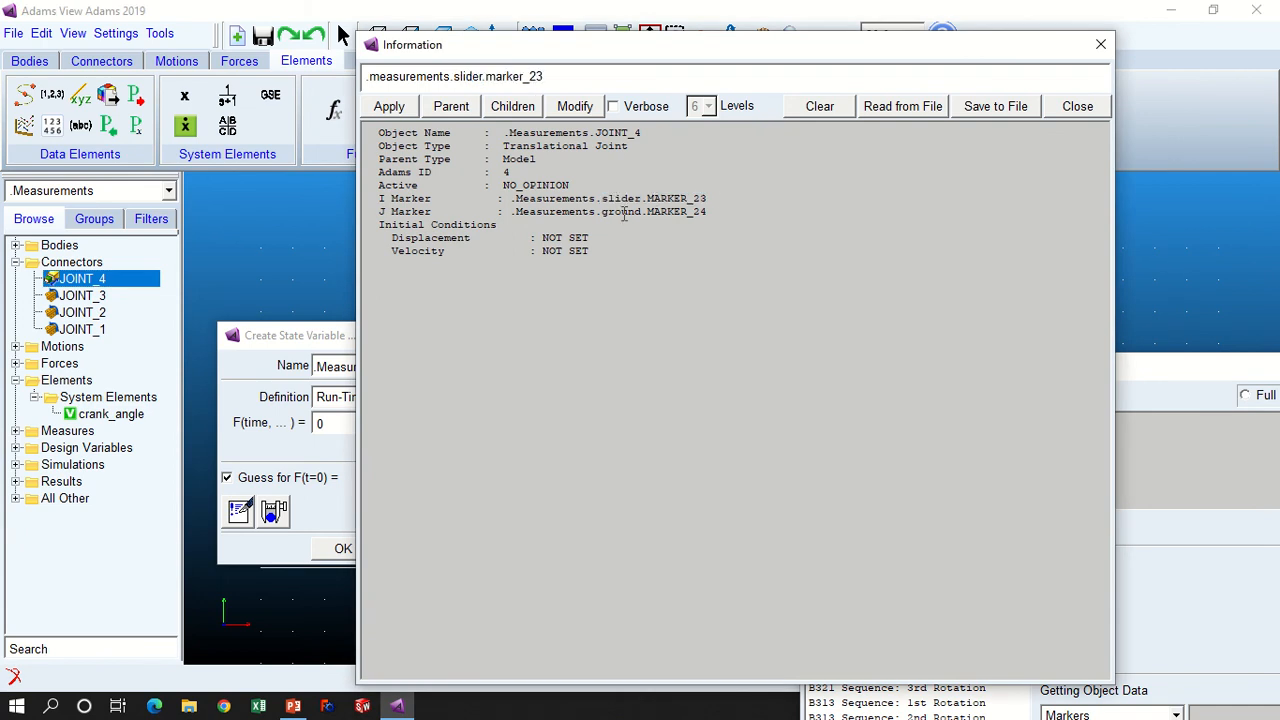
left_click_drag(659, 215, 710, 214)
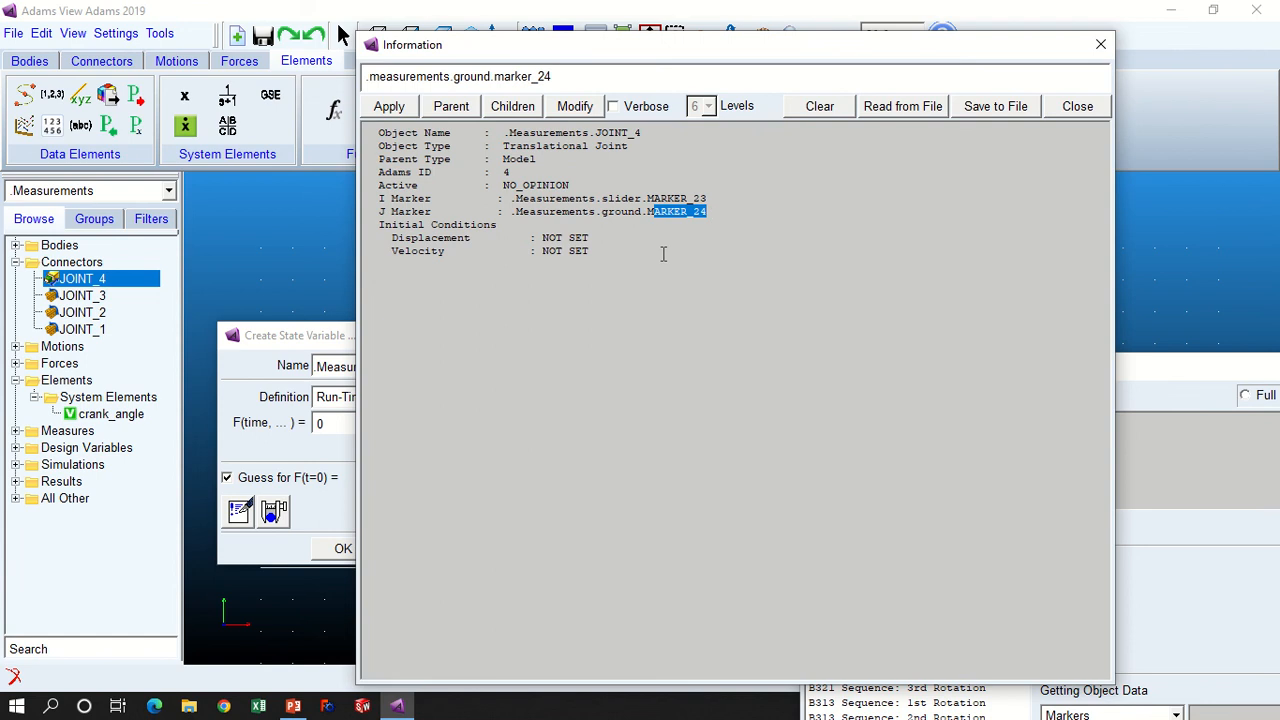
mouse_move(602, 211)
left_mouse_down()
mouse_move(716, 207)
mouse_move(606, 216)
left_mouse_up()
left_click(716, 215)
left_click(726, 214)
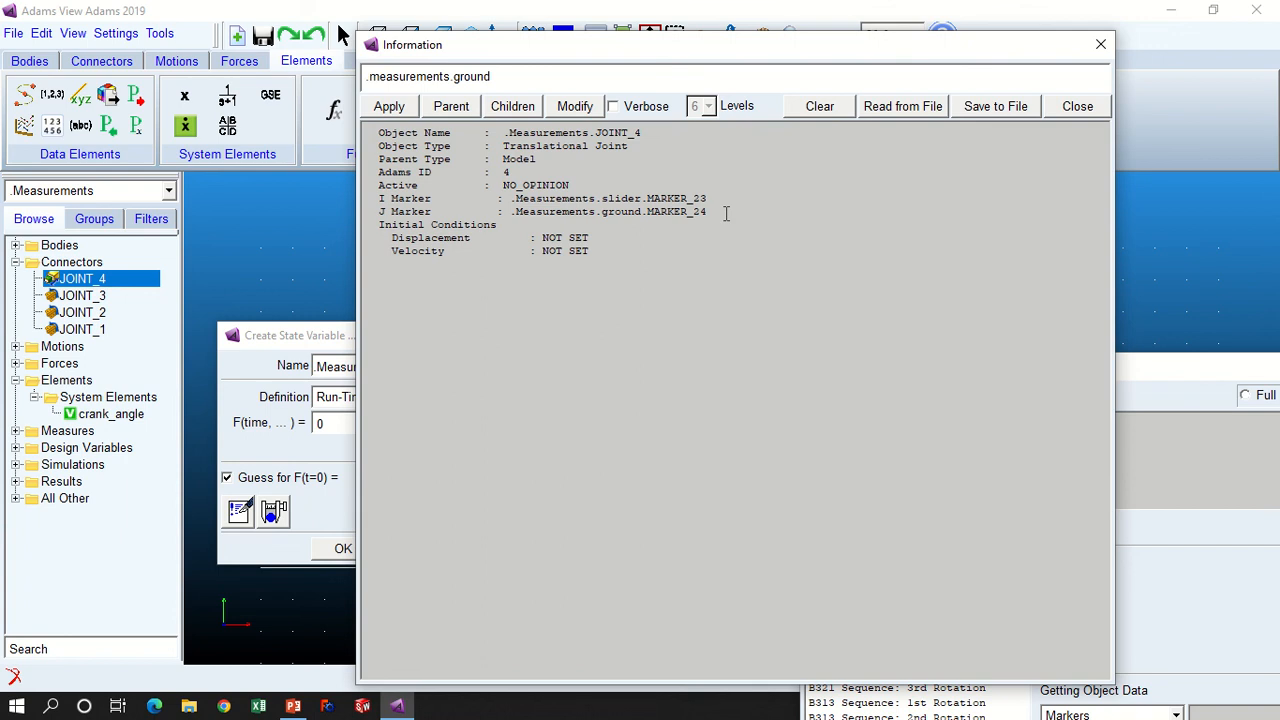
left_click_drag(726, 212, 609, 212)
left_click(1076, 106)
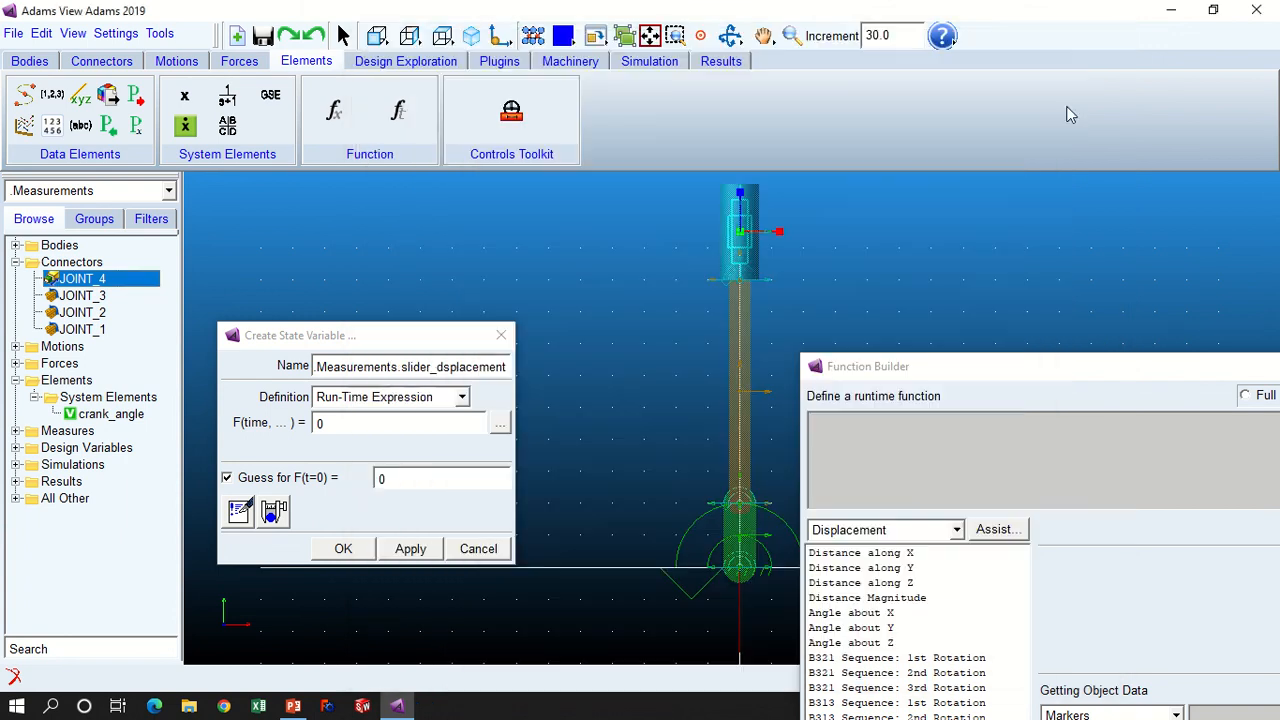
- Locate MARKER_24 on the ground body and inspect its axis orientation at the slider
left_click(16, 245)
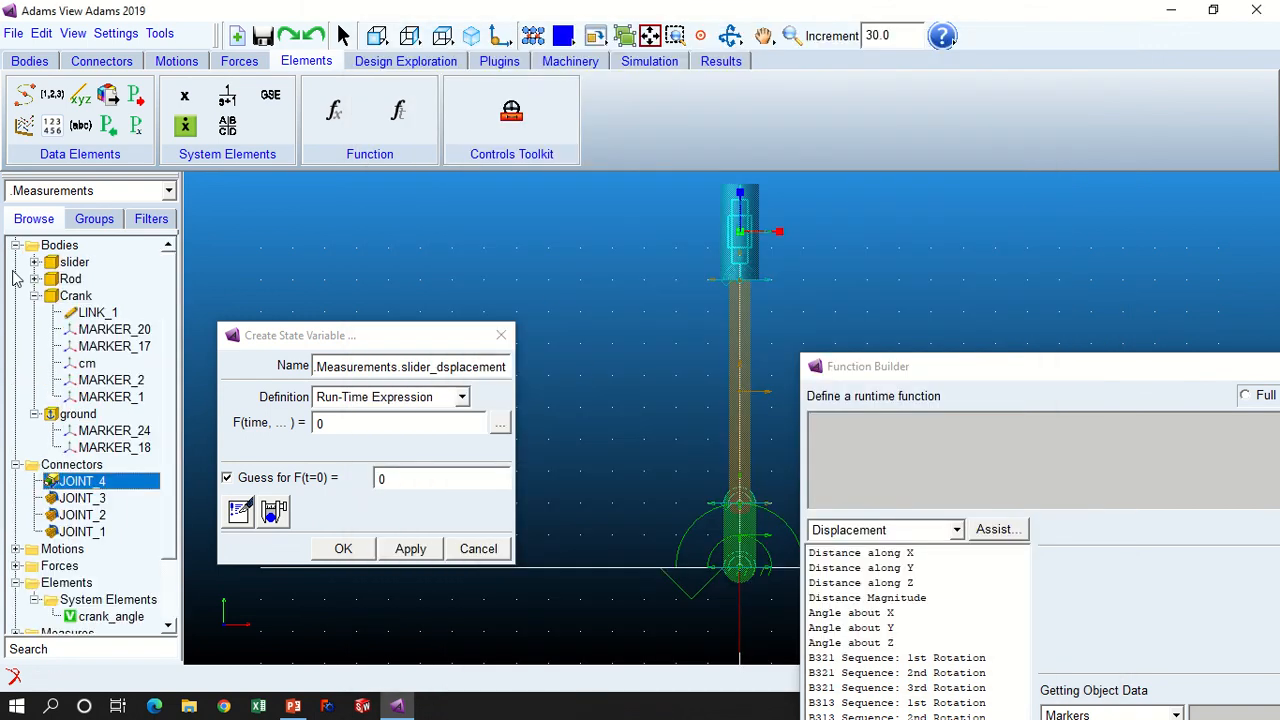
left_click(113, 433)
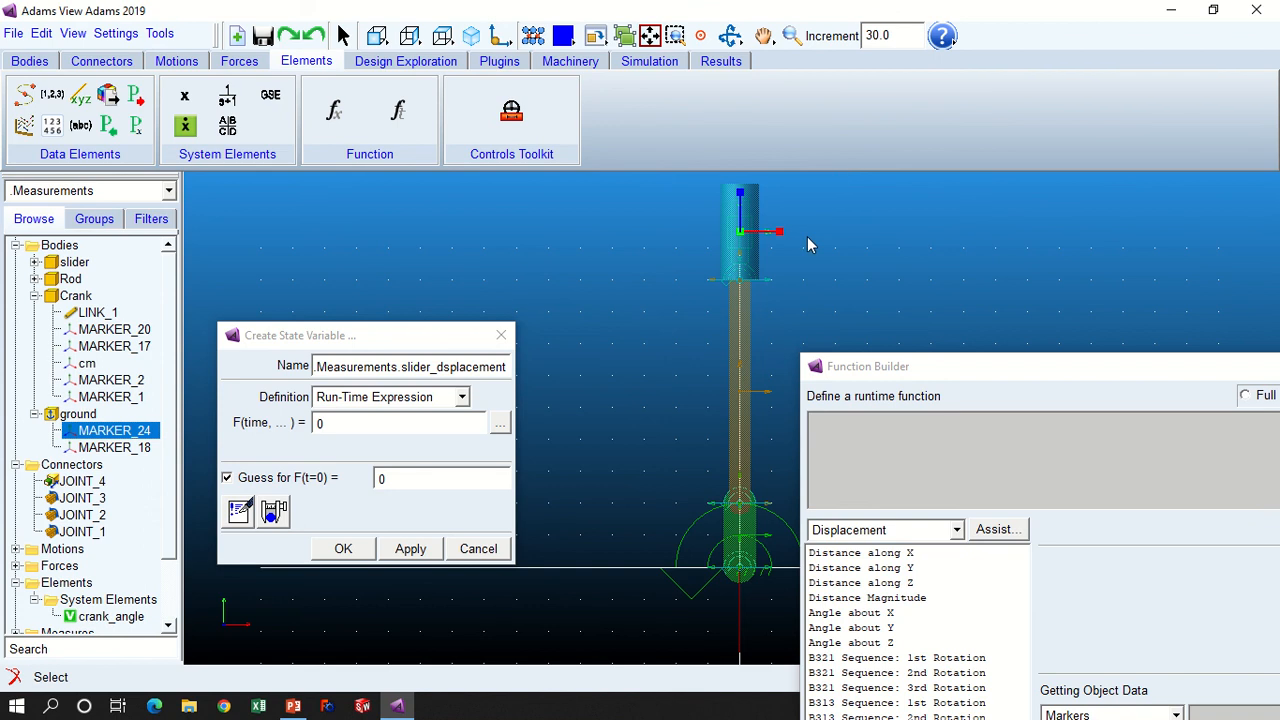
key("w")
left_click_drag(677, 180, 827, 276)
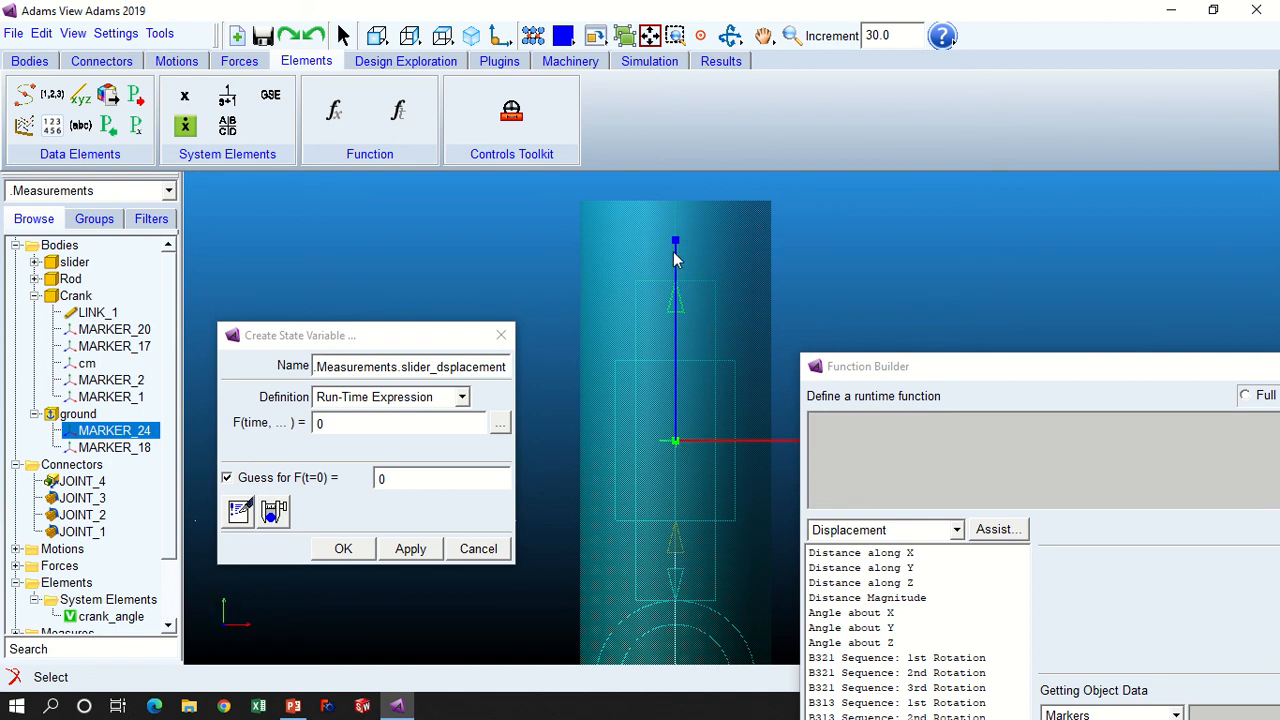
- Start the assisted Distance along Z function and set its To Marker to MARKER_23 from the slider body
left_click_drag(923, 372, 975, 222)
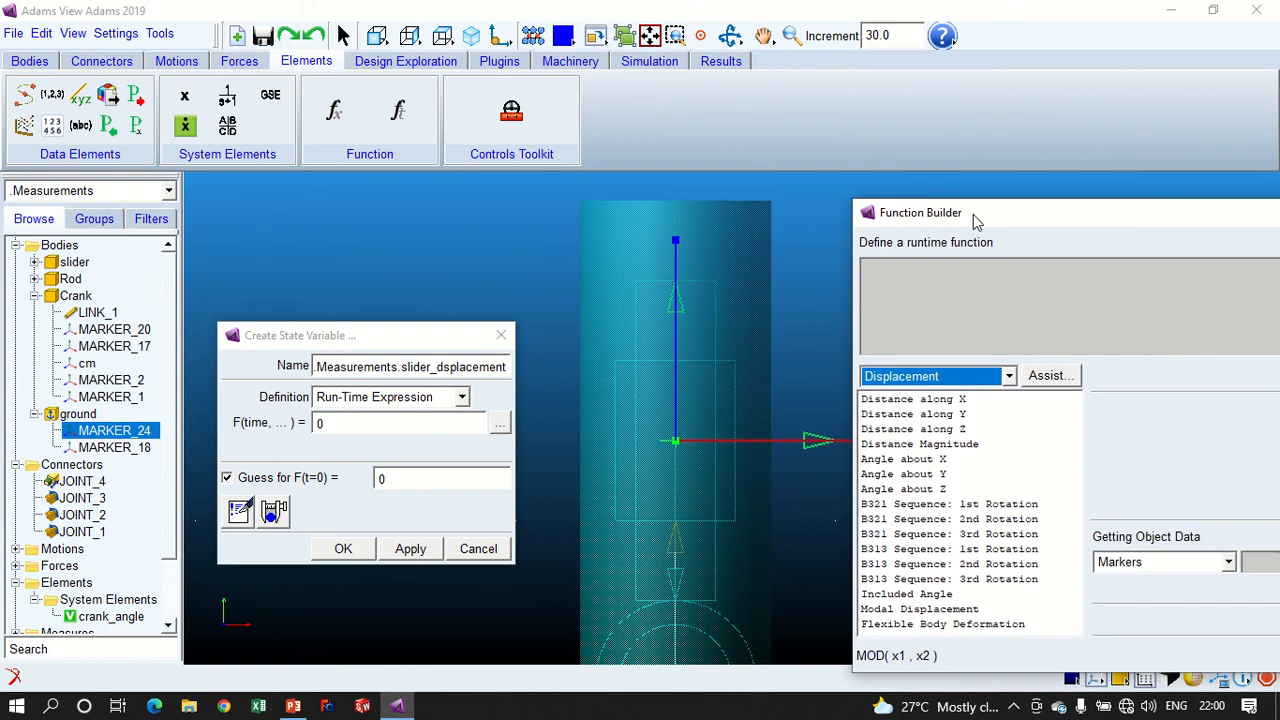
left_click(904, 430)
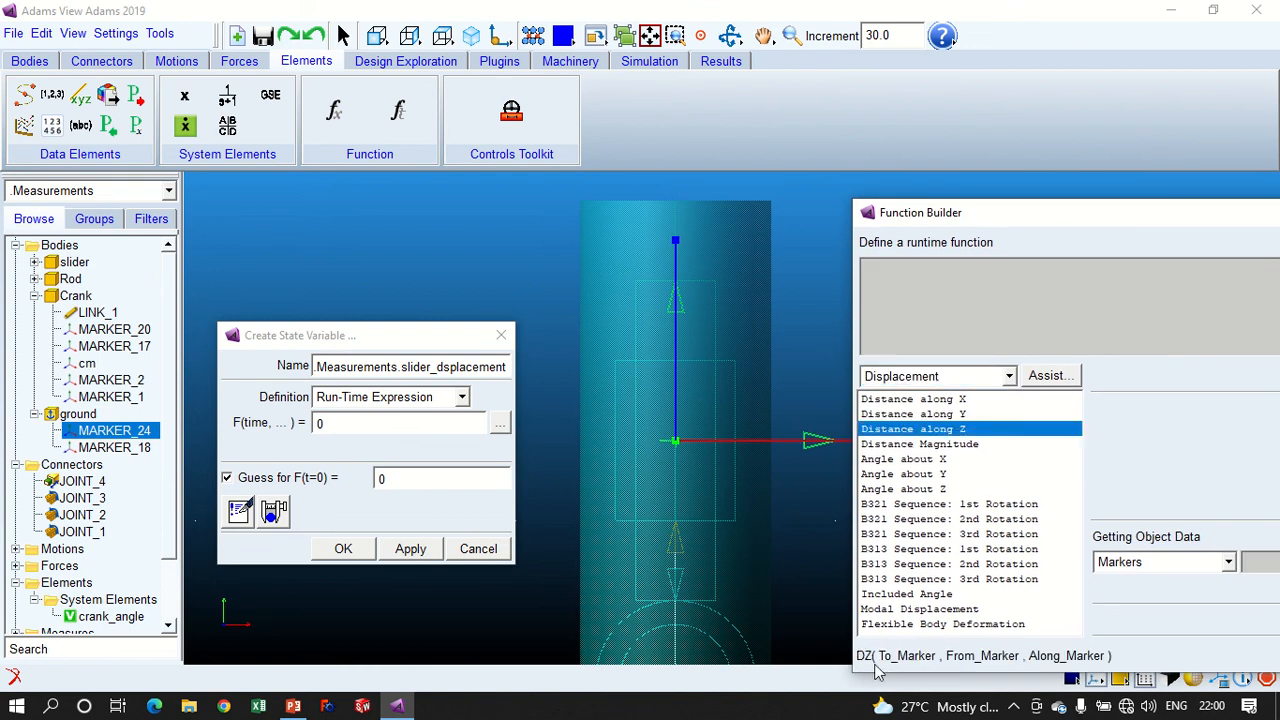
left_click(1062, 378)
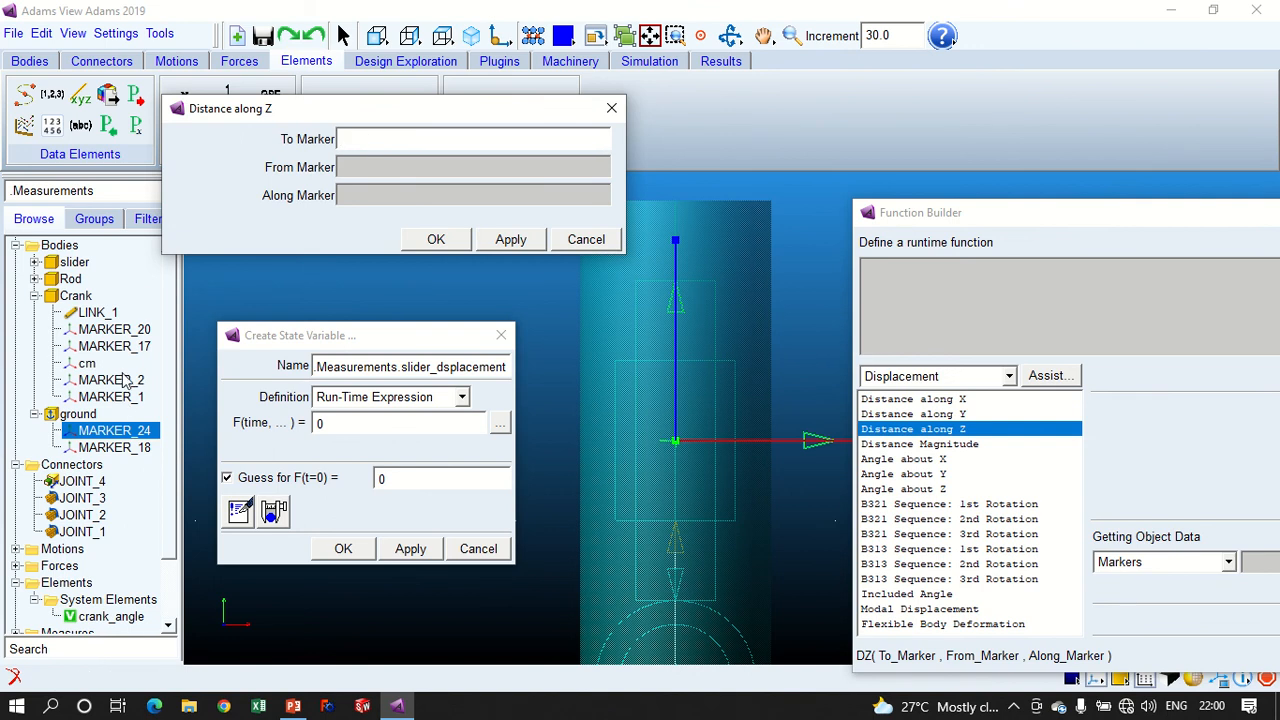
left_click(35, 262)
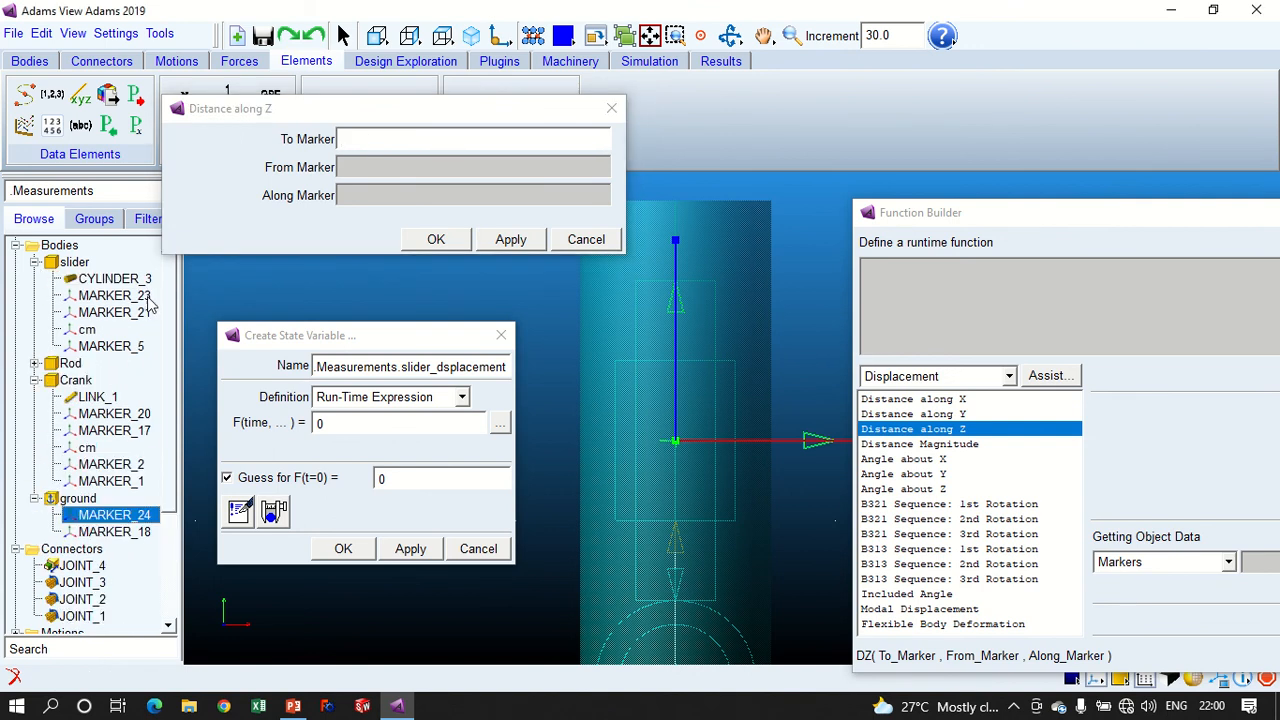
left_click(148, 299)
left_click(155, 296)
key("ctrl+c")
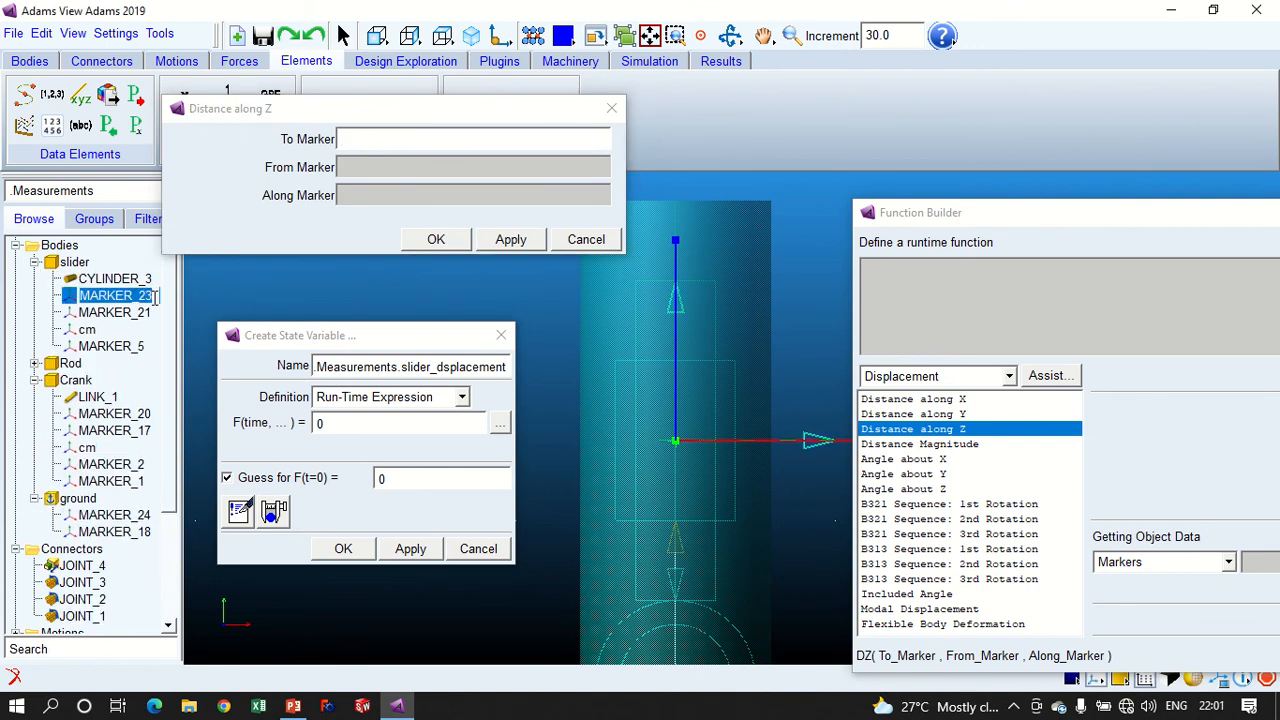
left_click(363, 137)
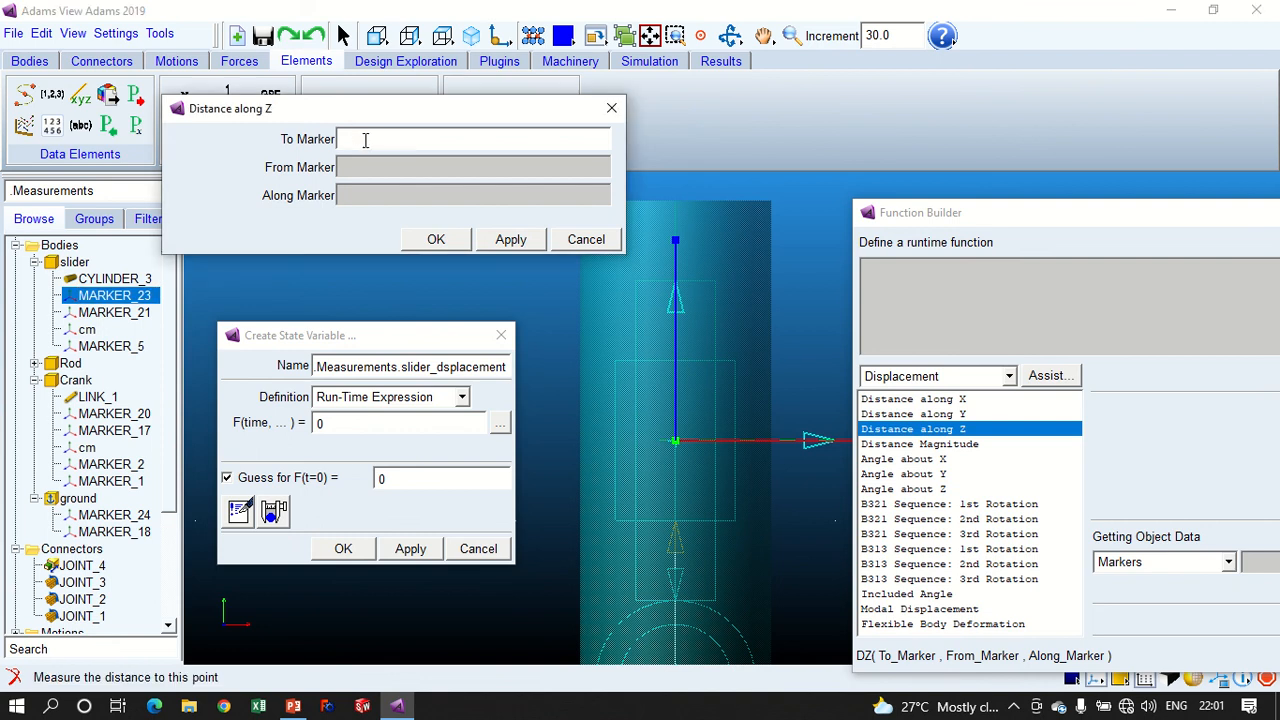
key("ctrl+v")
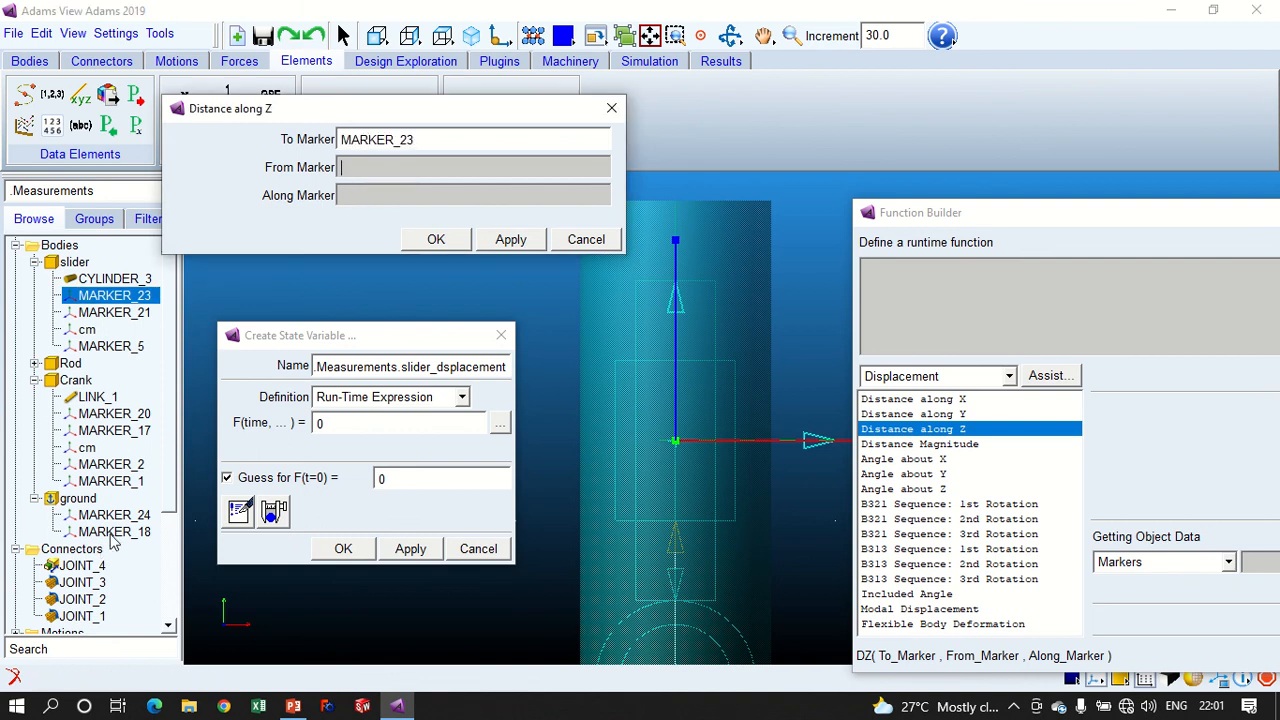
- Set both the From Marker and Along Marker to ground's MARKER_24 and insert the distance function into the expression
left_click(124, 516)
left_click(124, 516)
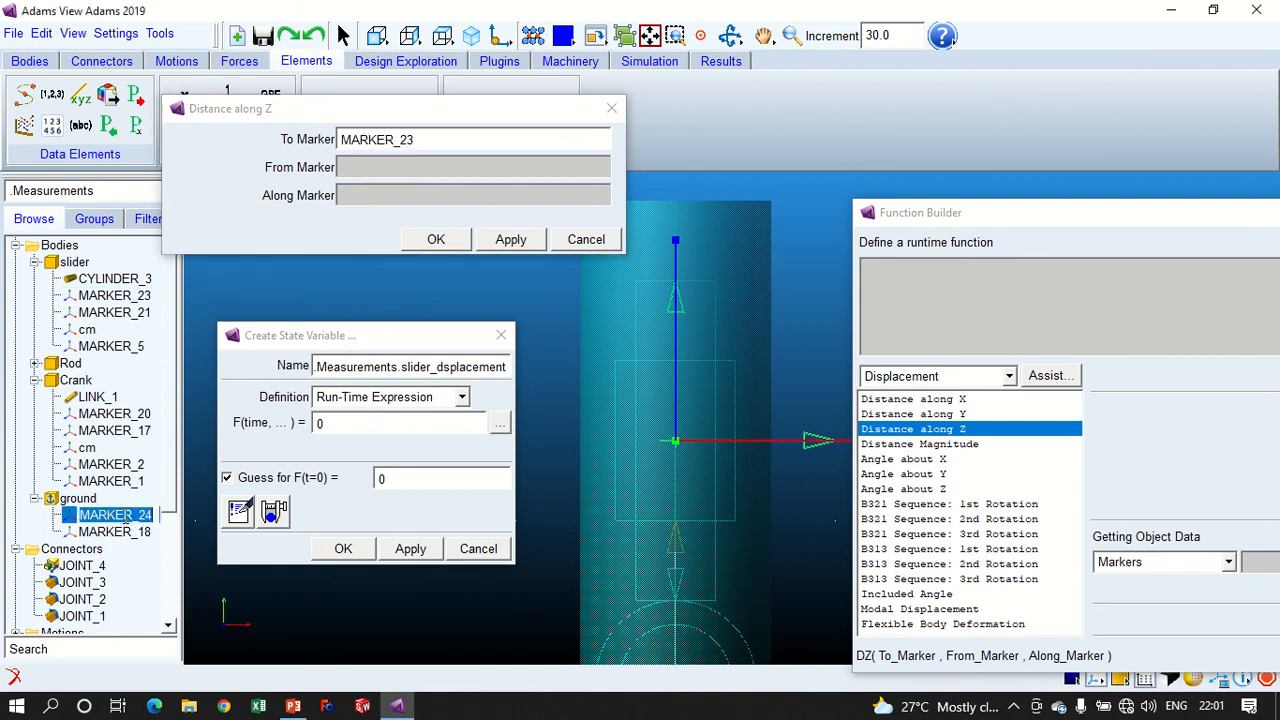
key("ctrl+c")
key("Escape")
left_click(371, 167)
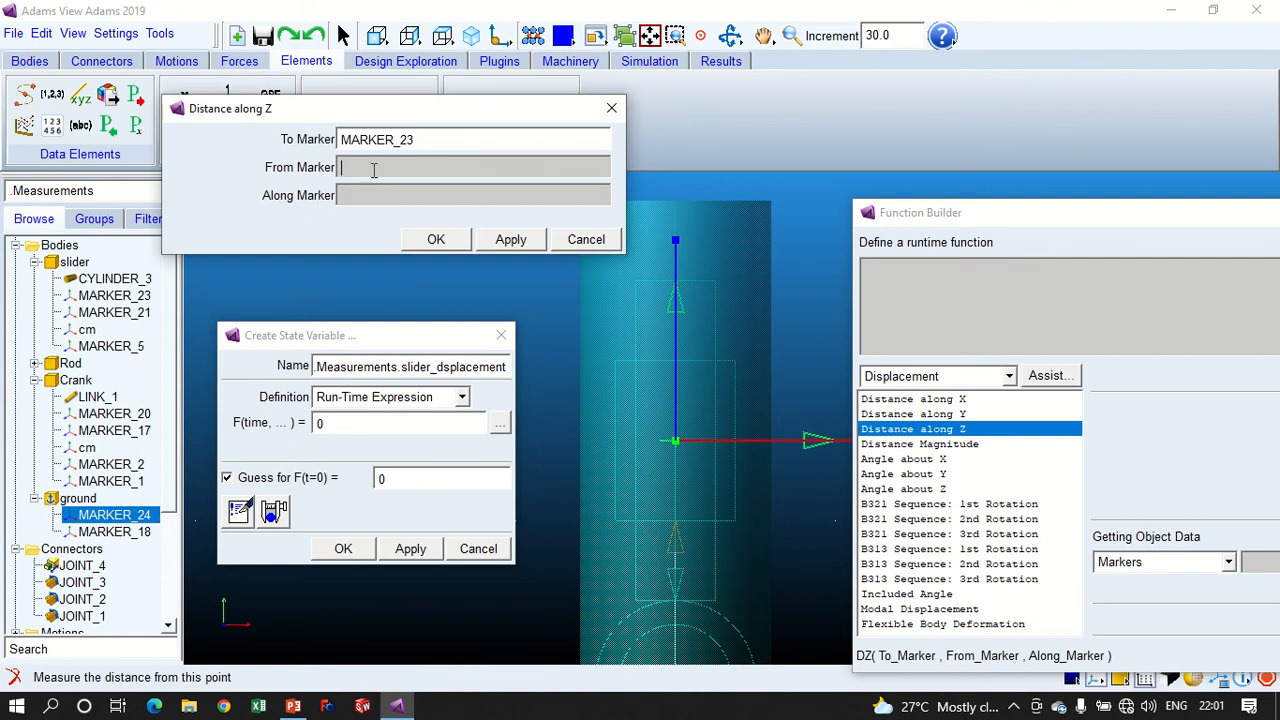
key("ctrl+v")
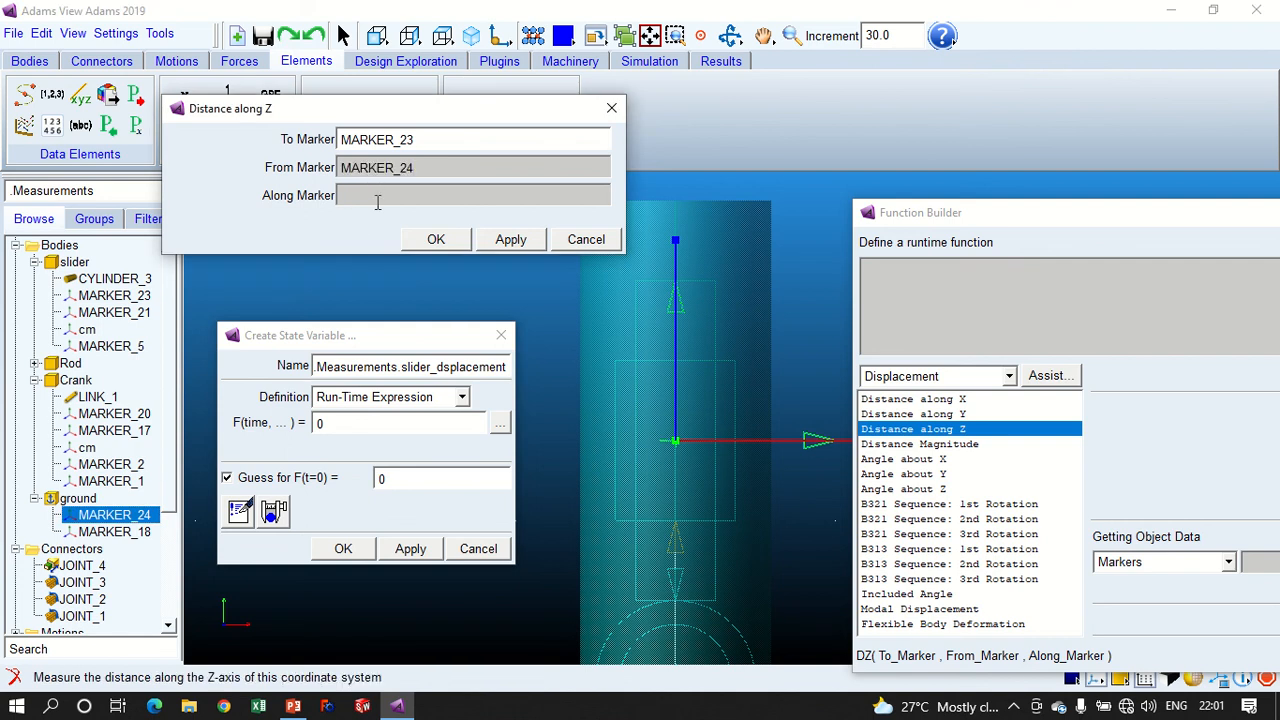
left_click(378, 196)
key("ctrl+v")
left_click_drag(423, 194, 336, 195)
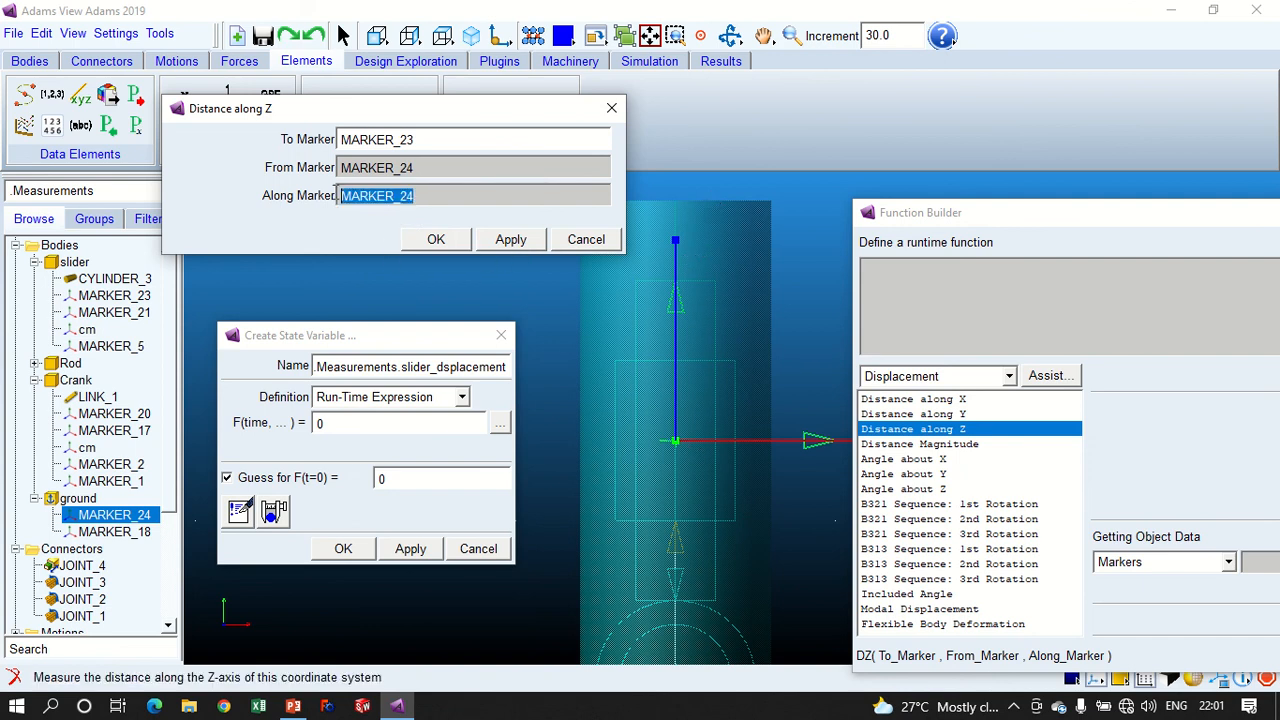
left_click(432, 240)
- Verify the DZ(MARKER_23, MARKER_24, MARKER_24) expression and accept it as the state variable's runtime function
left_click_drag(952, 226, 395, 85)
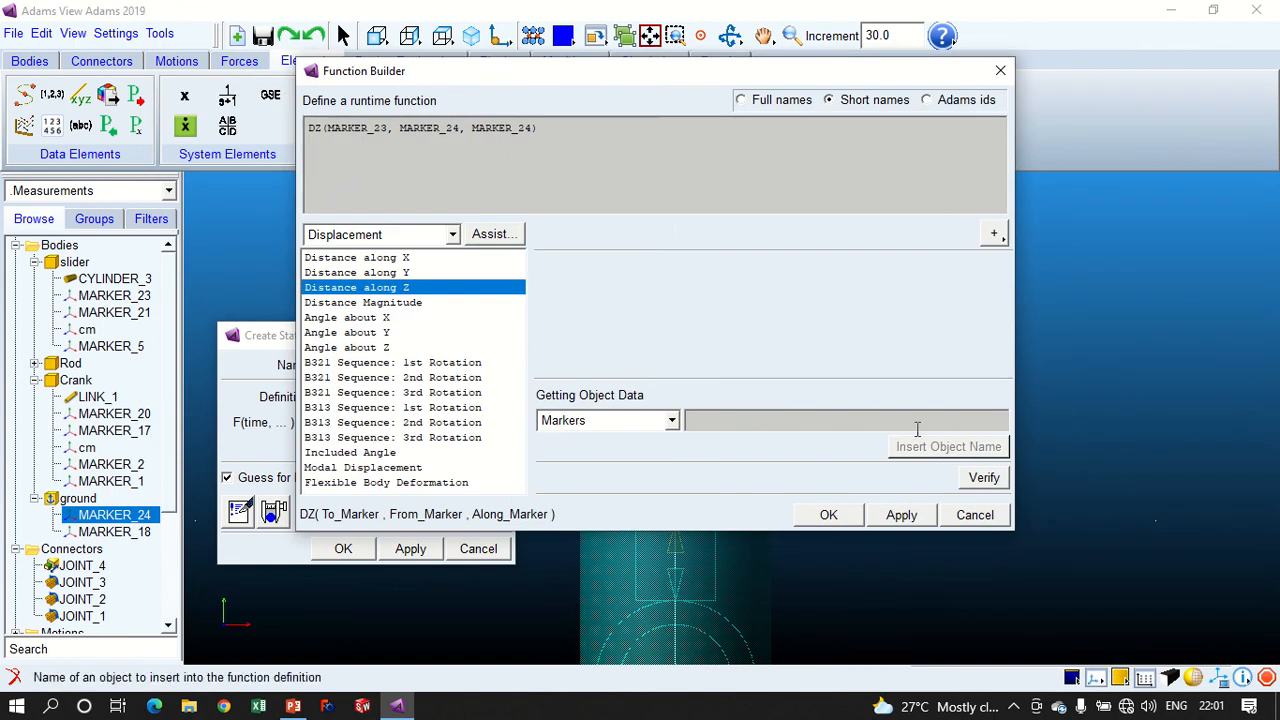
left_click(982, 477)
left_click(638, 364)
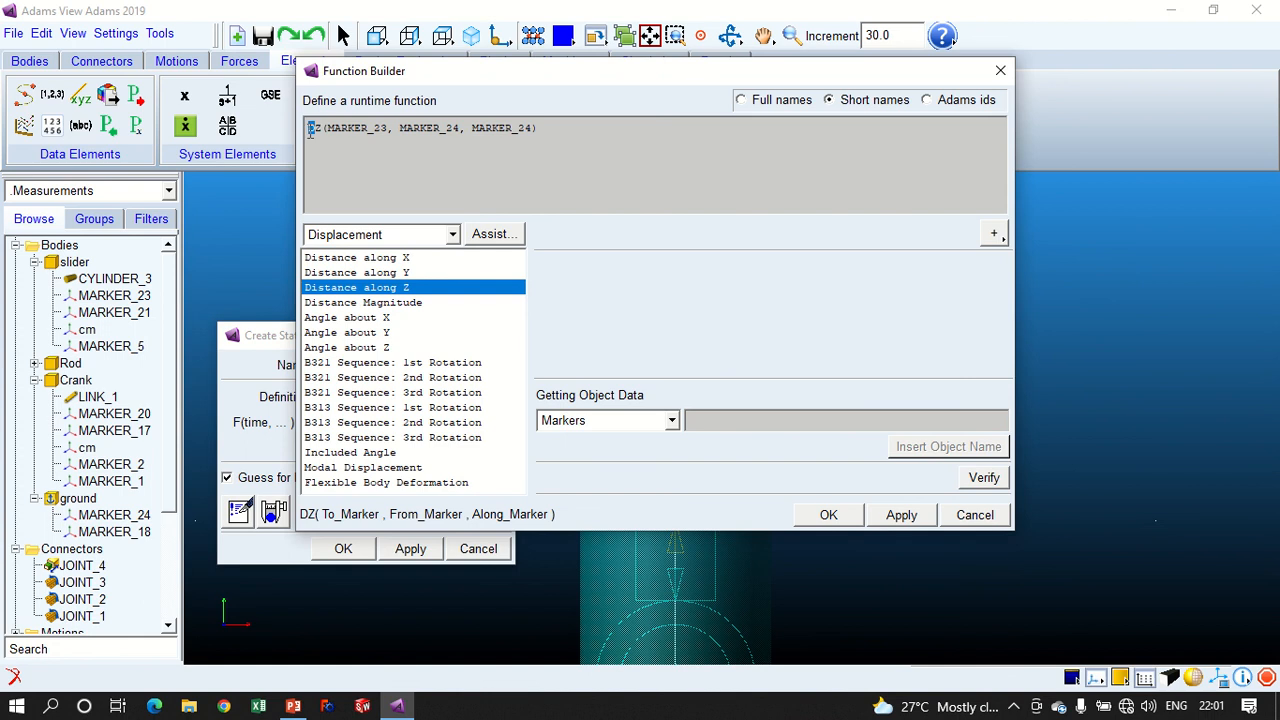
left_click(339, 148)
left_click_drag(389, 129, 466, 133)
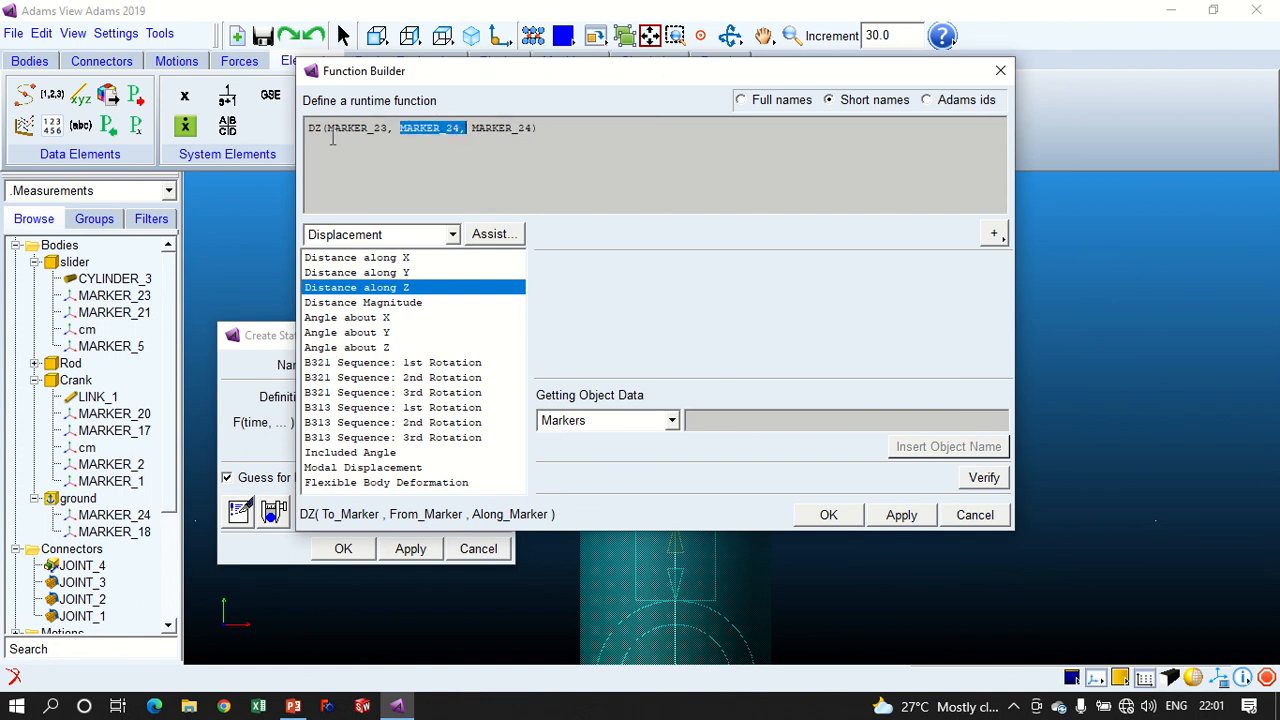
left_click(319, 126)
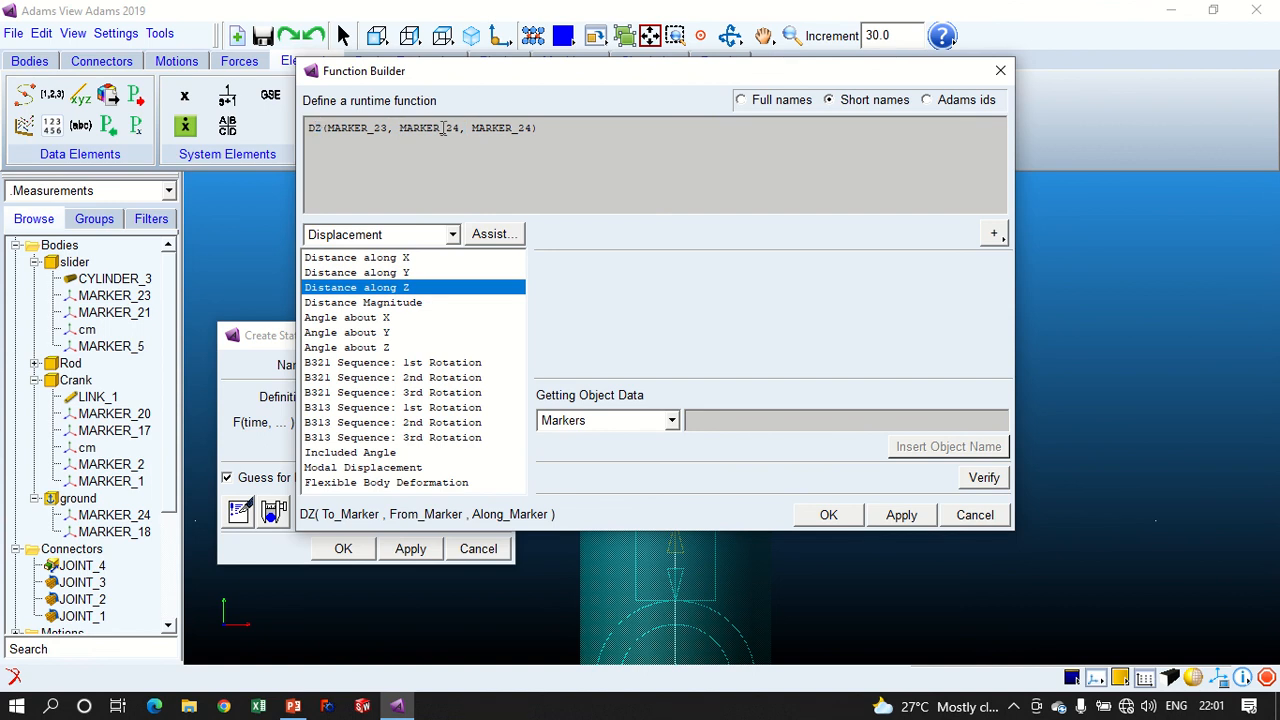
left_click(318, 130)
left_click(828, 514)
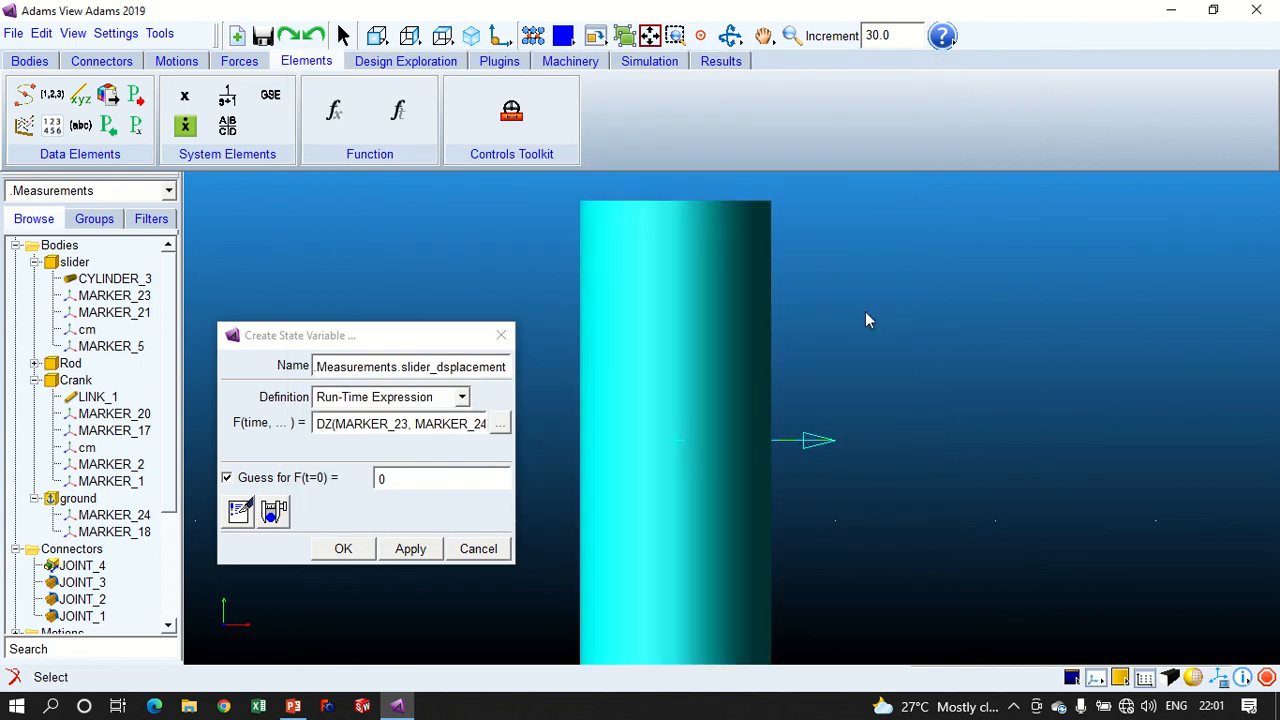
- Check MARKER_24's orientation, create the slider_dsplacement state variable, and collapse the expanded bodies in the model tree
left_click(112, 518)
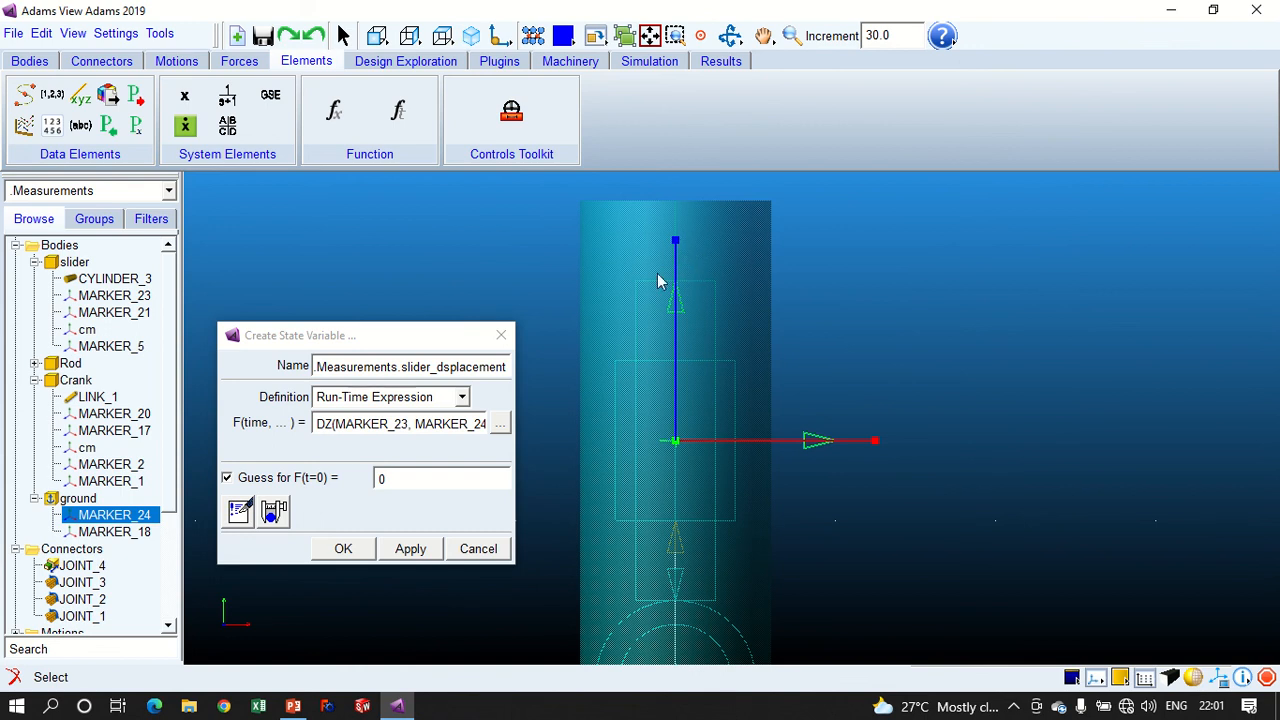
left_click(340, 550)
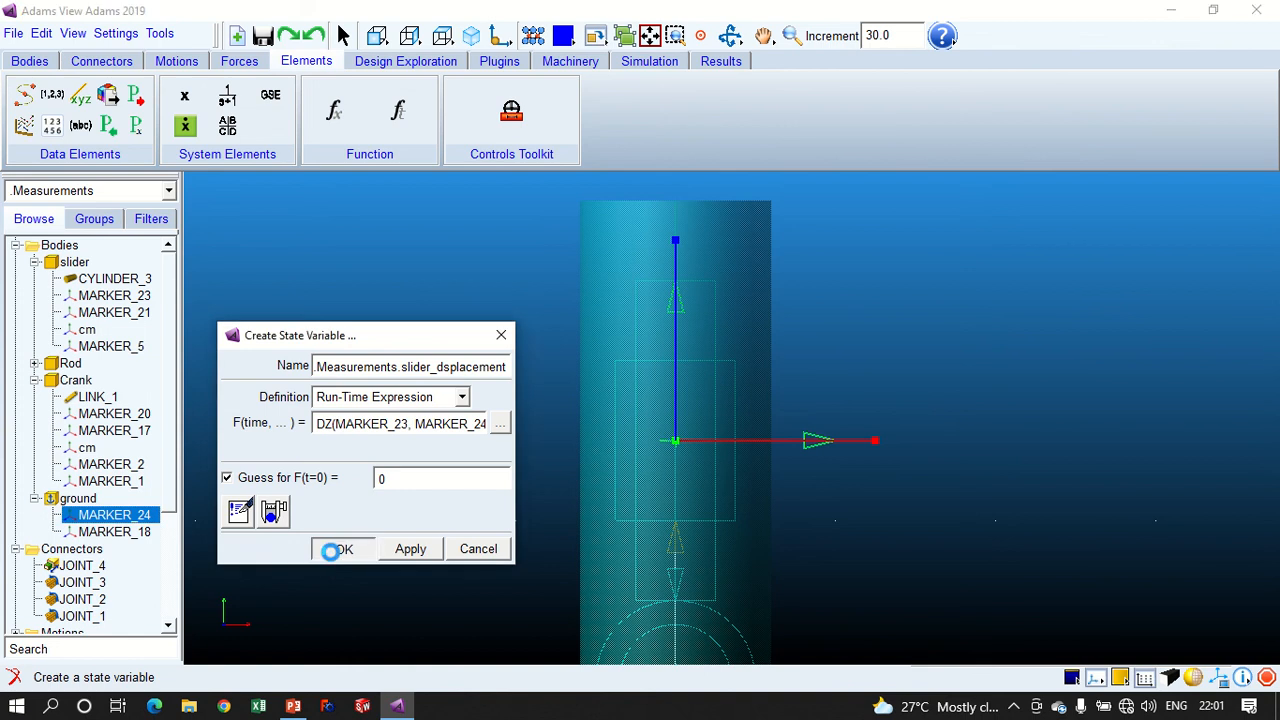
left_click(33, 407)
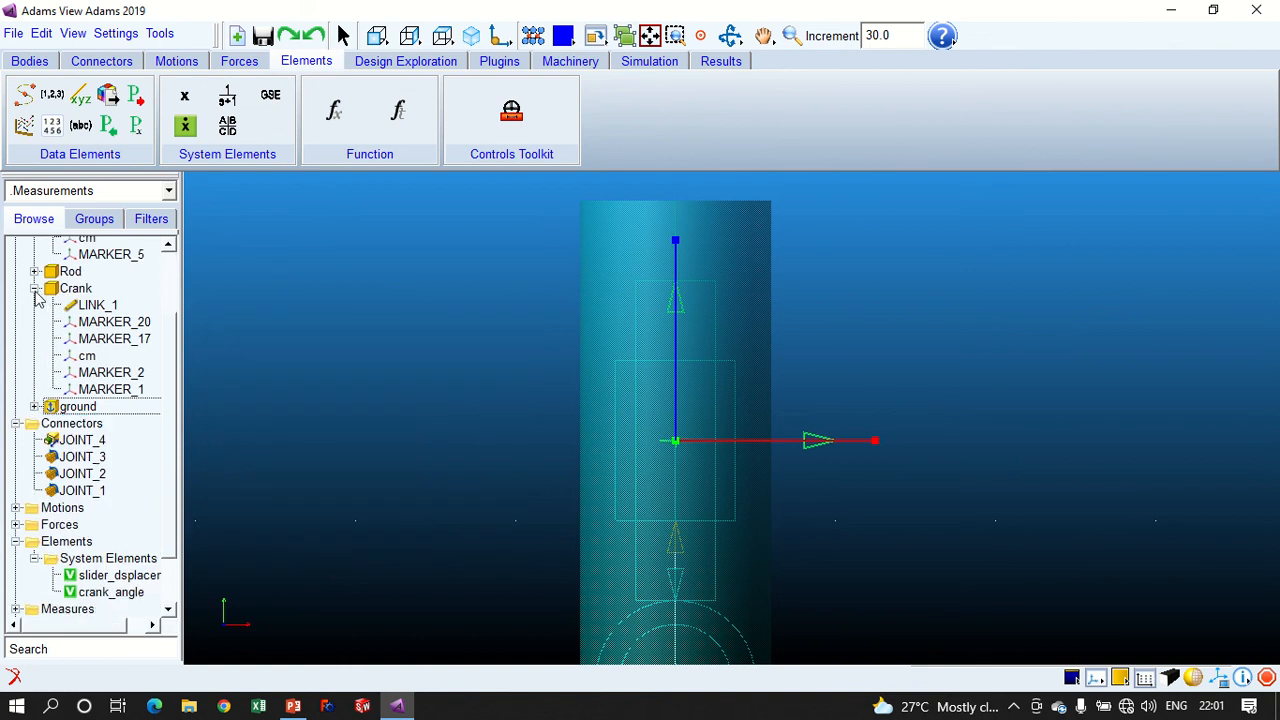
left_click(33, 289)
left_click(33, 262)
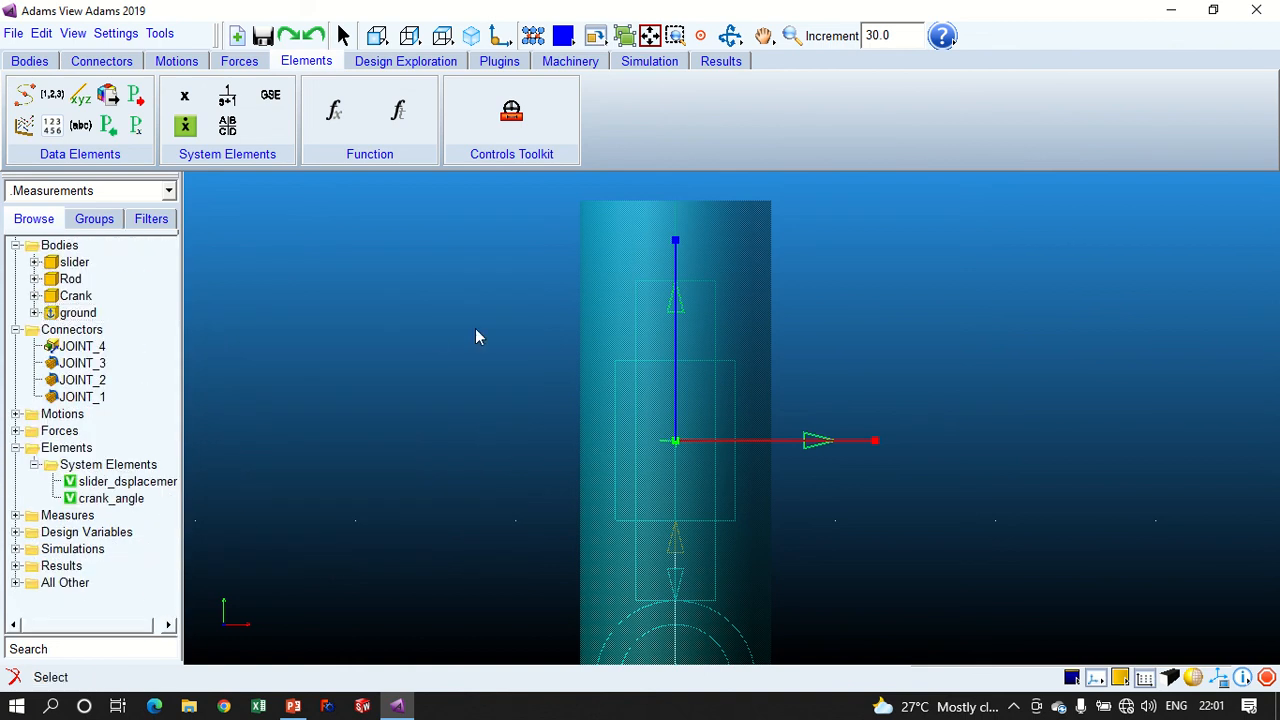
- Examine the crank's LINK_1 definition and MARKER_2's location relative to MARKER_1 to check the crank length, changing nothing
key("z")
left_click_drag(543, 371, 488, 366)
key("t")
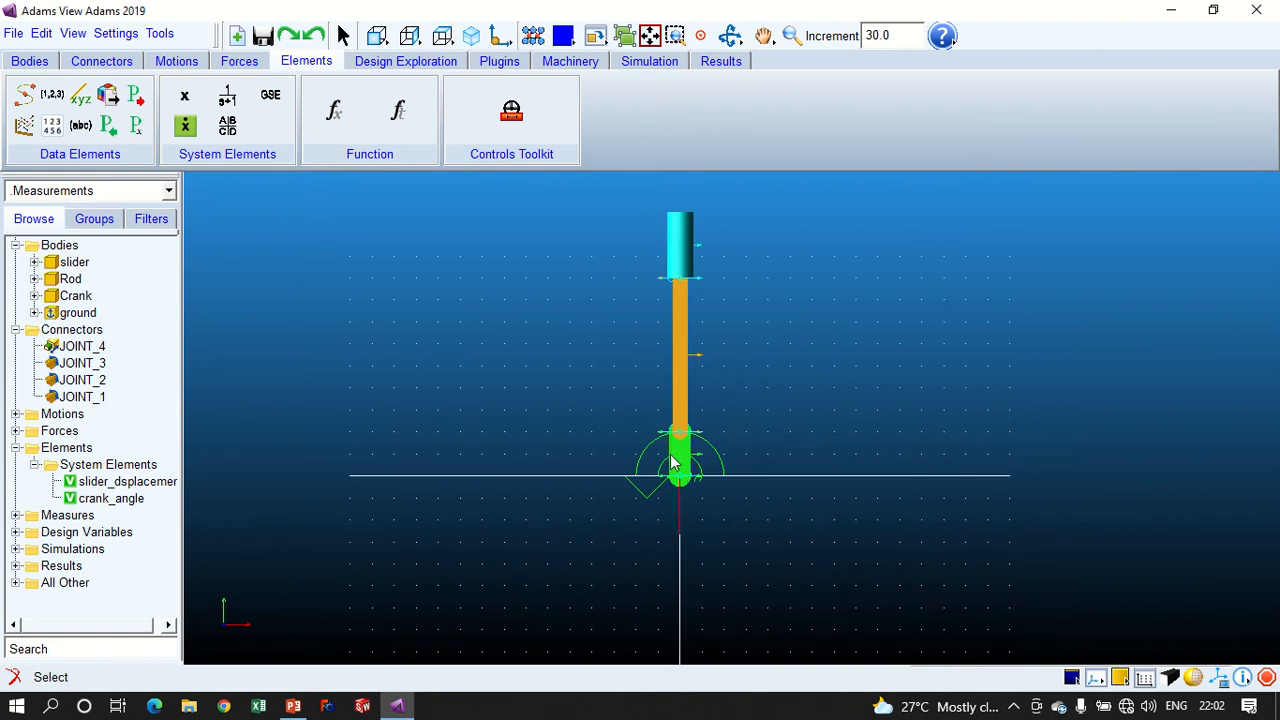
left_click(672, 458)
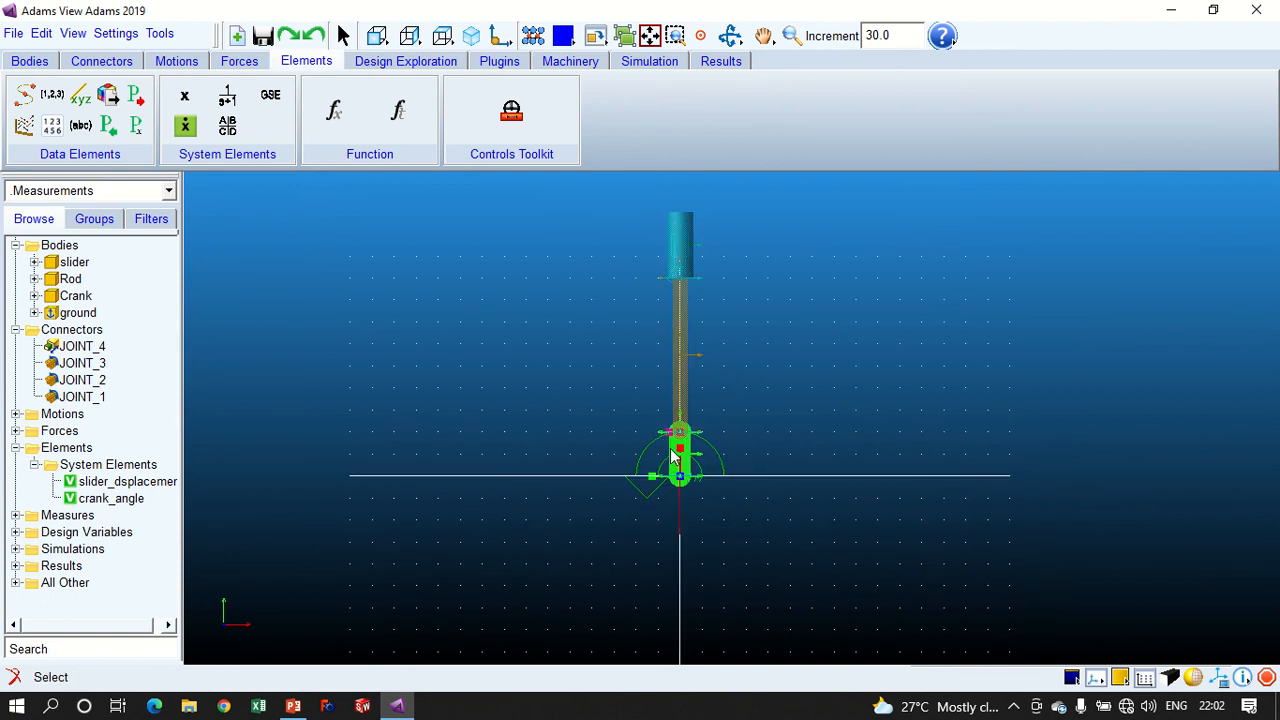
left_click(35, 296)
double_click(107, 315)
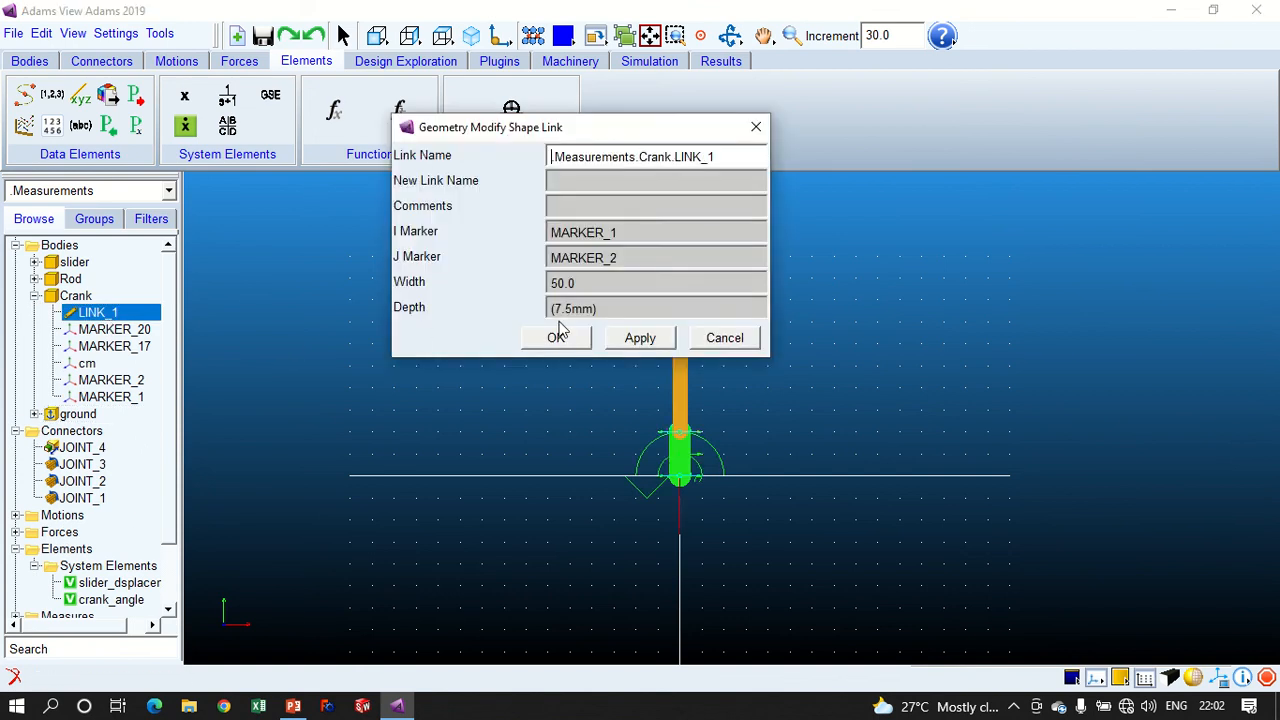
left_click(724, 338)
left_click(129, 397)
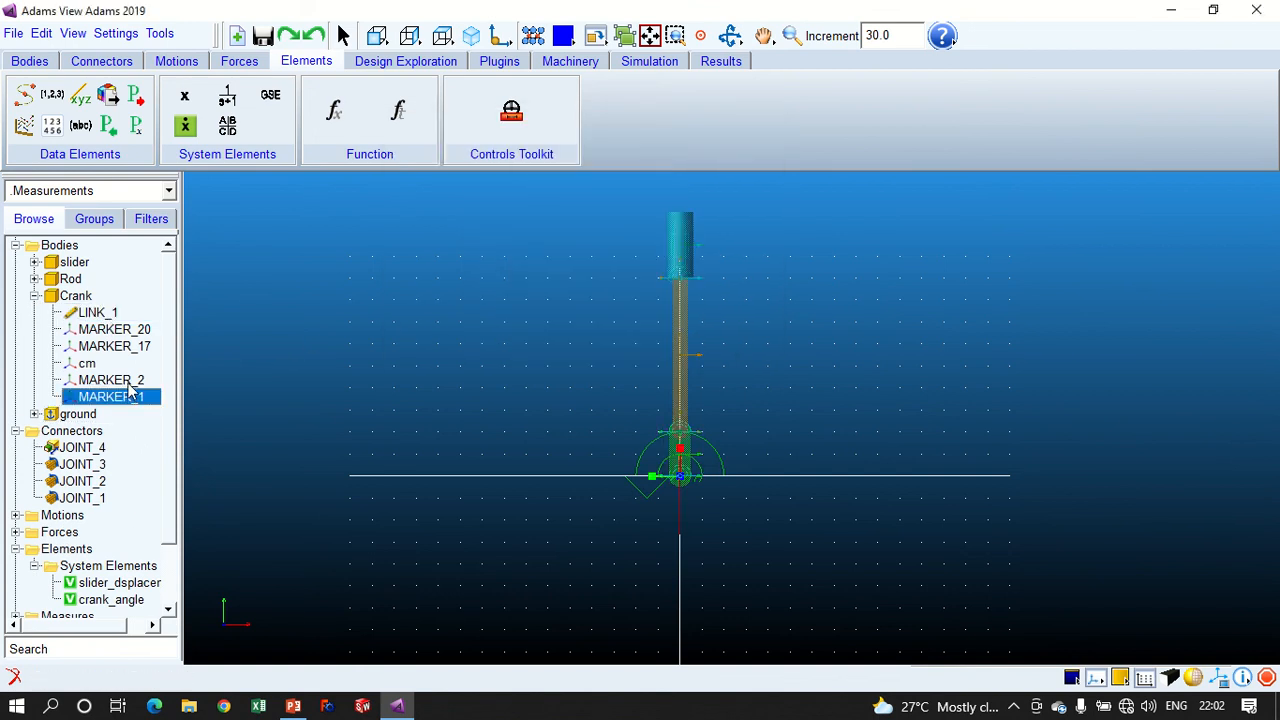
double_click(129, 382)
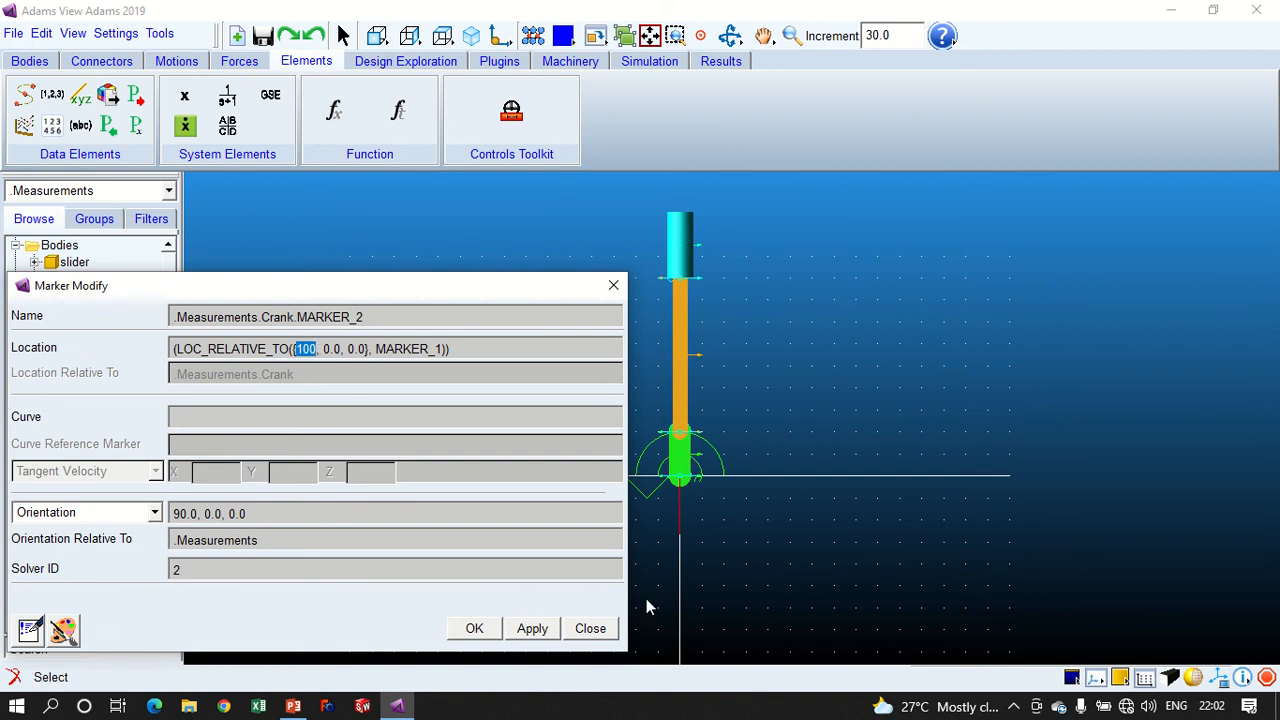
left_click(590, 628)
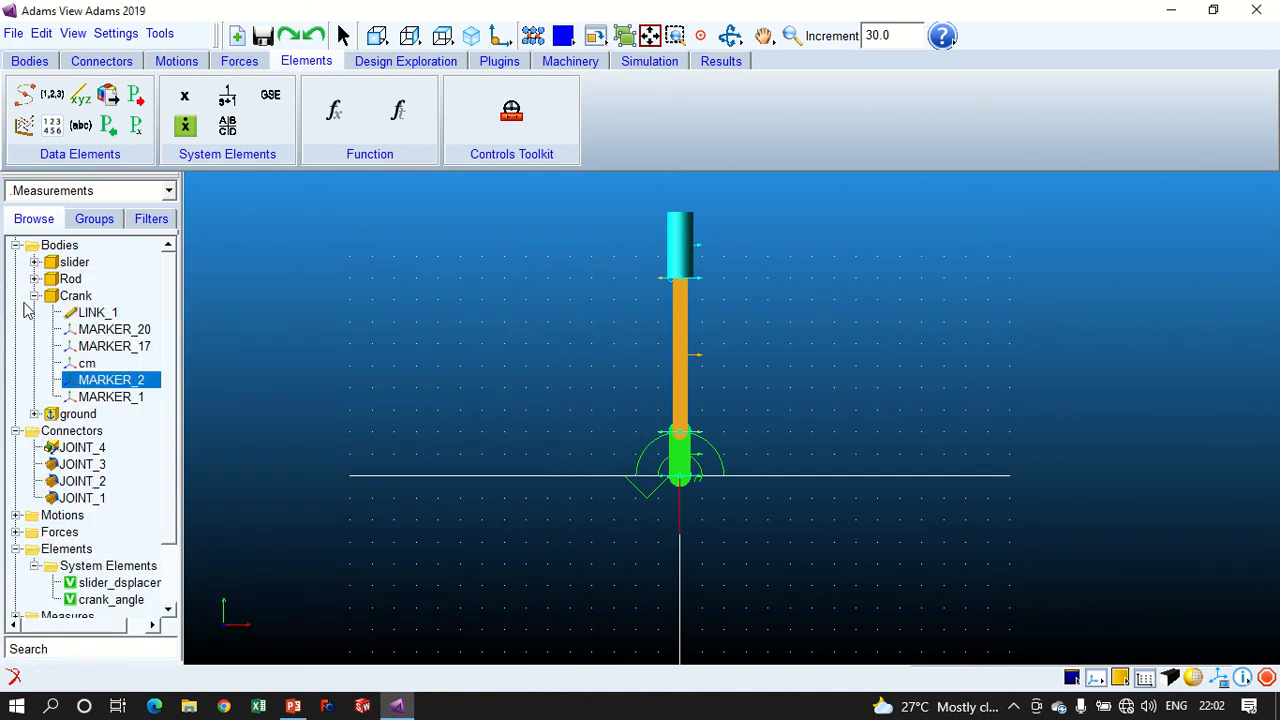
left_click(34, 296)
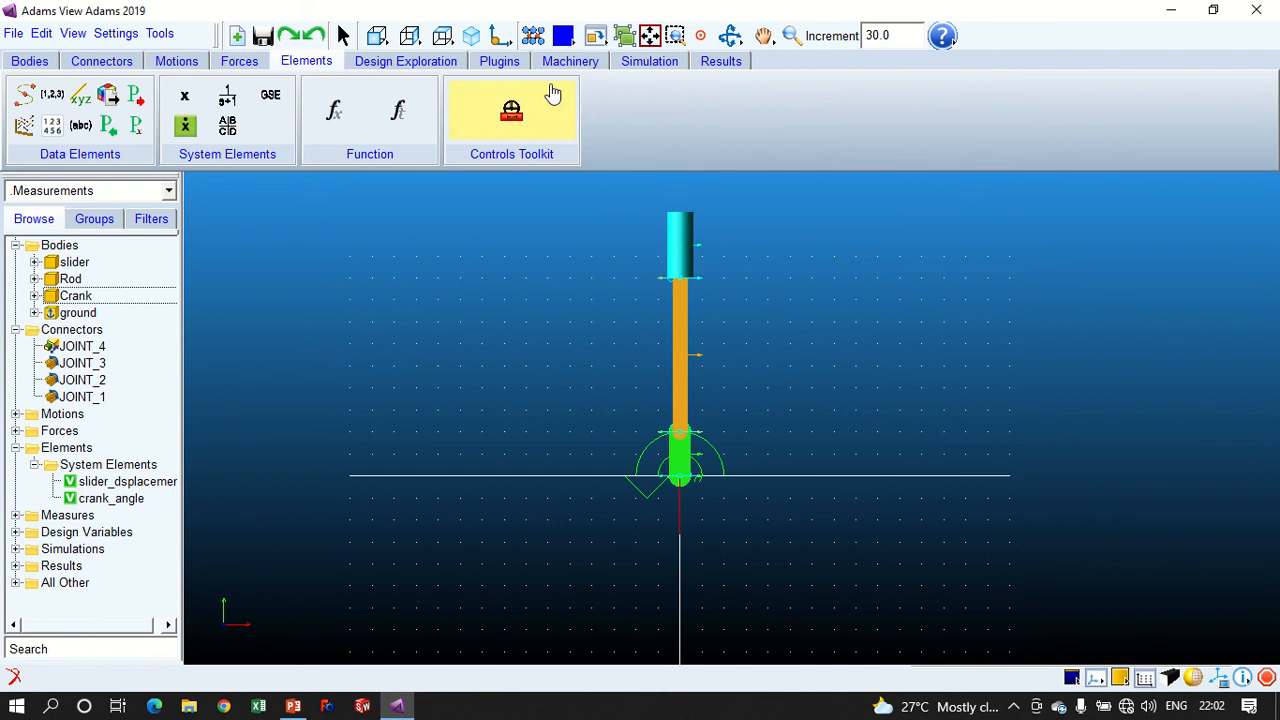
- Run an interactive simulation with an end time of 1.0 and a step size of 1.0E-03
left_click(645, 62)
left_click(218, 96)
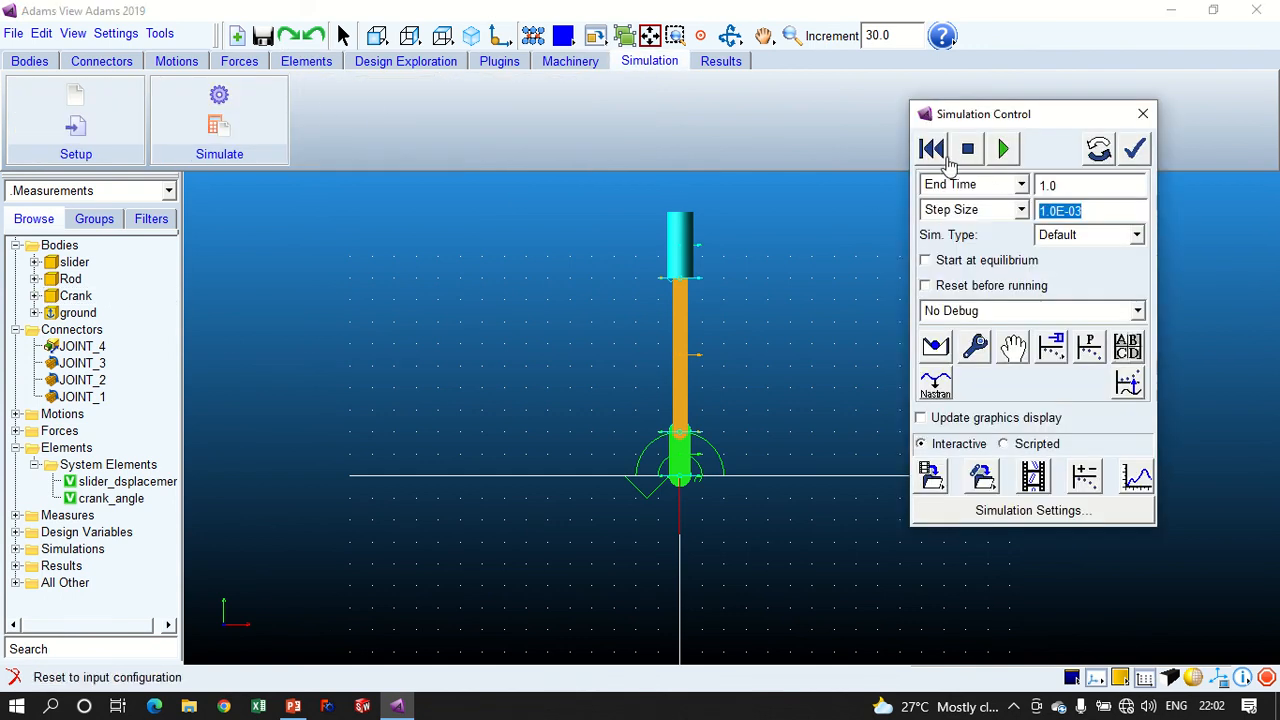
left_click(1003, 149)
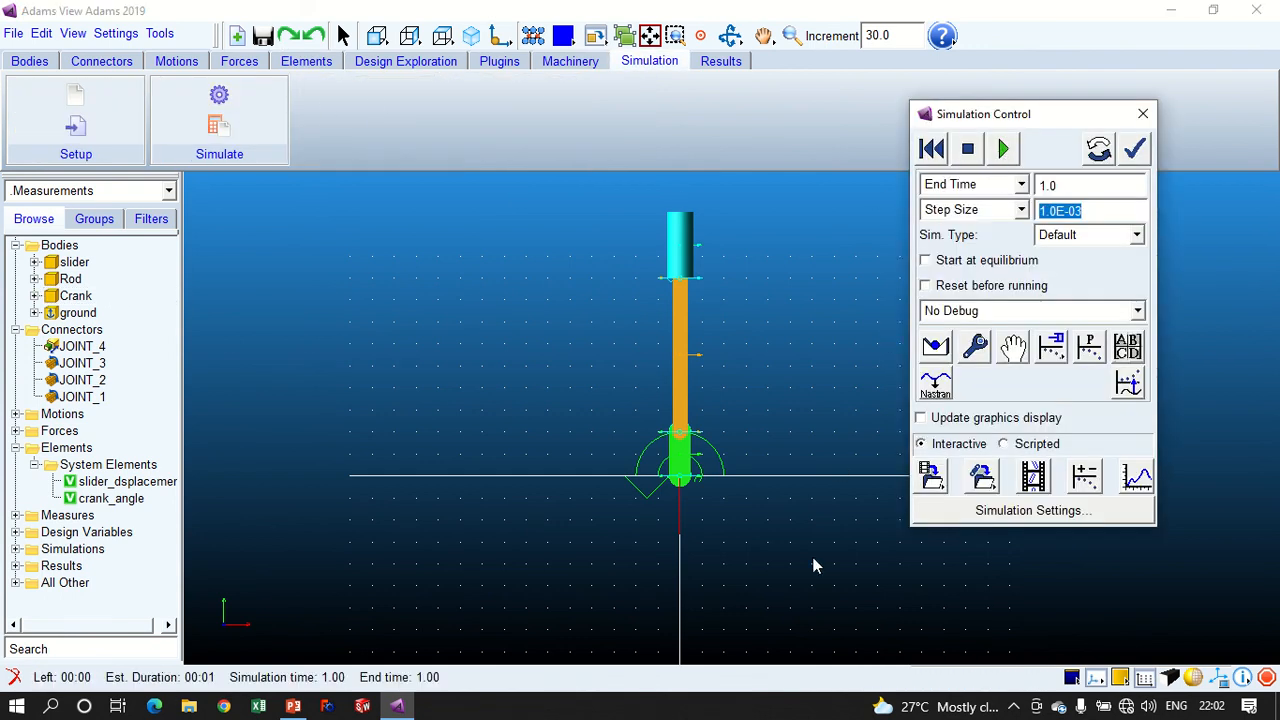
- Switch to Adams PostProcessor, plot slider_dsplacement's Q component against time in the empty plot, and turn on plot statistics
left_click(1131, 479)
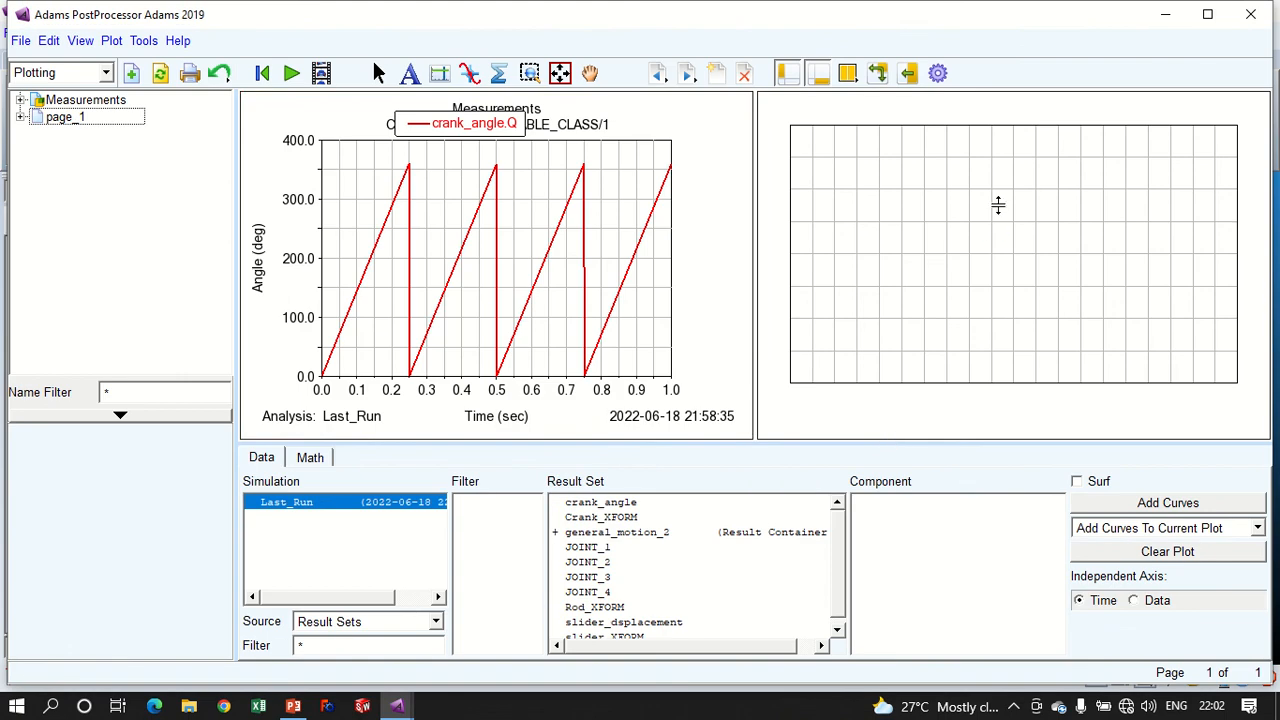
left_click(1001, 190)
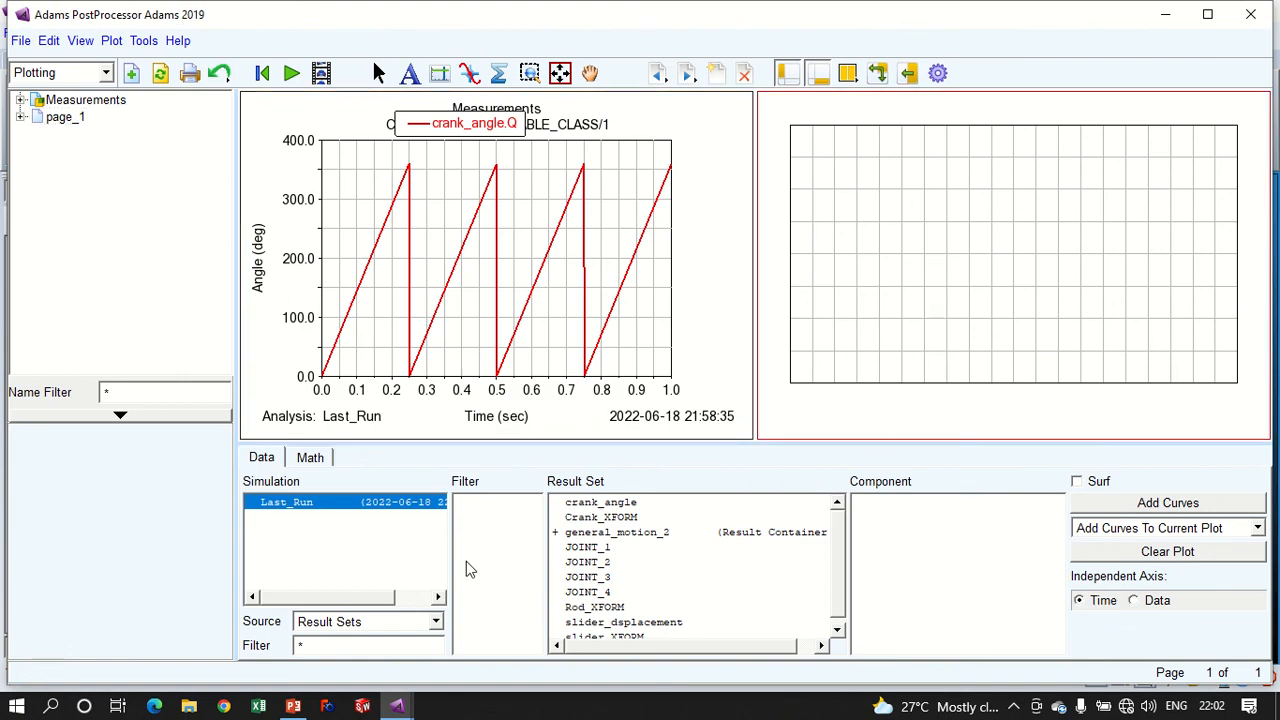
scroll(617, 612, "down", 1)
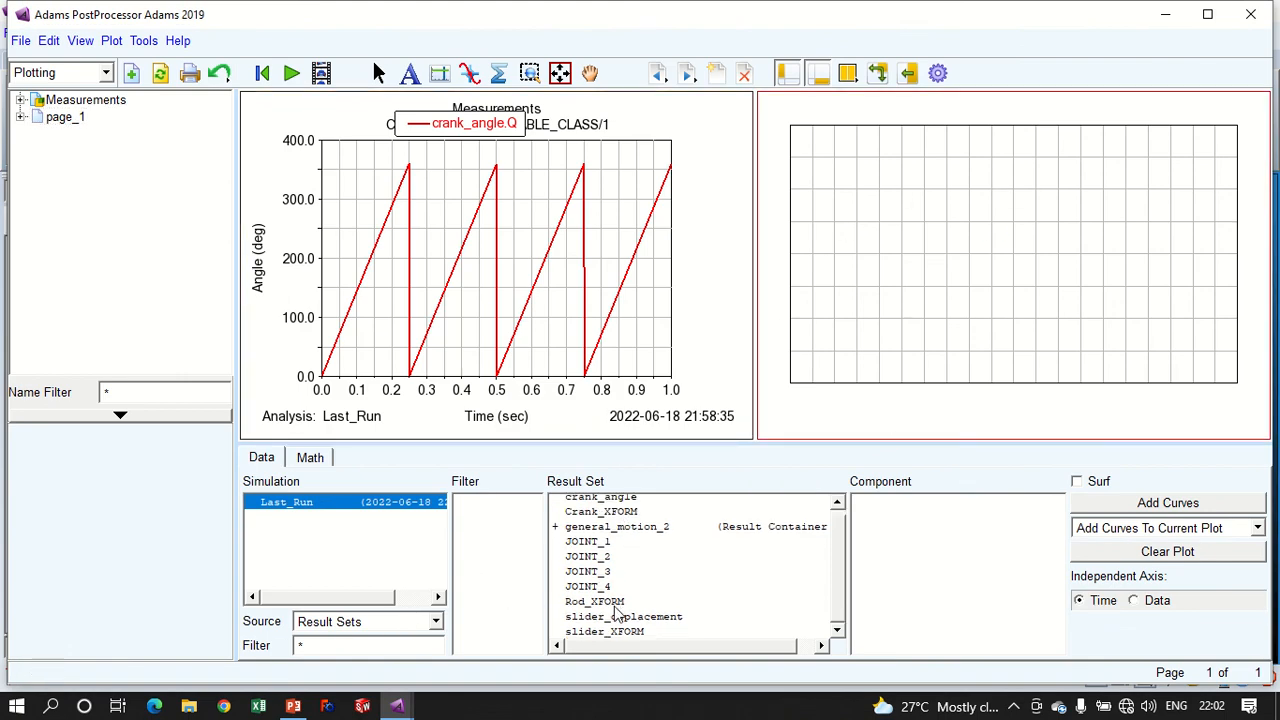
left_click(630, 618)
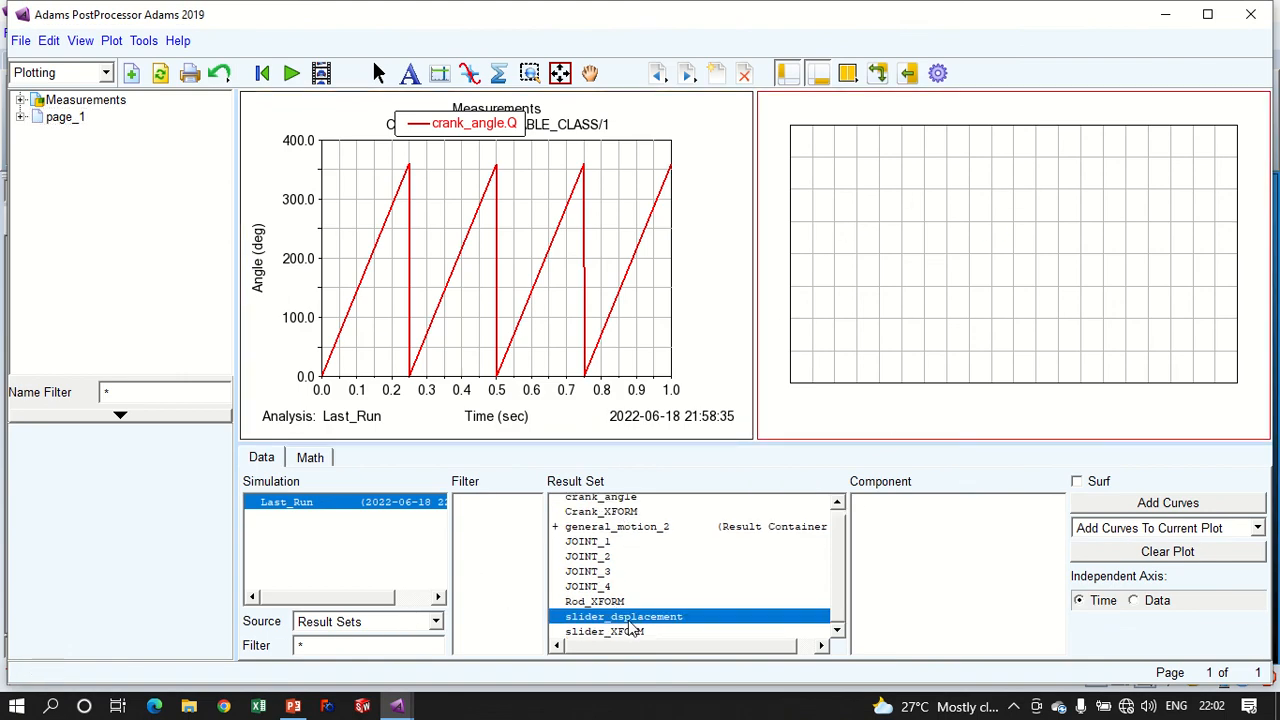
left_click(874, 504)
left_click(1130, 505)
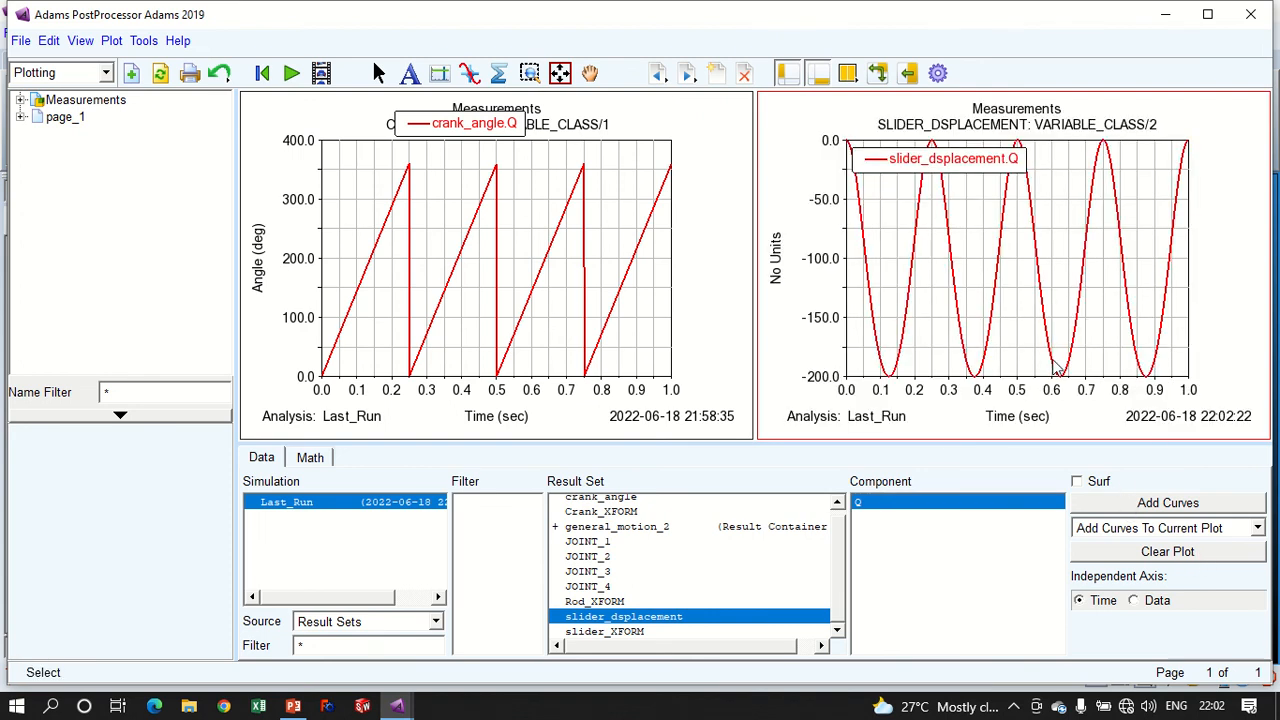
left_click(498, 73)
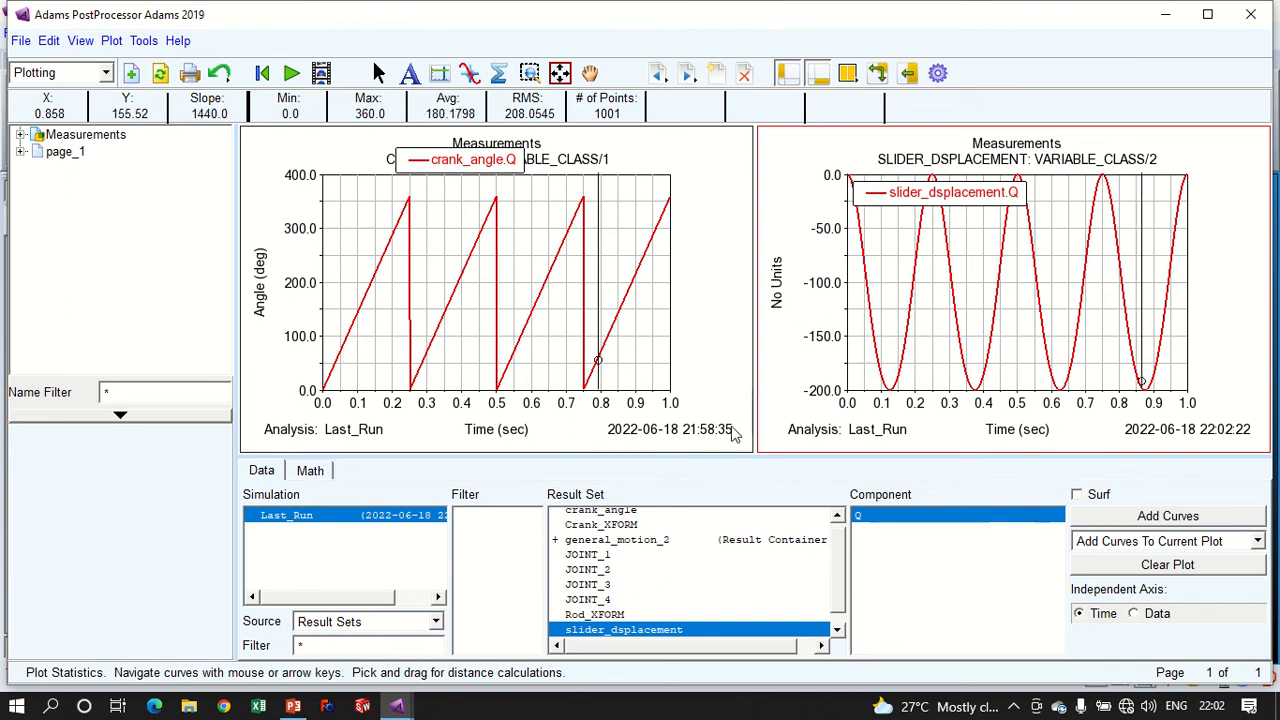
left_click(825, 284)
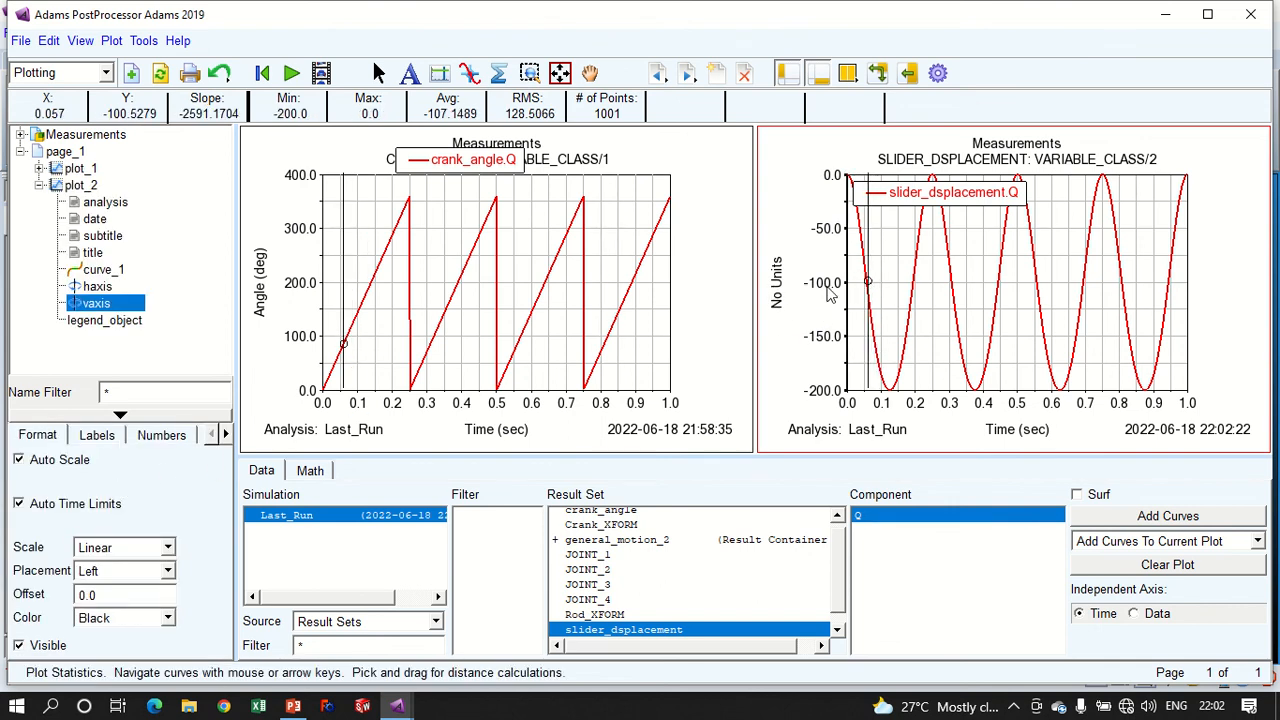
left_click(100, 437)
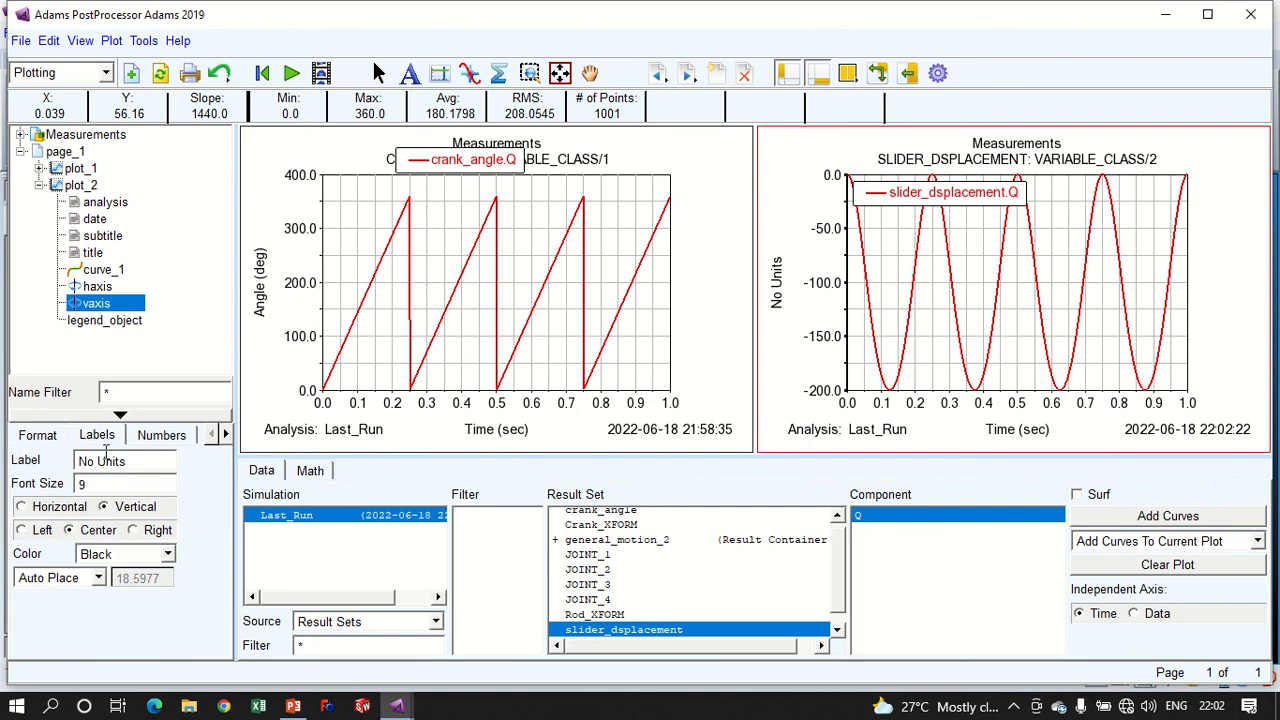
left_click_drag(130, 461, 90, 449)
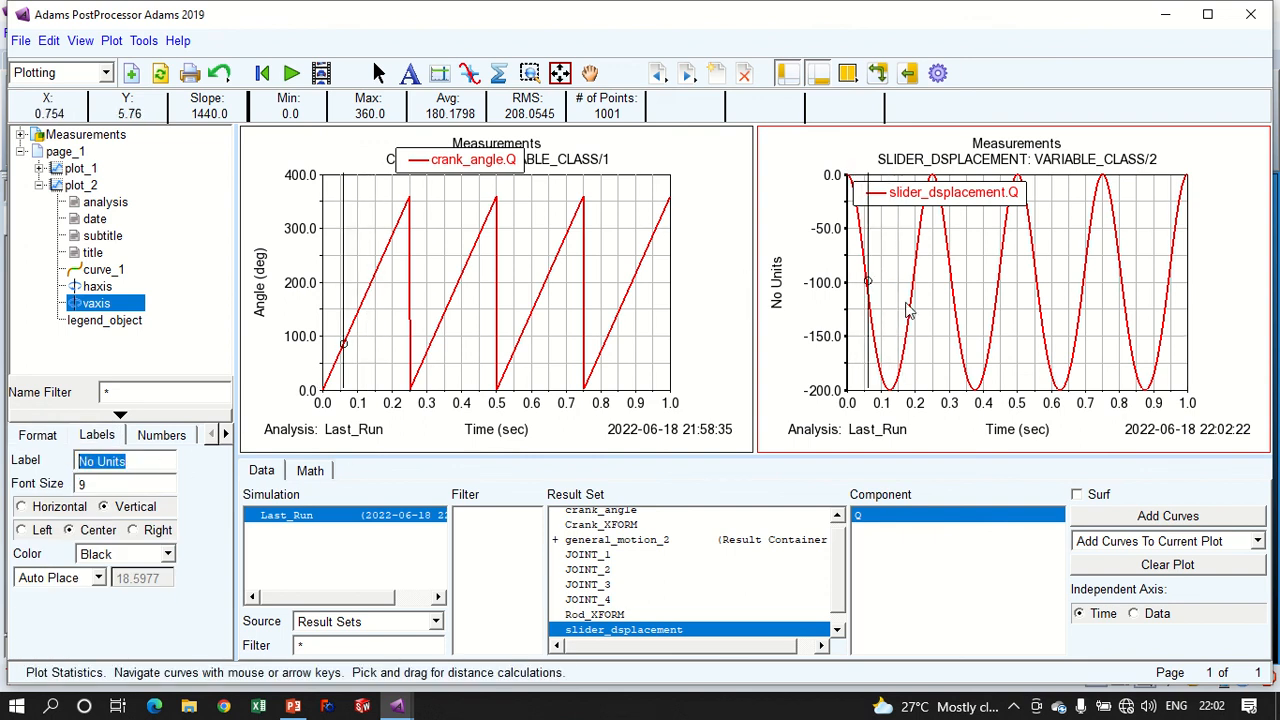
- Set the Y units of the slider_dsplacement curve to length and apply the change
left_click(310, 470)
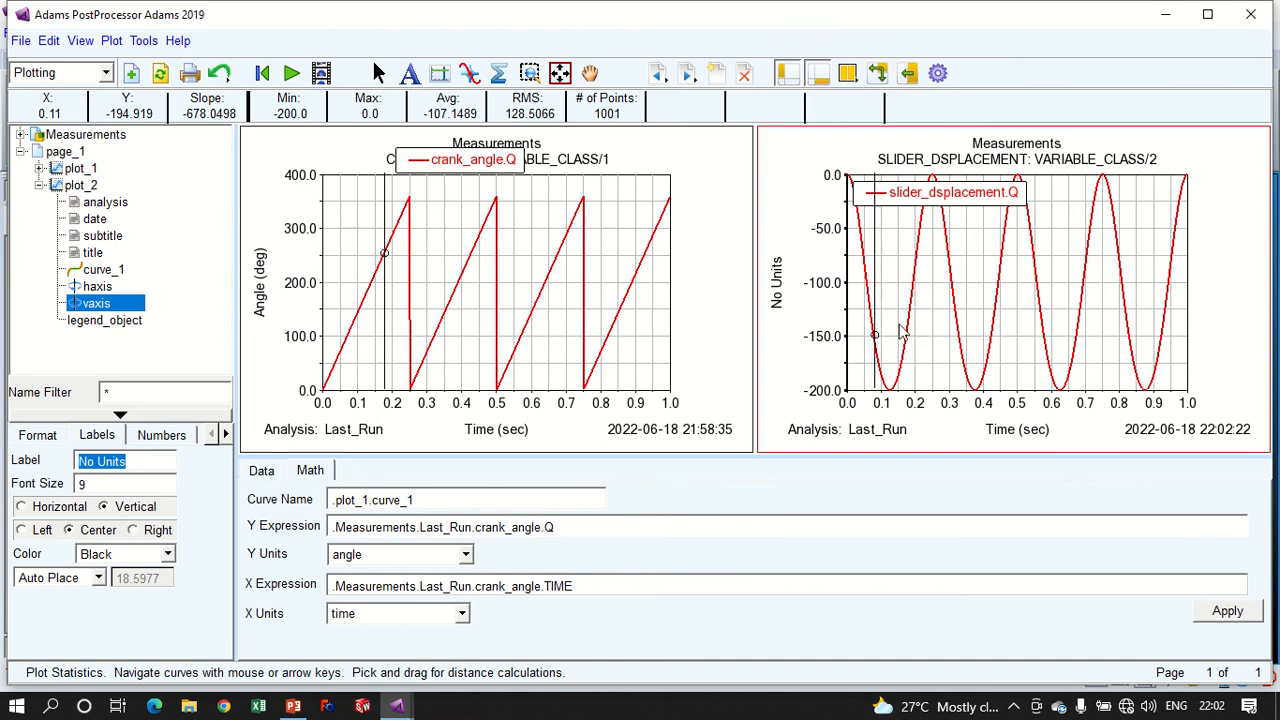
left_click(916, 311)
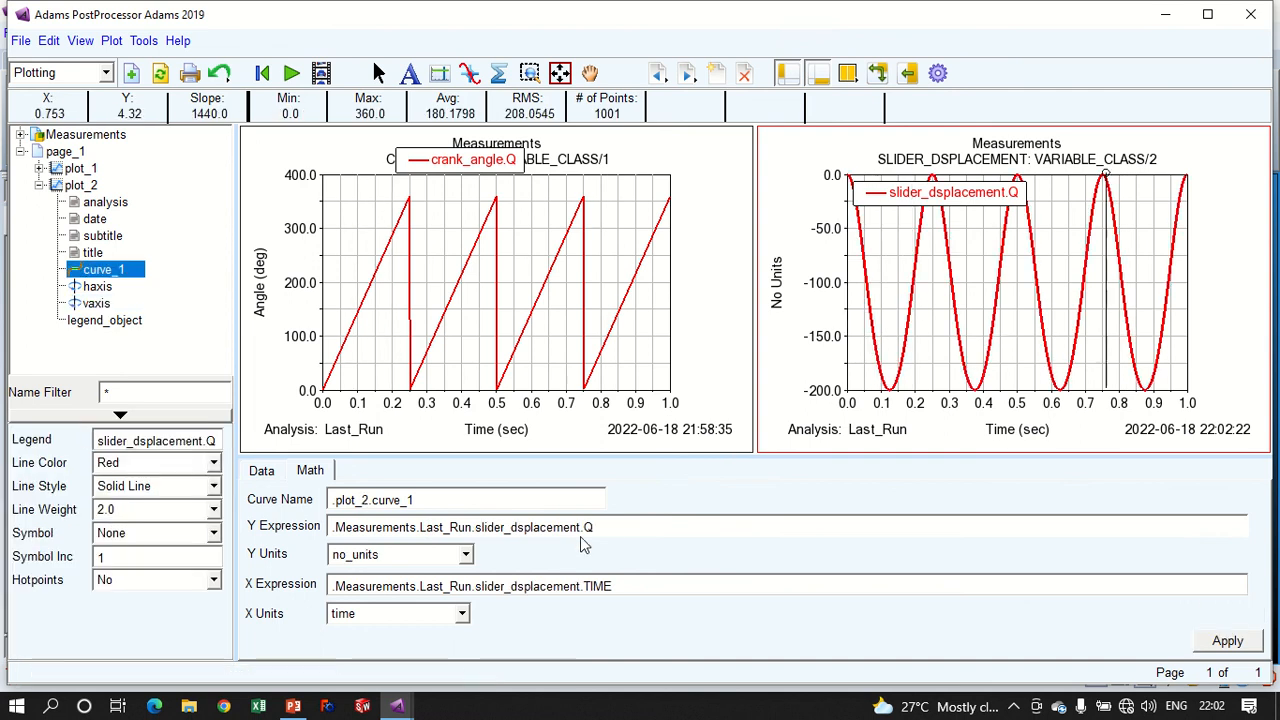
left_click(370, 558)
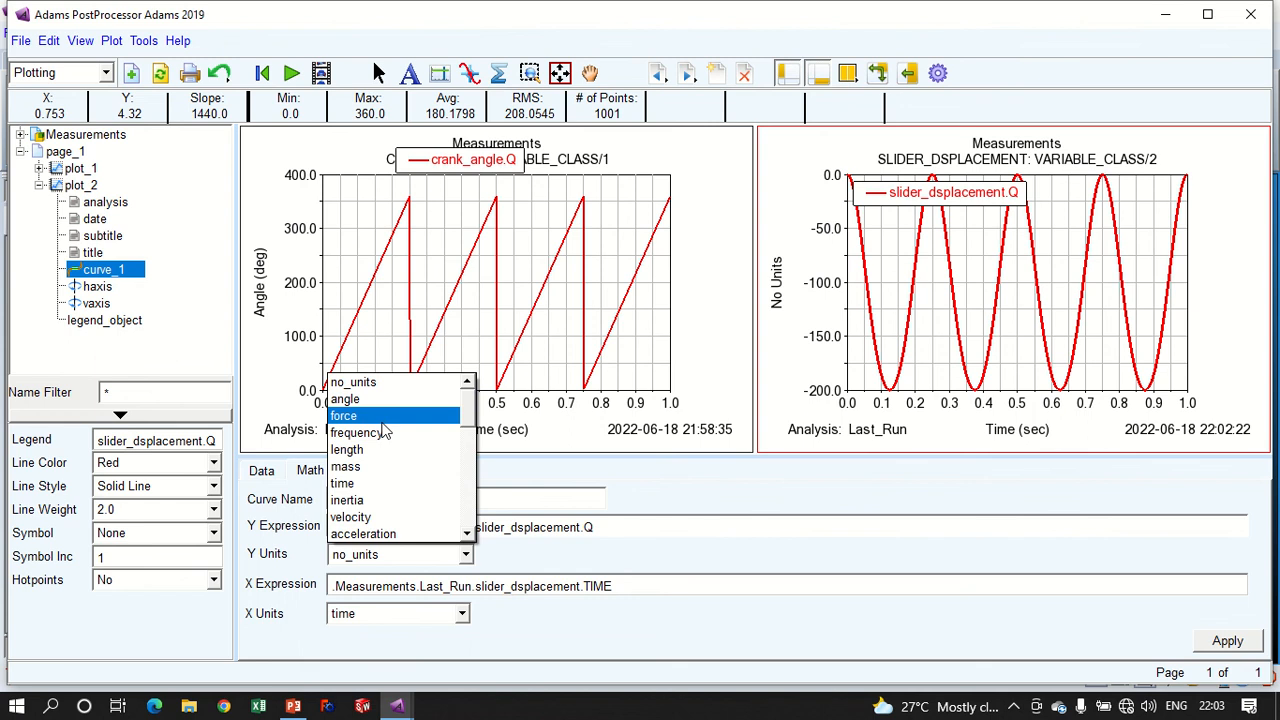
left_click(373, 451)
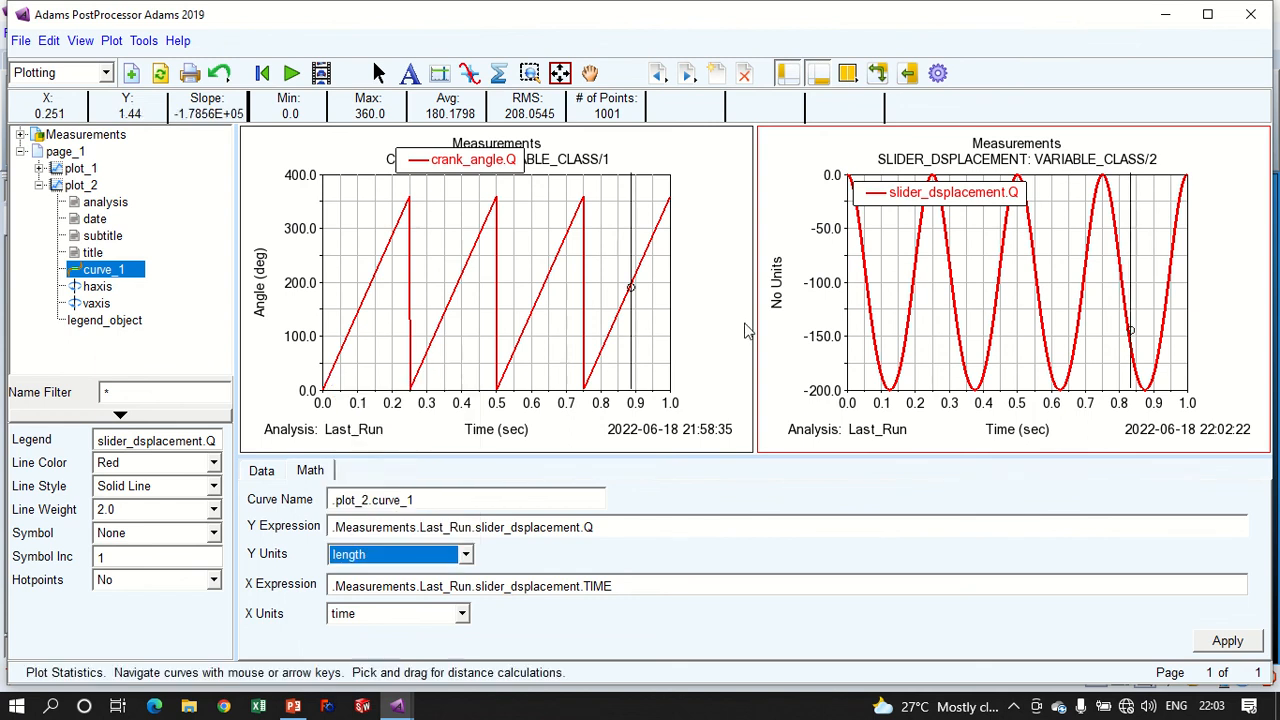
left_click(1228, 641)
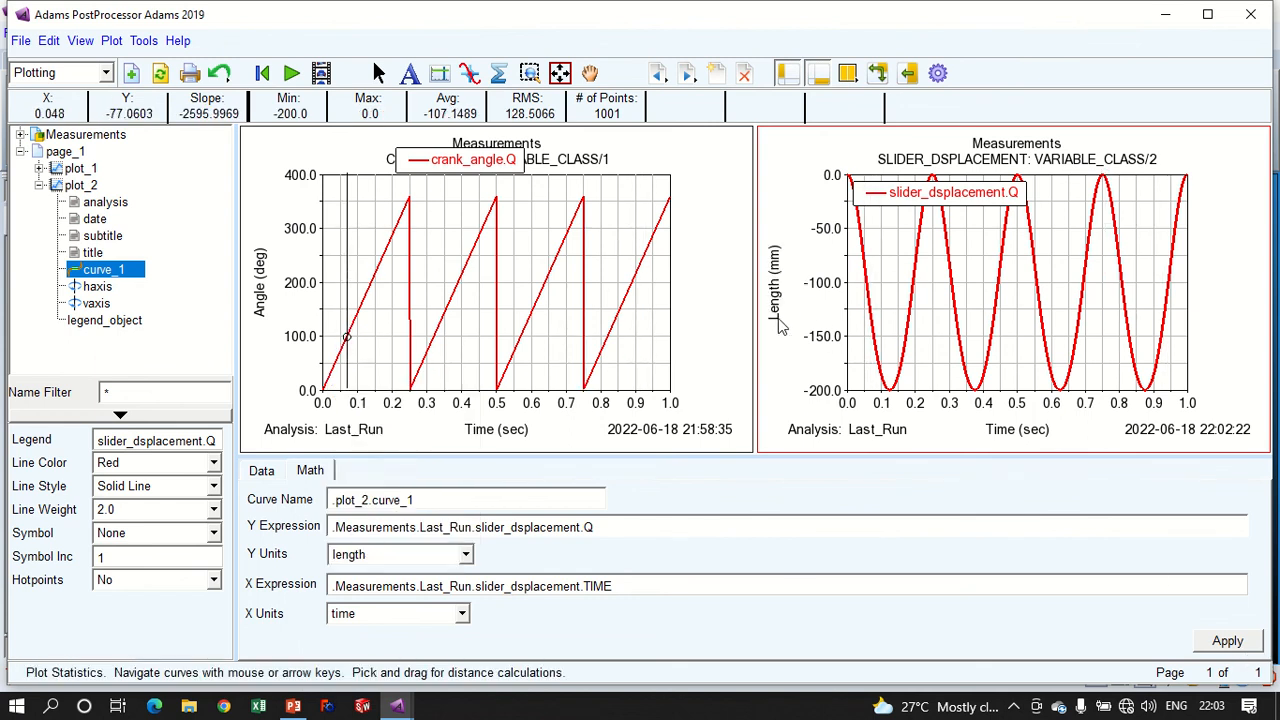
- Maximize PostProcessor, try multiplying the slider_dsplacement curve's Y expression by -1, and restore the original expression
left_click(1208, 14)
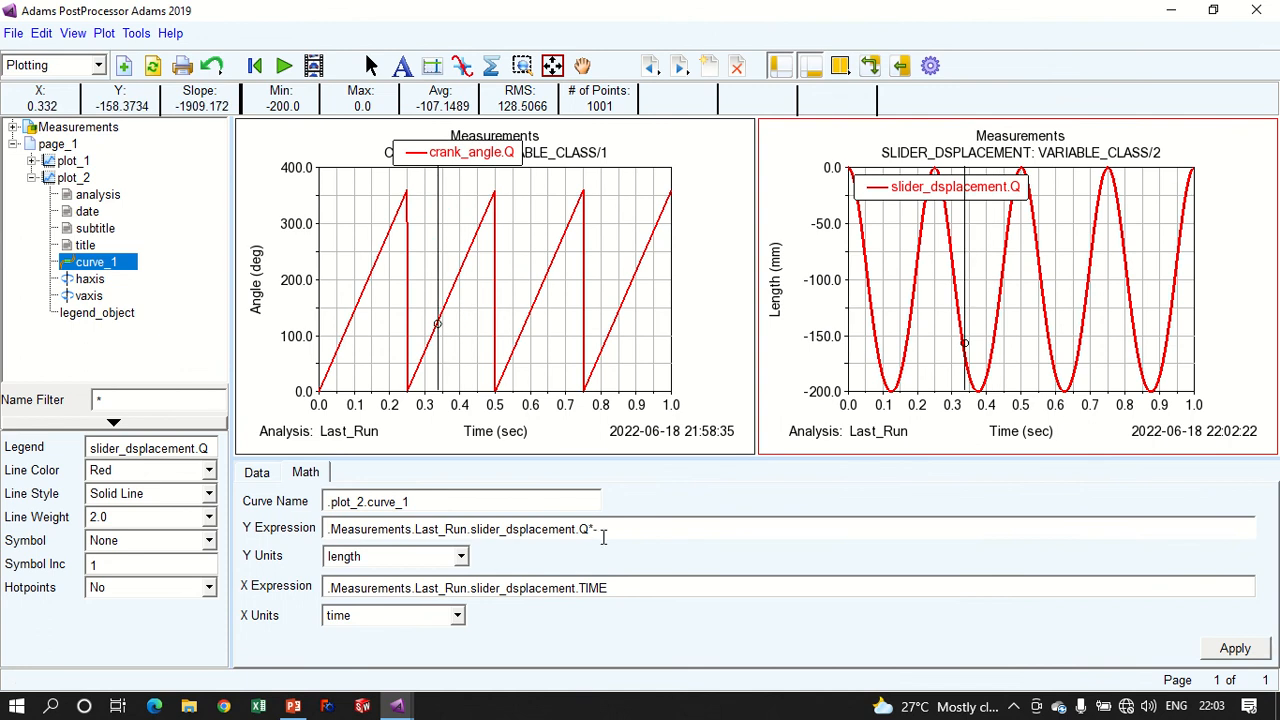
left_click(1232, 647)
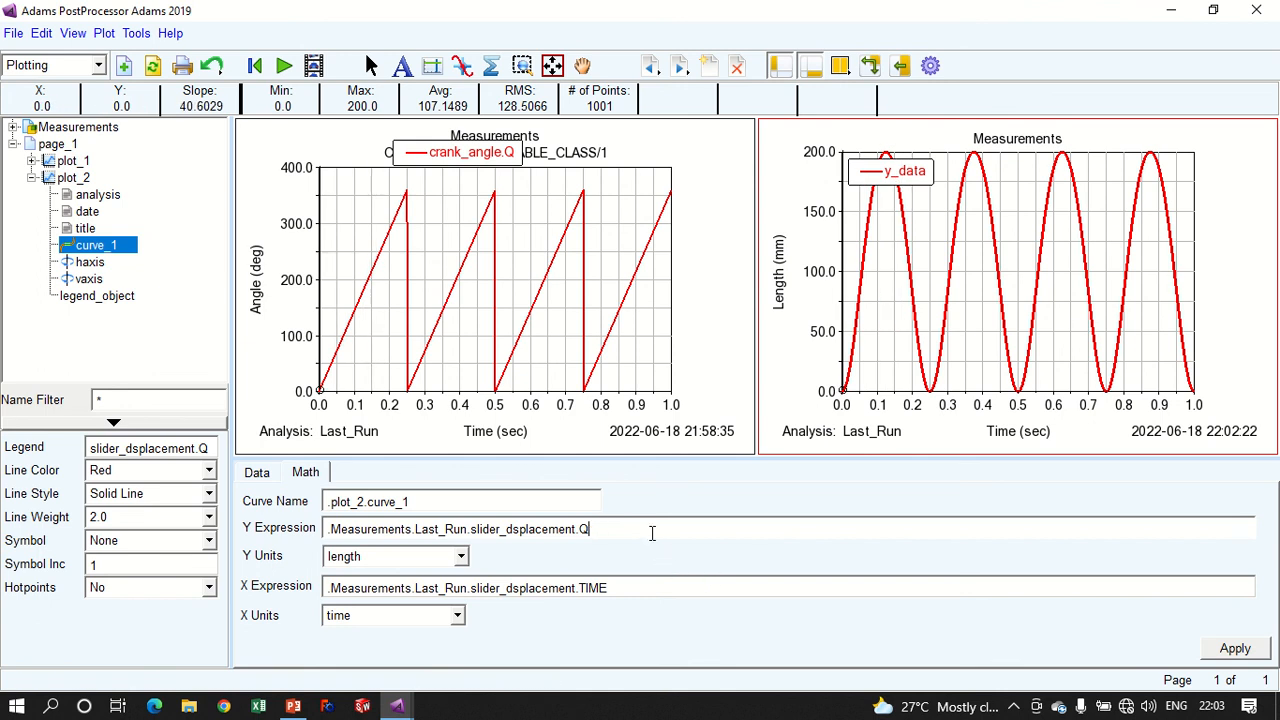
left_click(1234, 648)
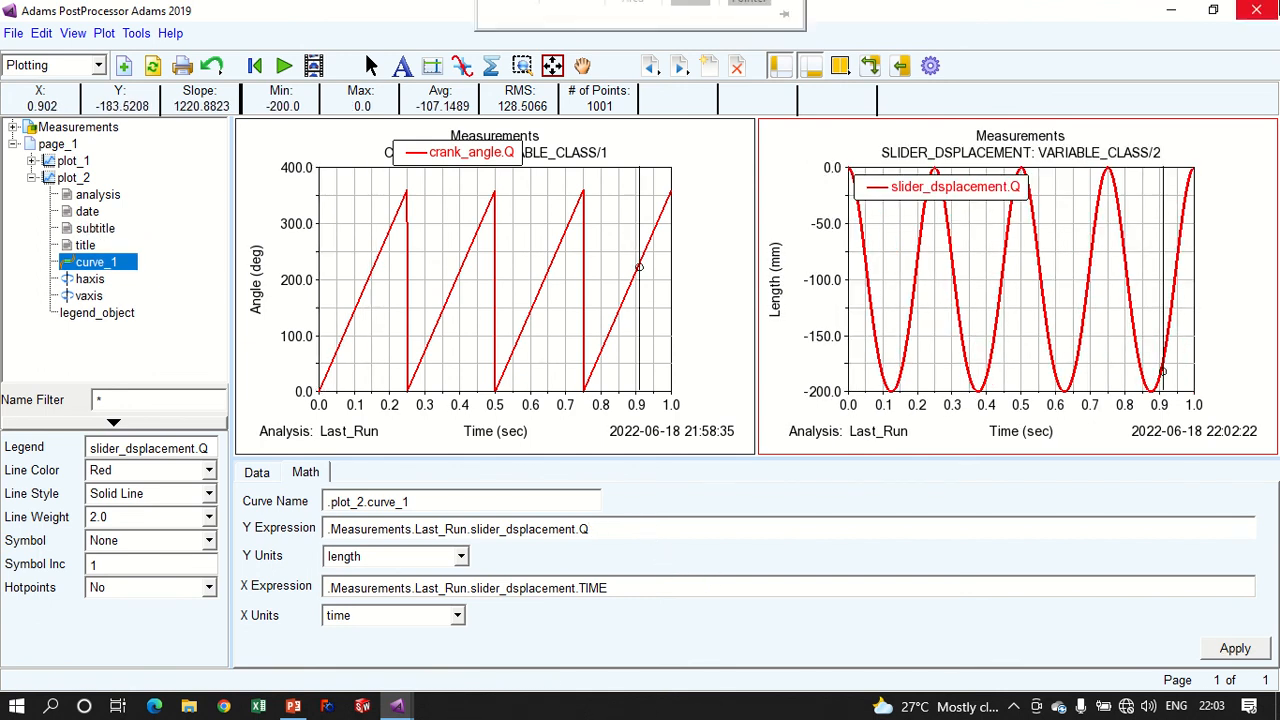
- Return to Adams View and prefix the slider_dsplacement state variable's run-time expression with -1*
left_click(1257, 11)
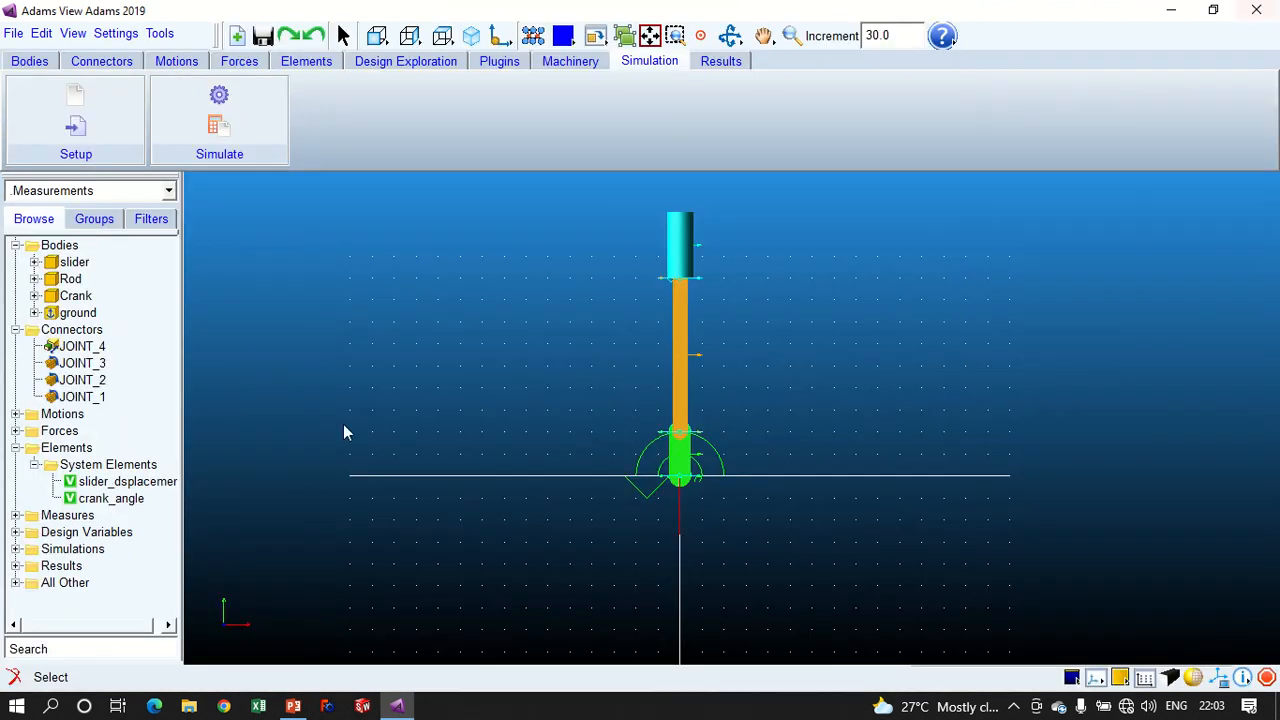
double_click(112, 482)
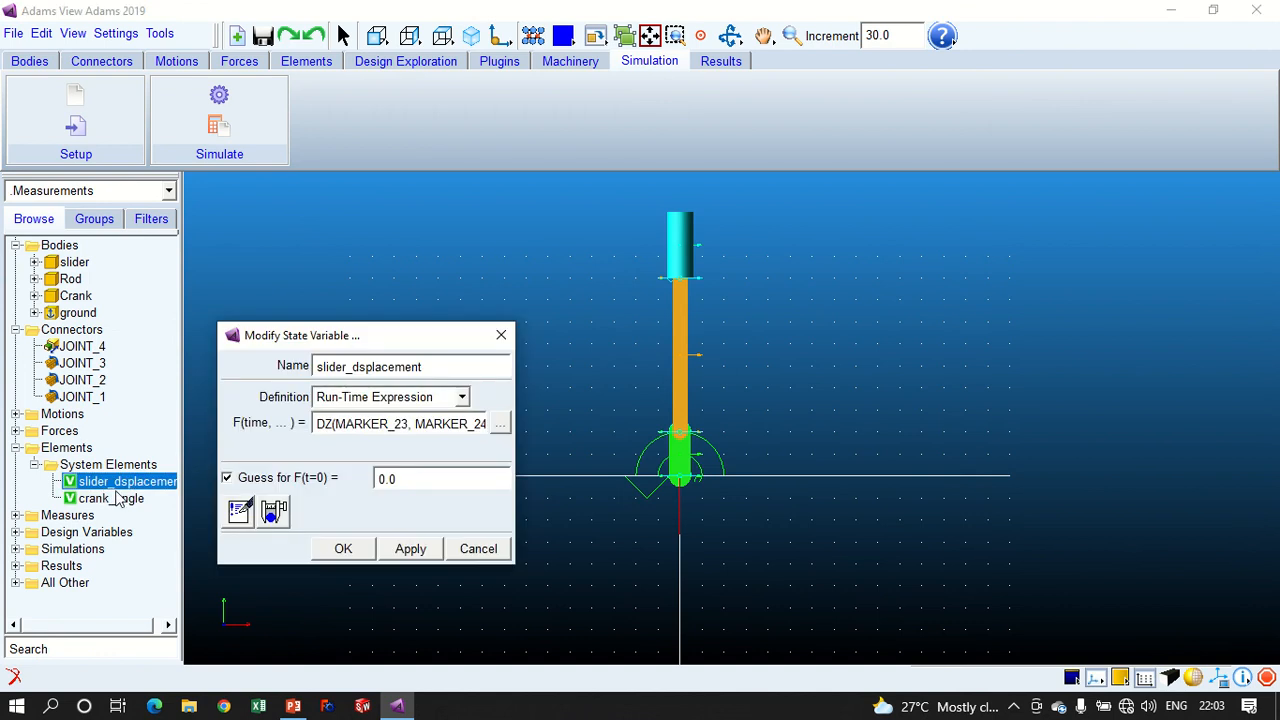
left_click(318, 423)
type("-1*")
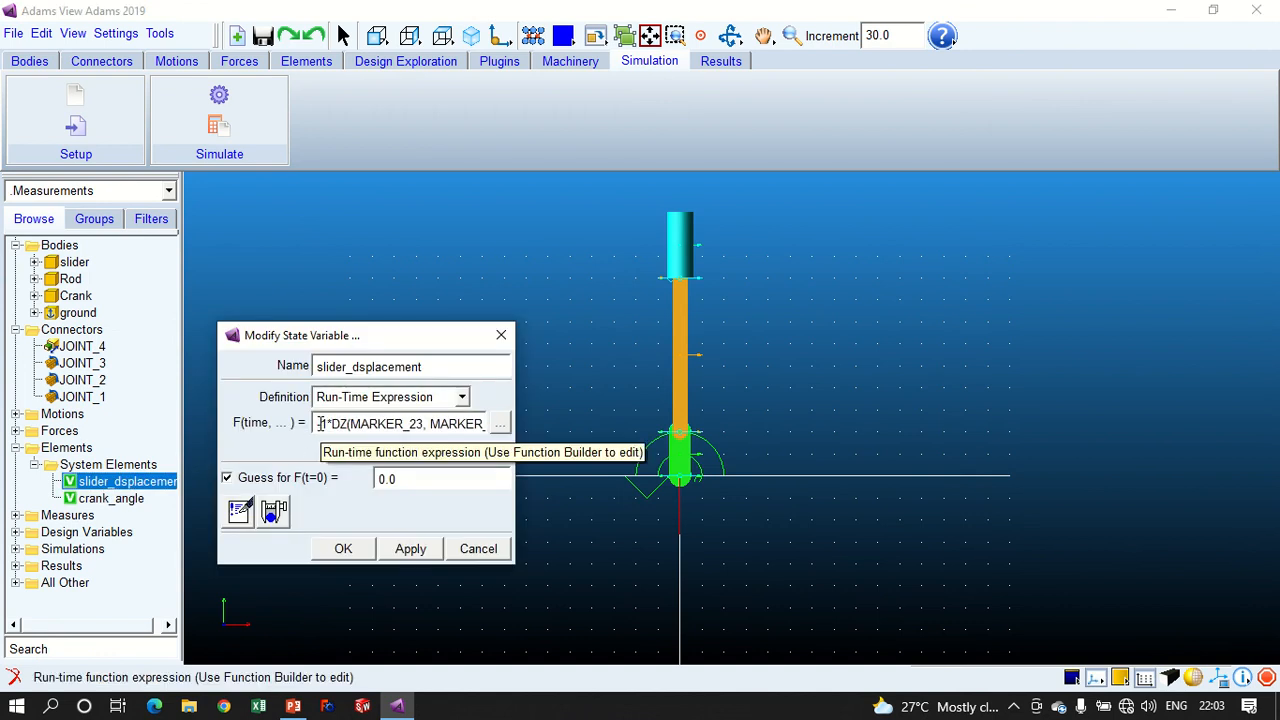
left_click(357, 553)
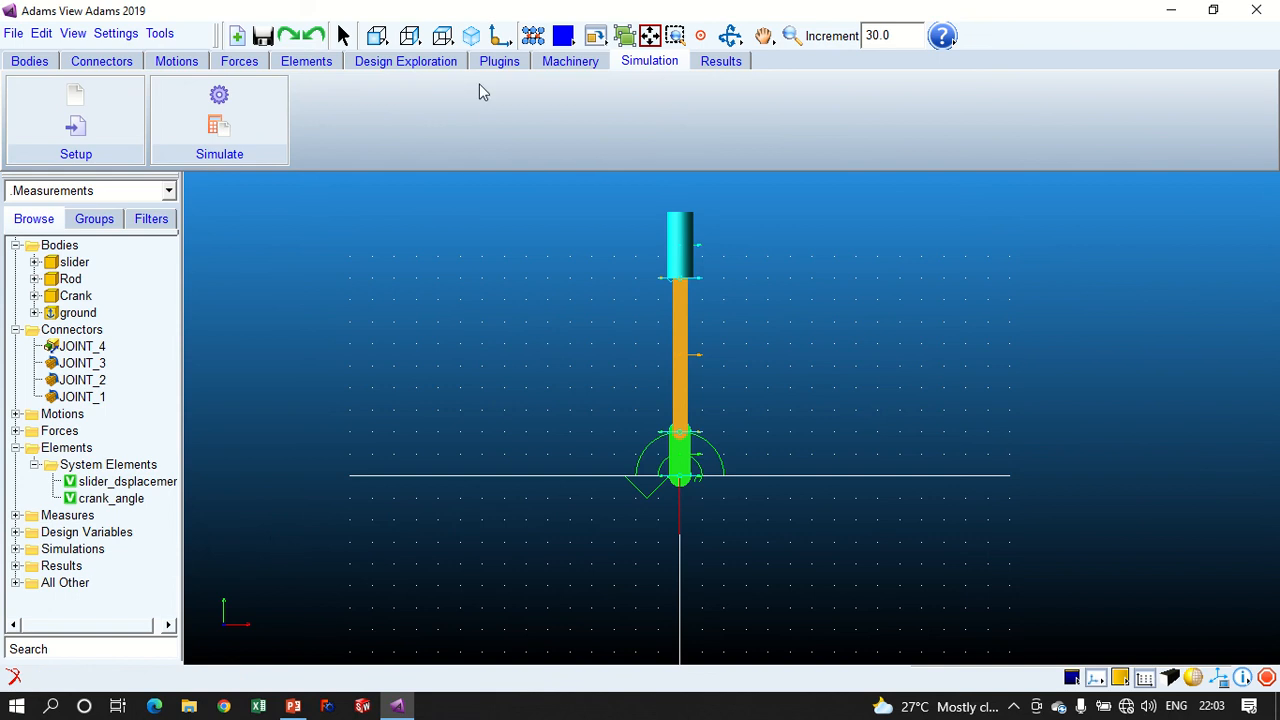
- Rerun the simulation with end time 1.0 and step size 1.0E-03, and reload the existing plots in Adams PostProcessor
left_click(220, 97)
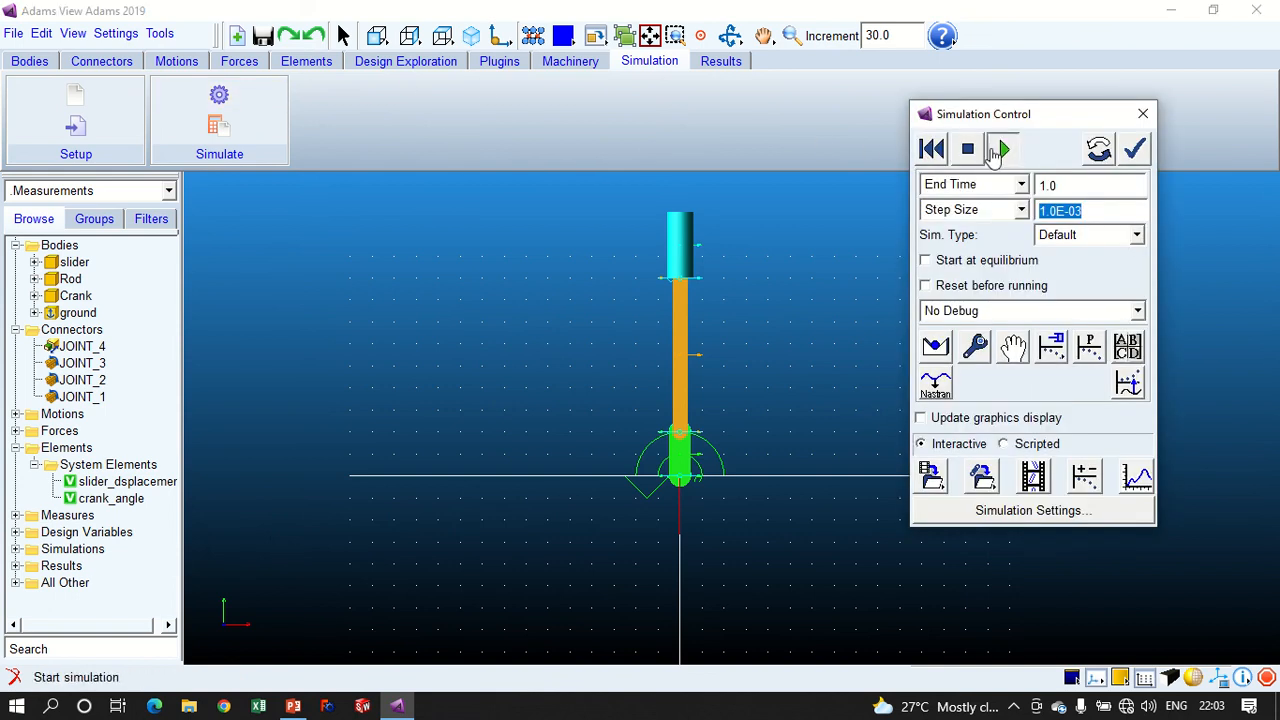
left_click(1003, 148)
left_click(1136, 478)
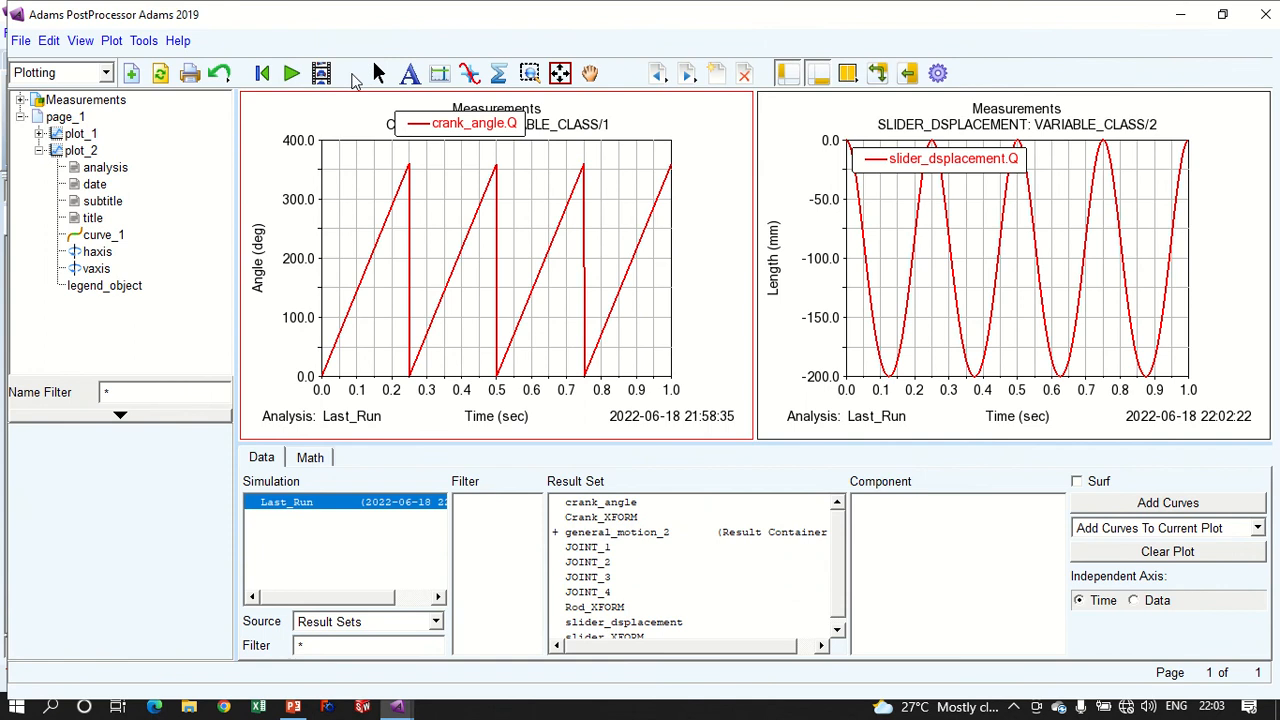
left_click(160, 73)
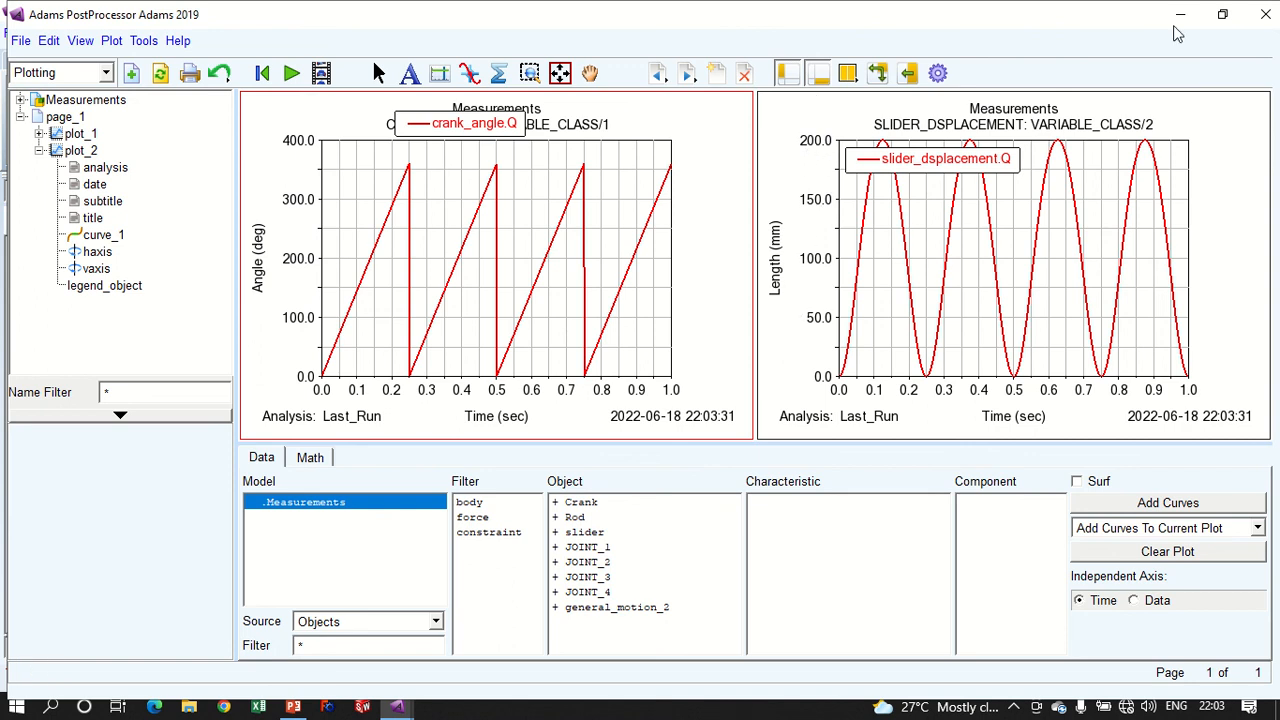
- Return to Adams View and change DZ to DY in the slider_dsplacement state variable's expression
left_click(1265, 14)
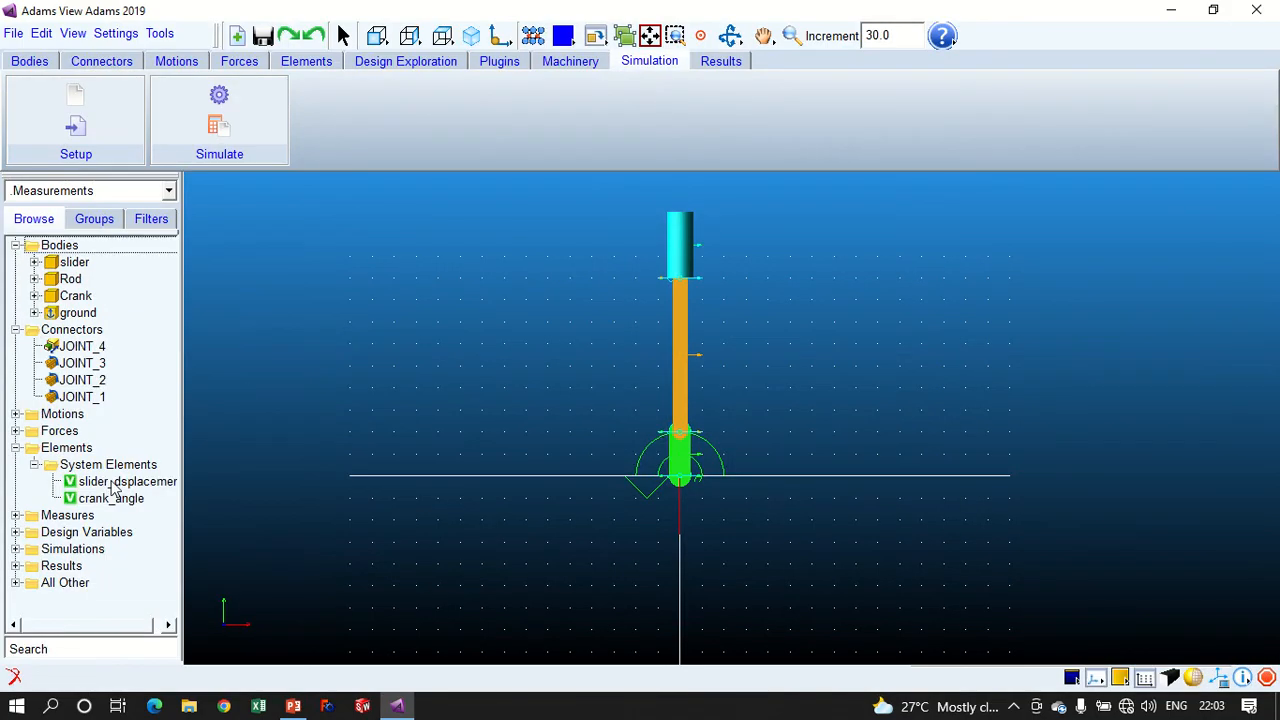
double_click(143, 484)
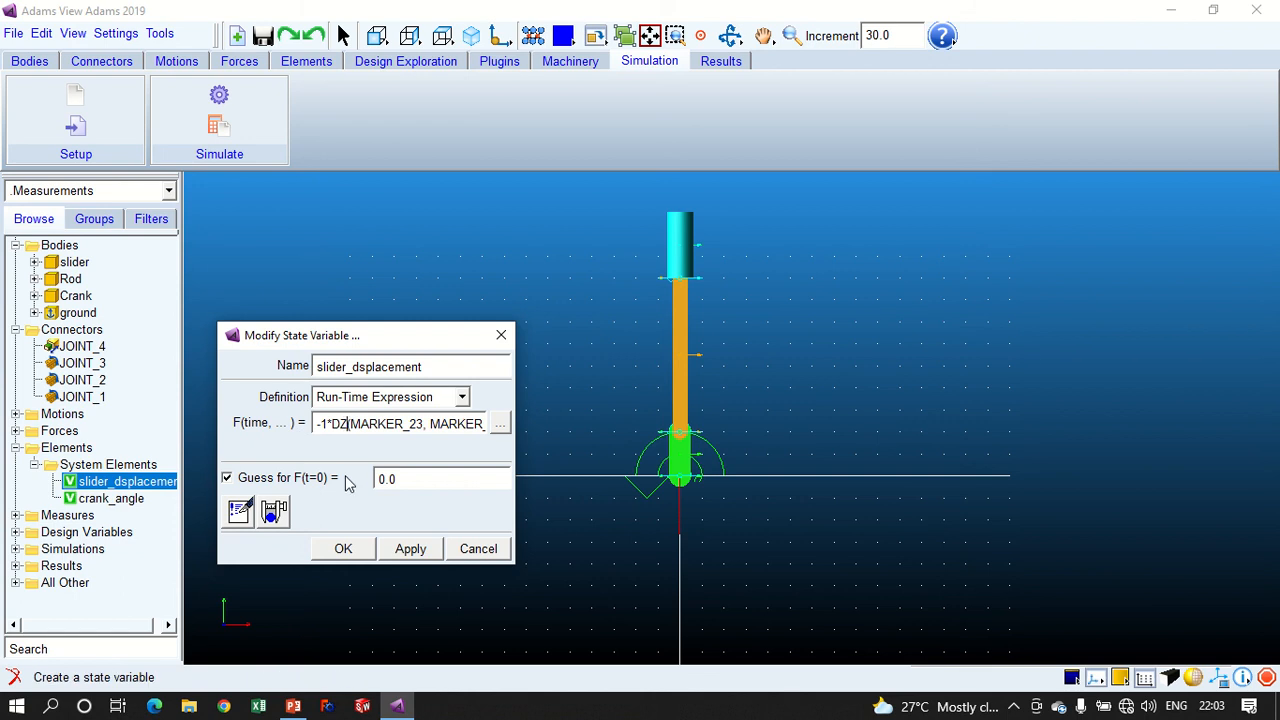
key("BackSpace")
type("Y")
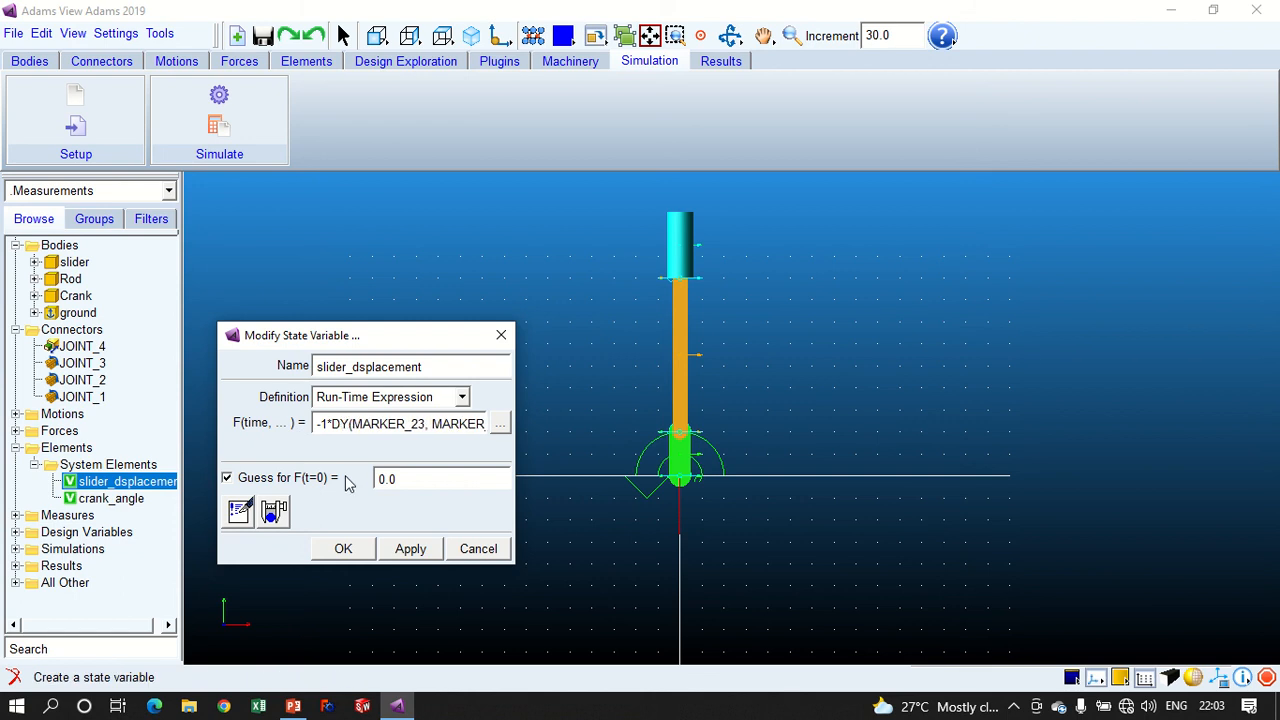
left_click(345, 550)
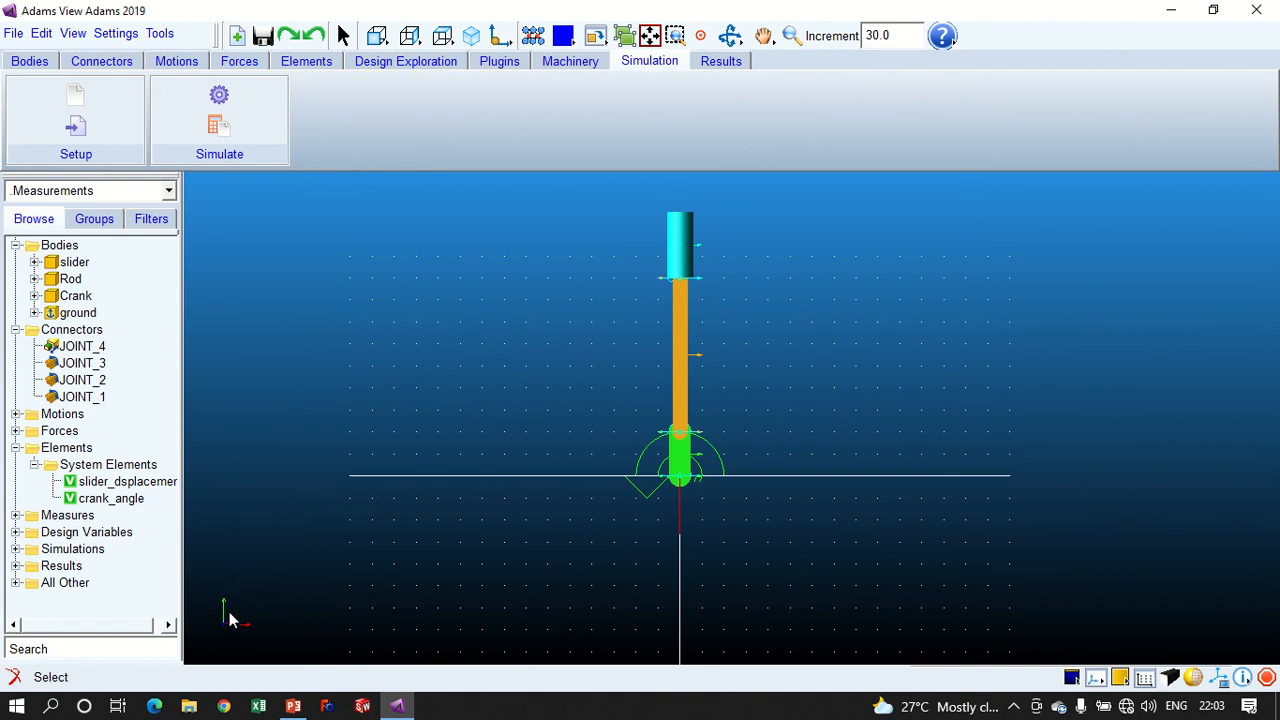
- Rerun the simulation using the DY expression and refresh the crank angle and slider displacement plots in Adams PostProcessor
left_click(192, 110)
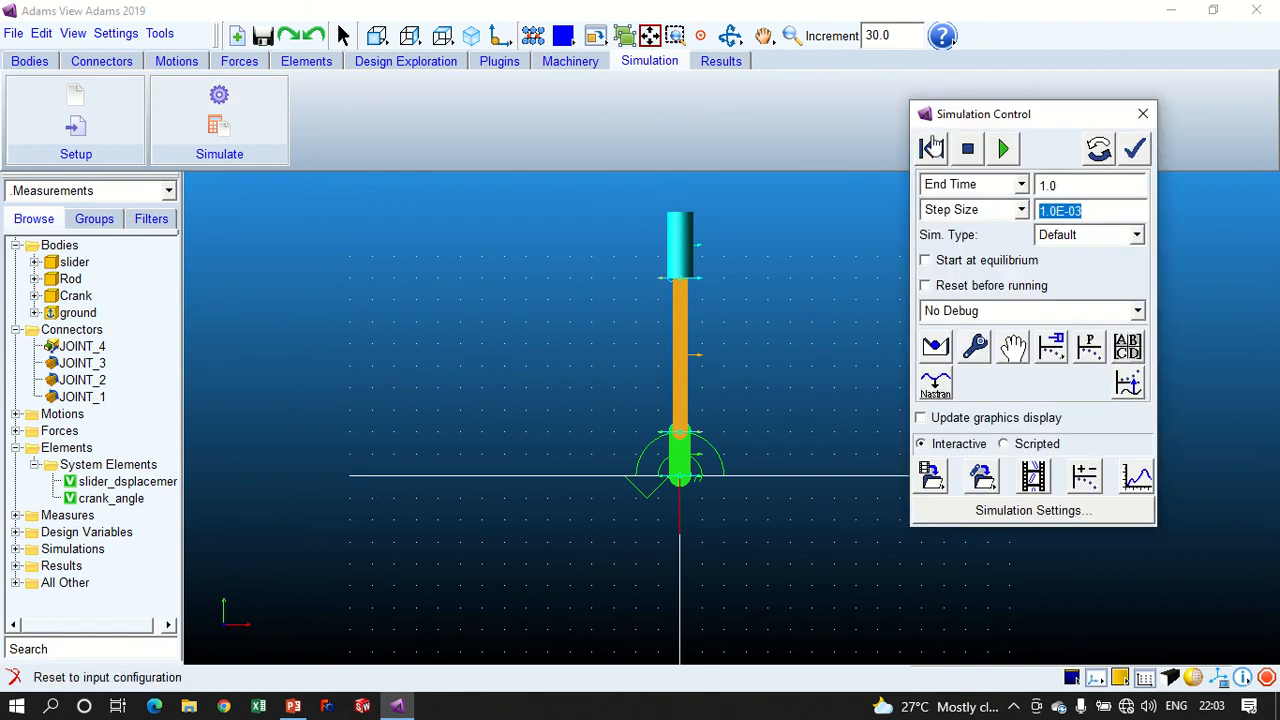
left_click(1004, 148)
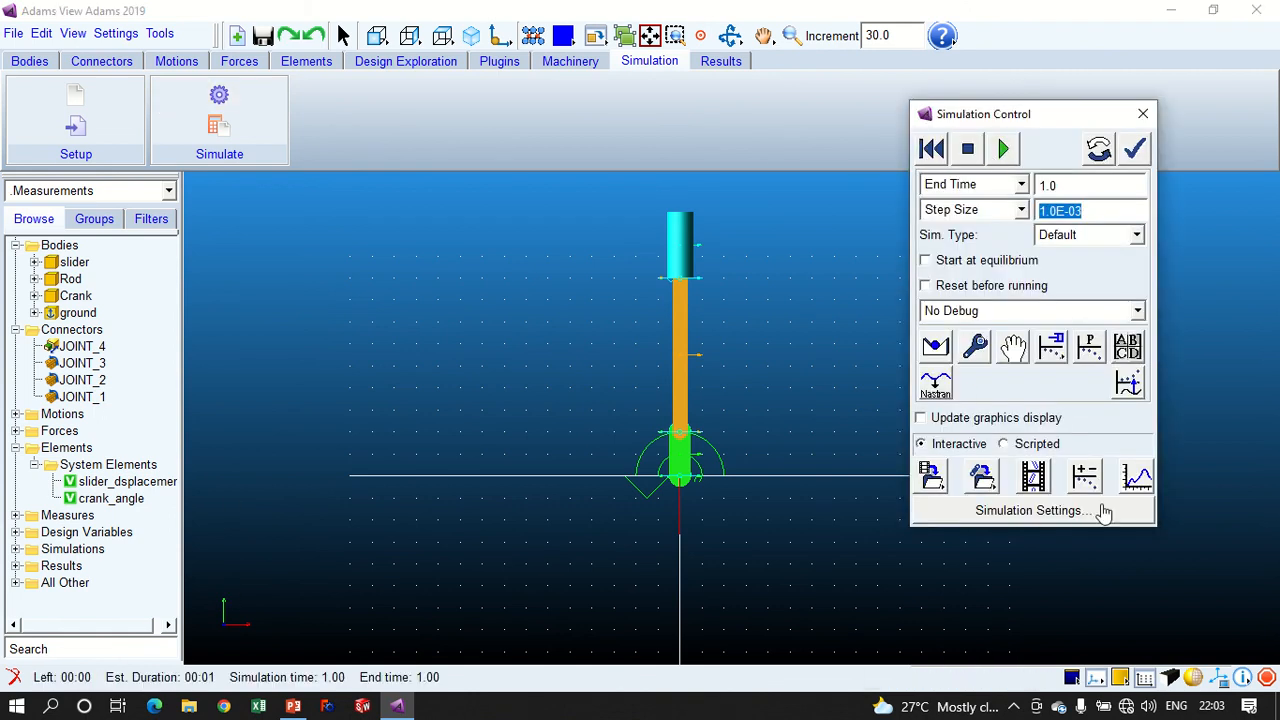
left_click(1133, 480)
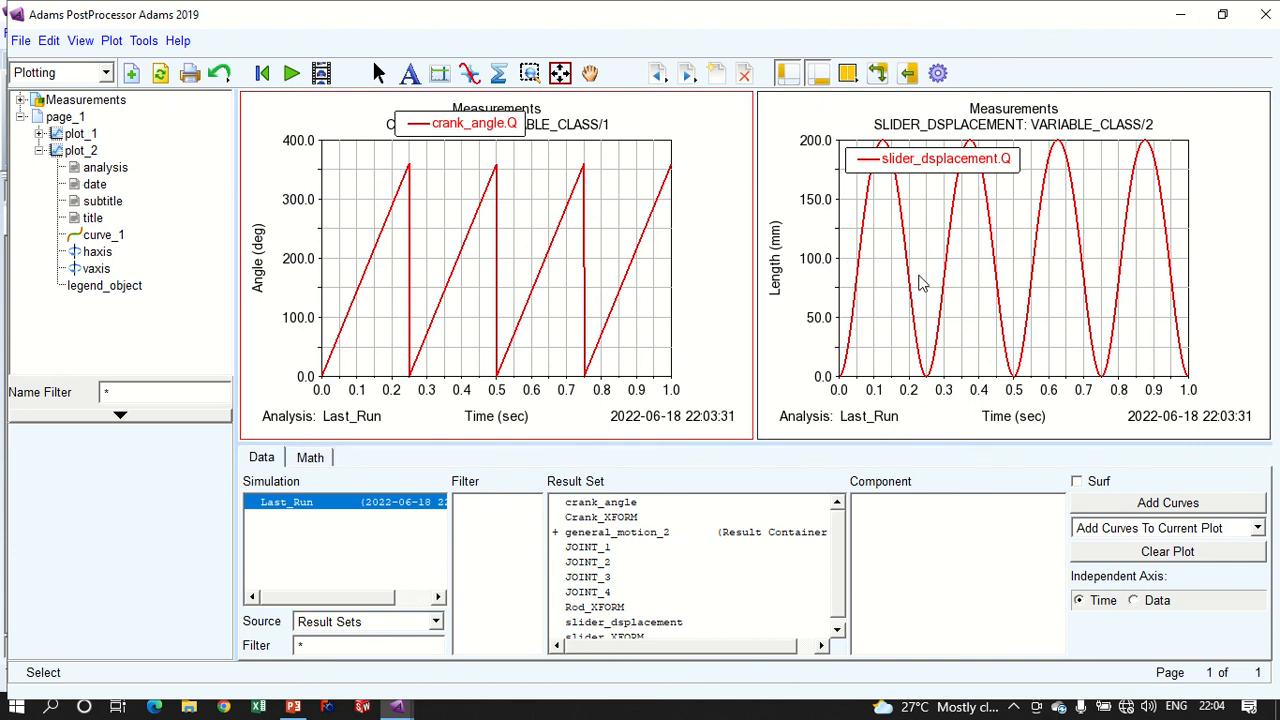
left_click(891, 292)
left_click(160, 73)
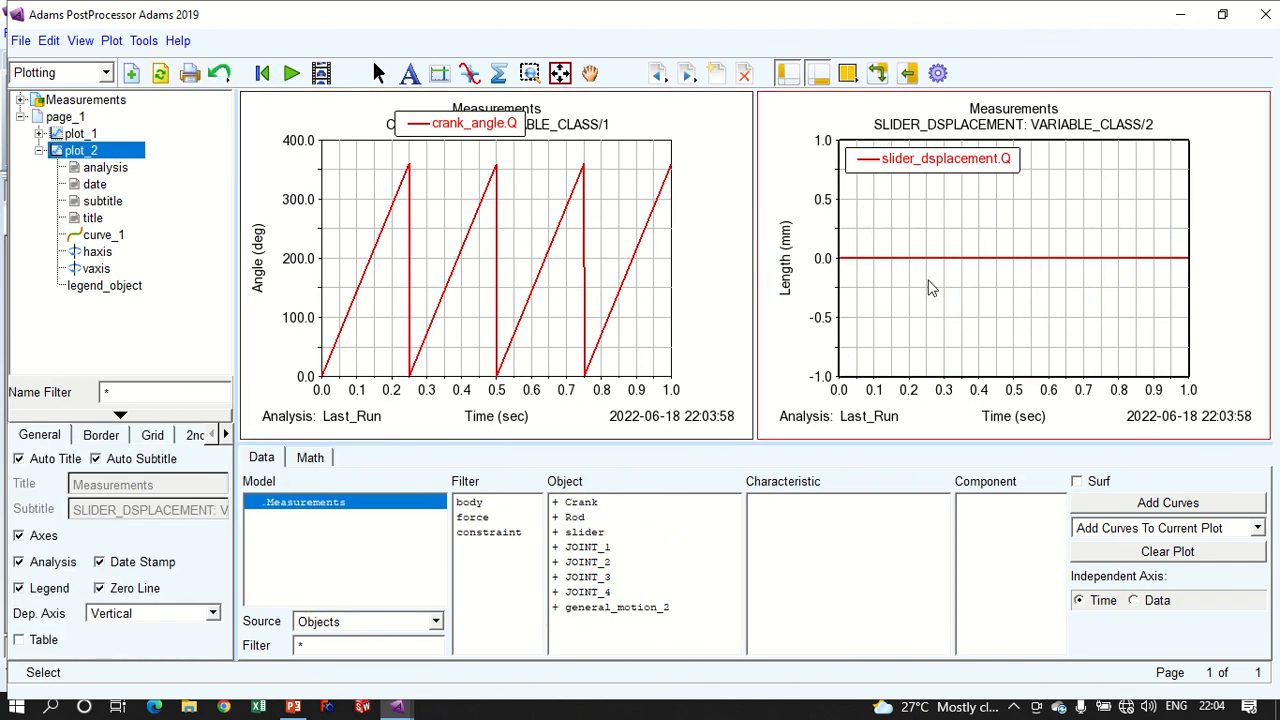
- Return to Adams View, highlight ground's MARKER_24 to check its axes, and change DY back to DZ in the slider_dsplacement expression
left_click(1265, 14)
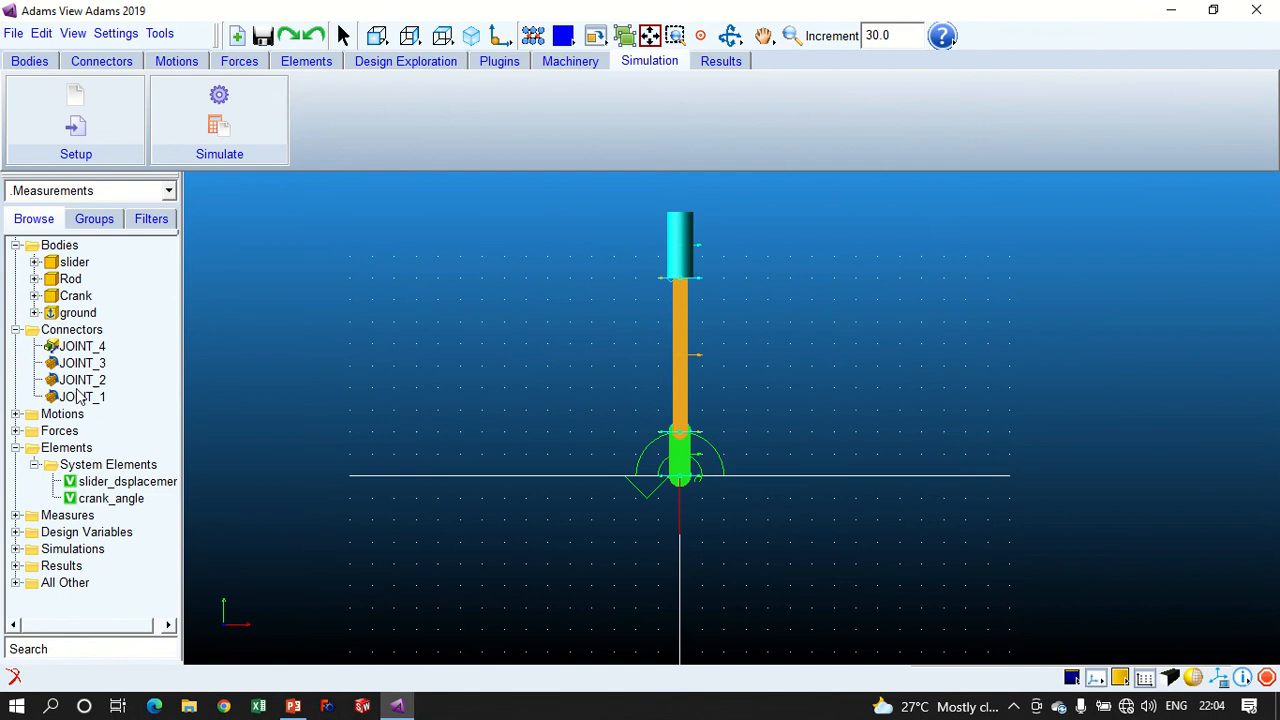
left_click(35, 312)
left_click(115, 330)
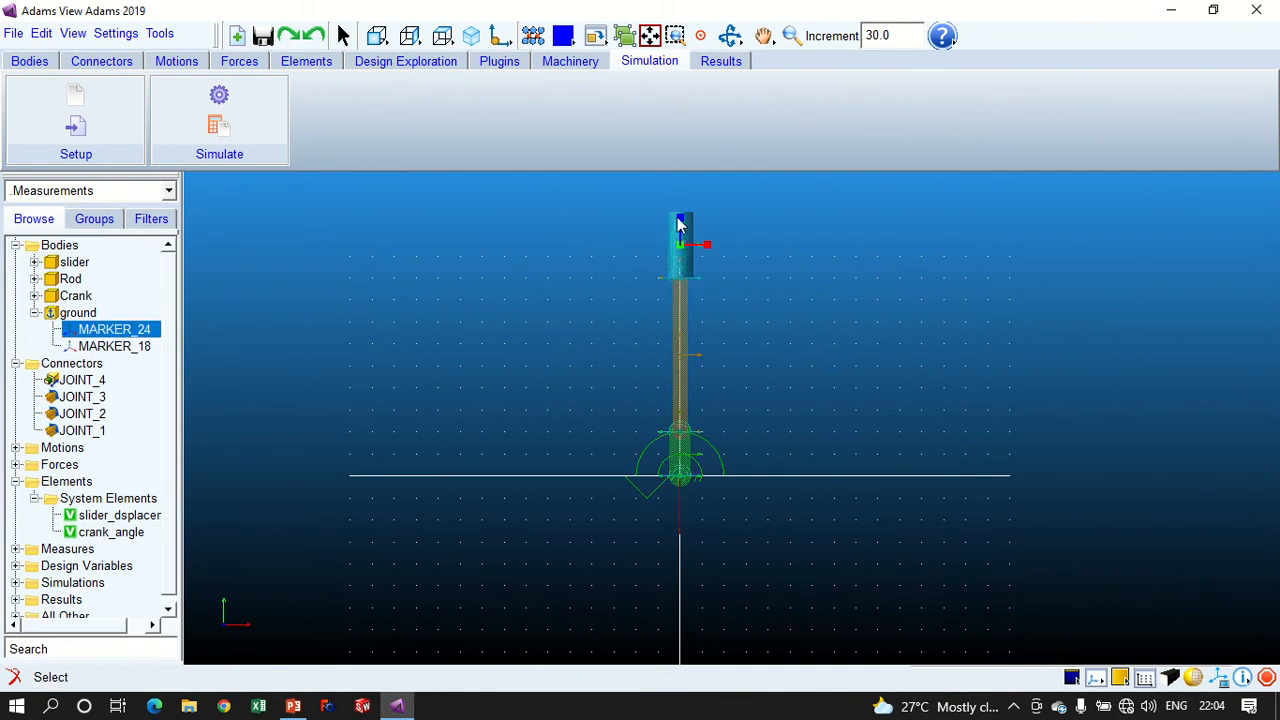
double_click(142, 520)
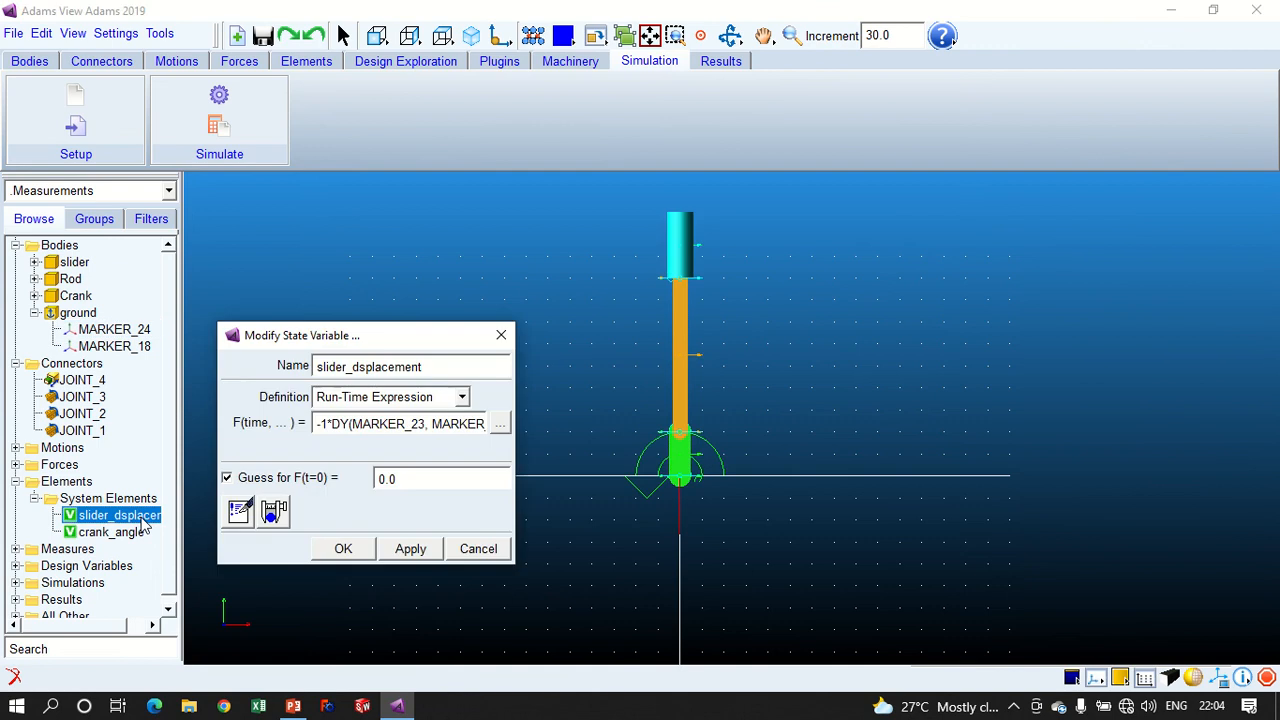
left_click(348, 422)
key("BackSpace")
type("Z")
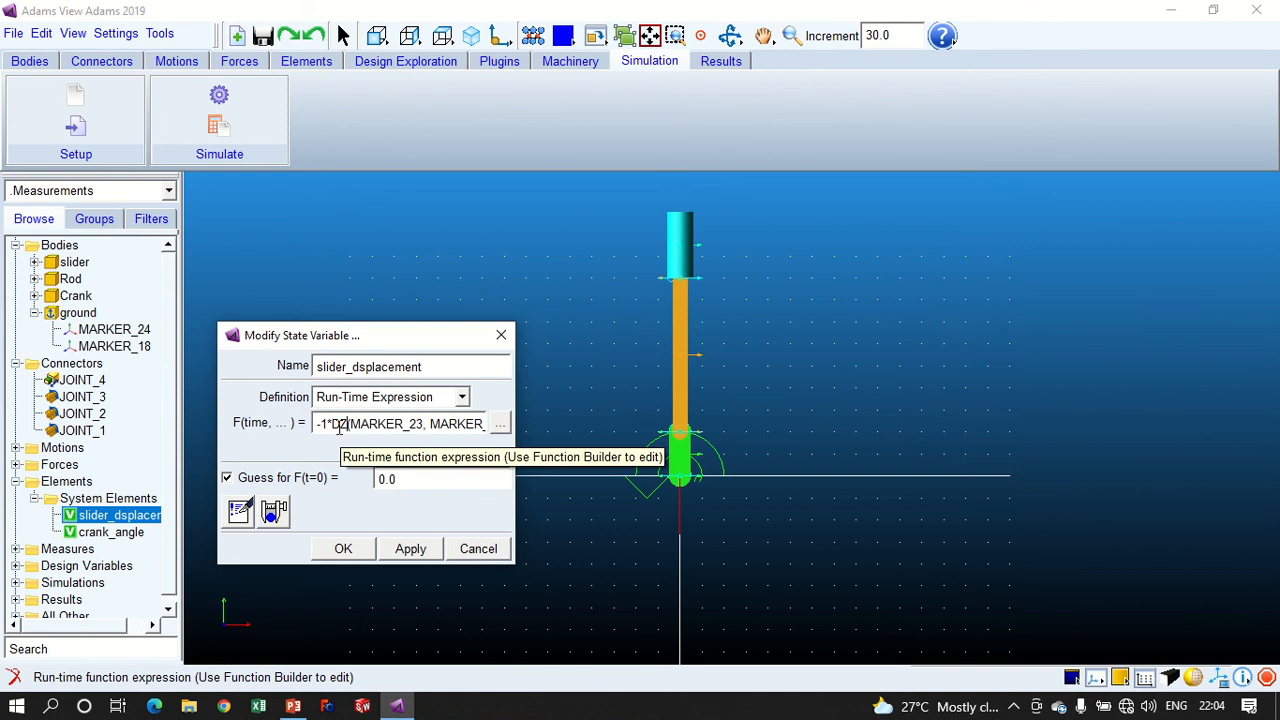
left_click(343, 551)
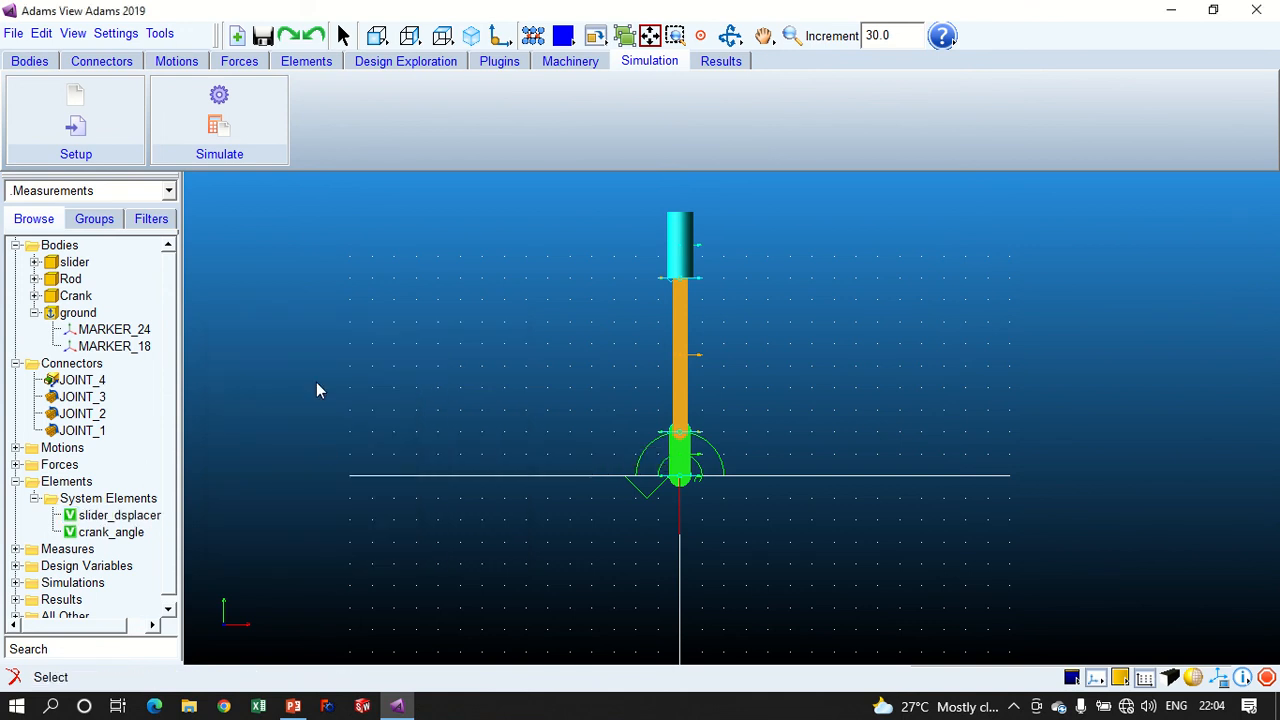
- Rerun the simulation with the restored DZ expression and collapse the ground, Connectors and Bodies branches of the model tree
left_click(219, 110)
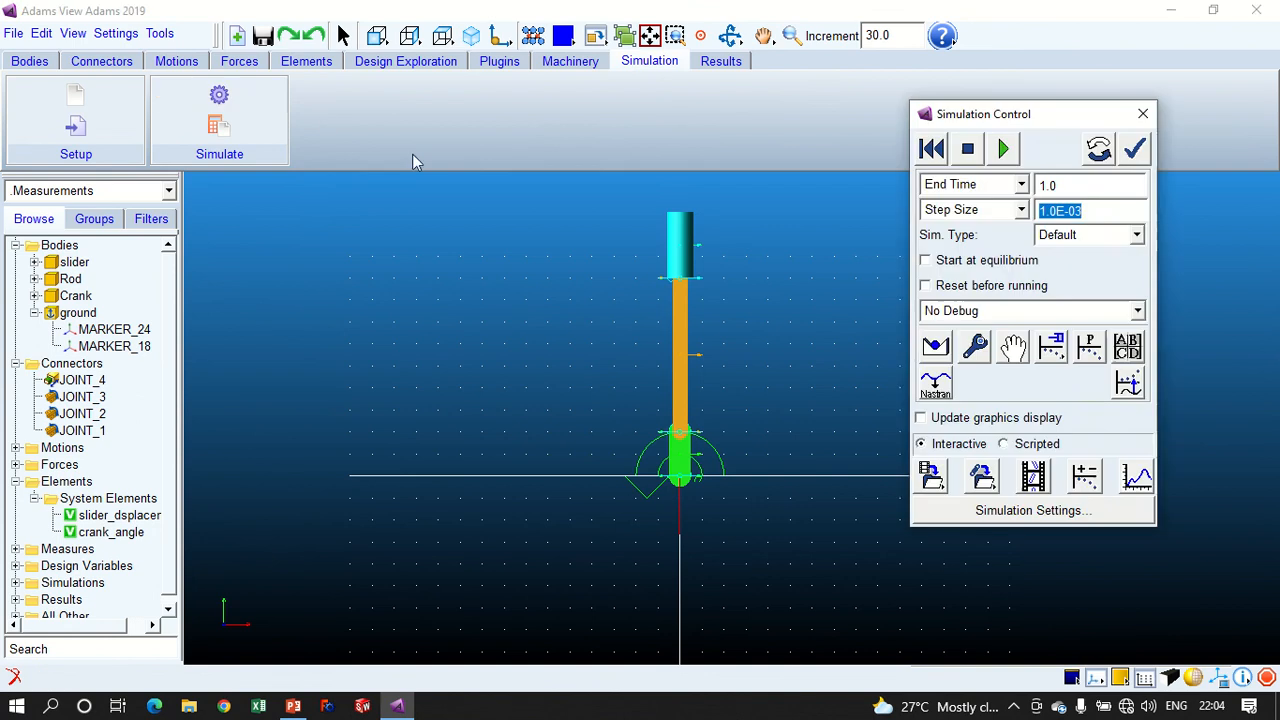
left_click(1003, 149)
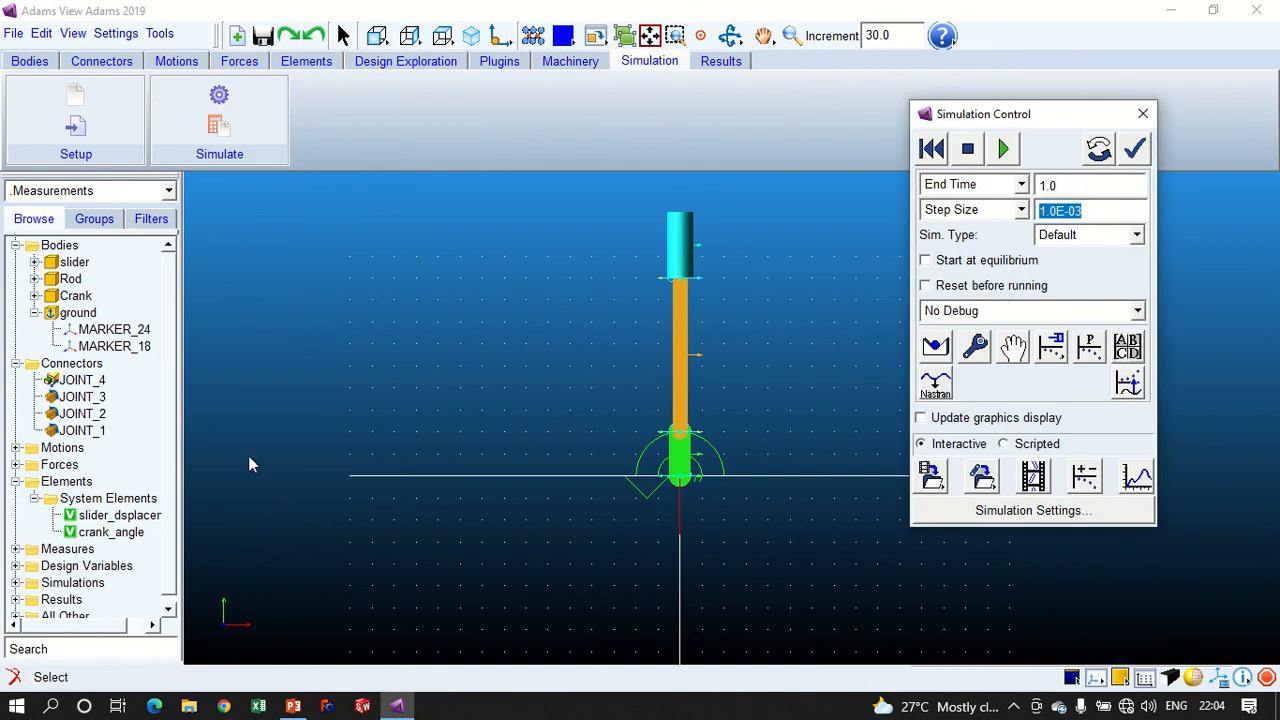
left_click(34, 312)
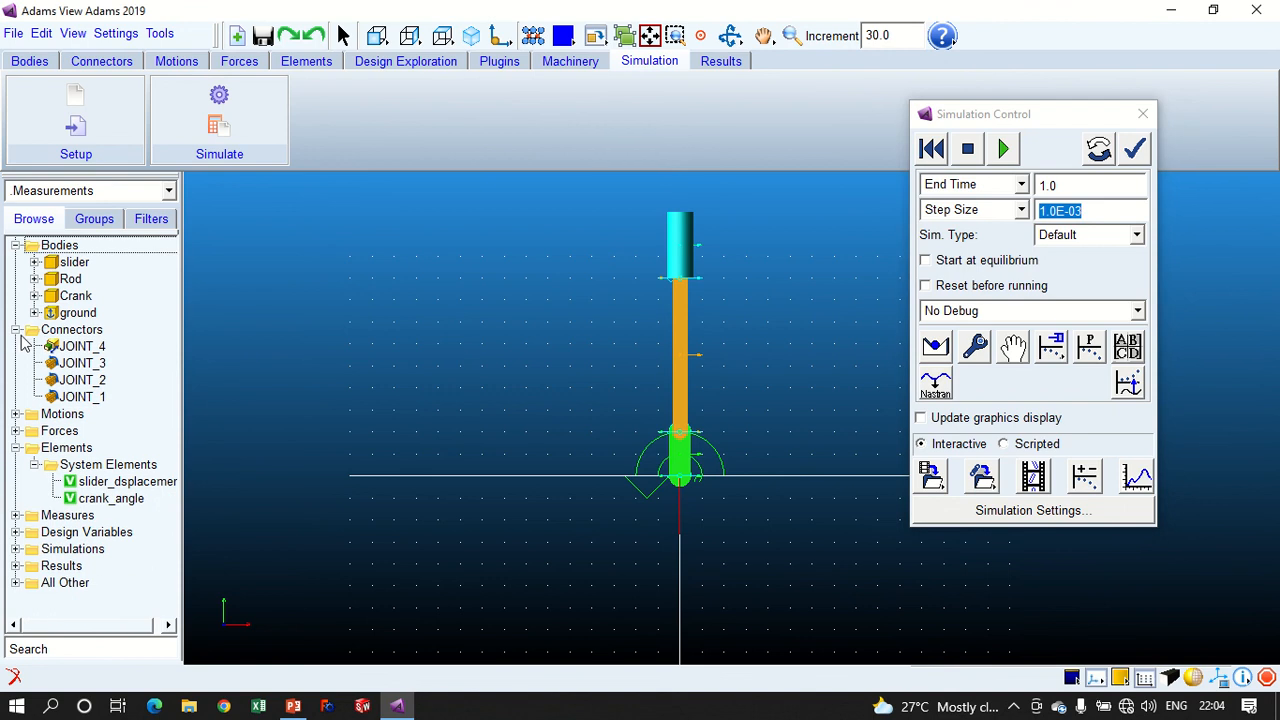
left_click(16, 330)
left_click(16, 245)
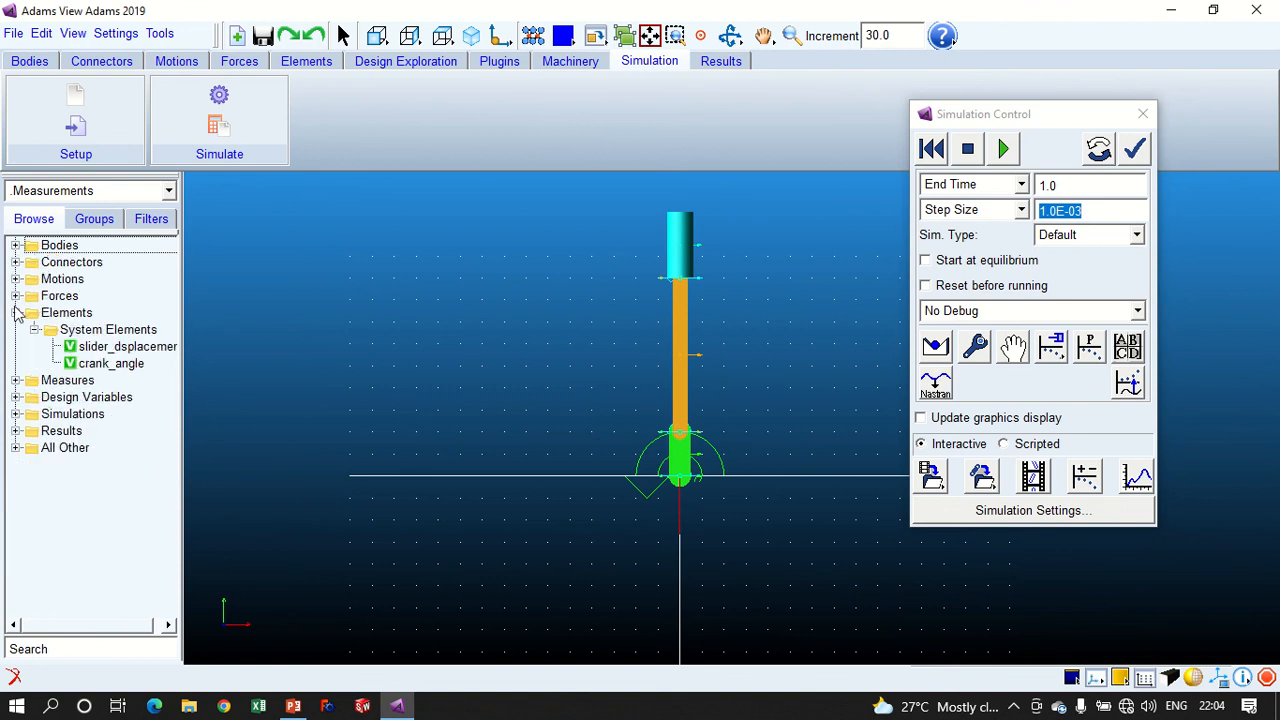
- Collapse the System Elements and Elements branches of the model tree
left_click(34, 330)
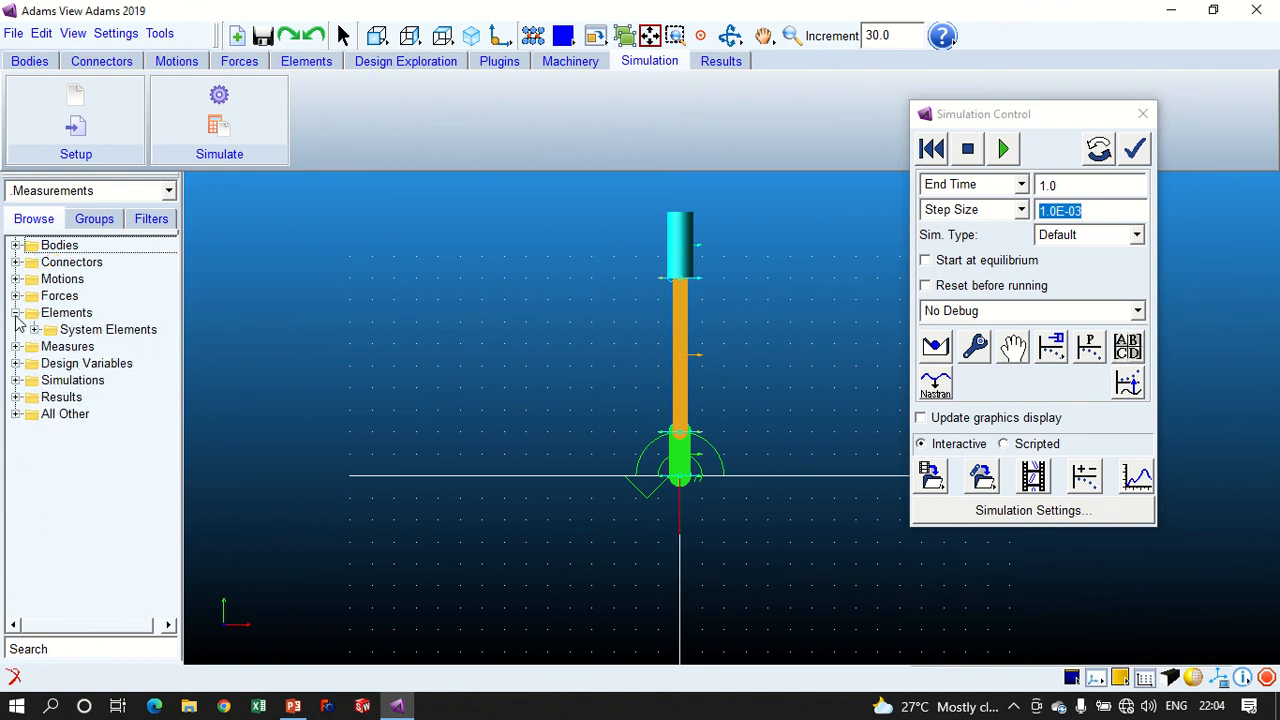
left_click(16, 313)
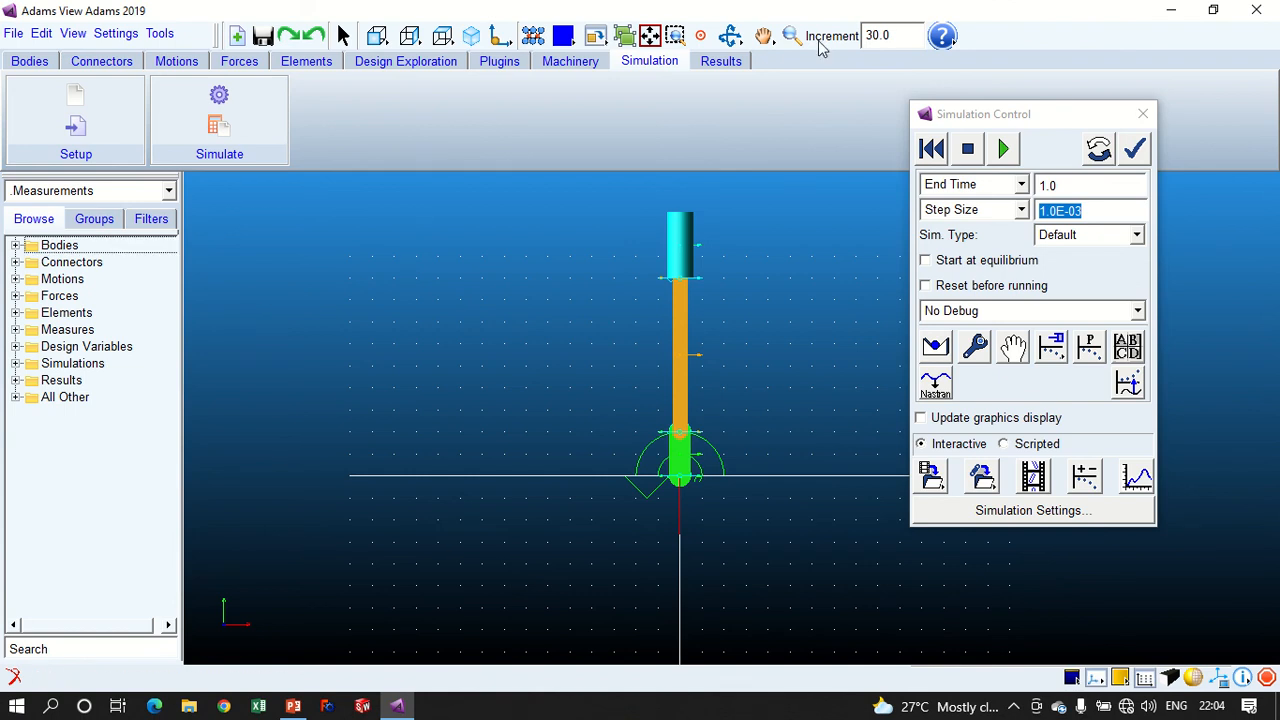
- Open the Adams View Help in Internet Explorer and allow its blocked content so the help contents load
left_click(943, 38)
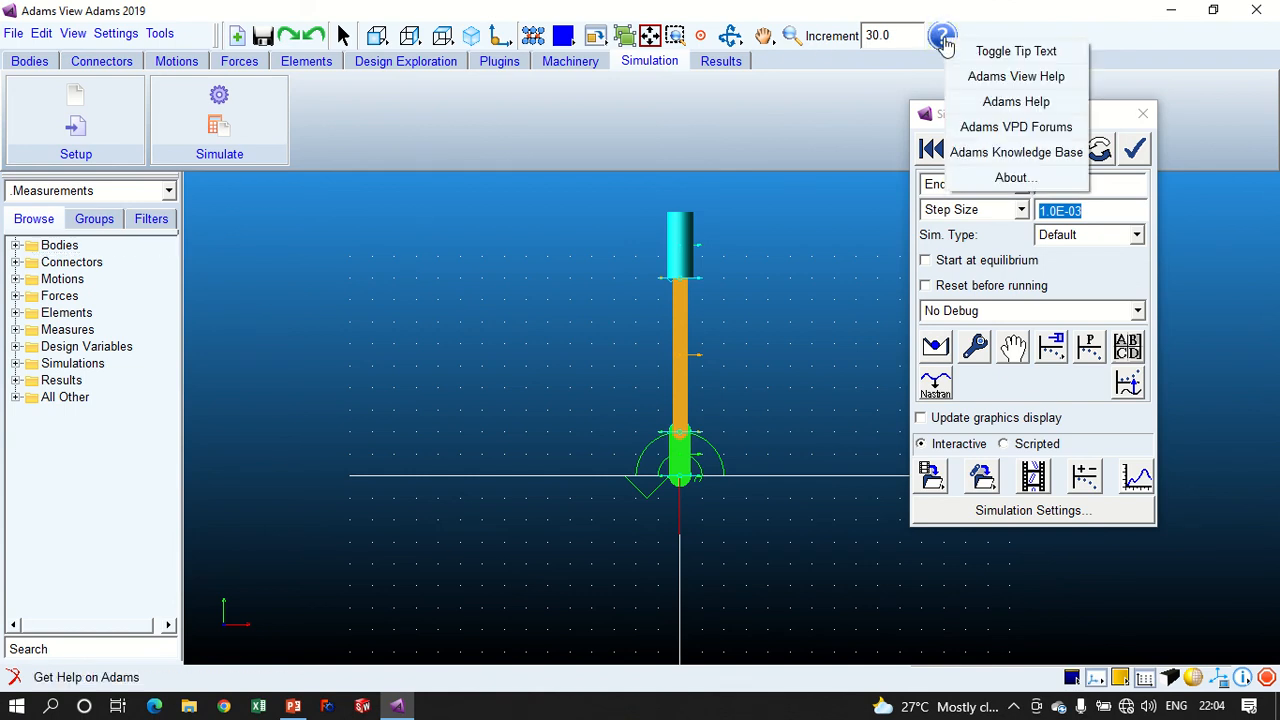
left_click(1010, 76)
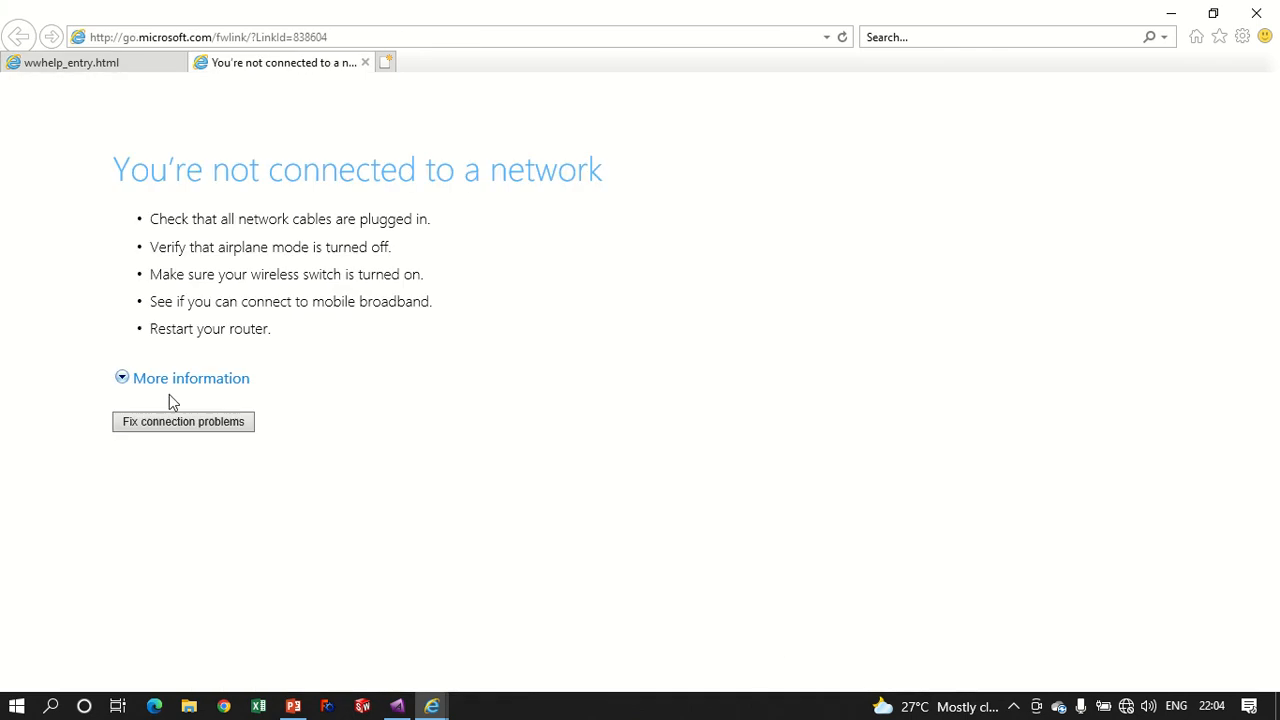
left_click(70, 62)
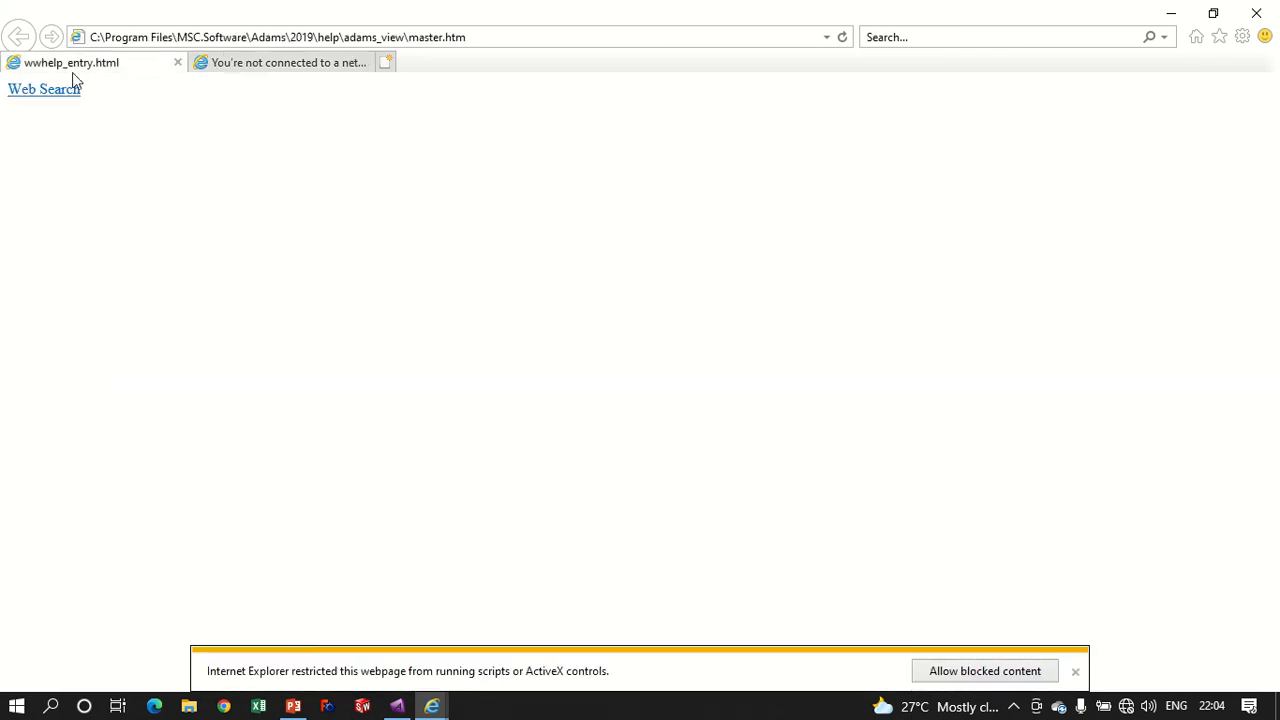
left_click(934, 671)
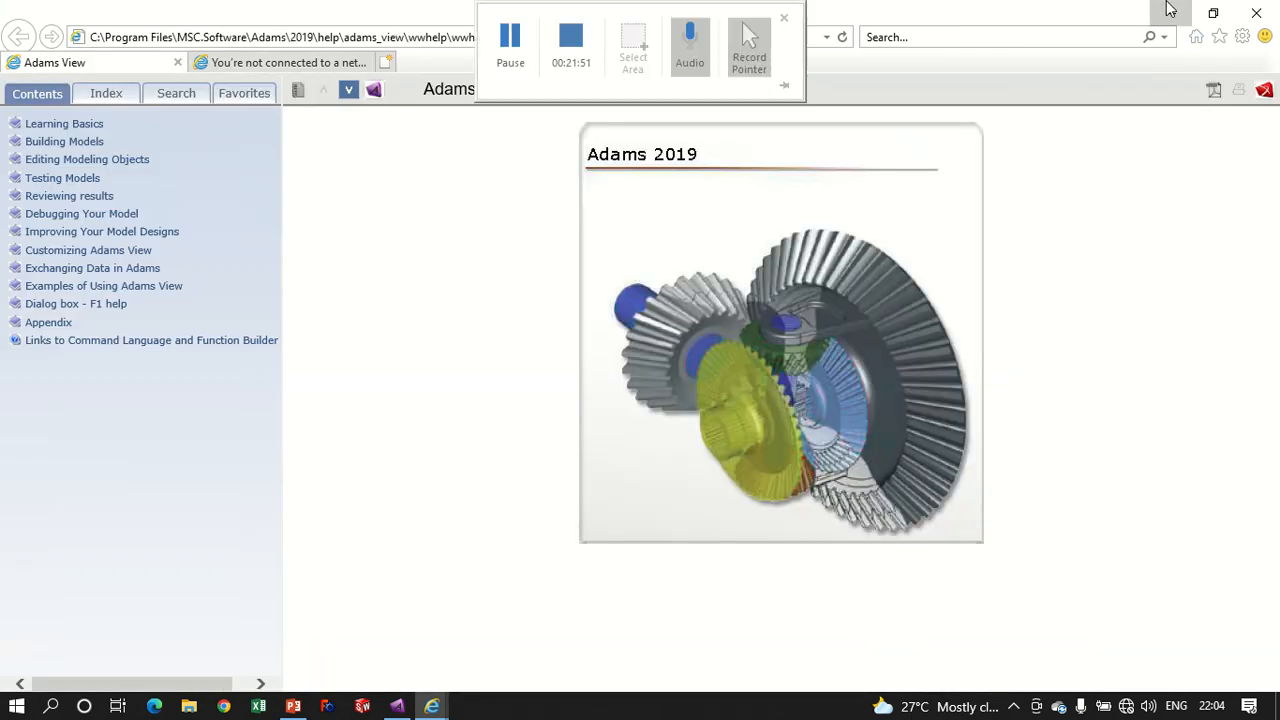
- Minimize the help browser to return to Adams View and close the Simulation Control dialog
left_click(1170, 13)
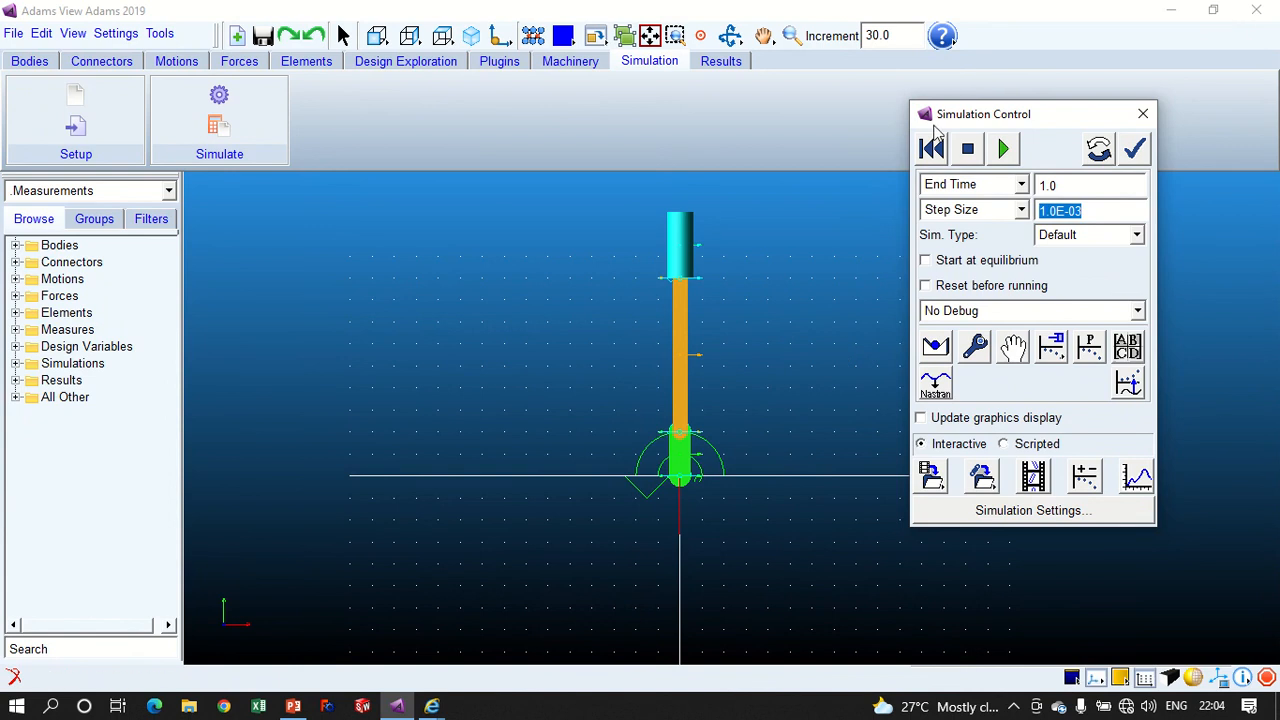
left_click(1140, 116)
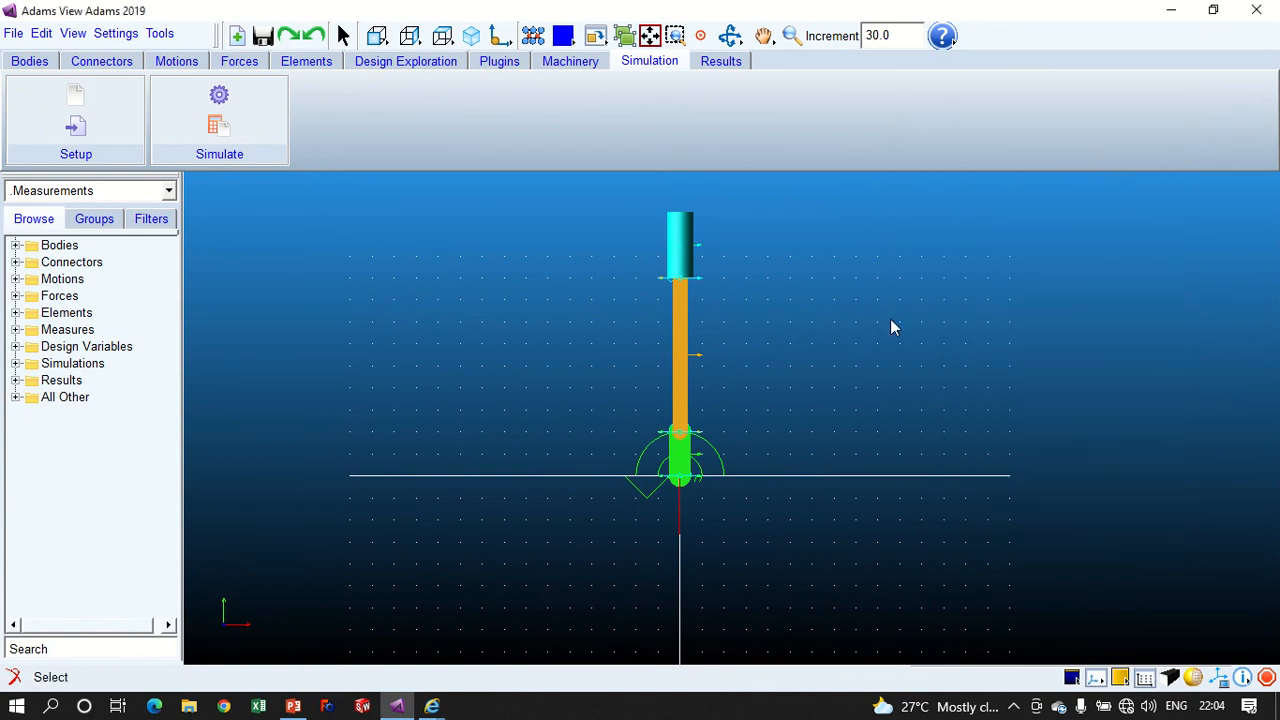